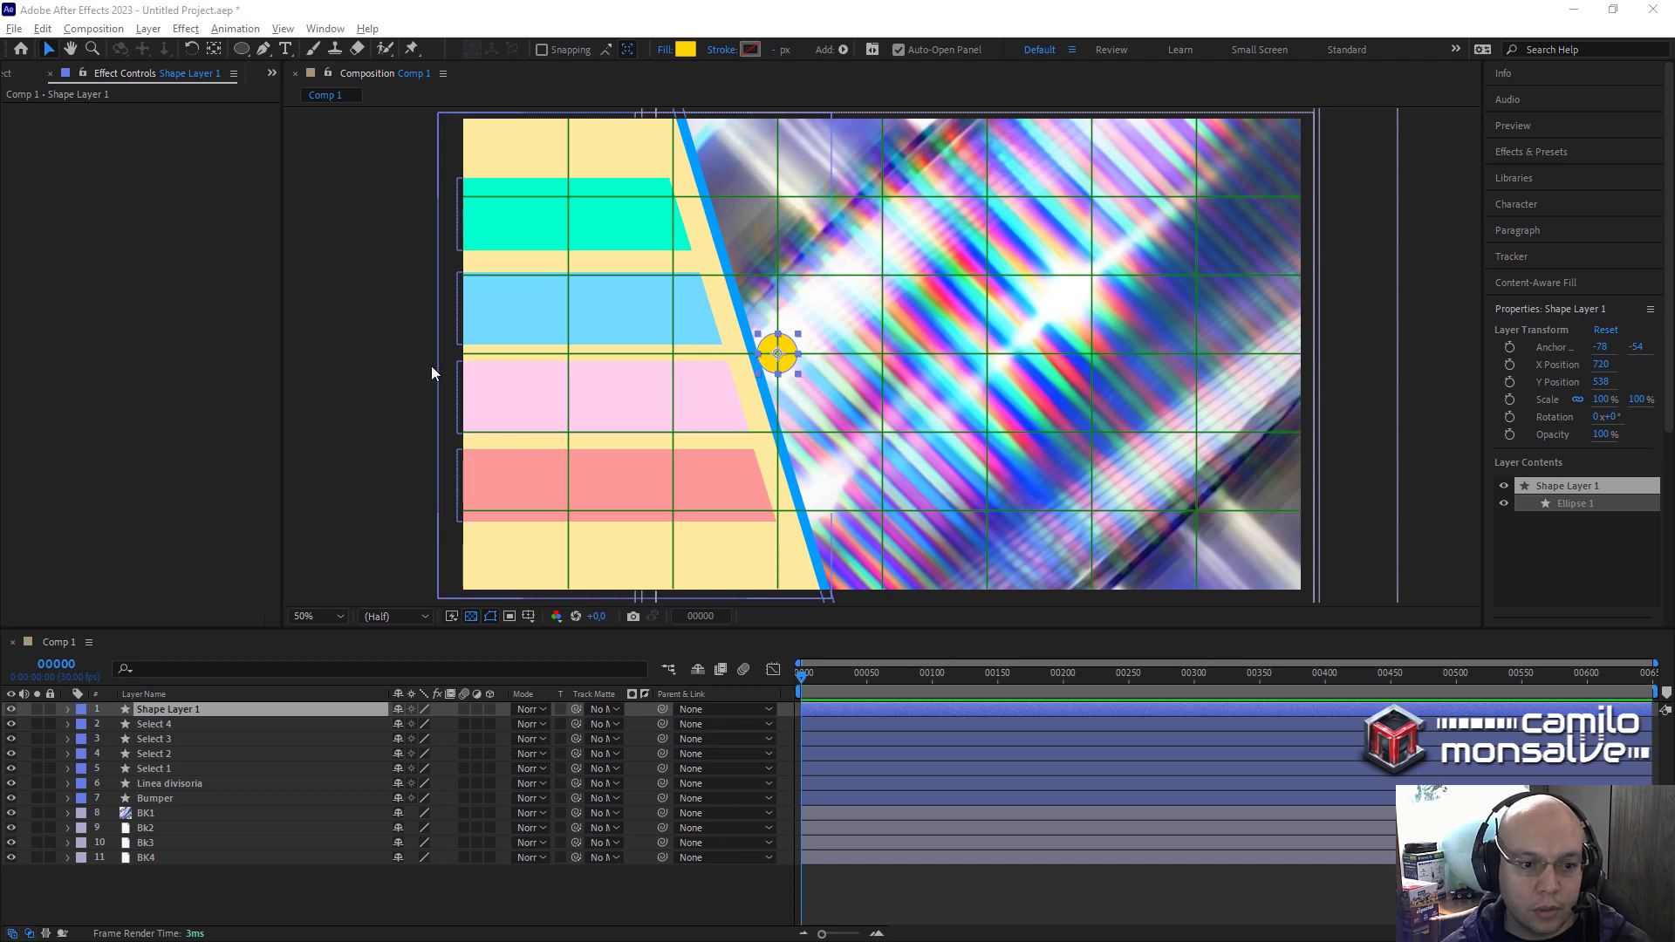
Add Adjustment Layer 2 above Shape Layer 1 from the Composition viewer's New menu.
left_click(351, 314)
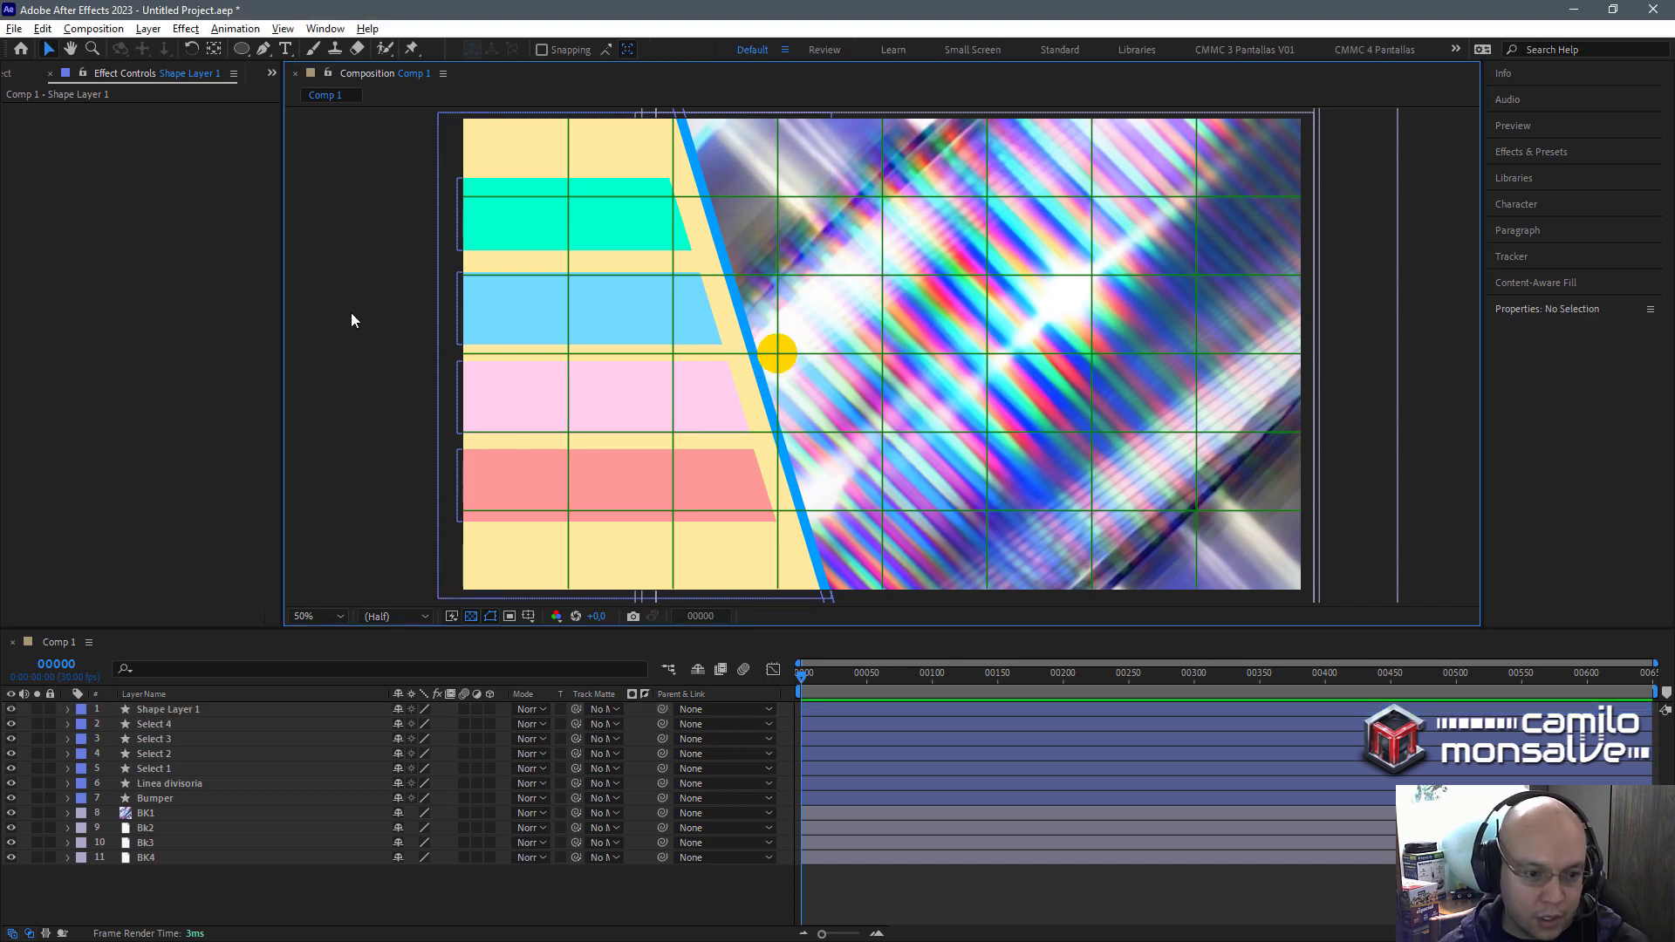
right_click(351, 315)
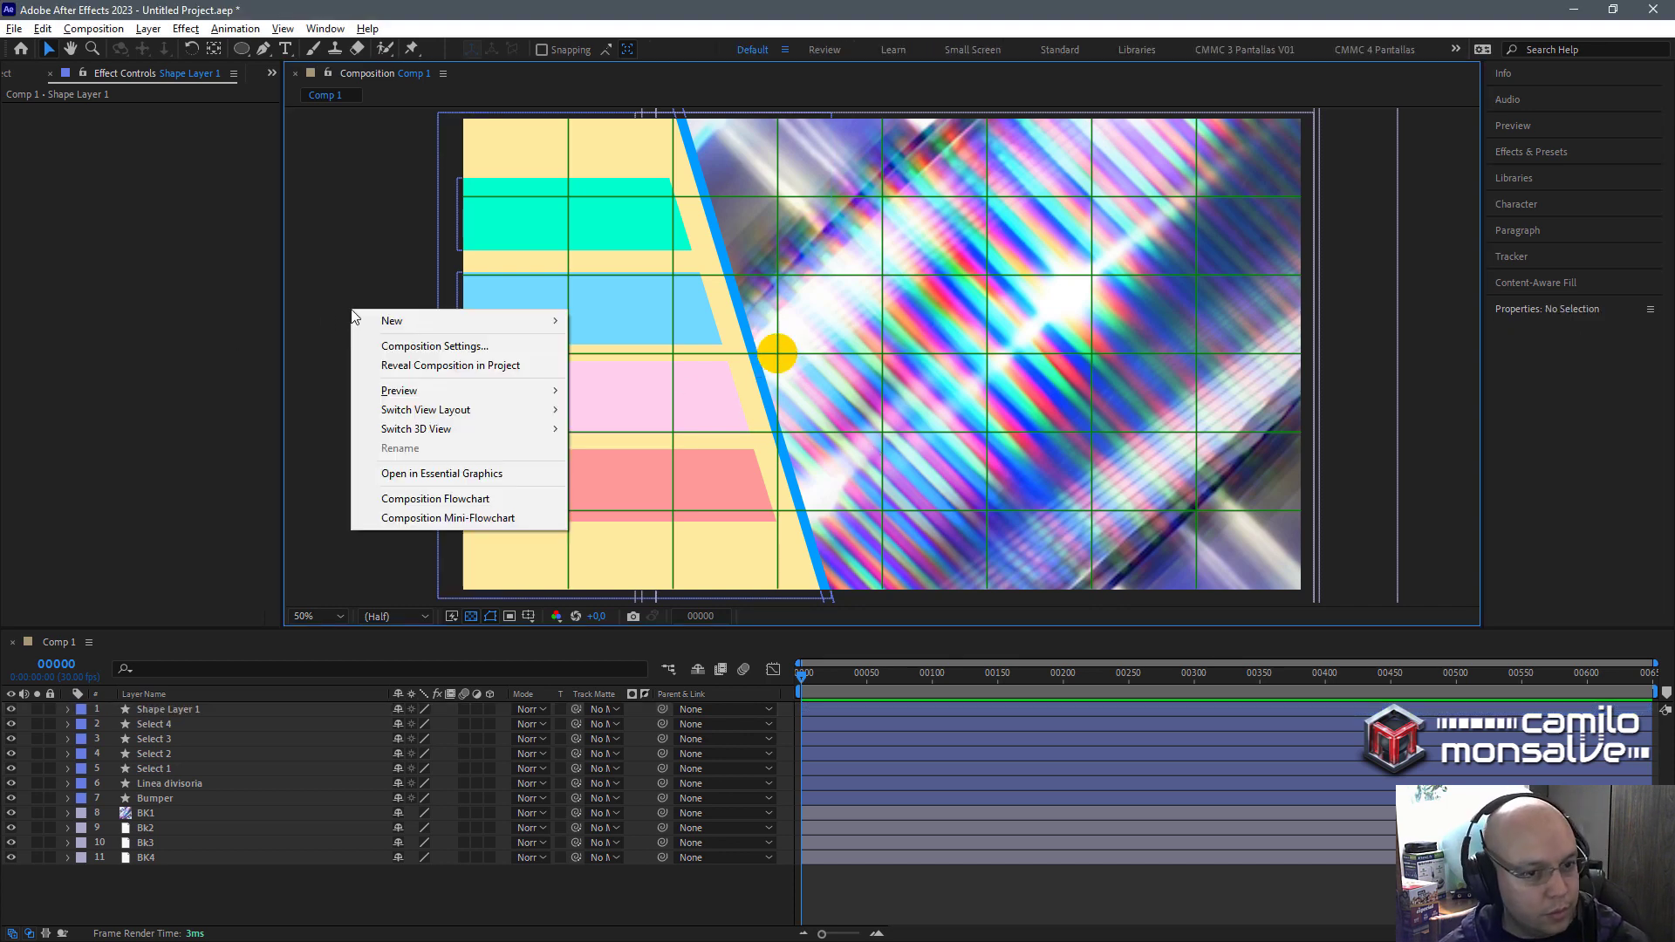
mouse_move(387, 325)
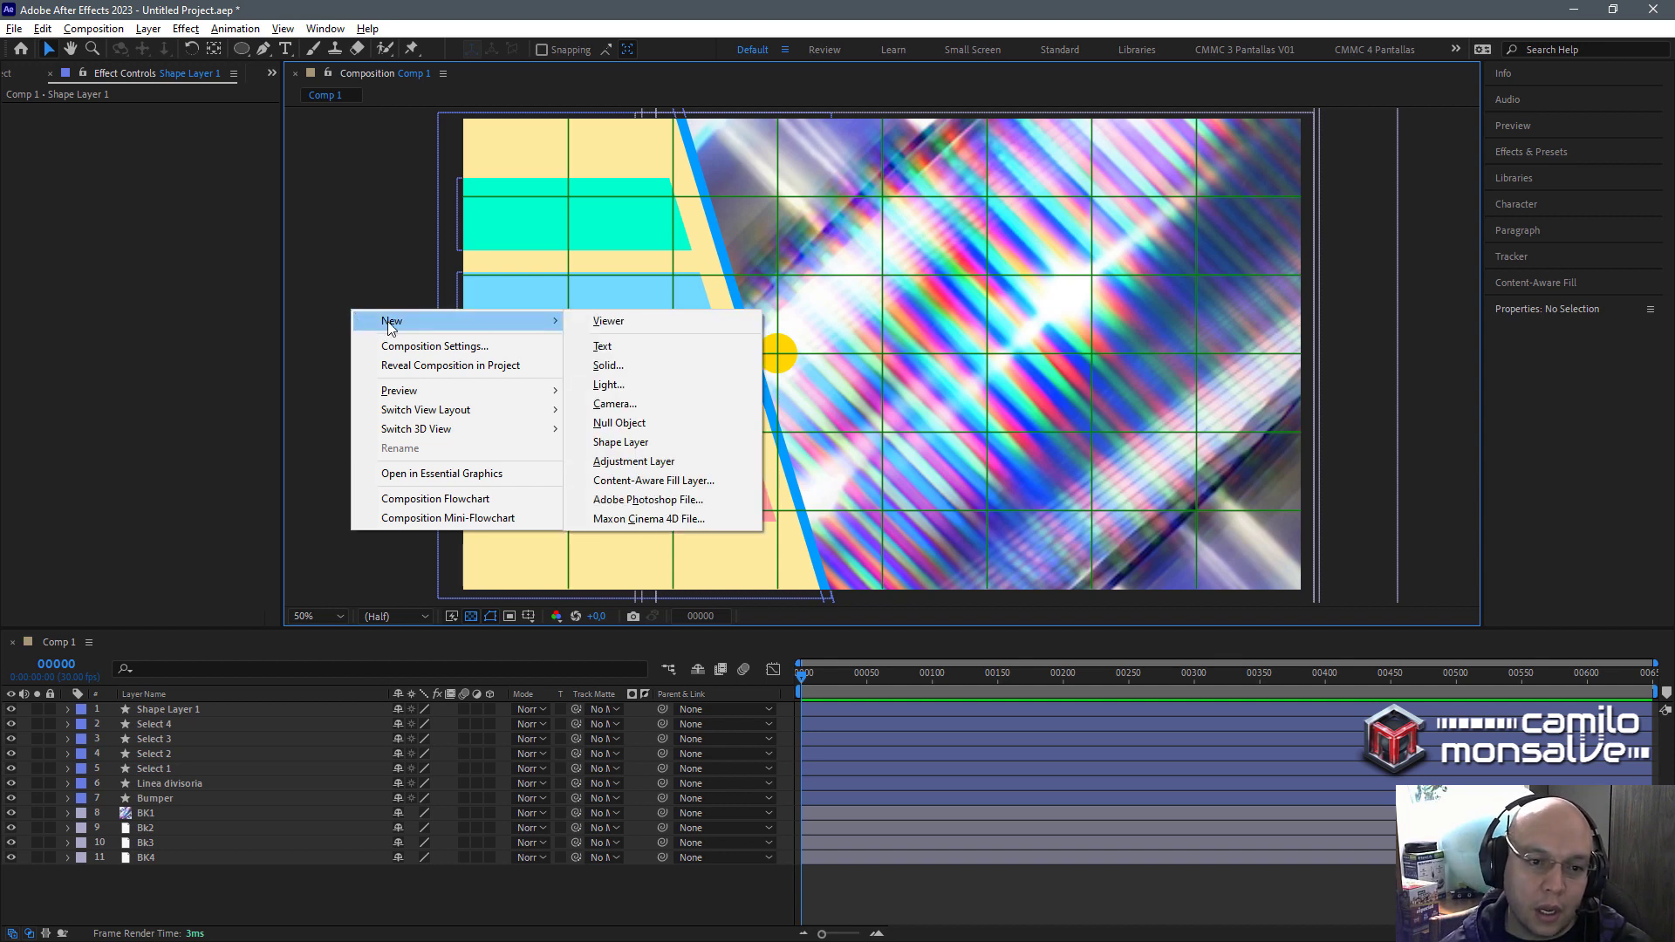
left_click(652, 462)
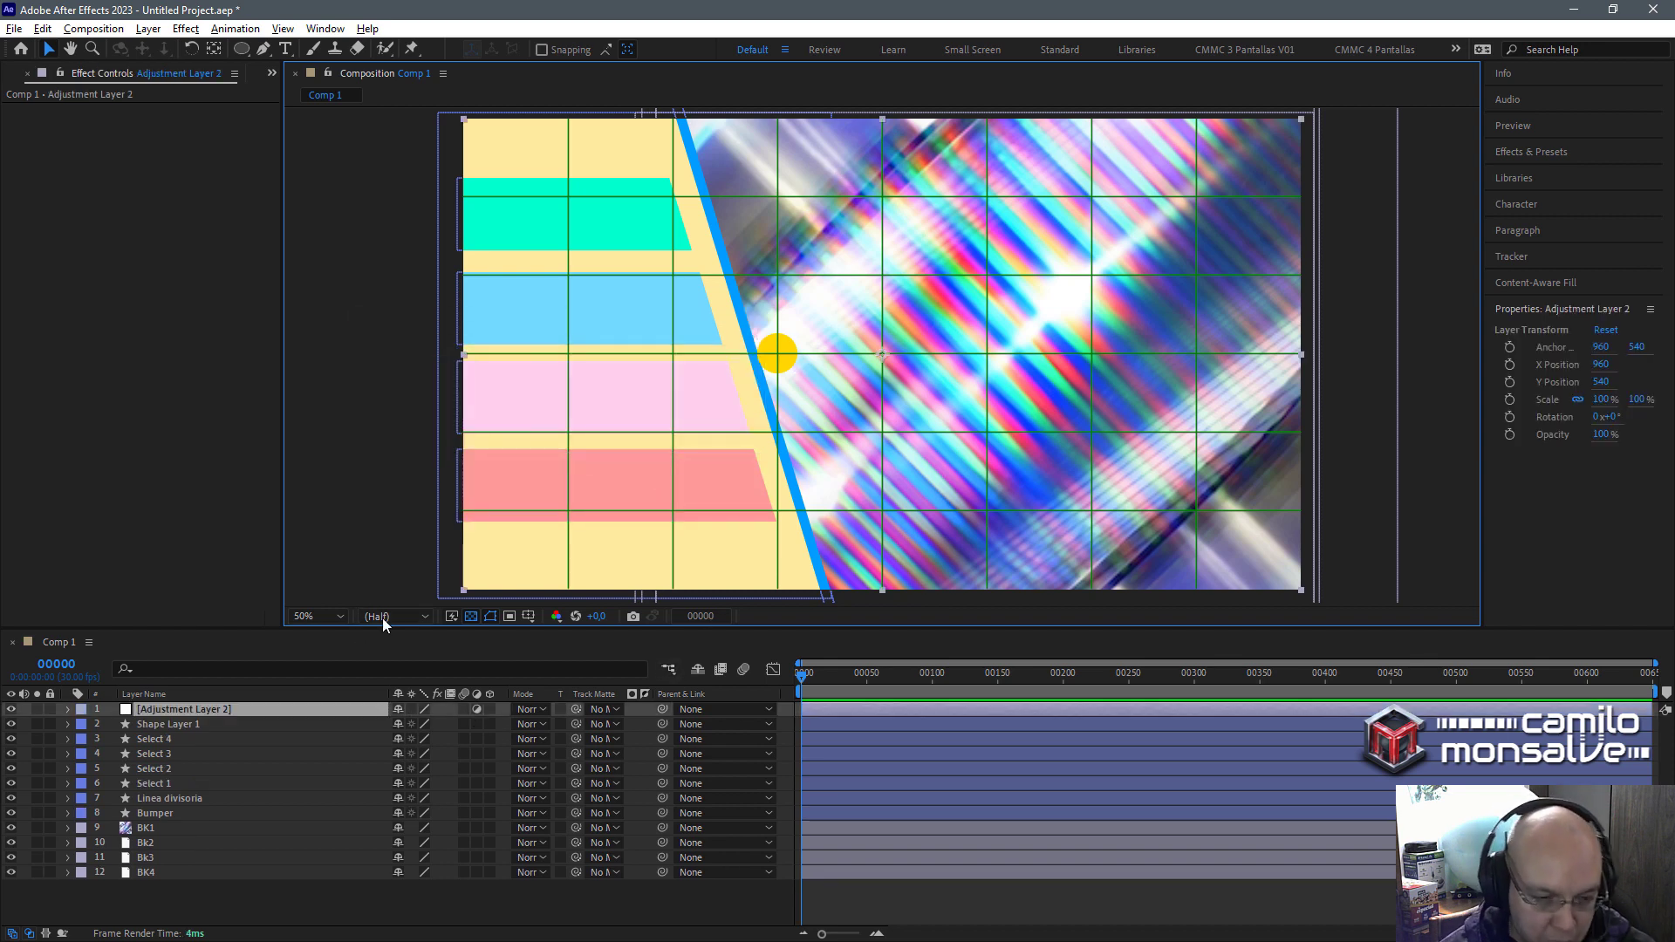
Rename Adjustment Layer 2 to 'Controles', fixing a typo along the way.
left_click(212, 708)
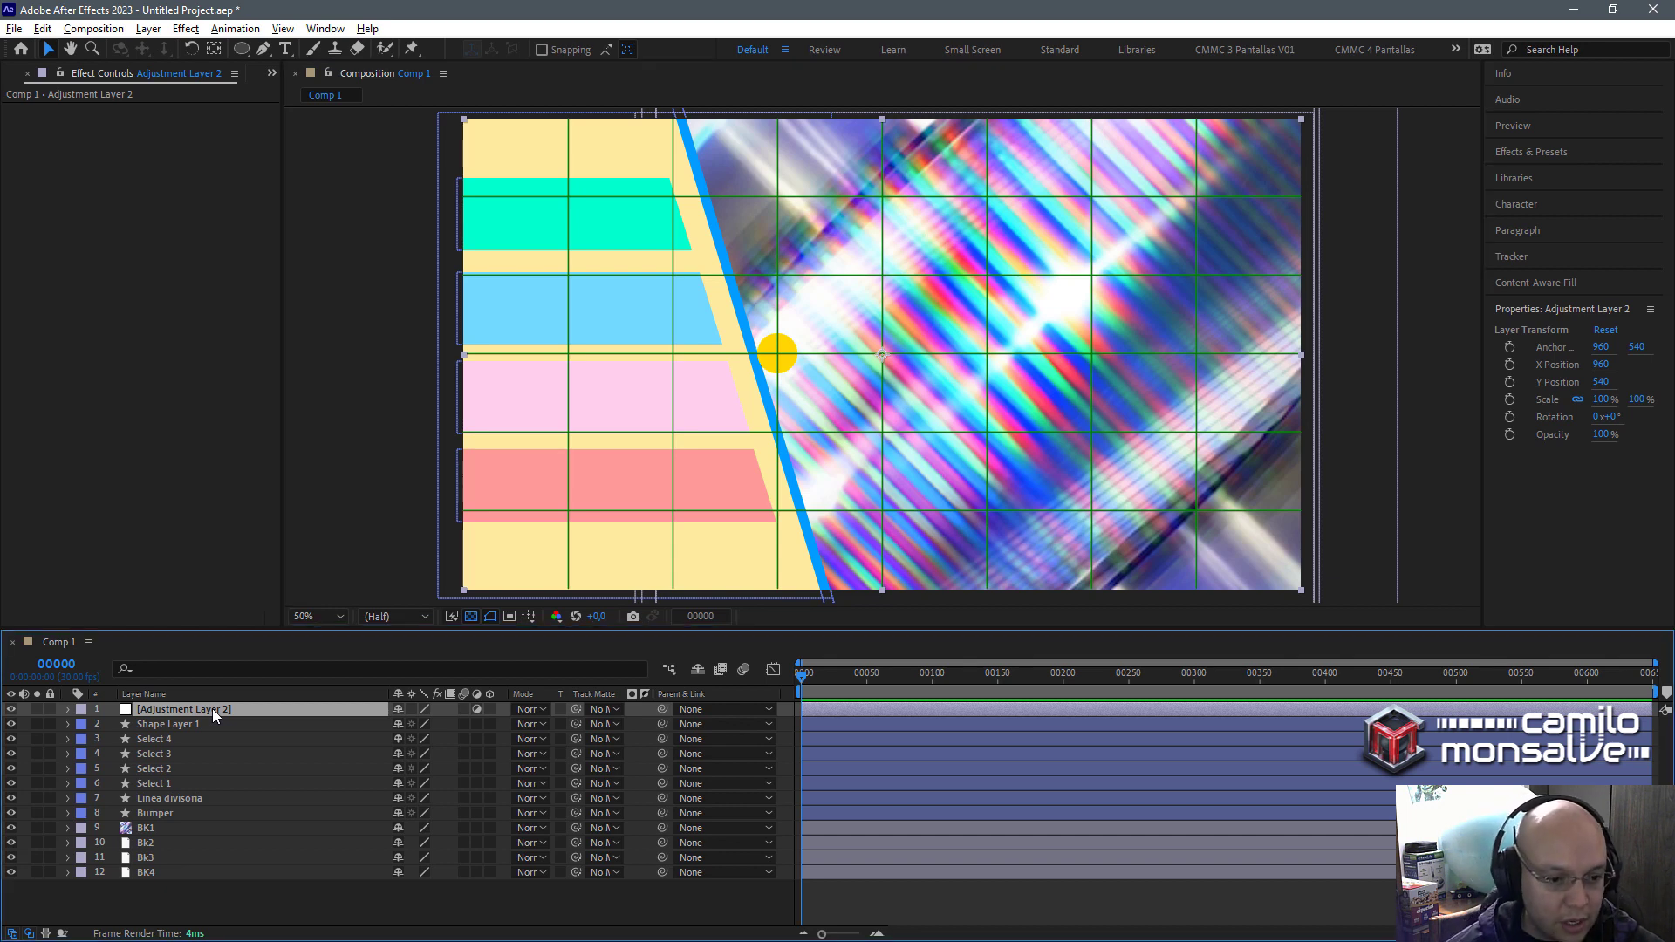
key("Return")
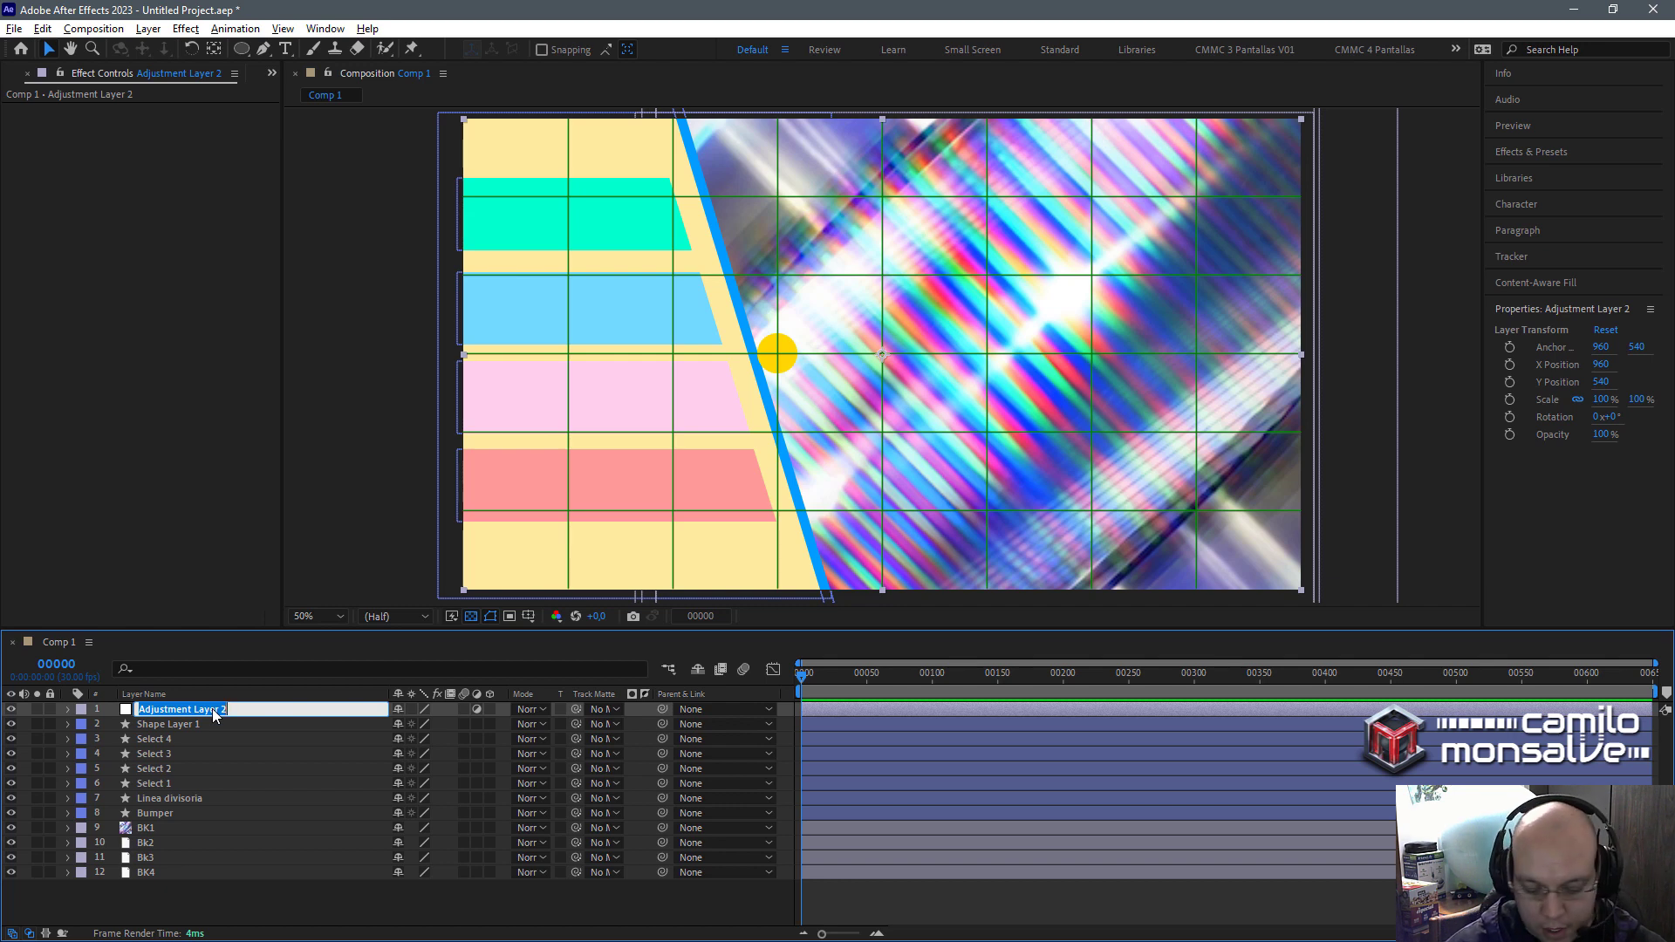
type("Contrles")
key("BackSpace")
key("BackSpace")
key("BackSpace")
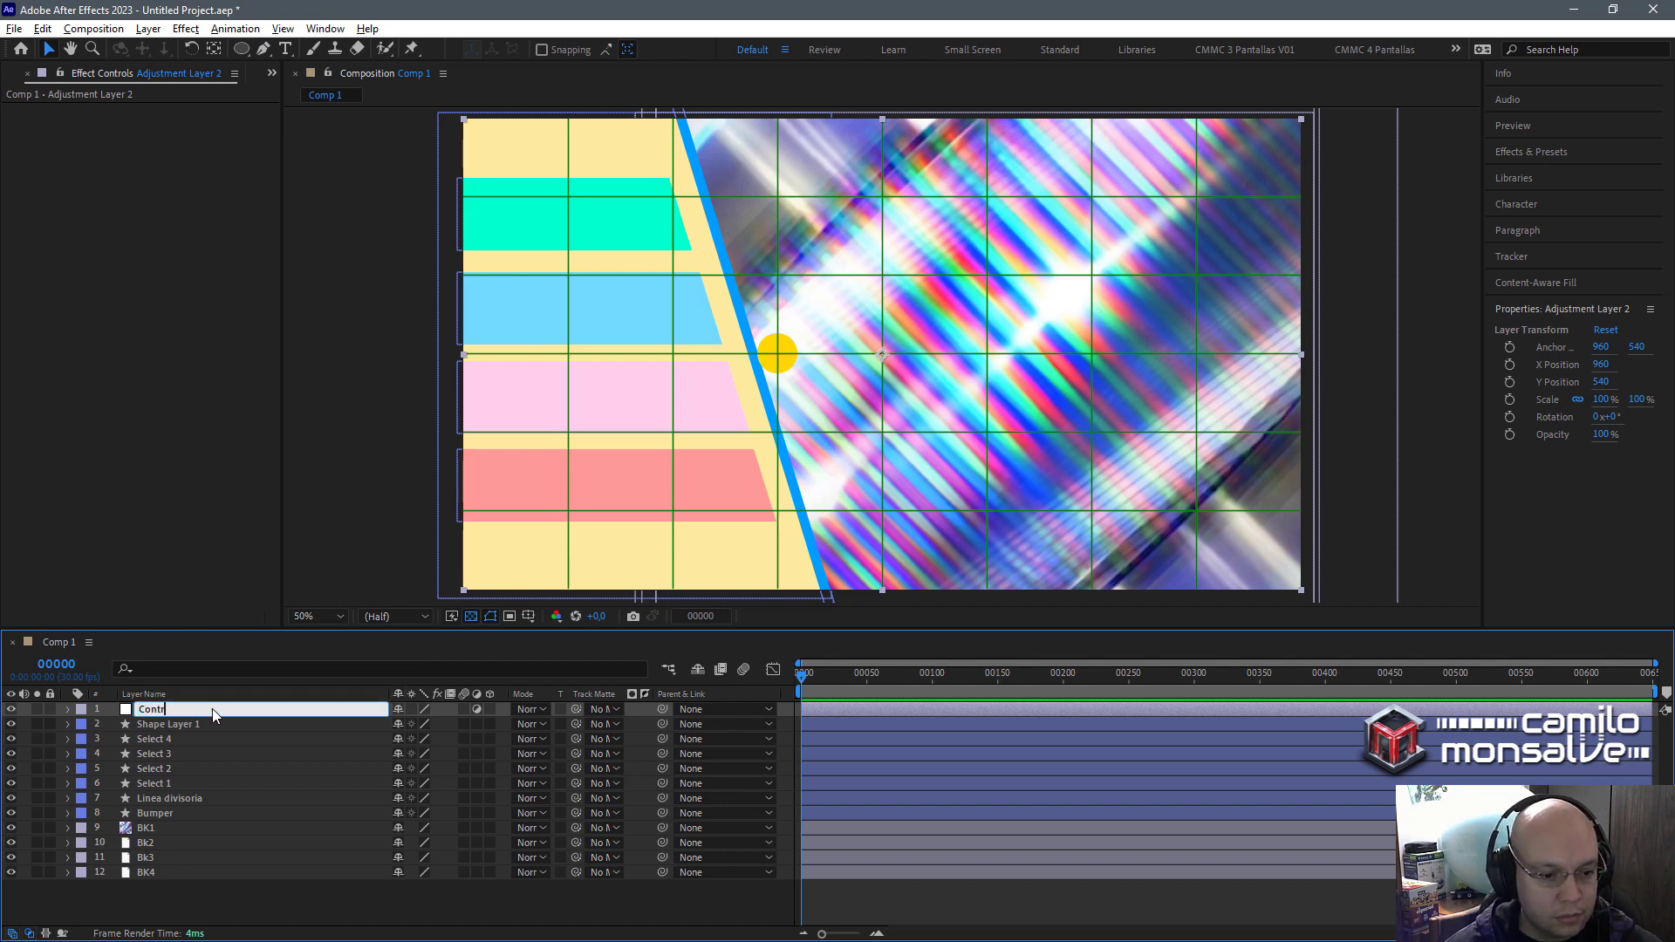
type("oles")
key("Return")
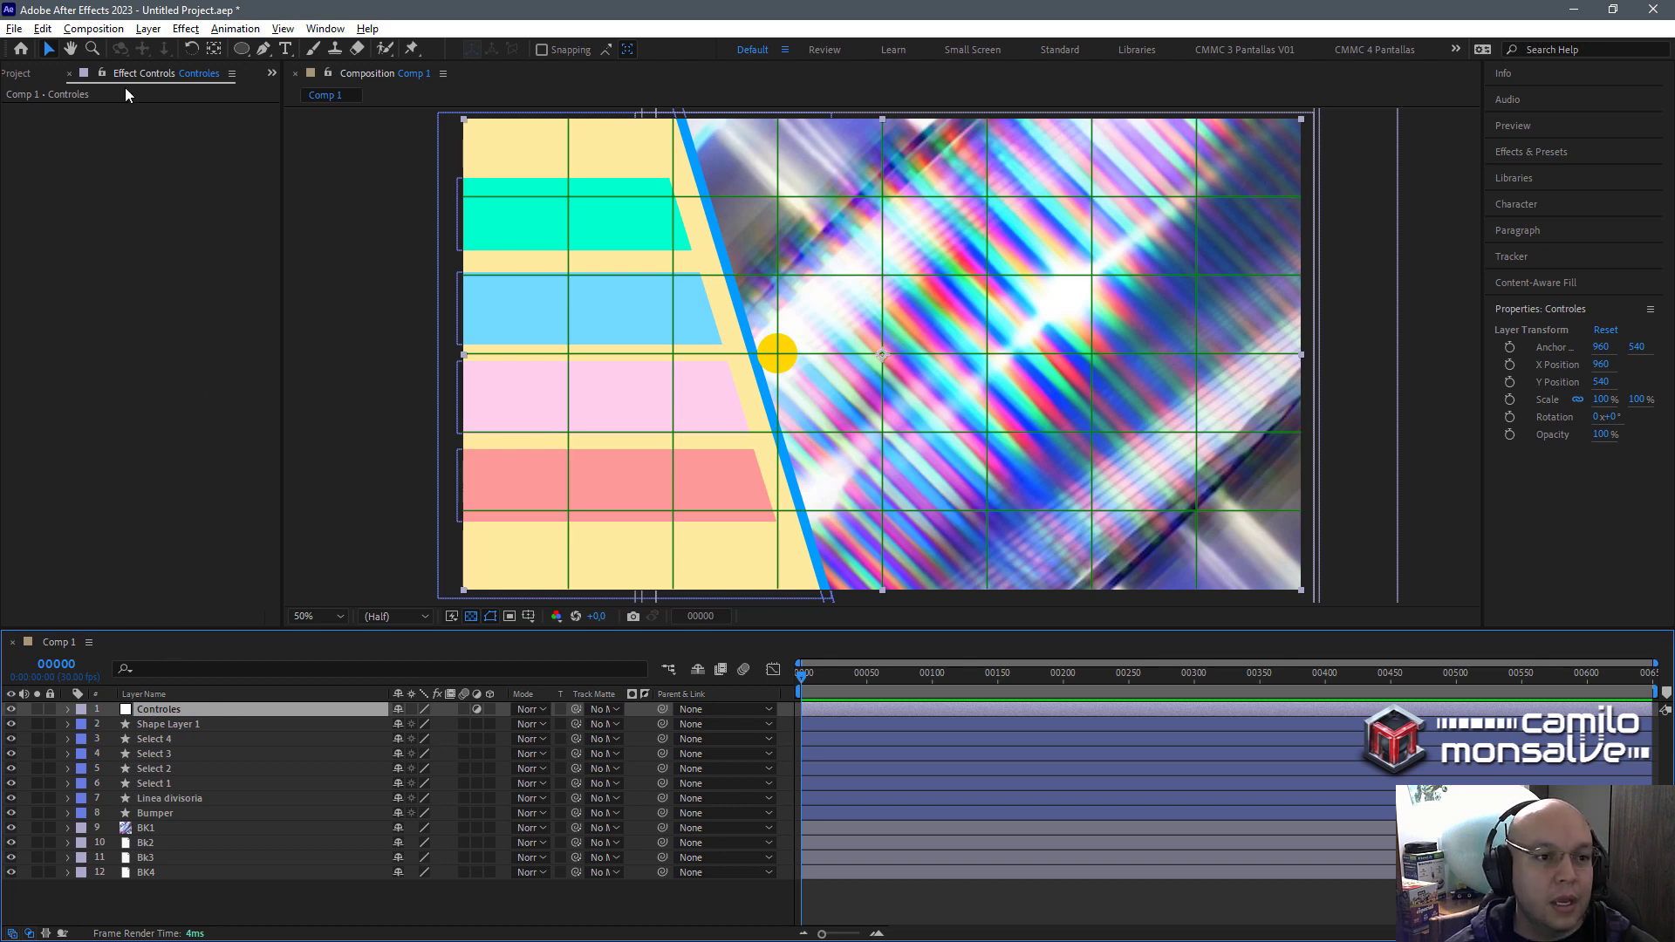
left_click(144, 73)
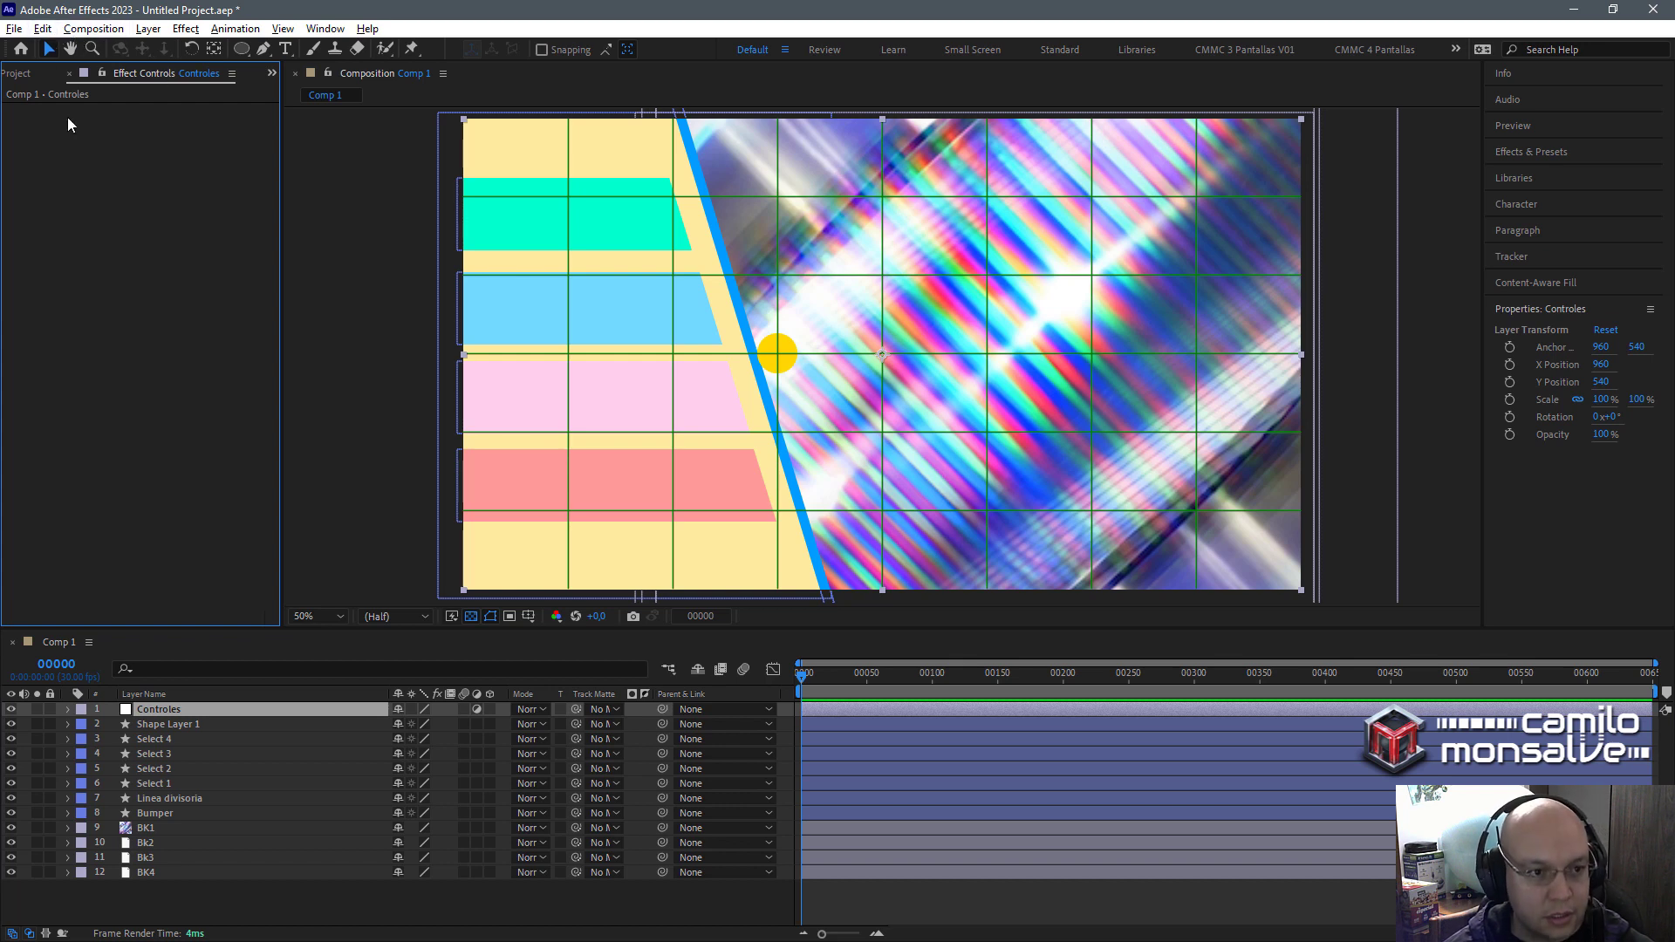
Apply a Slider Control effect to Controles, expand its Slider, and save the project.
right_click(126, 181)
mouse_move(256, 436)
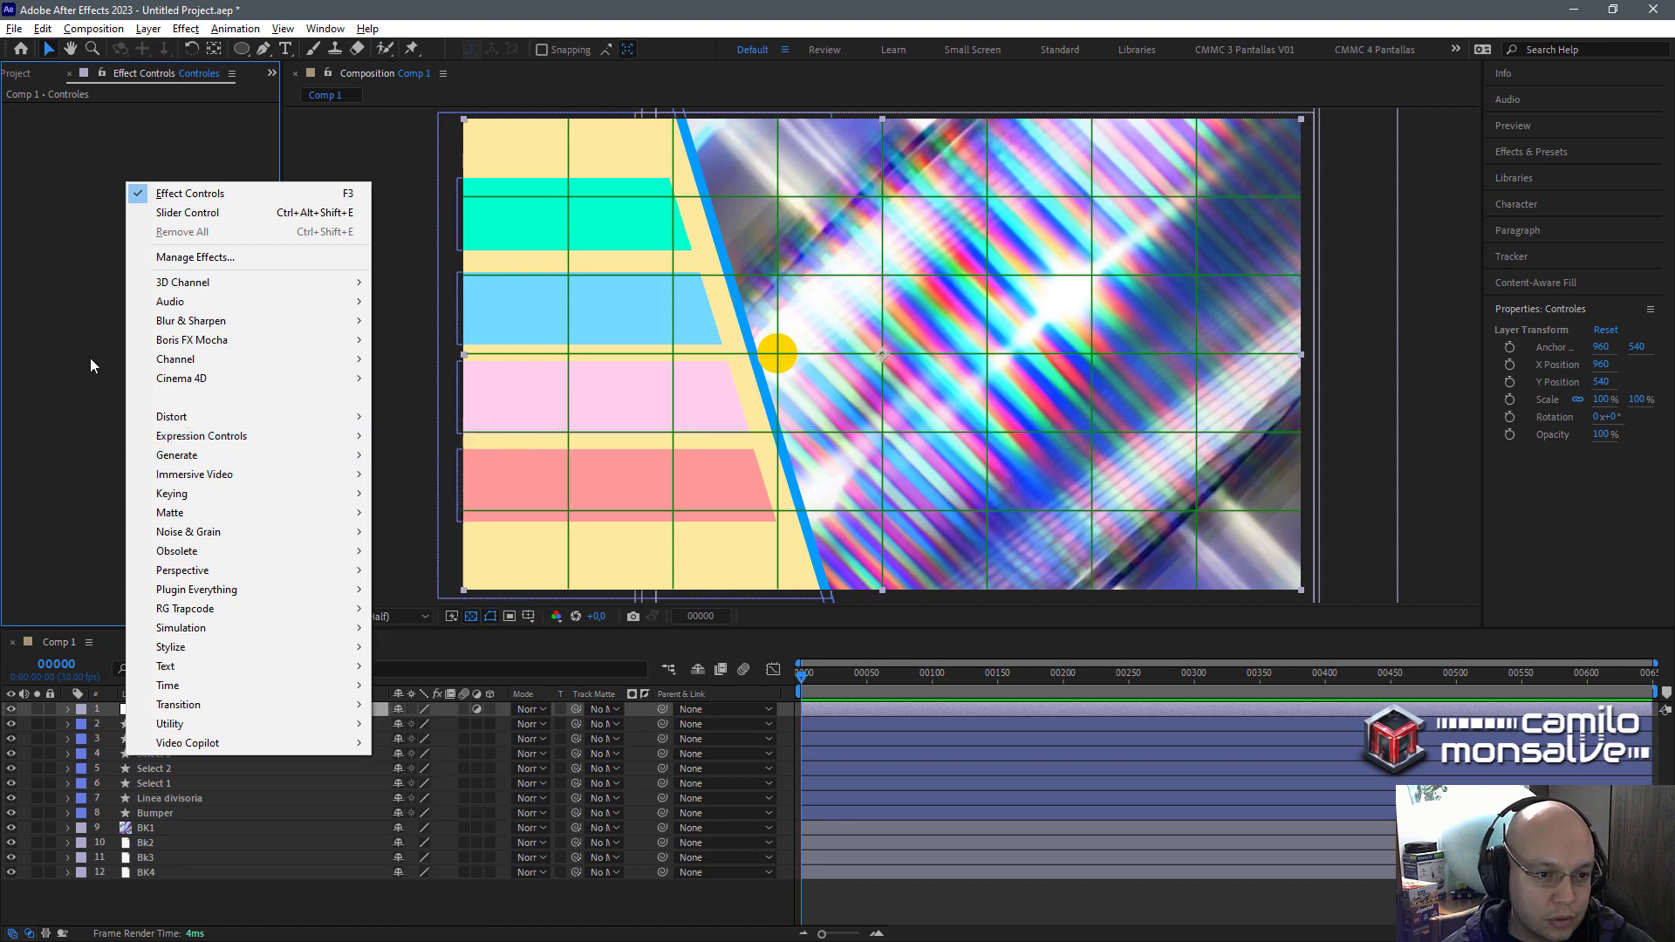
left_click(94, 201)
right_click(96, 204)
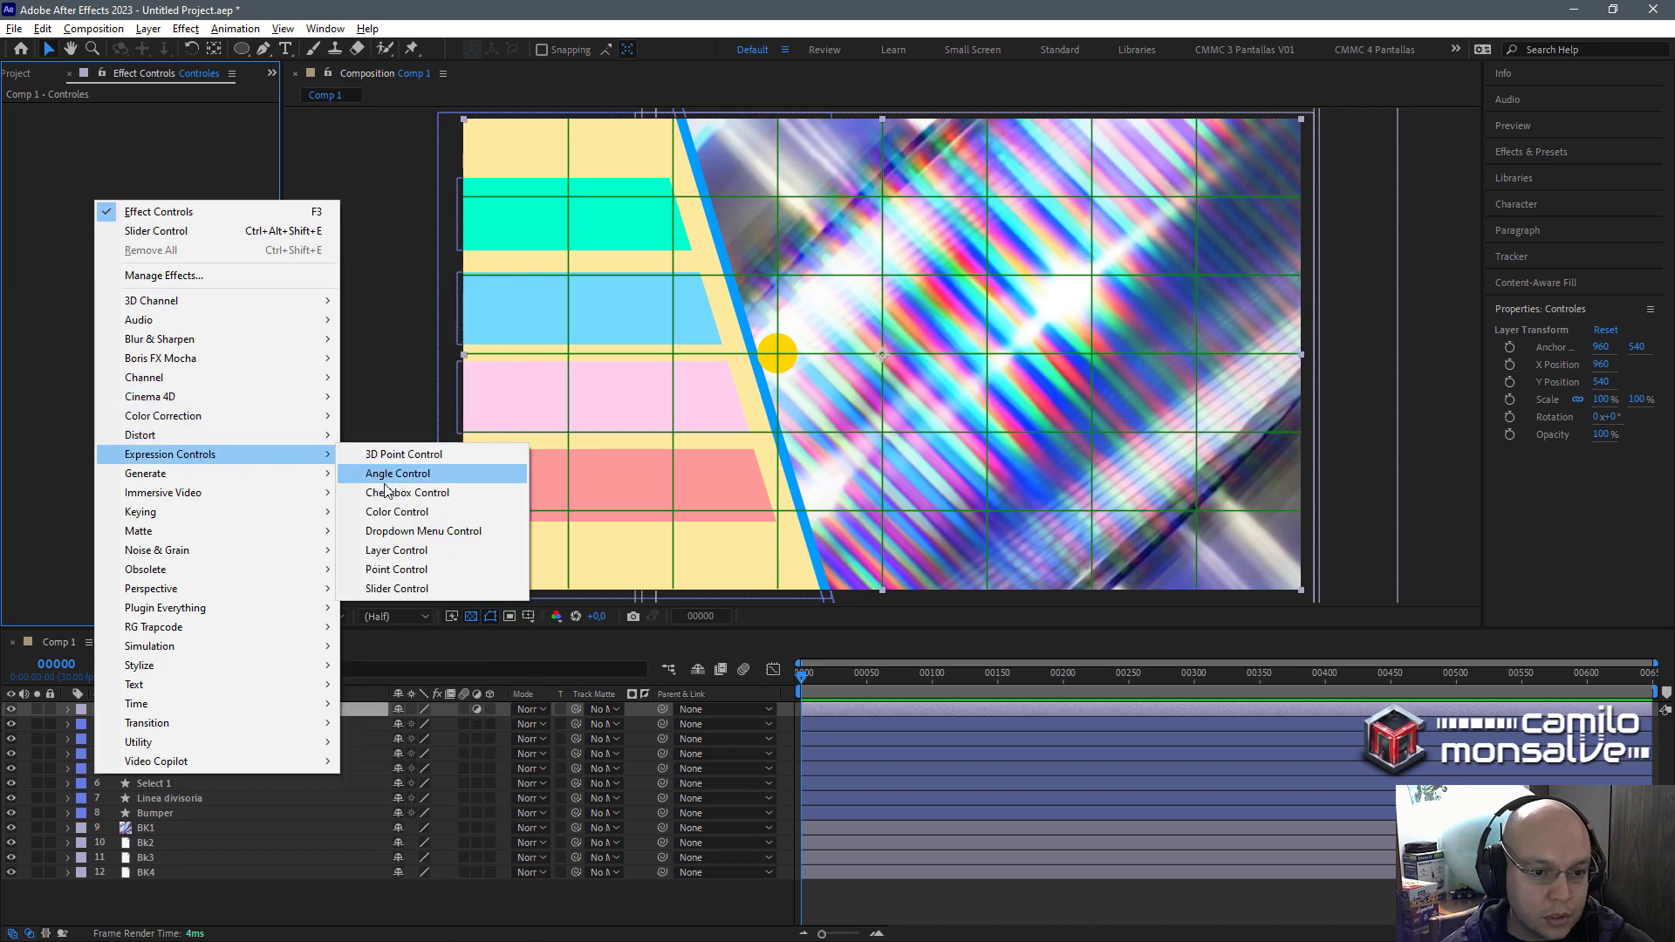
left_click(406, 590)
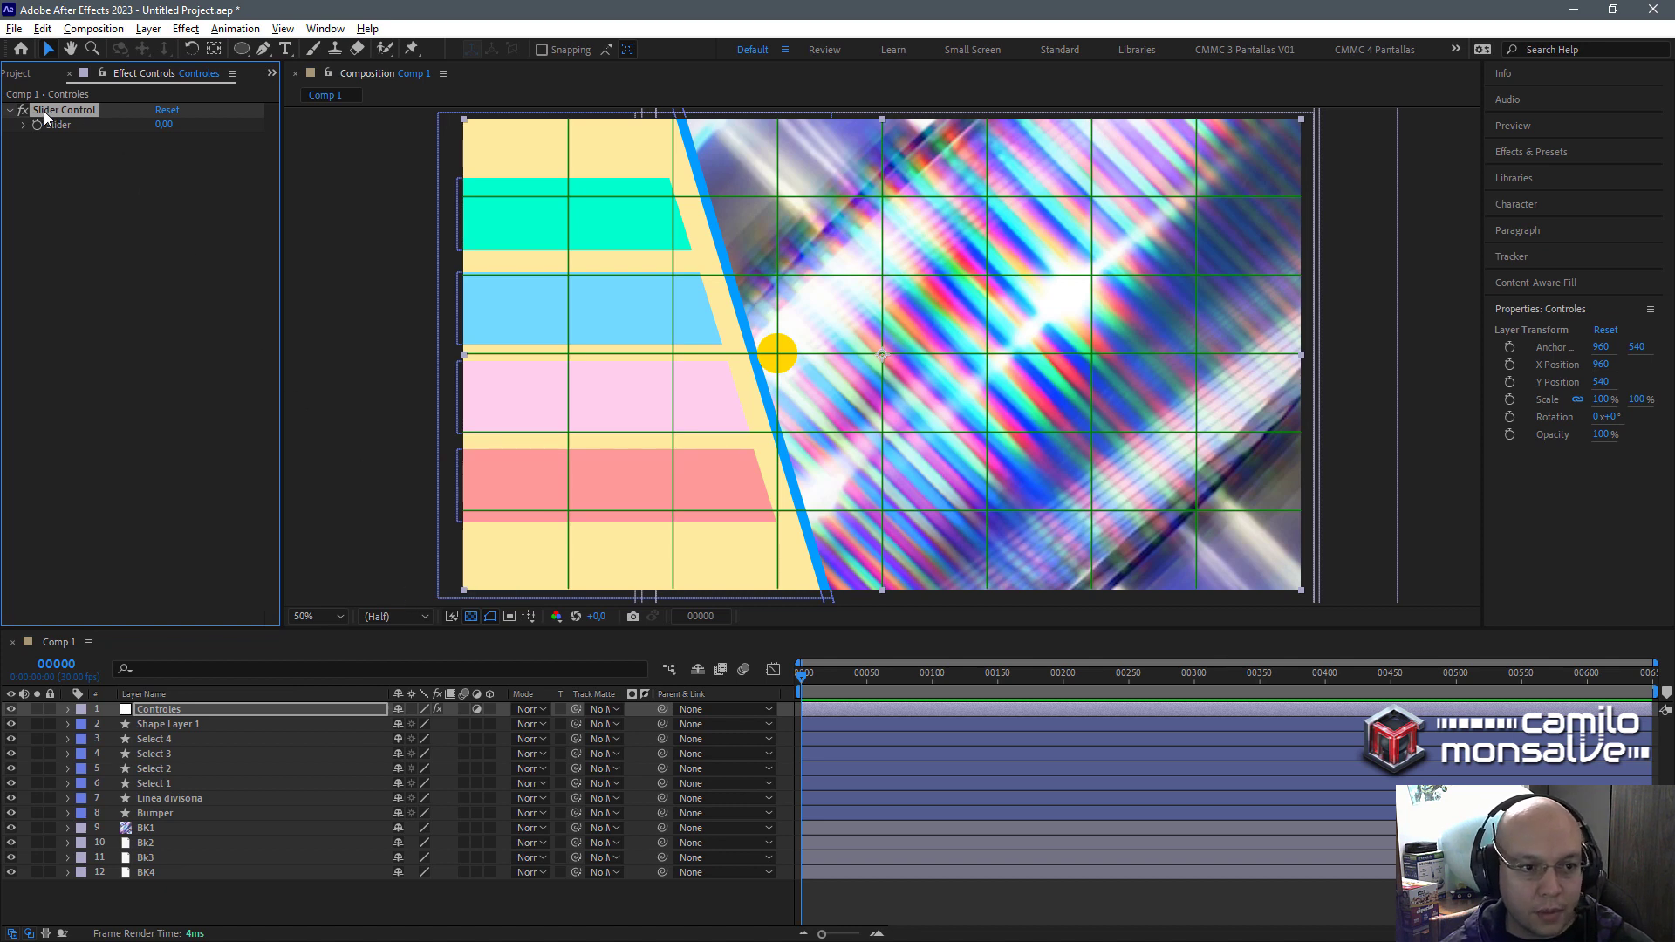
left_click(23, 124)
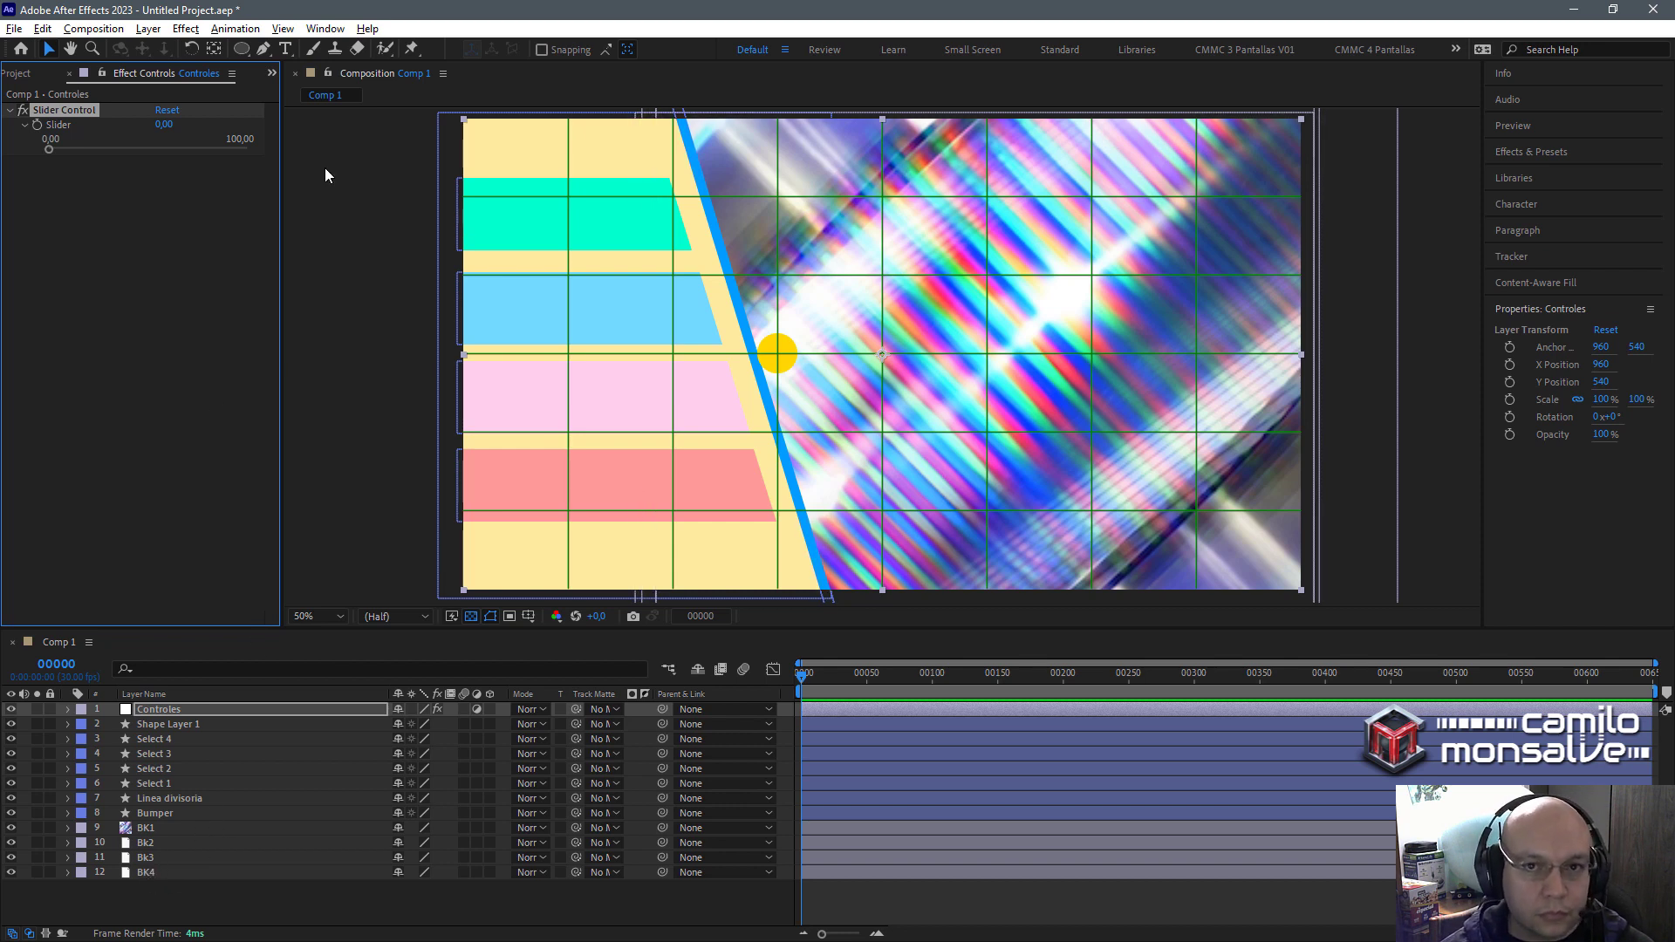
key("ctrl+s")
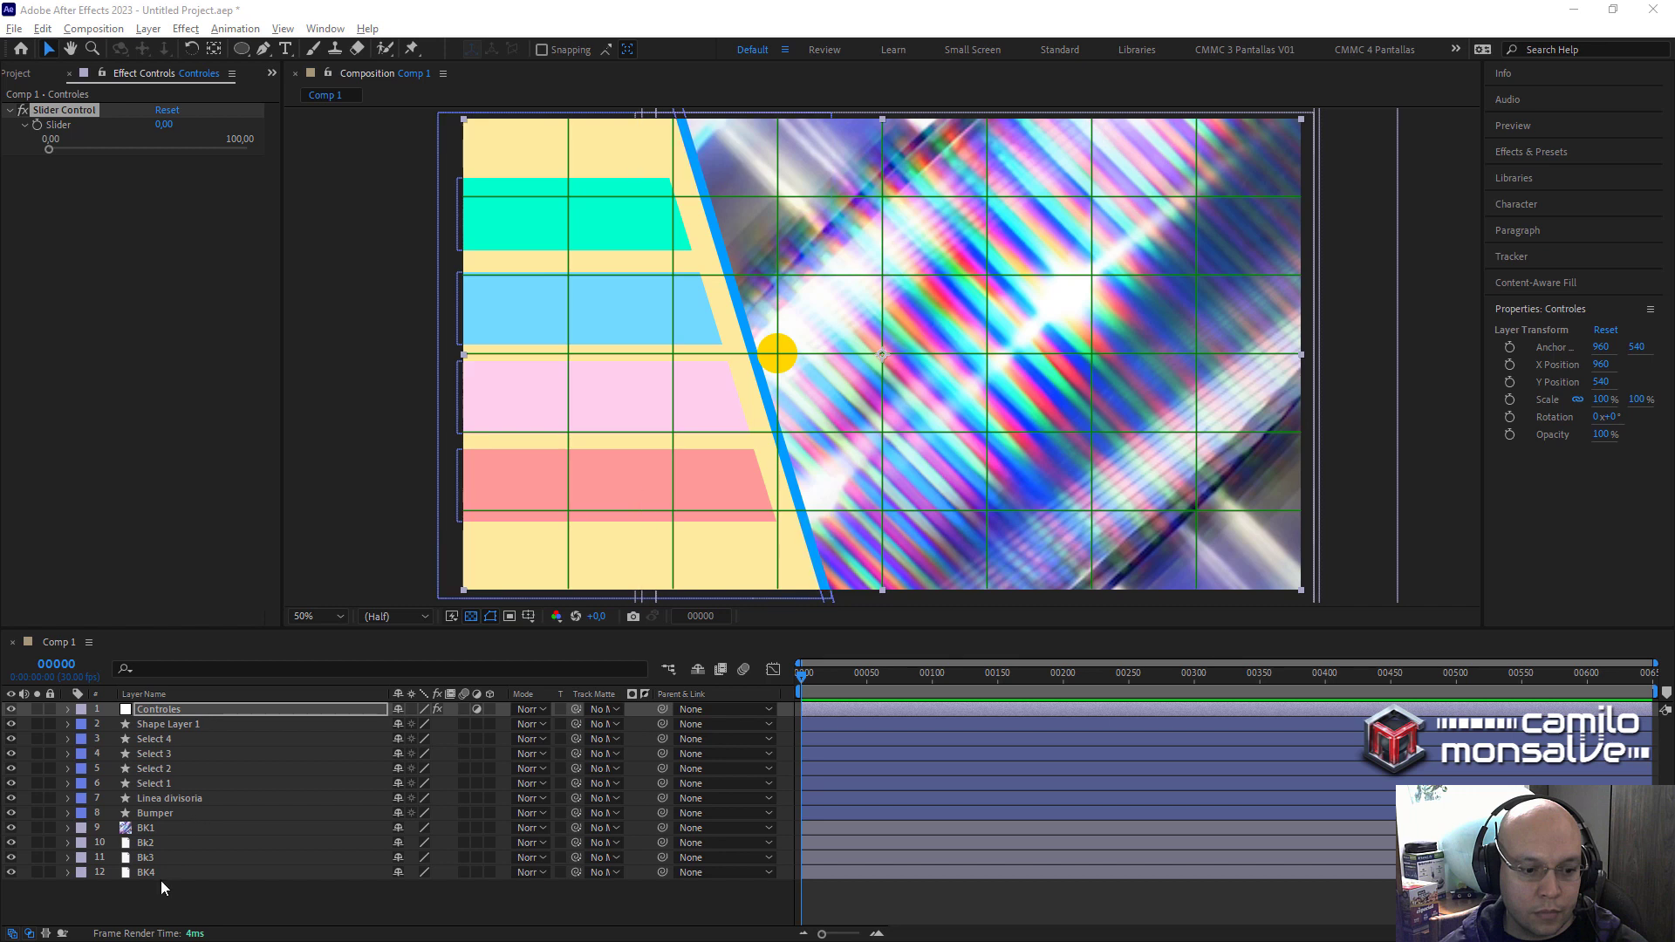
Solo BK4, lock the Effect Controls panel on Controles, and show BK4's Opacity.
left_click(150, 872)
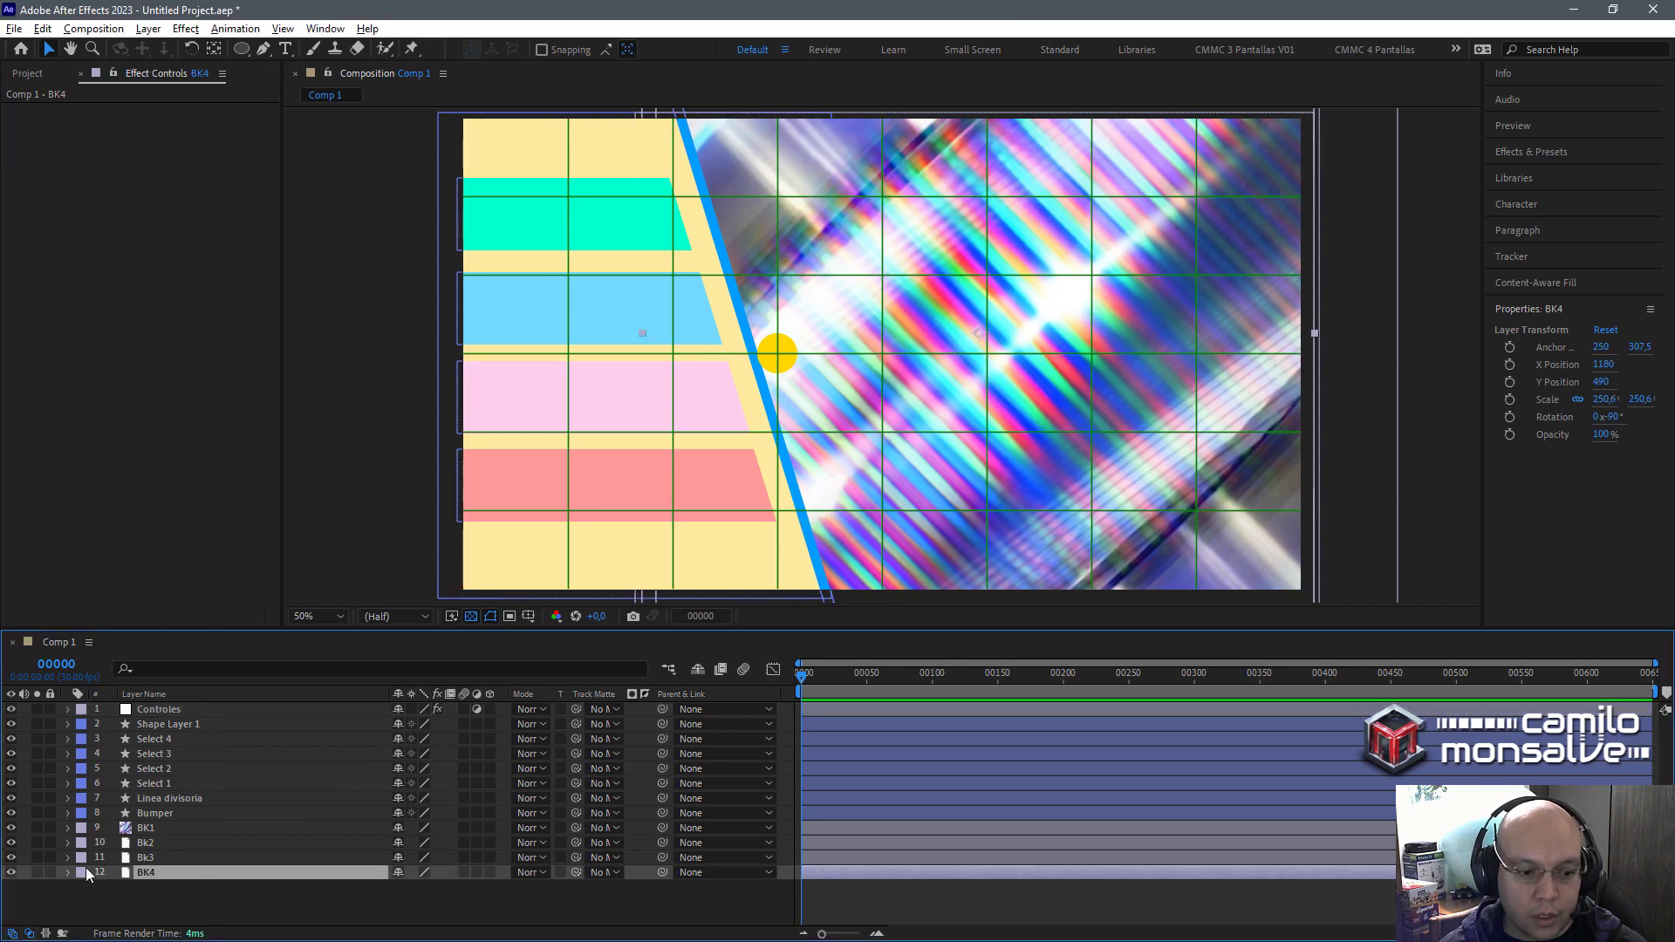
left_click(36, 871)
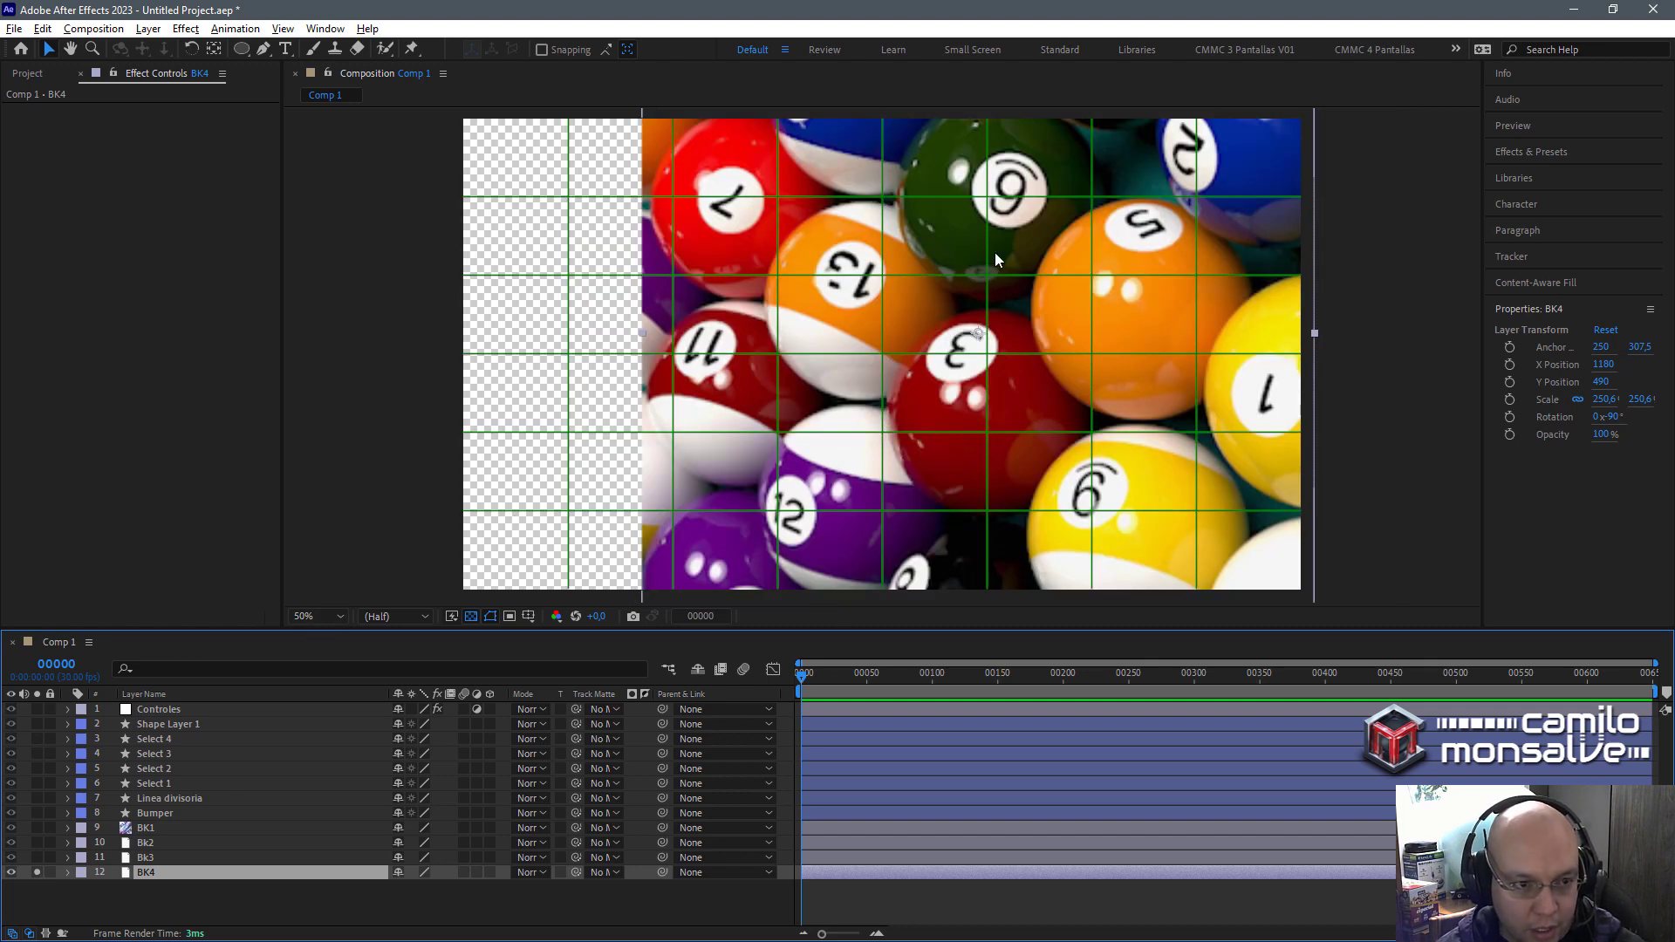
left_click(157, 708)
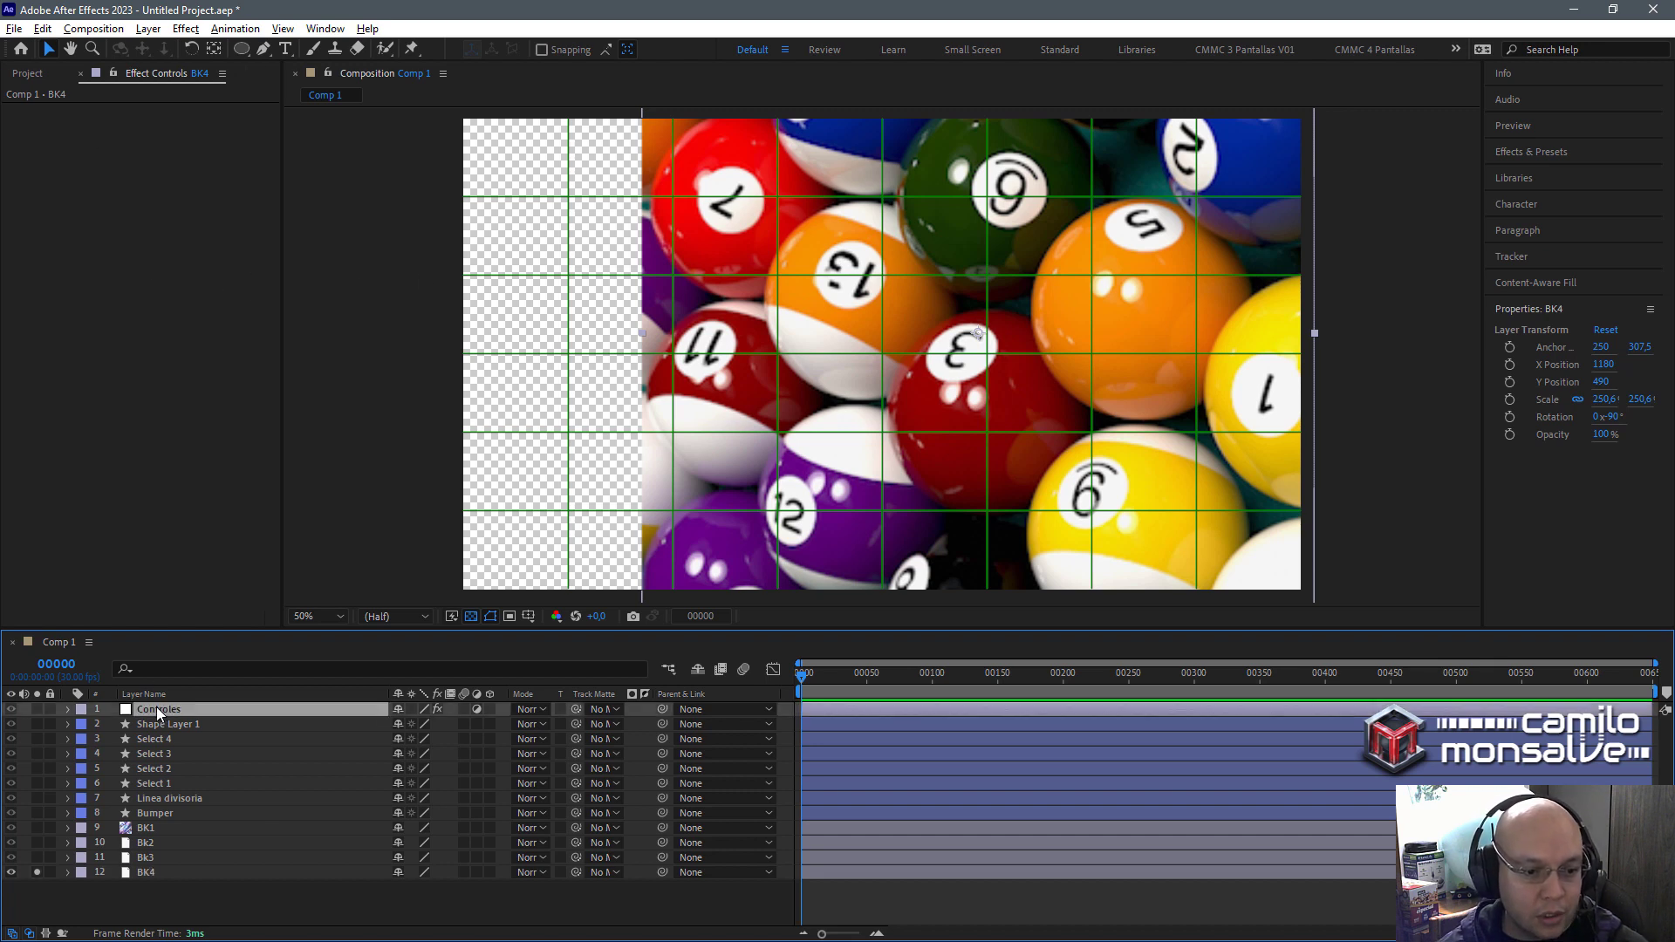
left_click(103, 75)
left_click(104, 74)
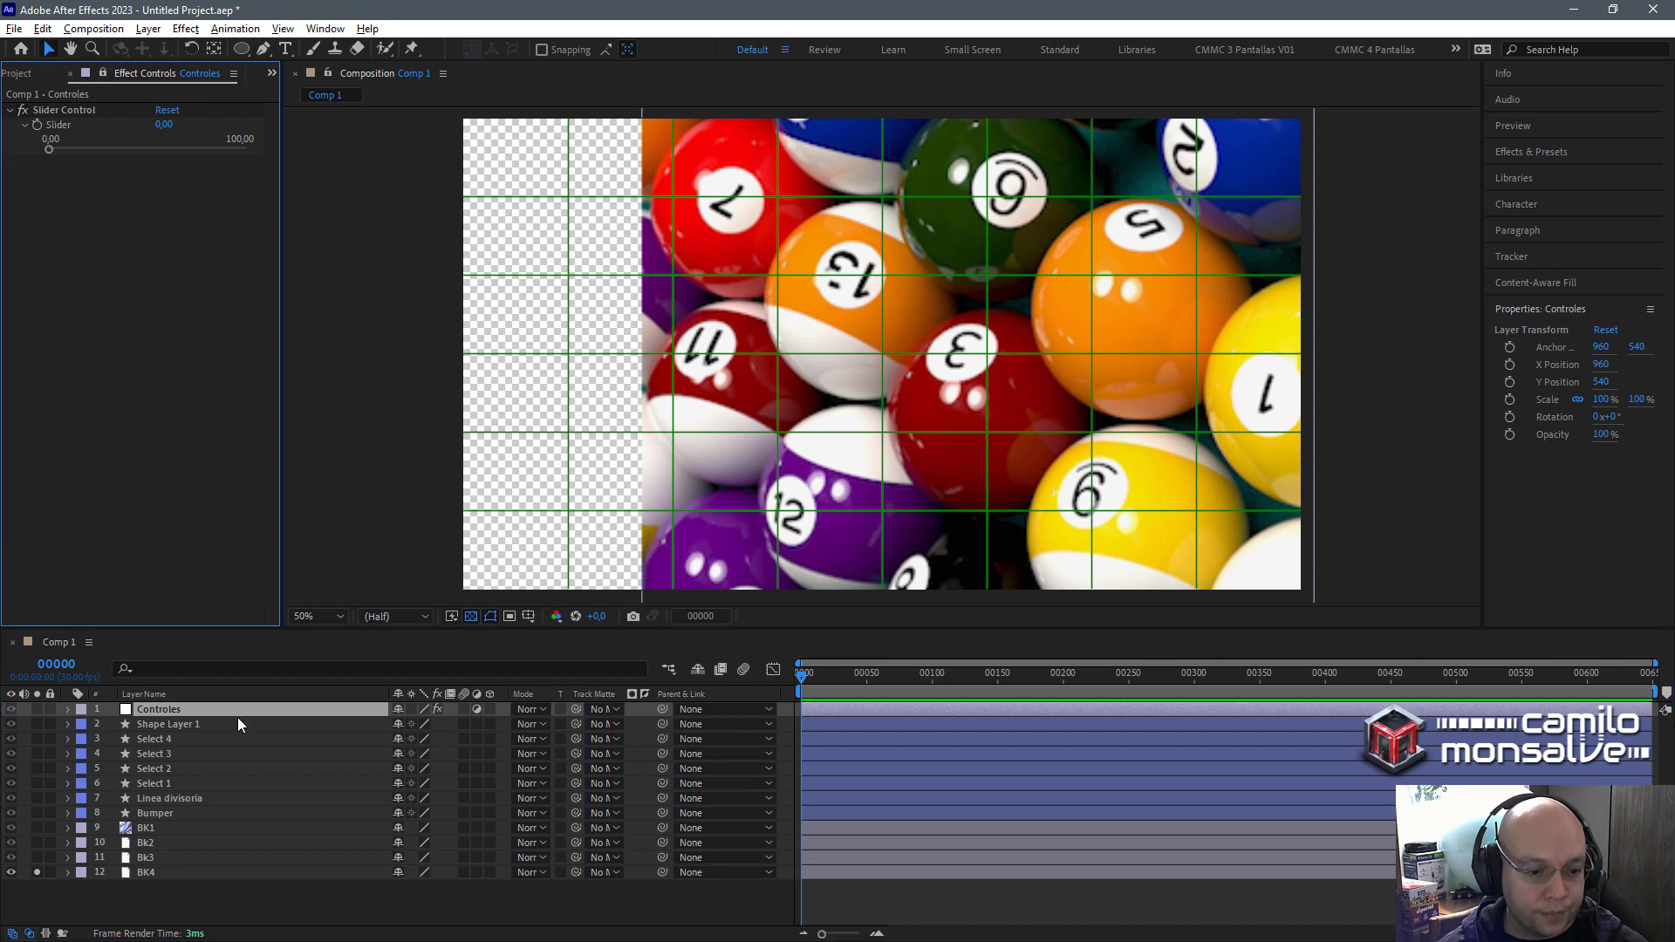
left_click(142, 873)
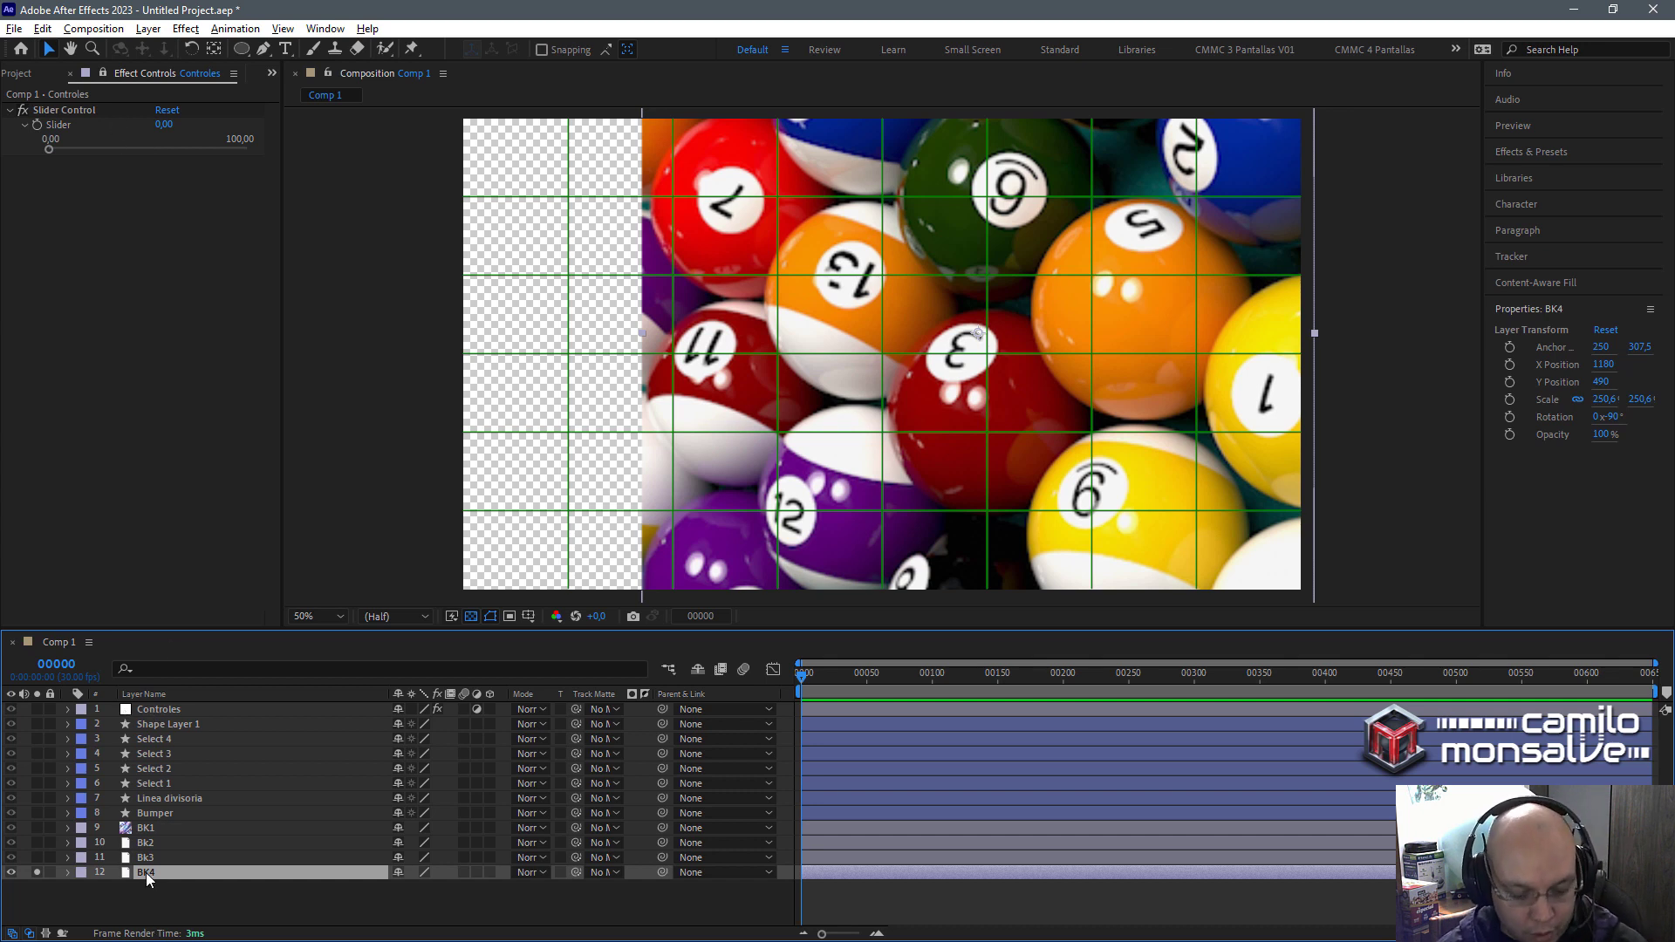
key("t")
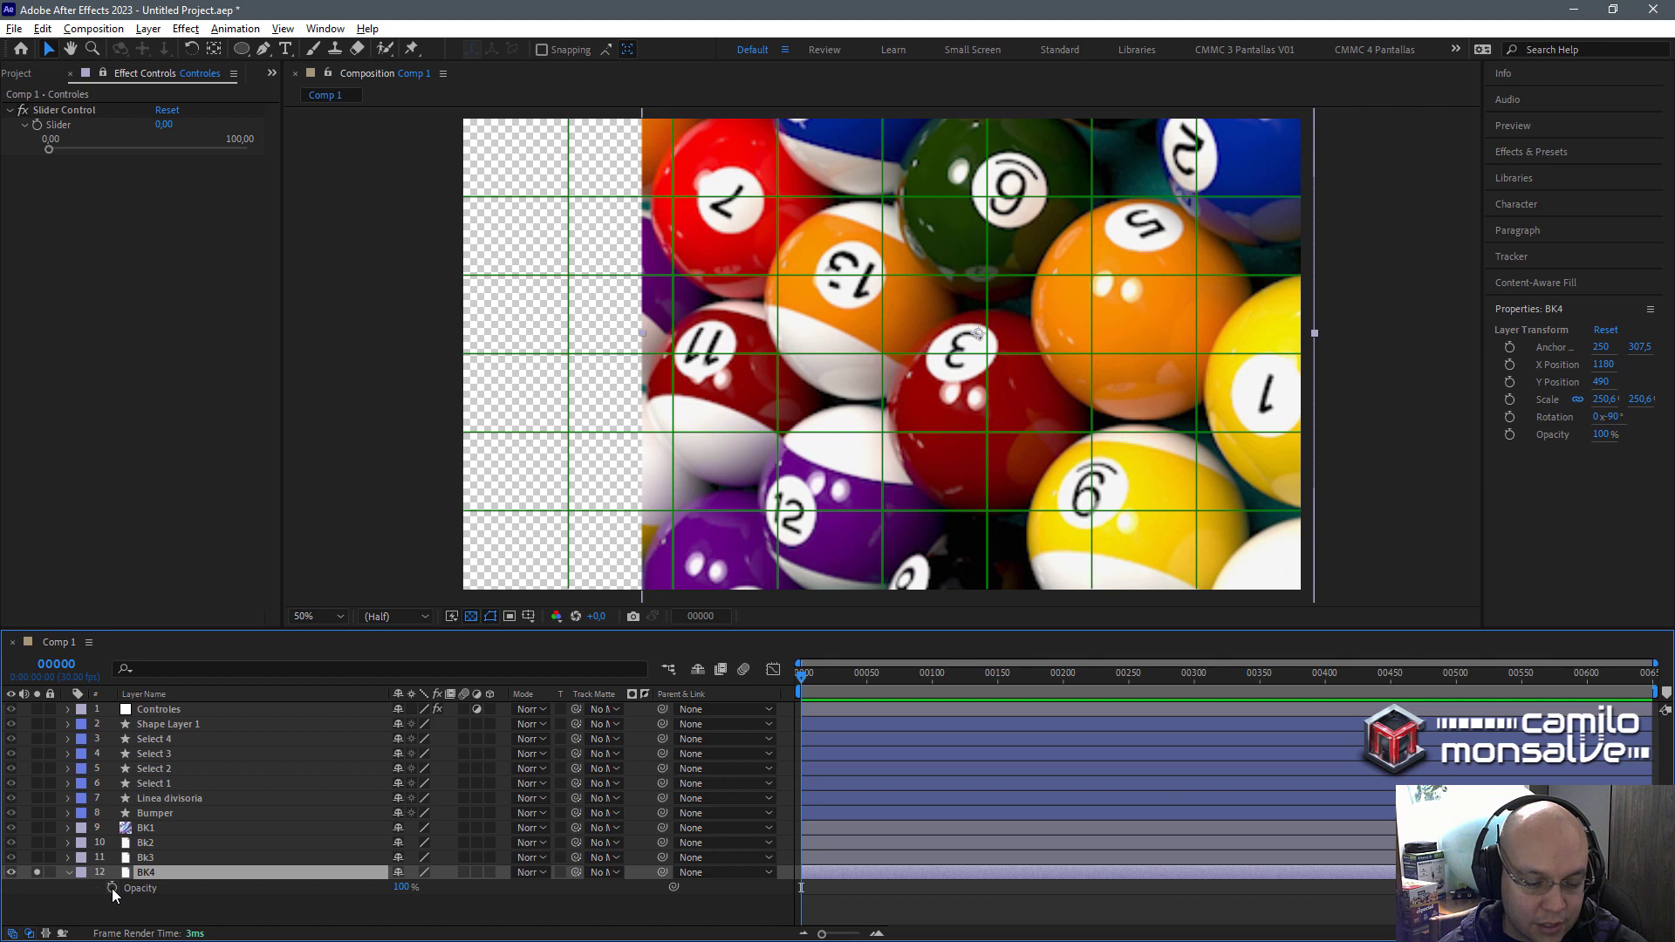
Give BK4's Opacity an expression pick-whipped to the Controles Slider.
left_click(111, 887, "alt")
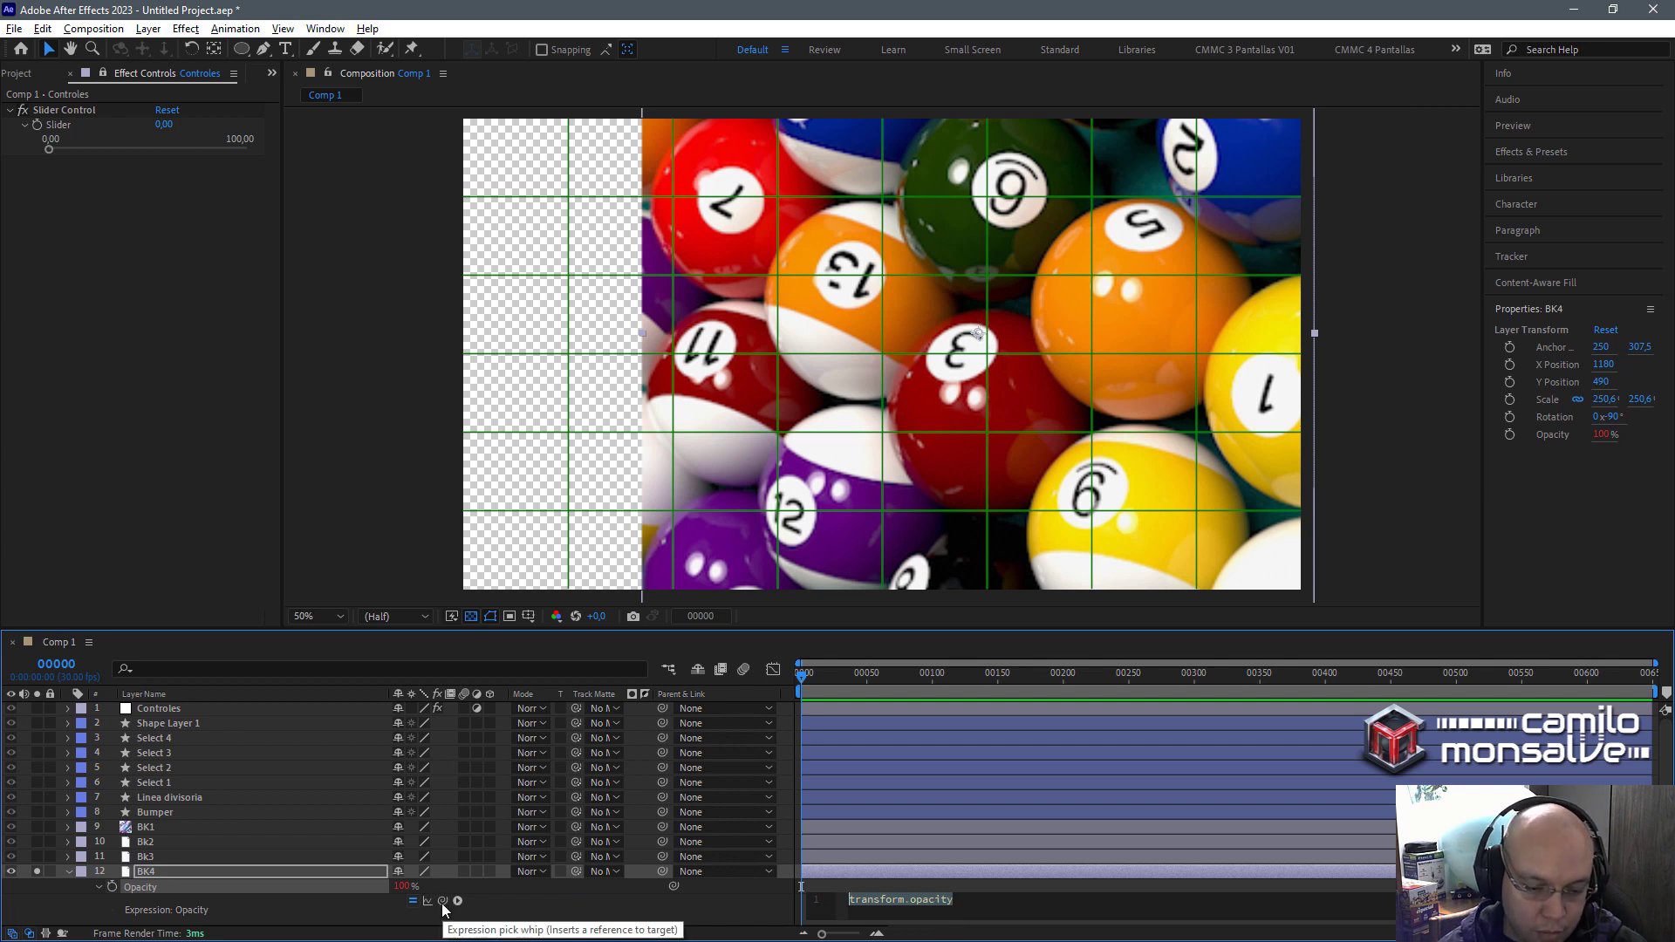
left_click_drag(442, 901, 305, 504)
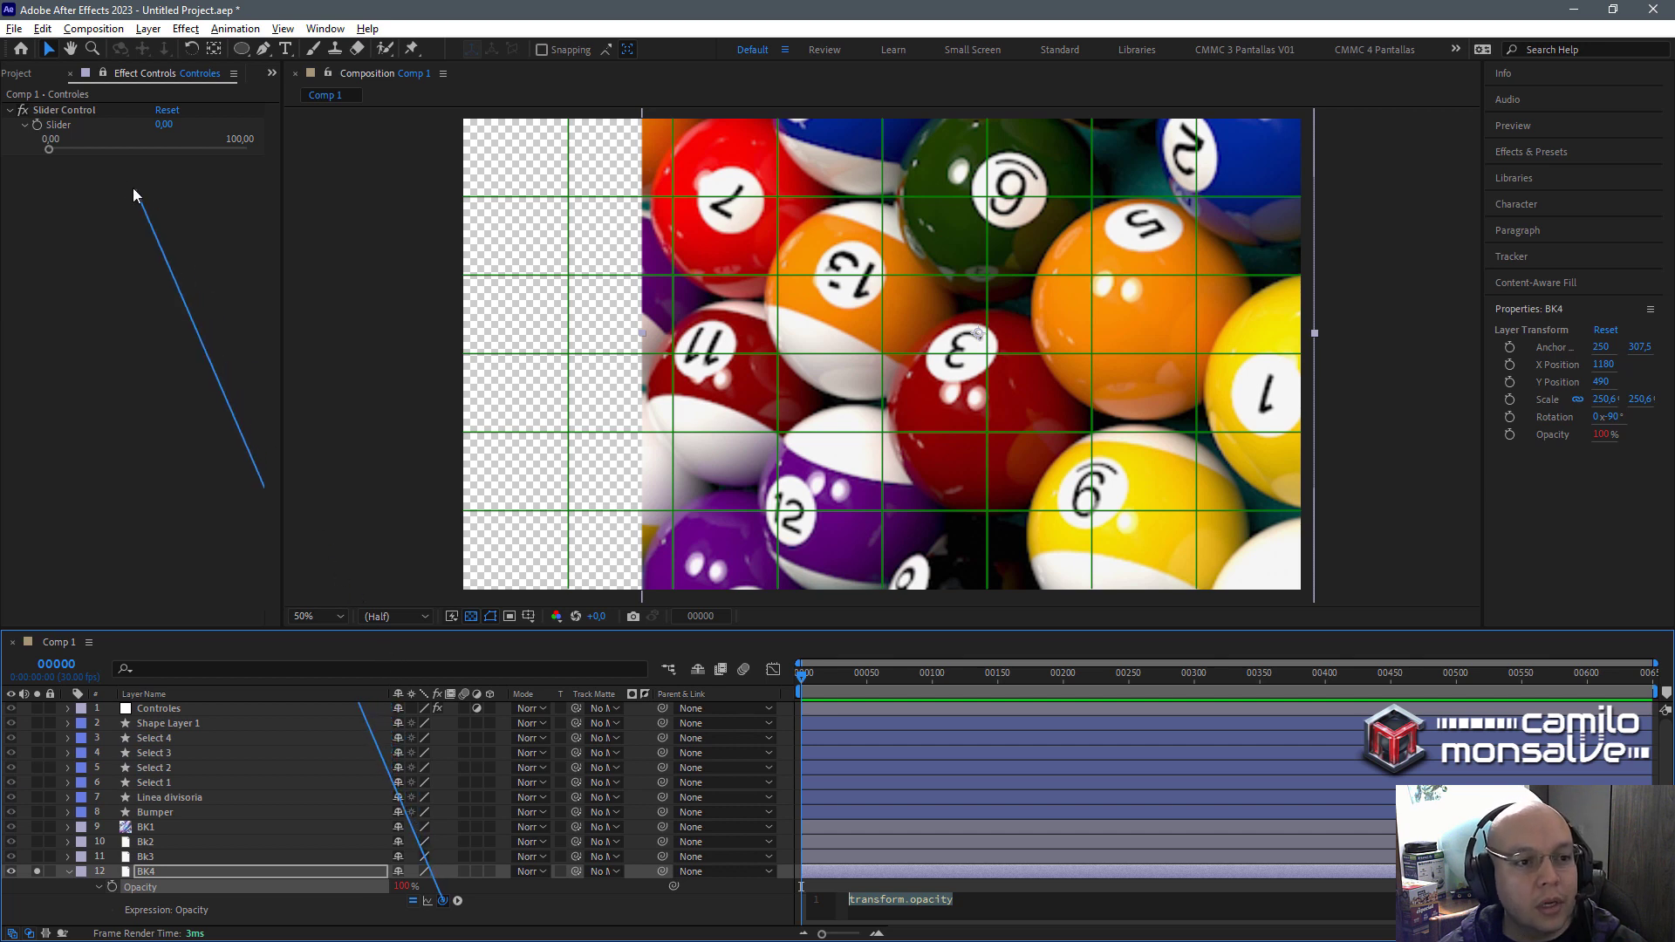
left_click_drag(305, 504, 56, 124)
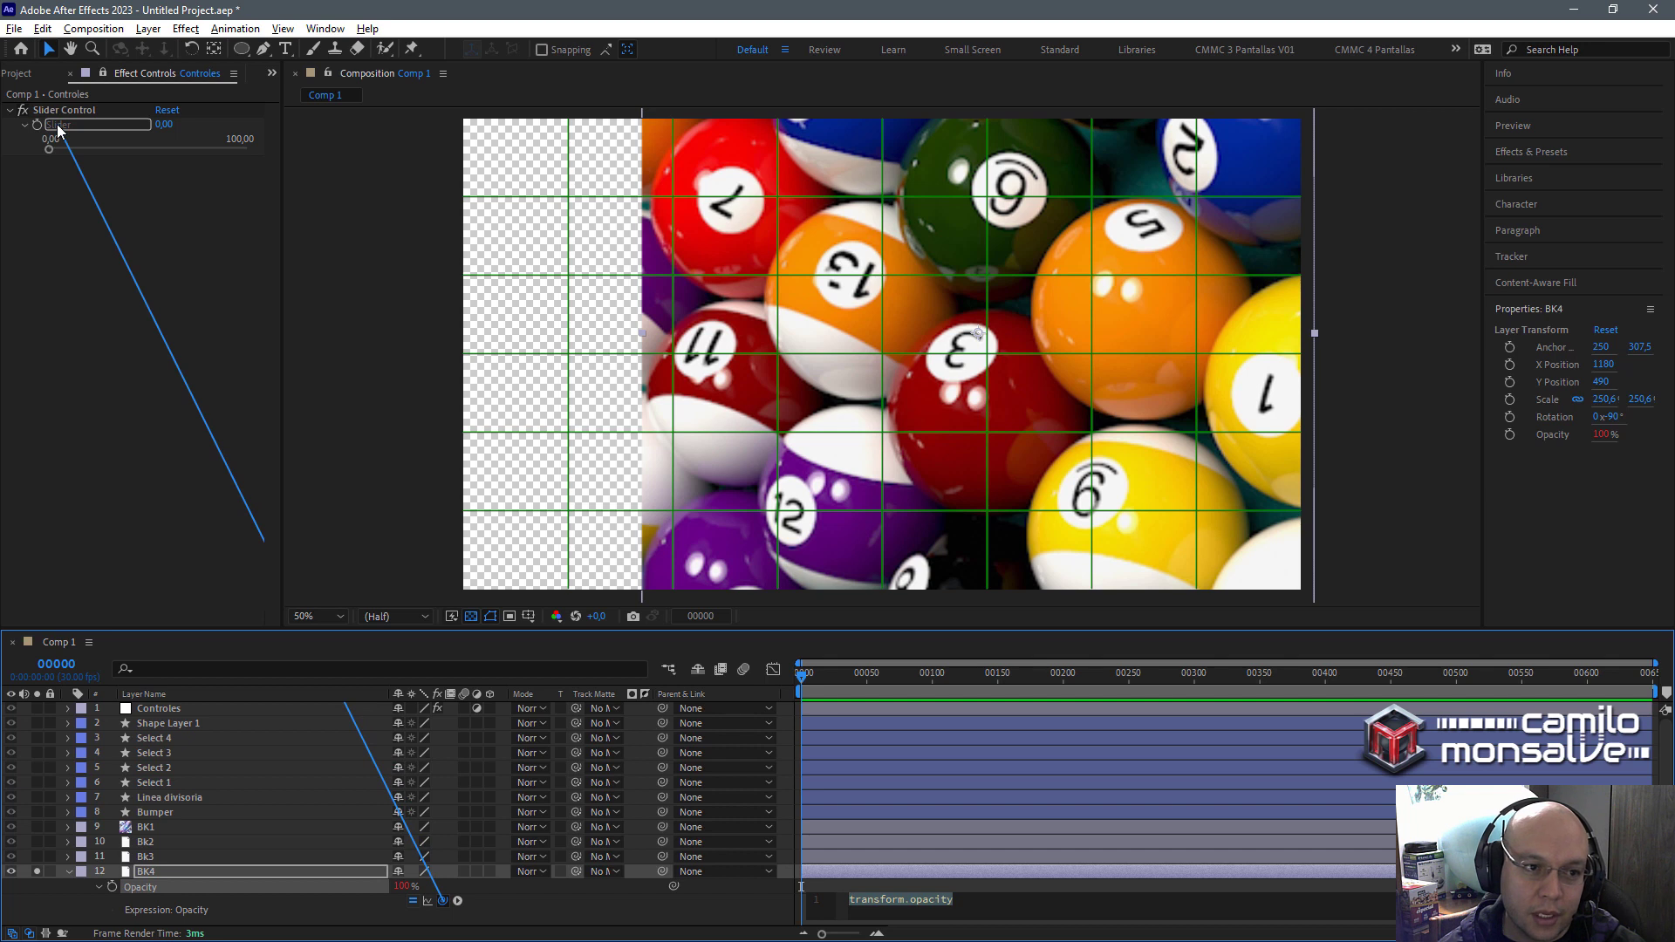
left_click_drag(56, 124, 55, 124)
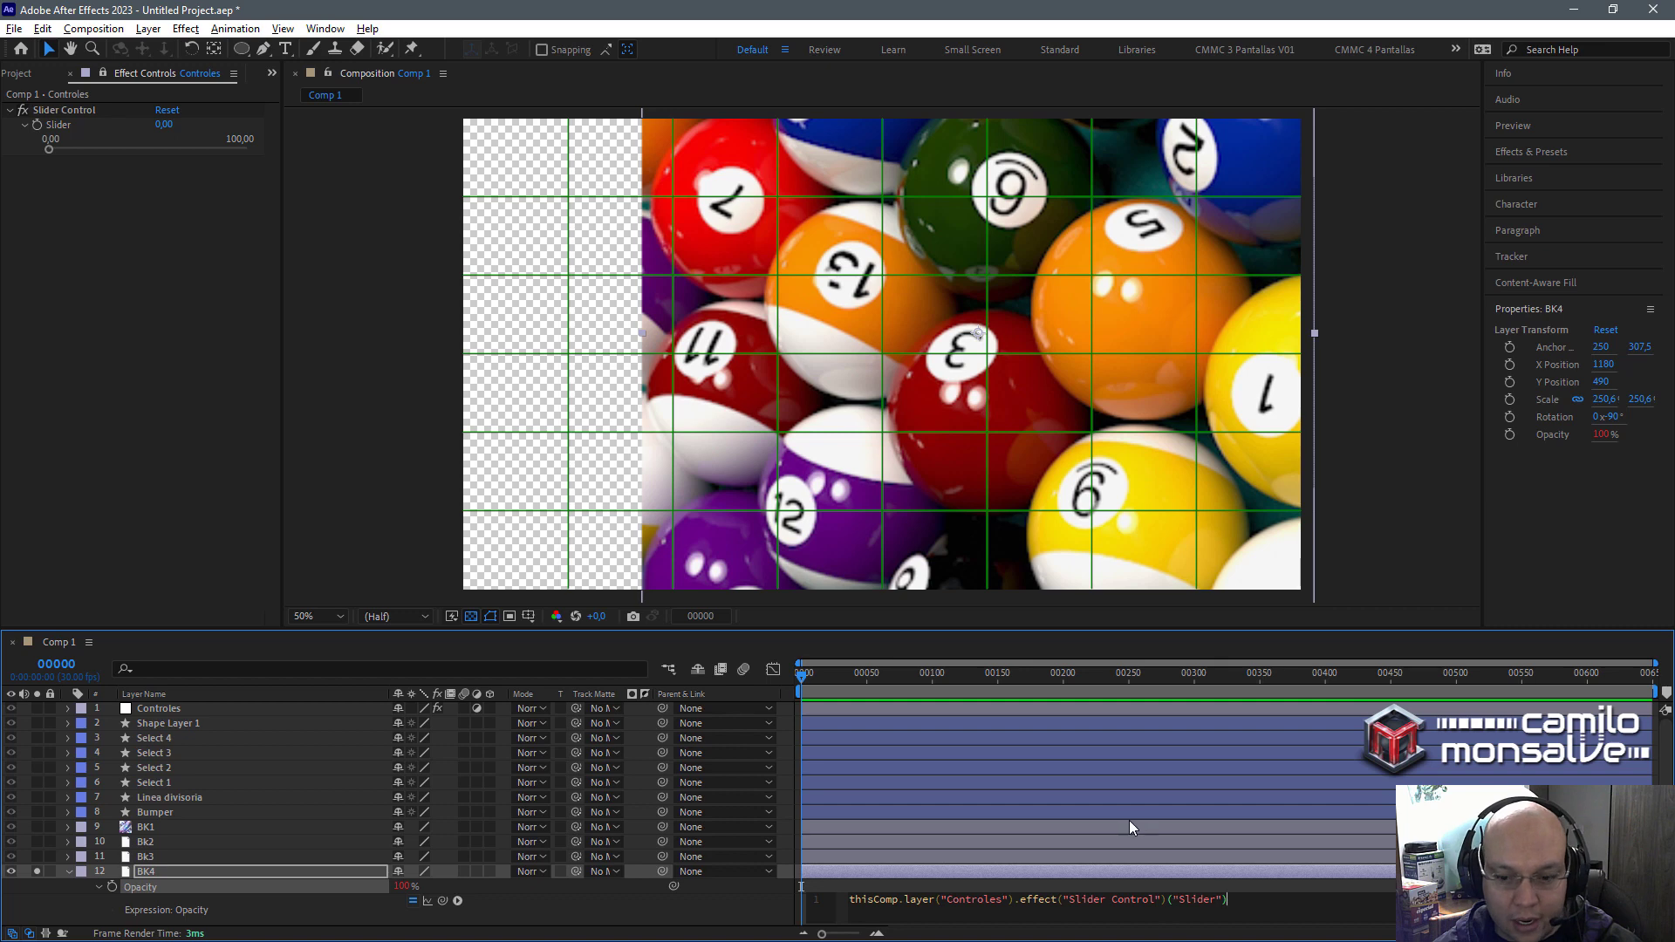
left_click(1235, 874)
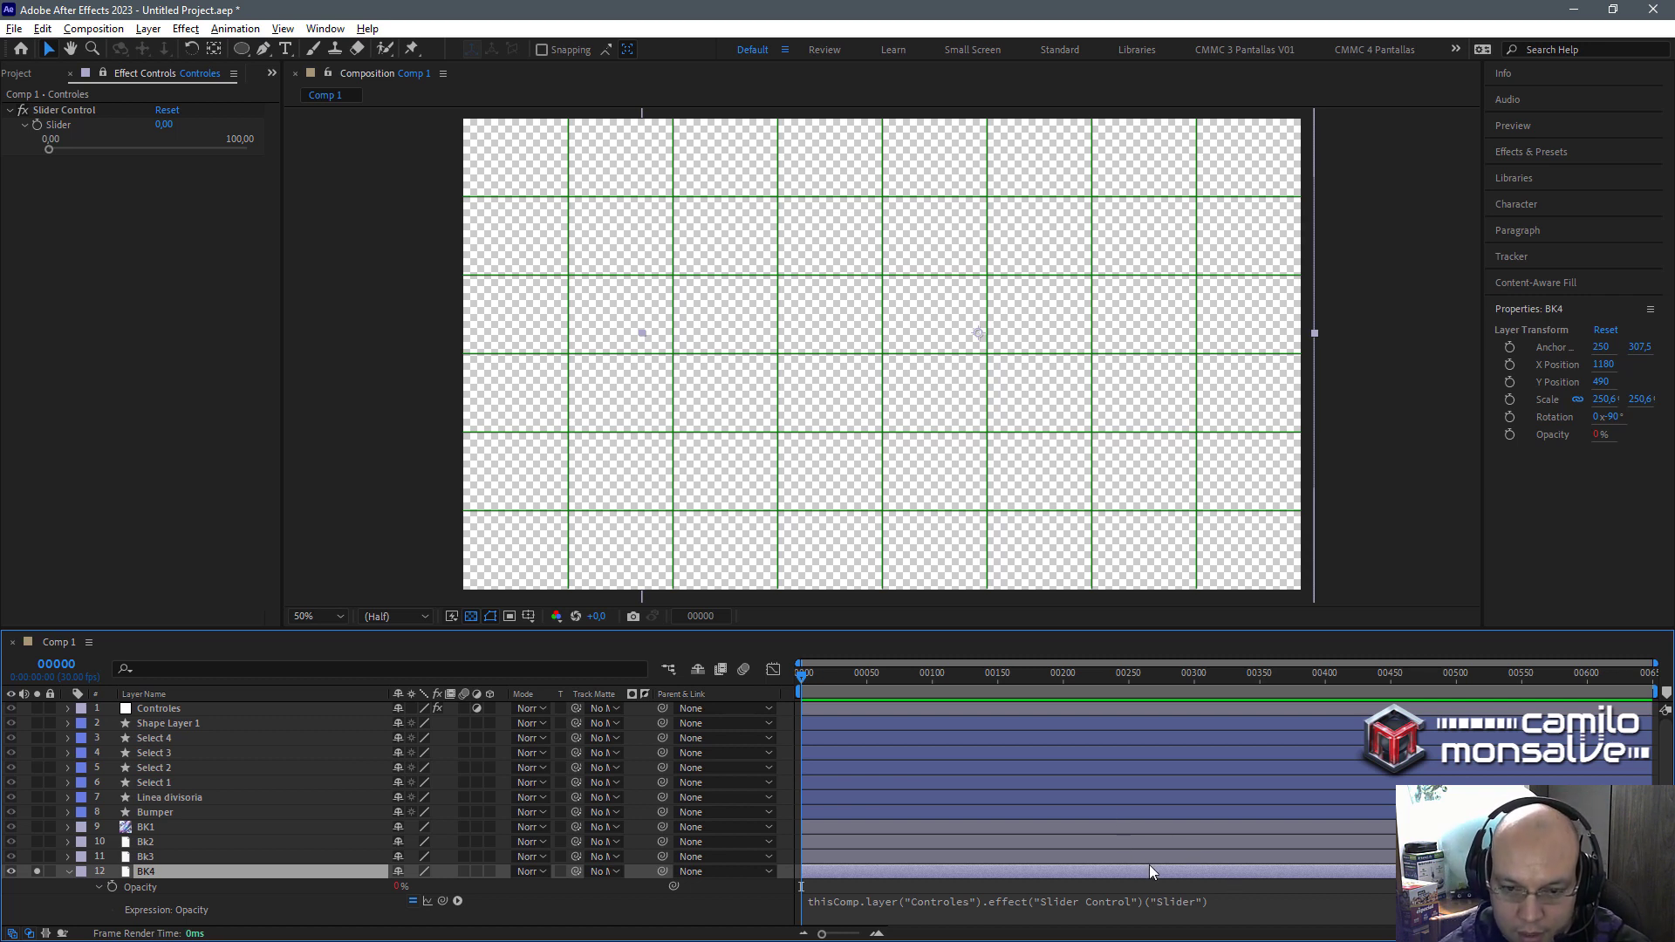
Drag the Controles slider up and down to test the billiard-balls fade.
left_click(528, 618)
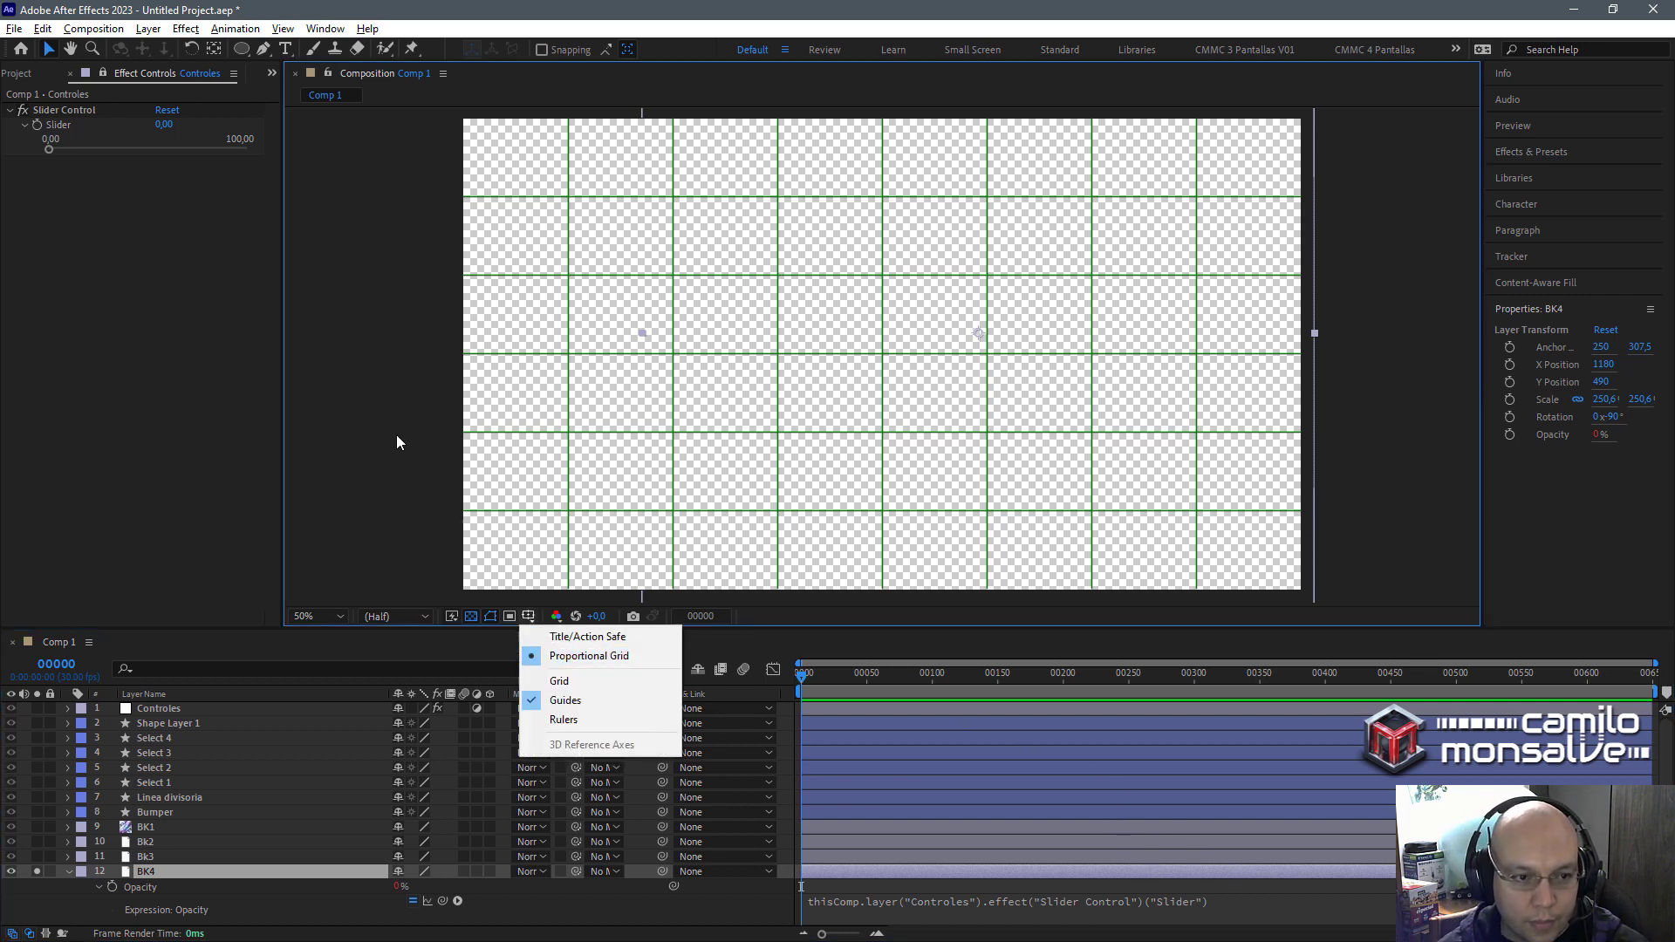
left_click(179, 244)
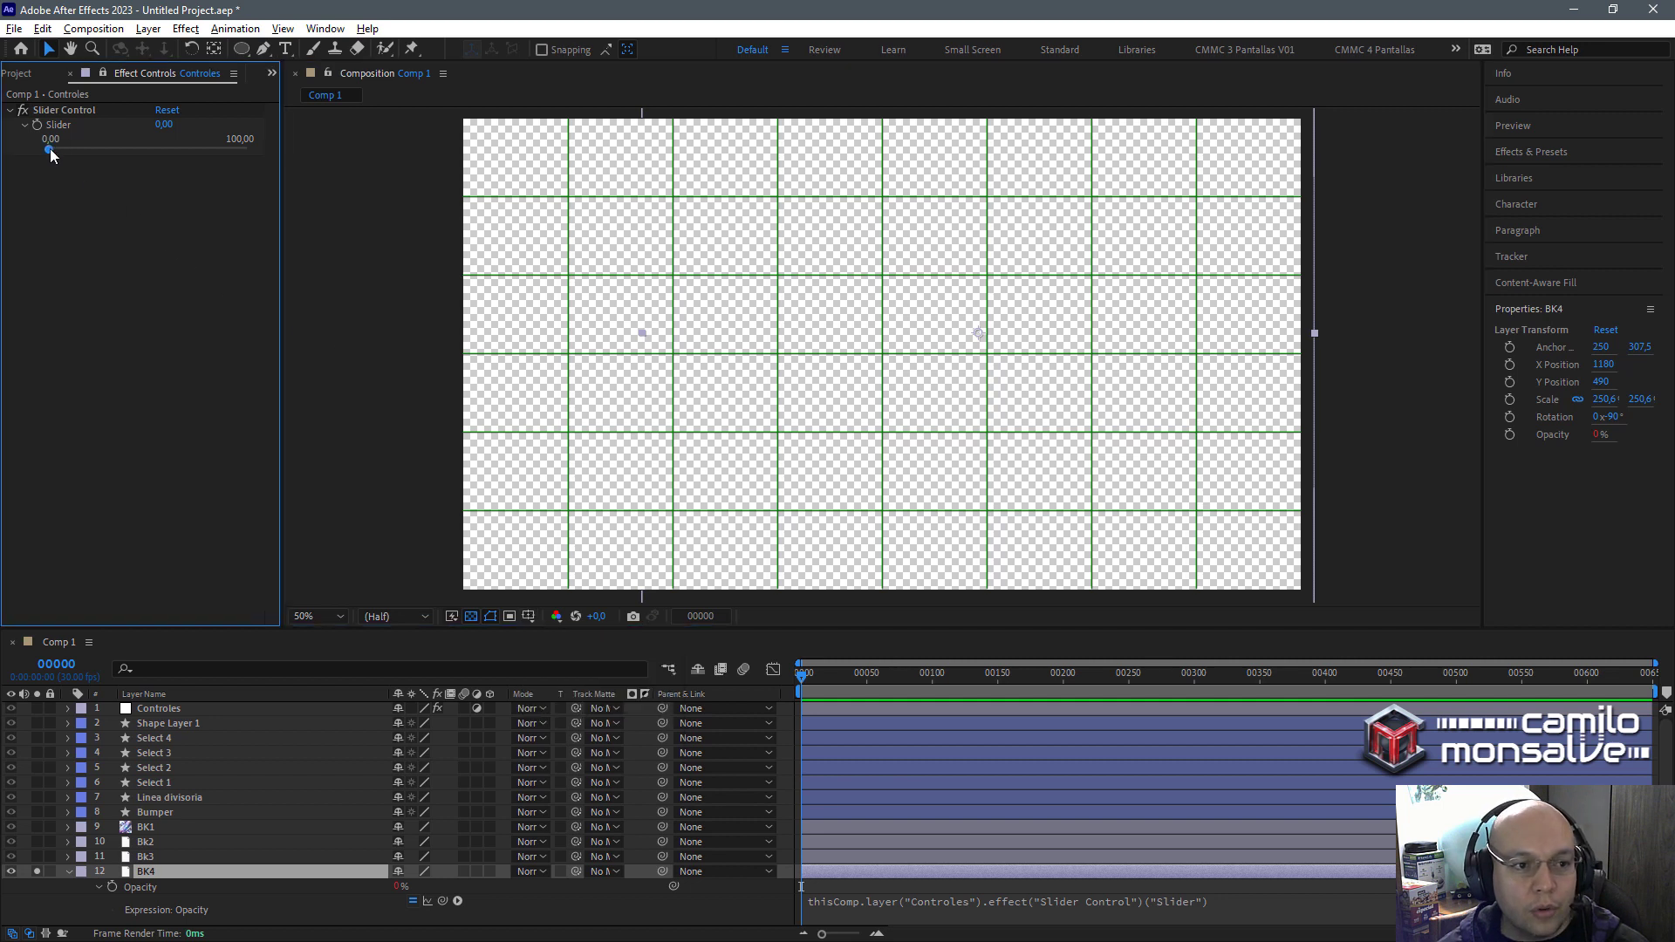
left_click_drag(50, 148, 266, 161)
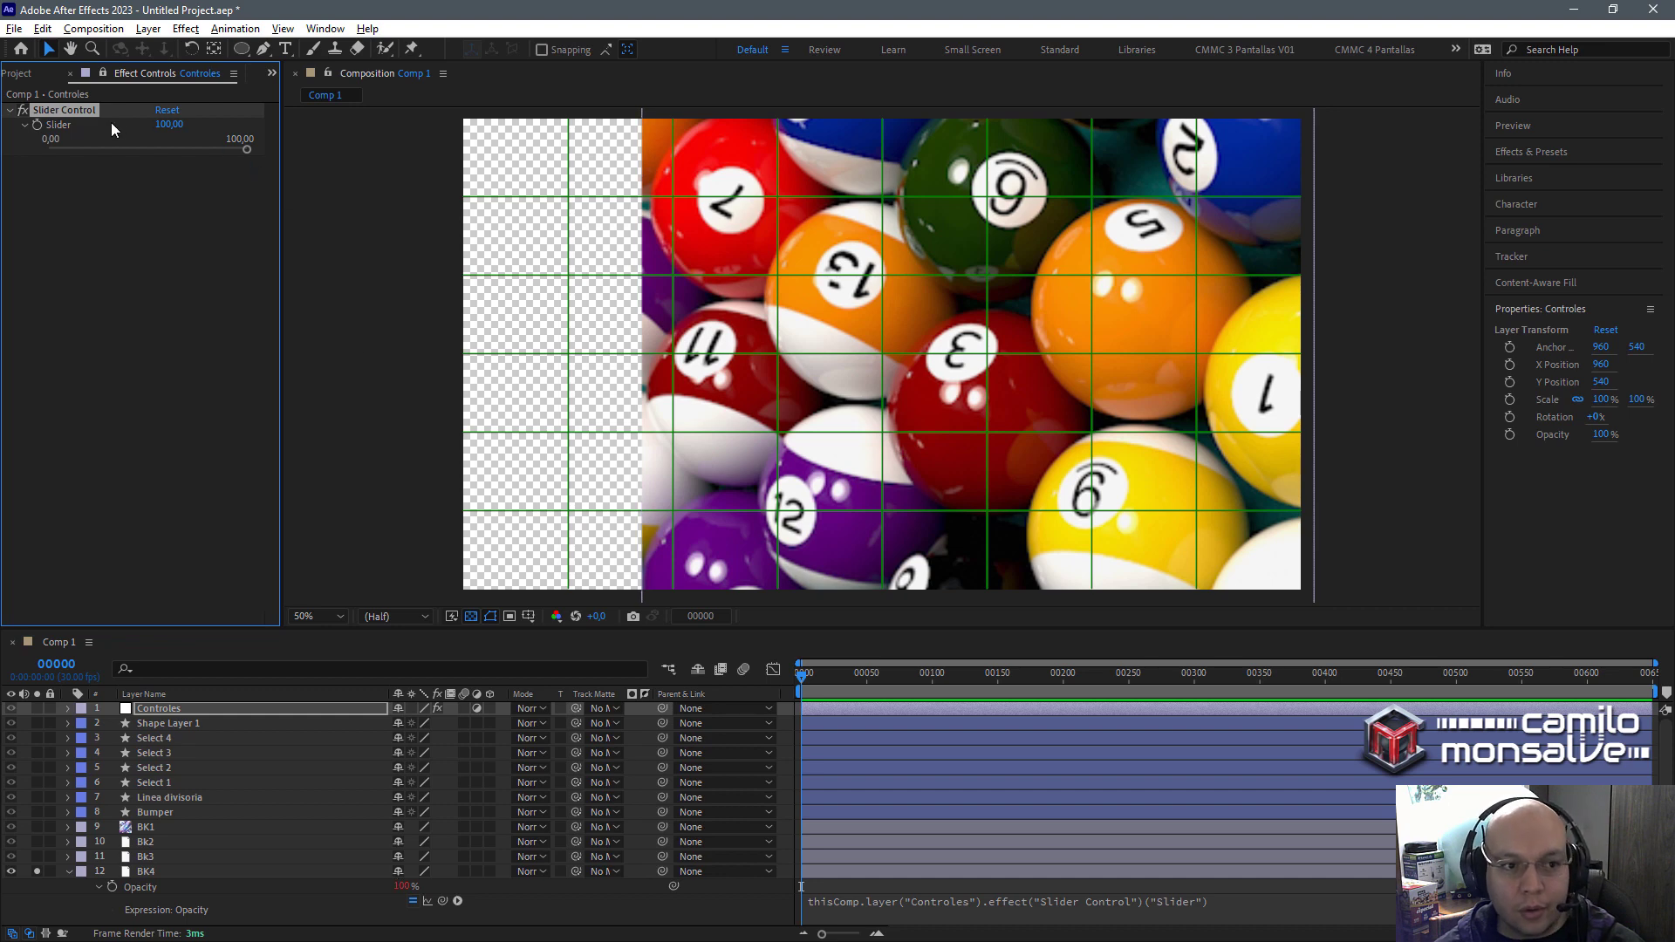
mouse_move(247, 150)
left_mouse_down()
mouse_move(39, 158)
mouse_move(265, 155)
left_mouse_up()
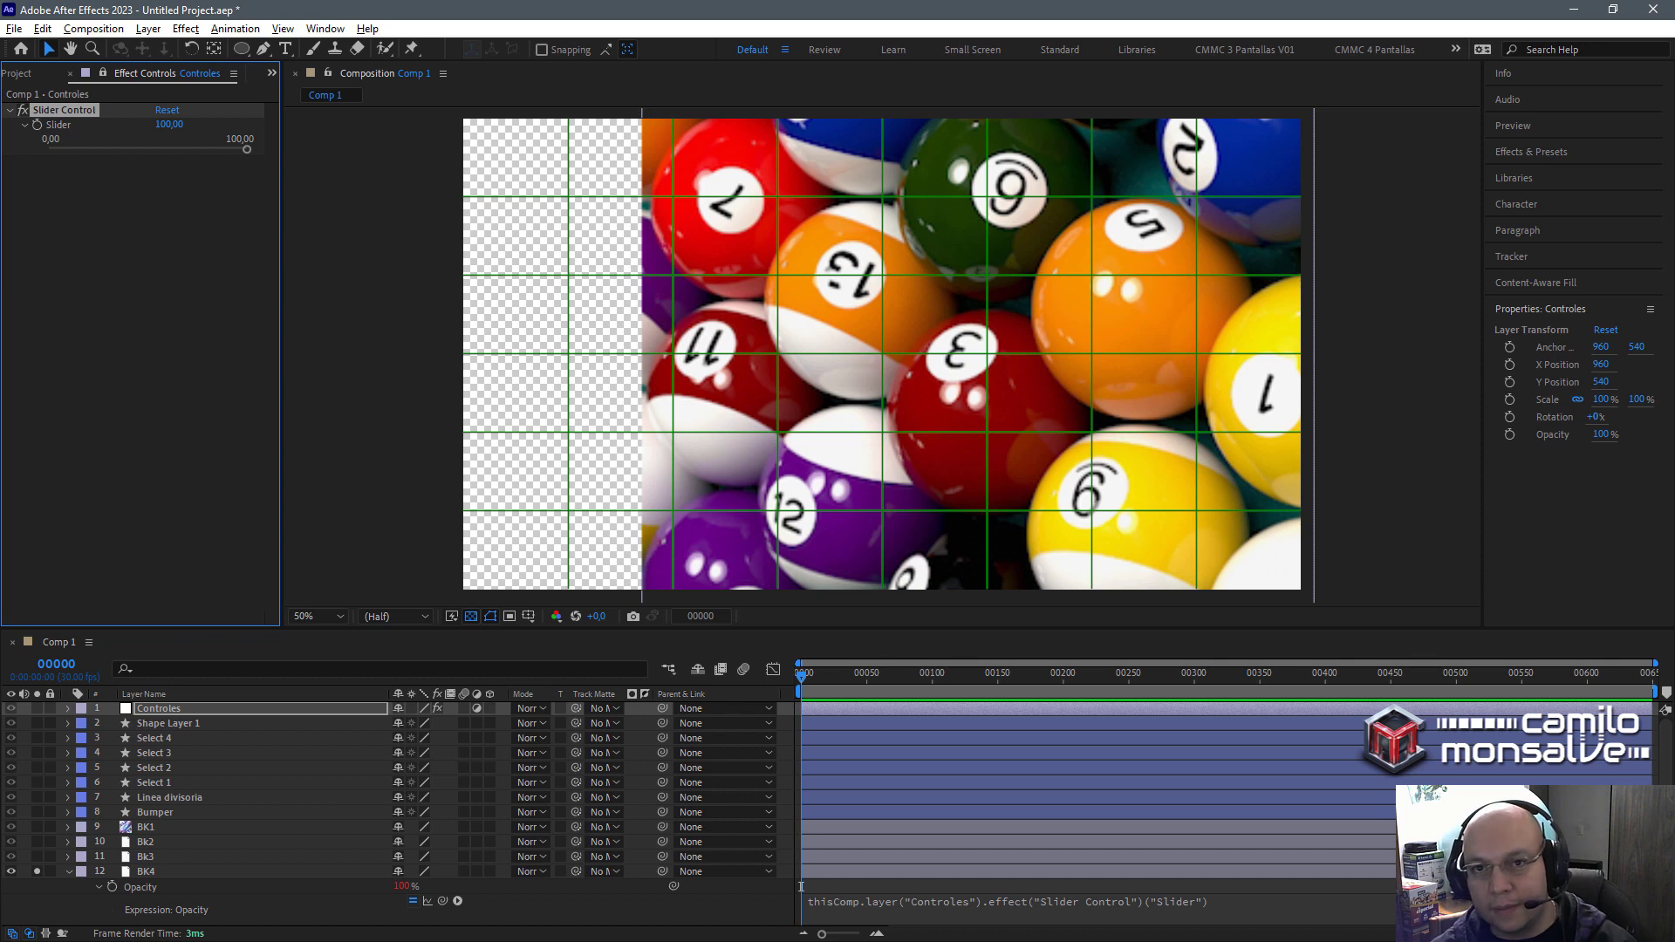
Solo BK1, drag the Controles slider to 0, and reveal BK1's Opacity.
left_click(68, 871)
left_click(148, 828)
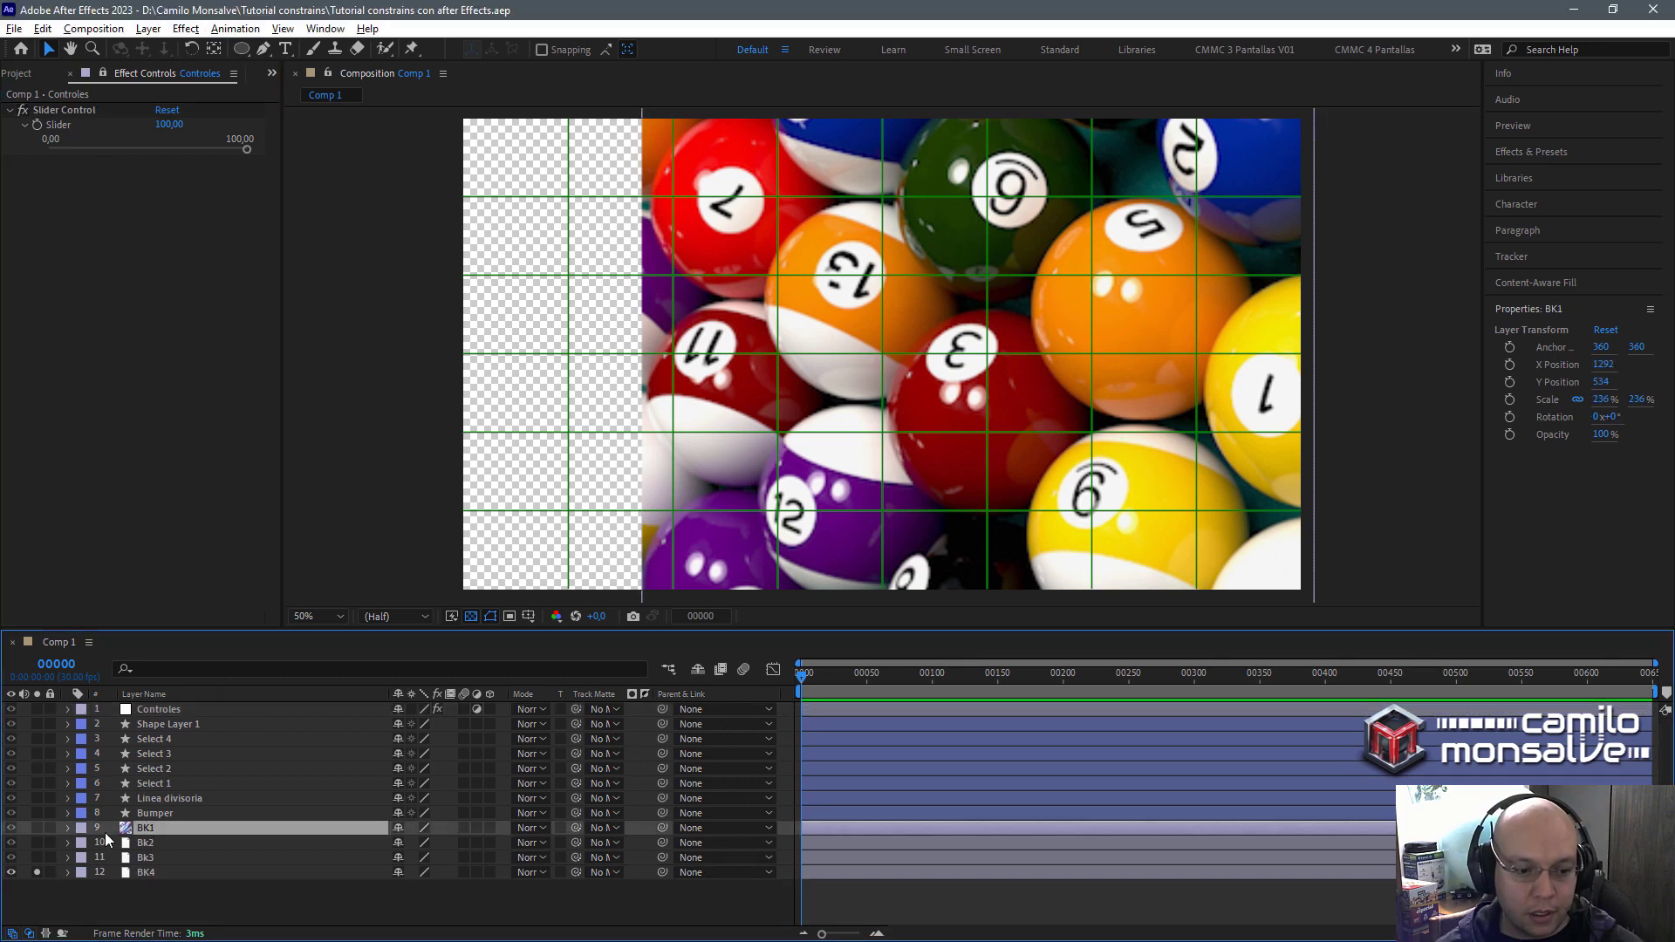
left_click(36, 828)
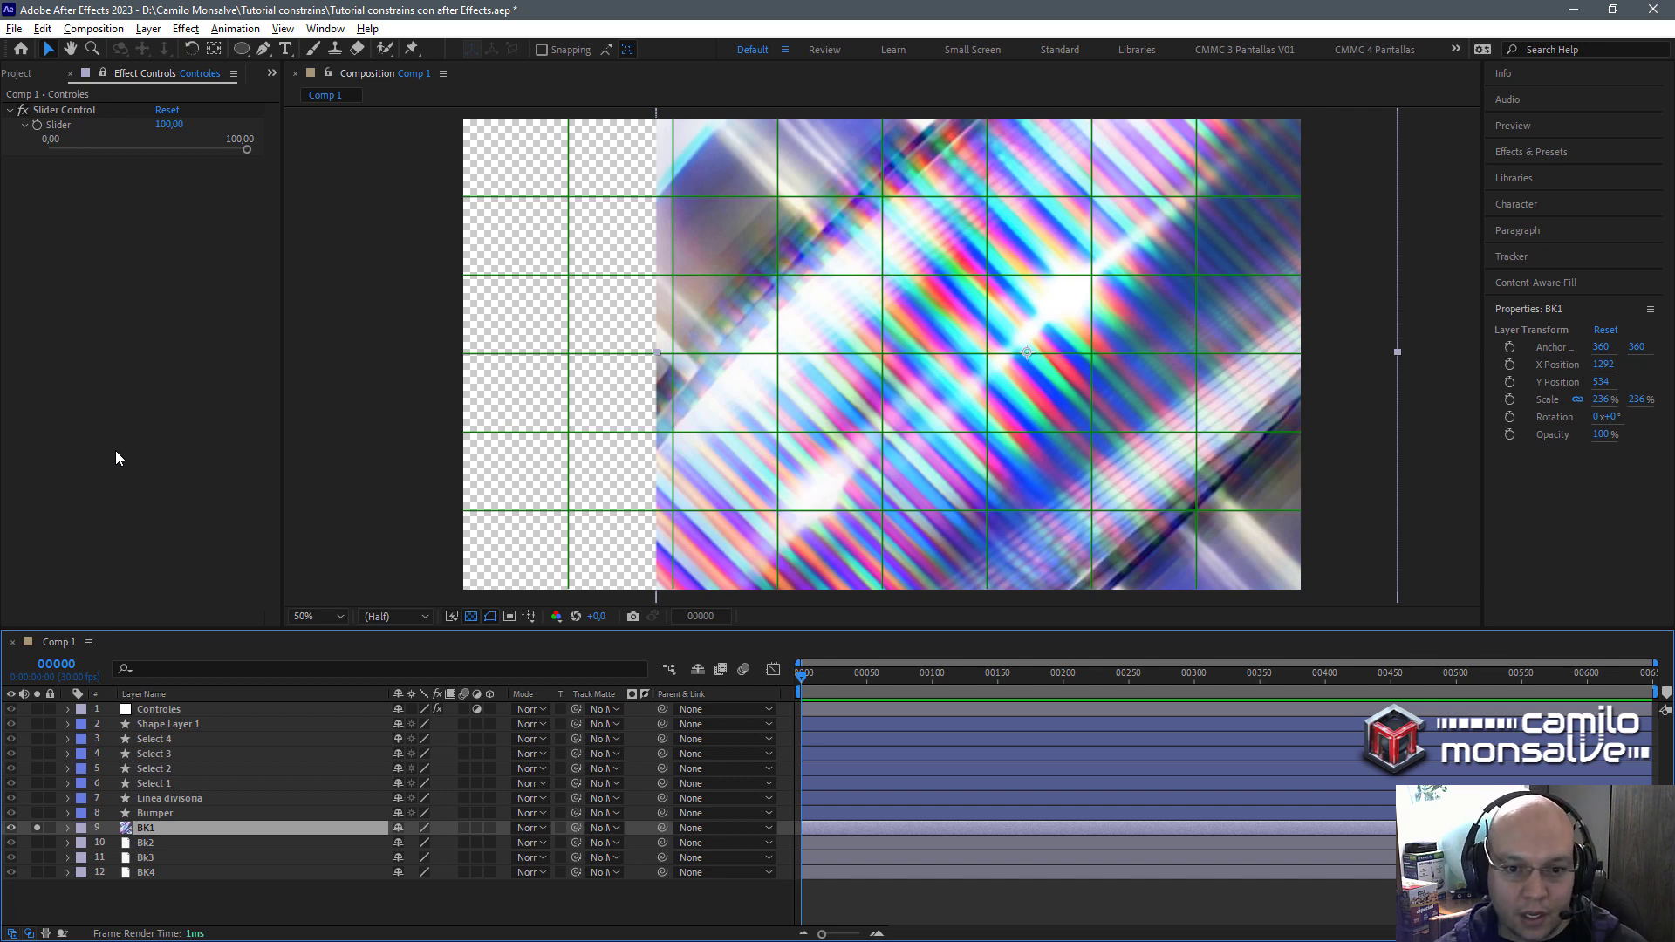
left_click_drag(131, 150, 48, 155)
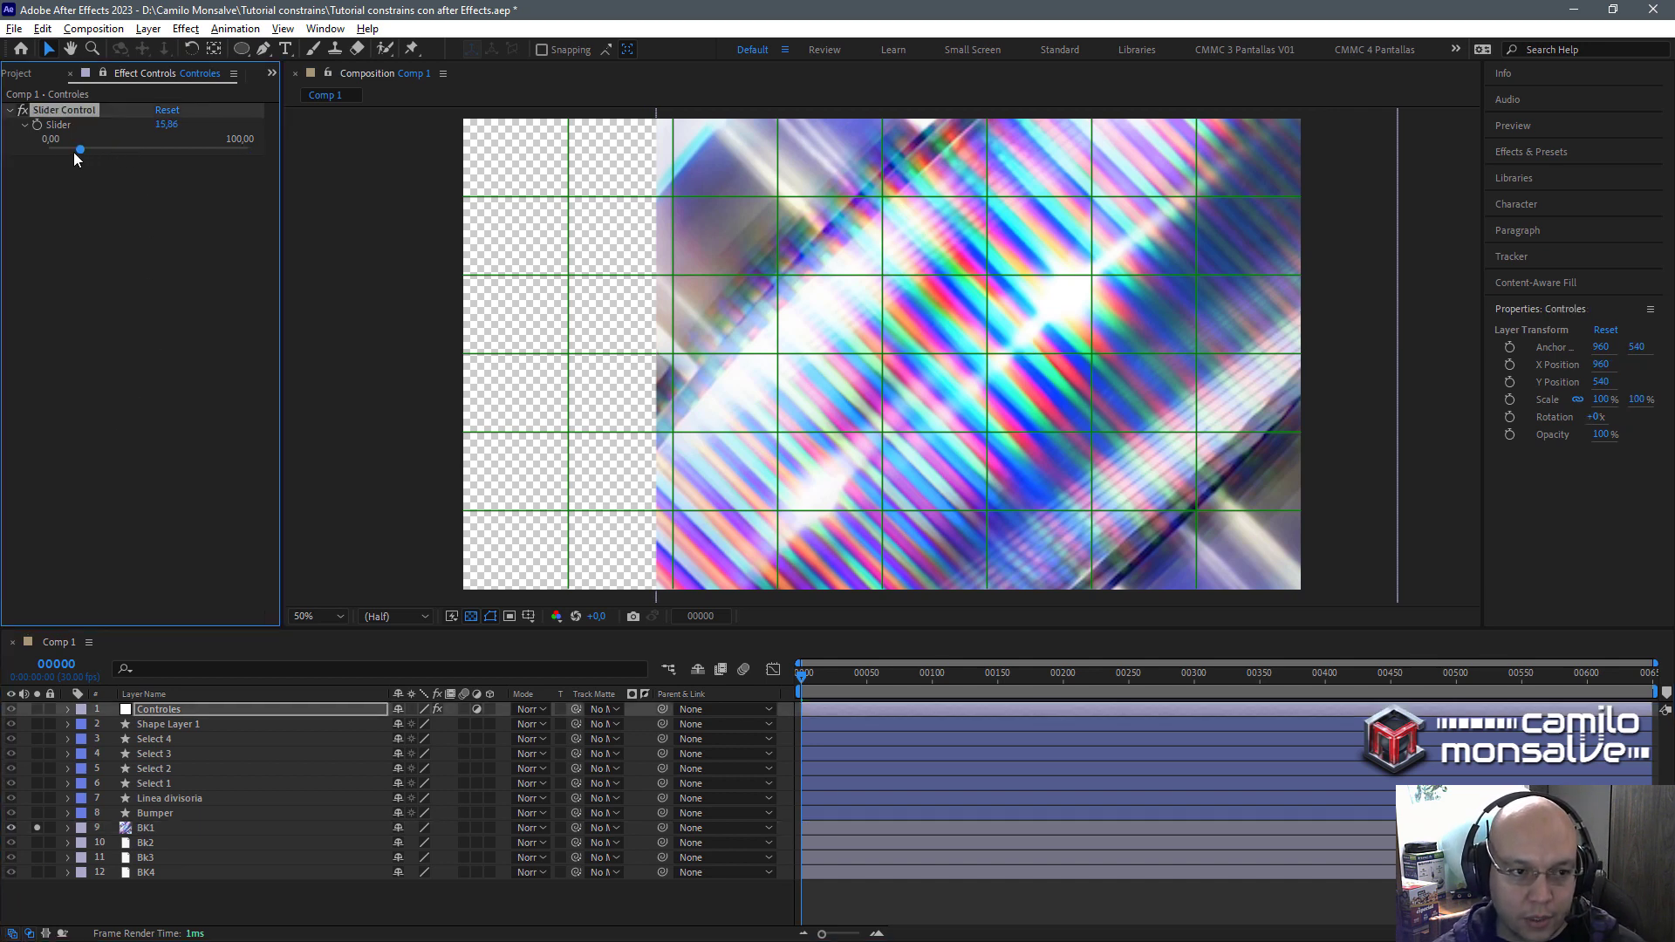
left_click(157, 830)
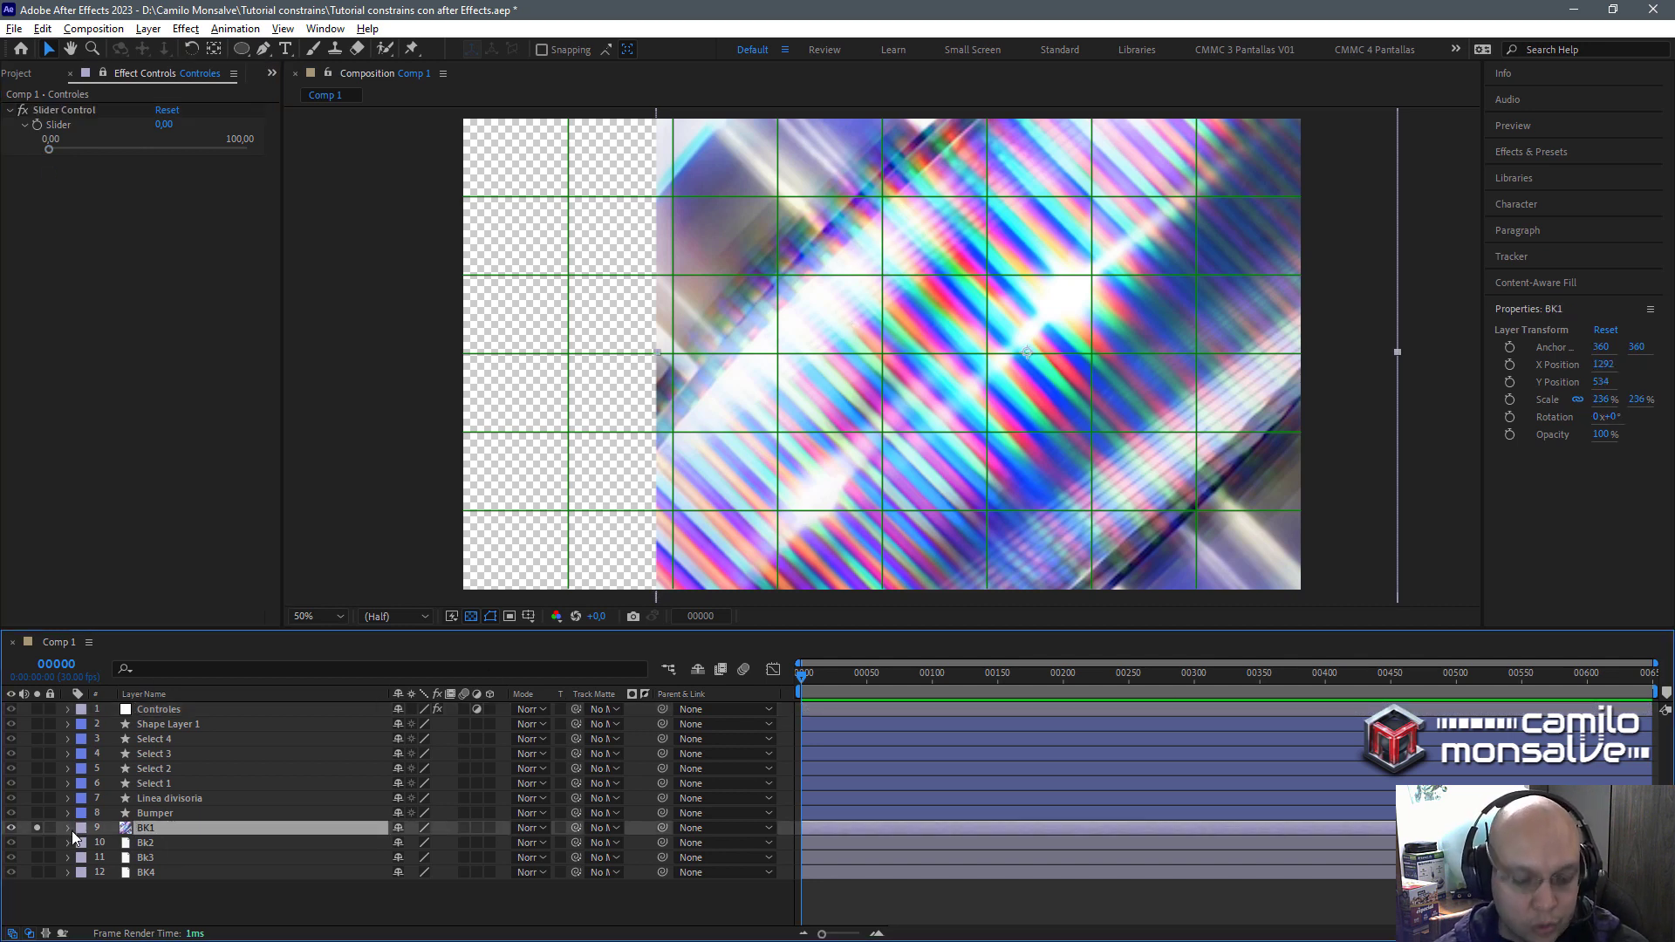
key("t")
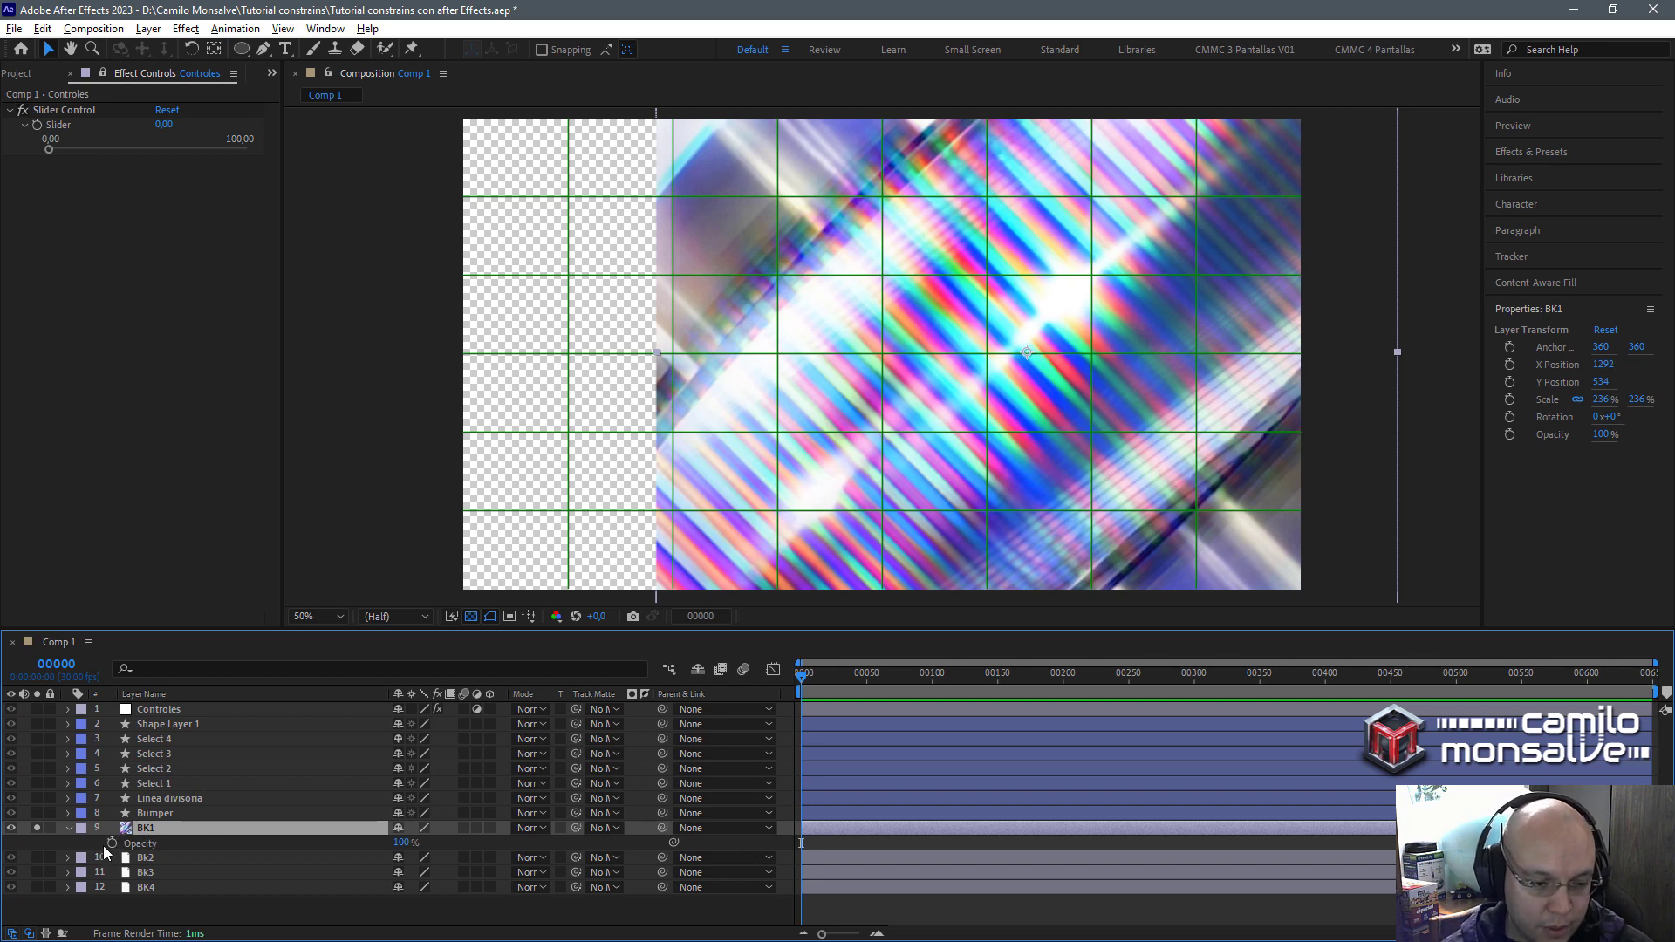
Set BK1's Opacity expression to 100 - thisComp.layer("Controles").effect("Slider Control")("Slider").
left_click(113, 848, "alt")
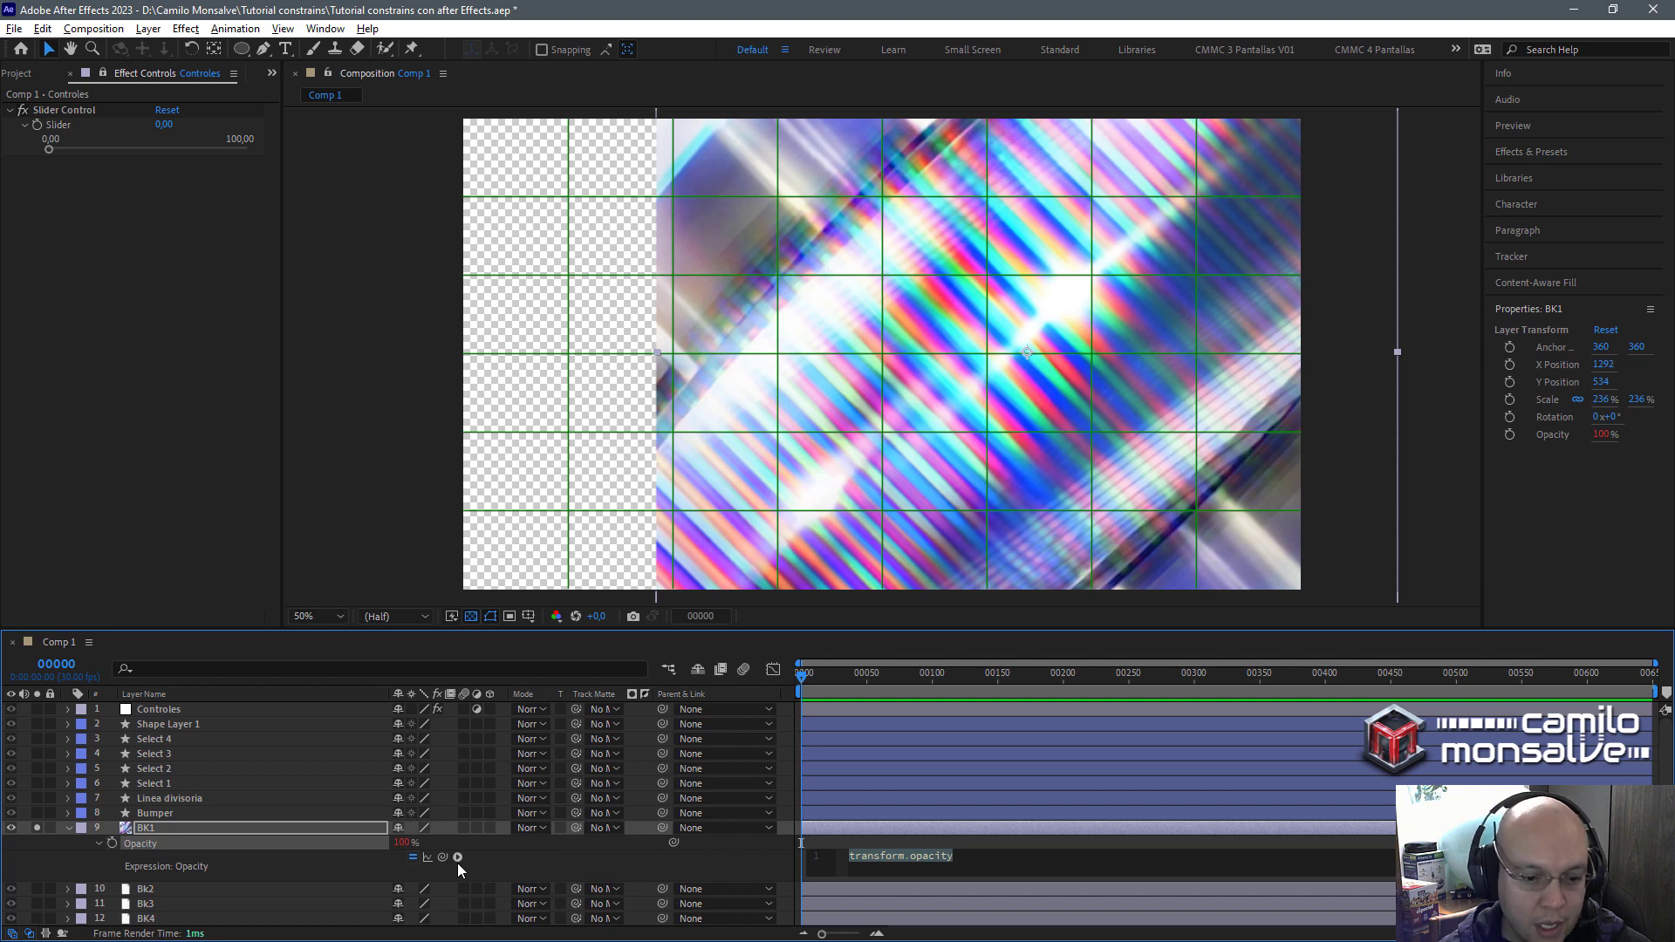
mouse_move(442, 857)
left_mouse_down()
mouse_move(439, 593)
mouse_move(445, 861)
mouse_move(59, 129)
left_mouse_up()
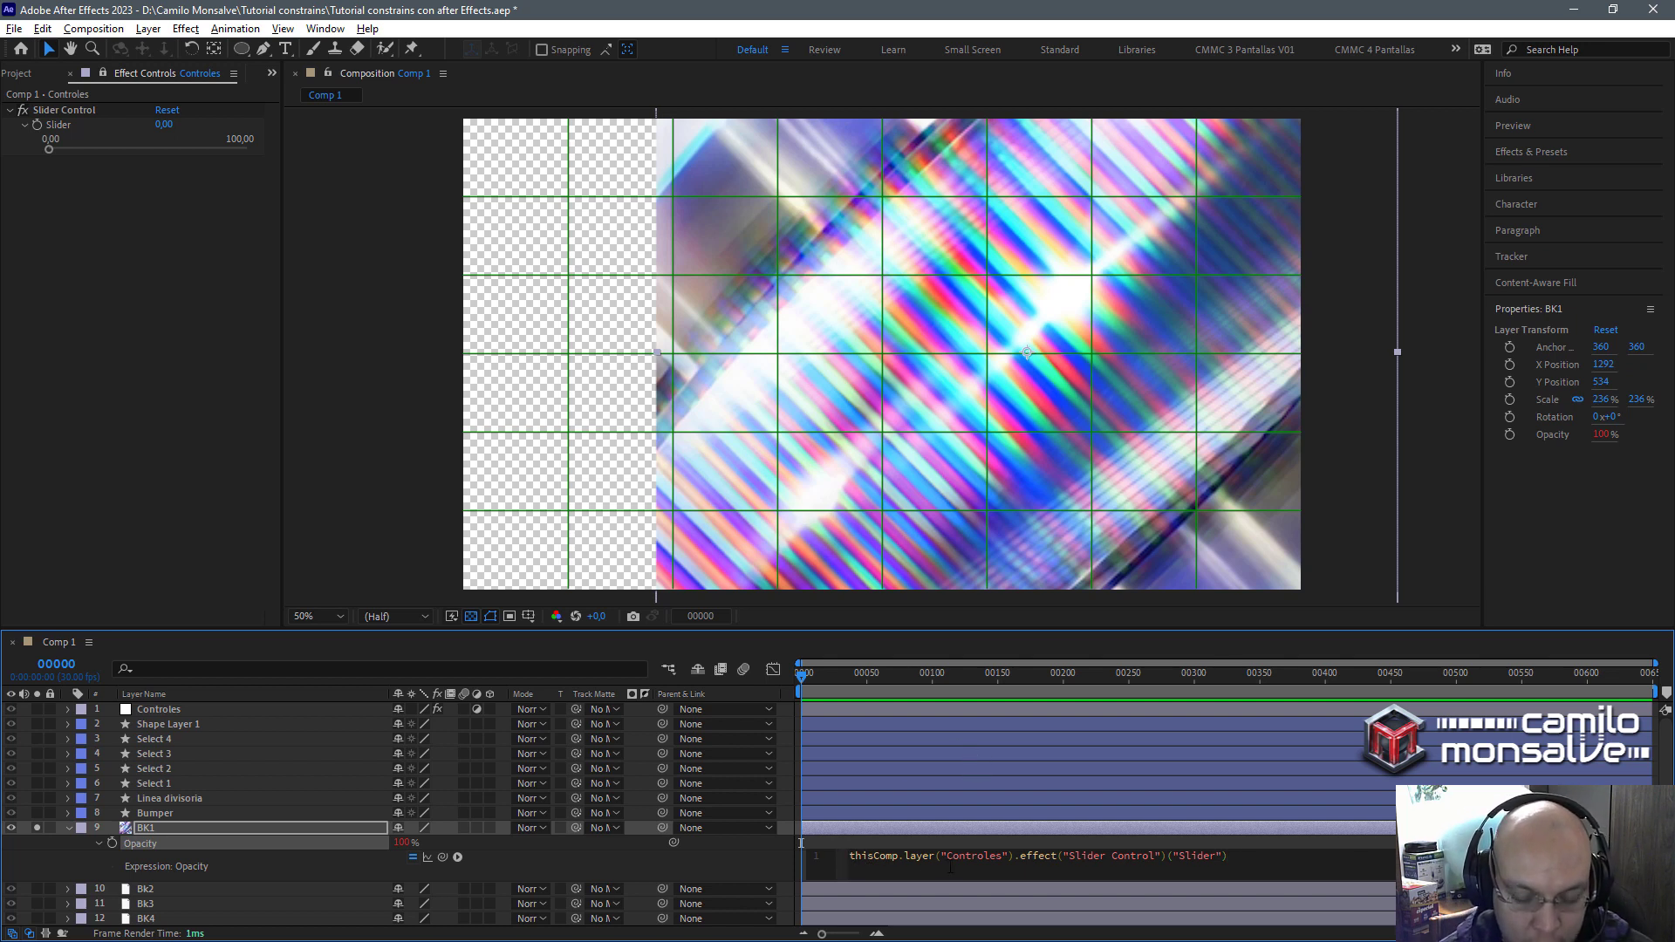
key("Home")
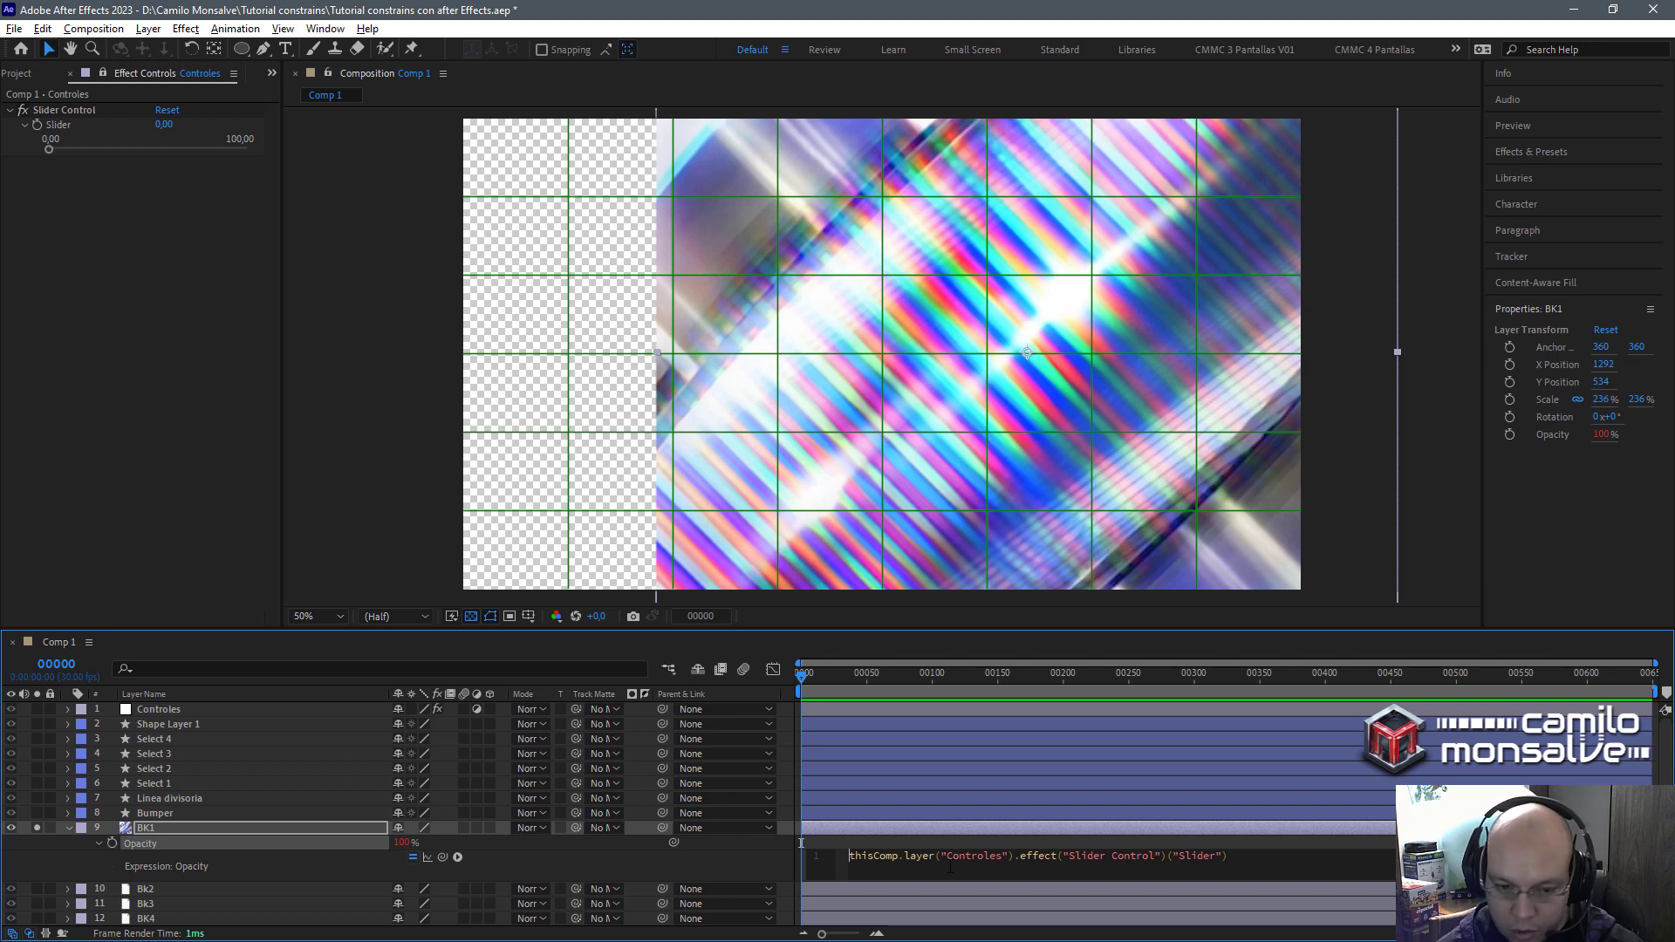
type("100")
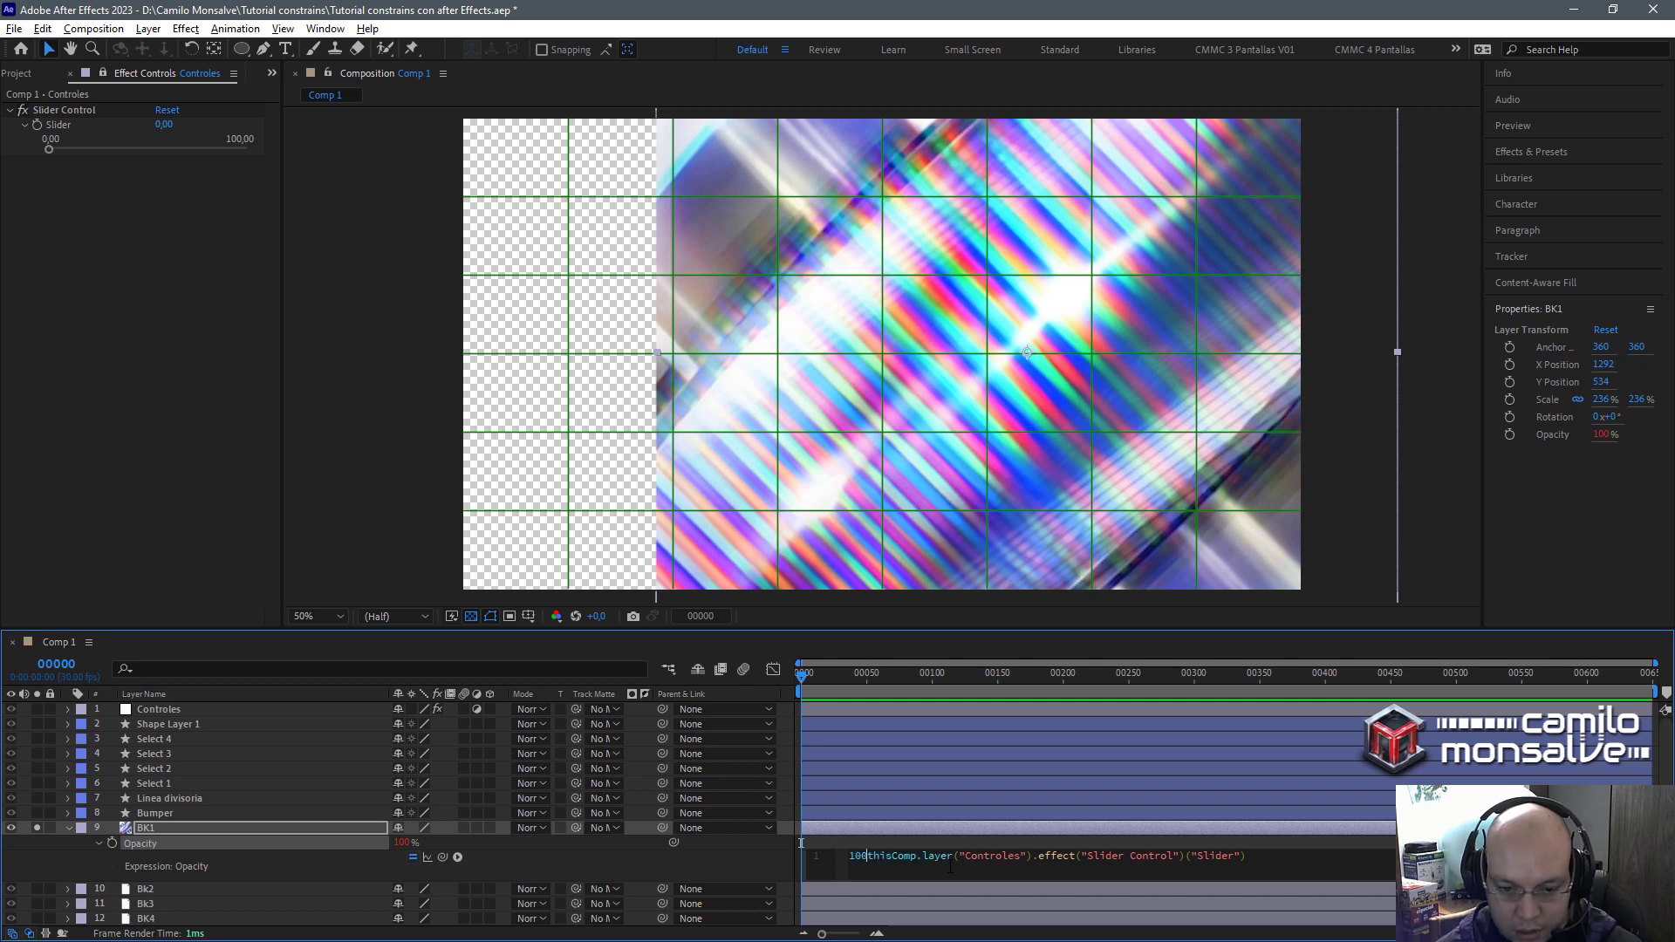
type(" -")
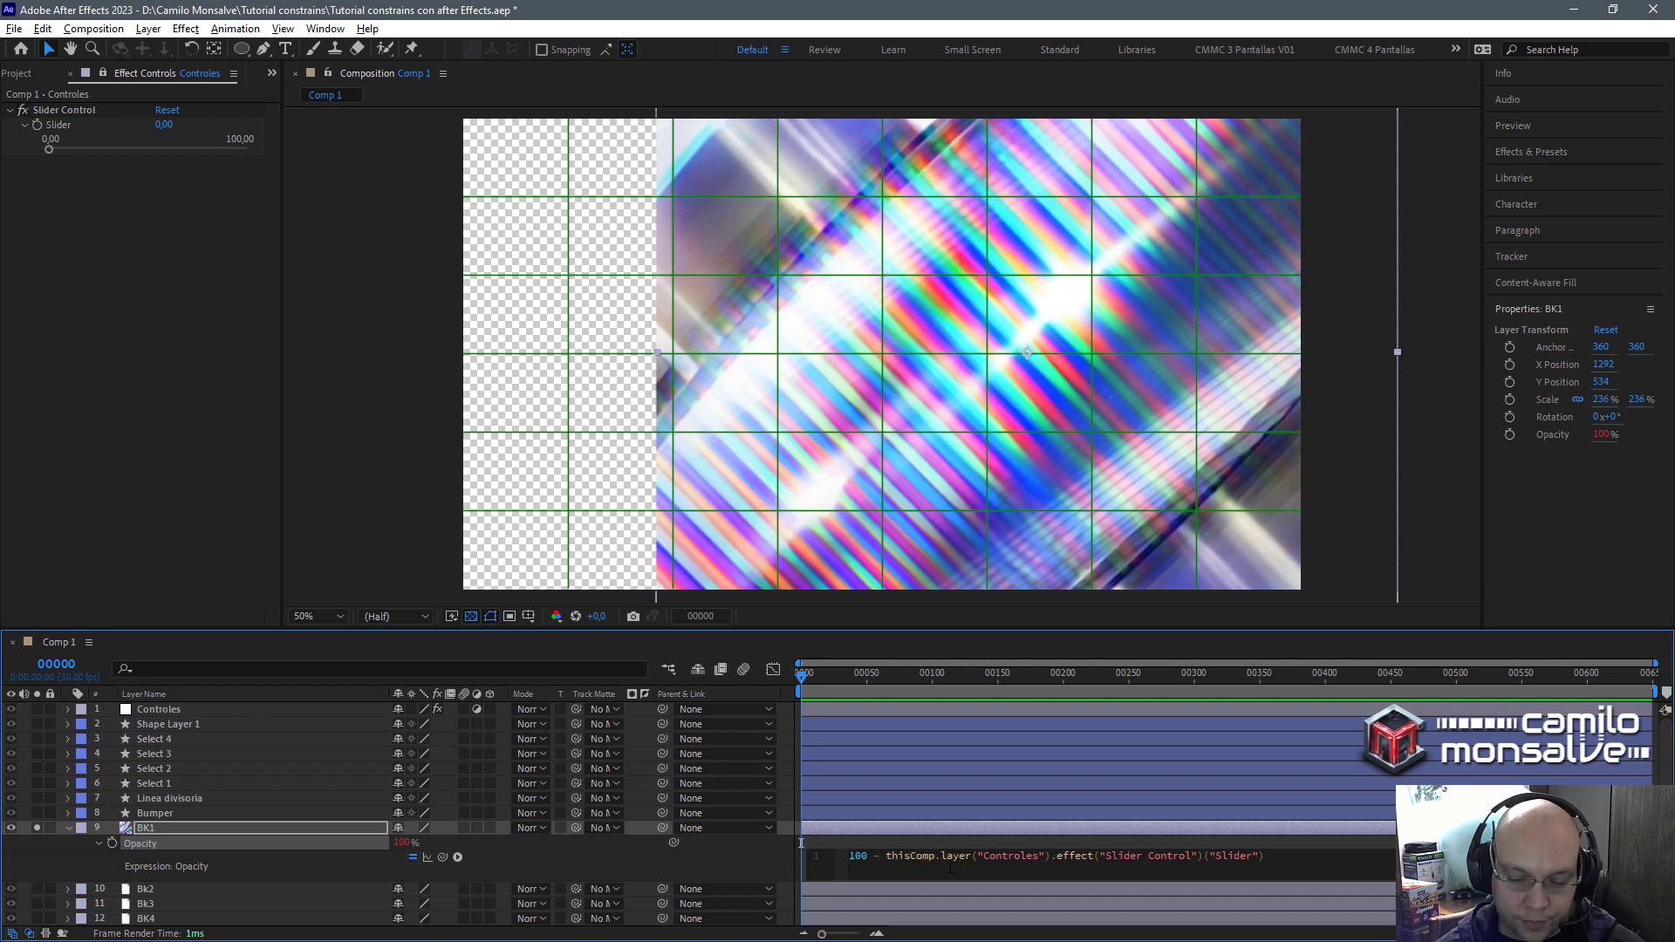
left_click(897, 825)
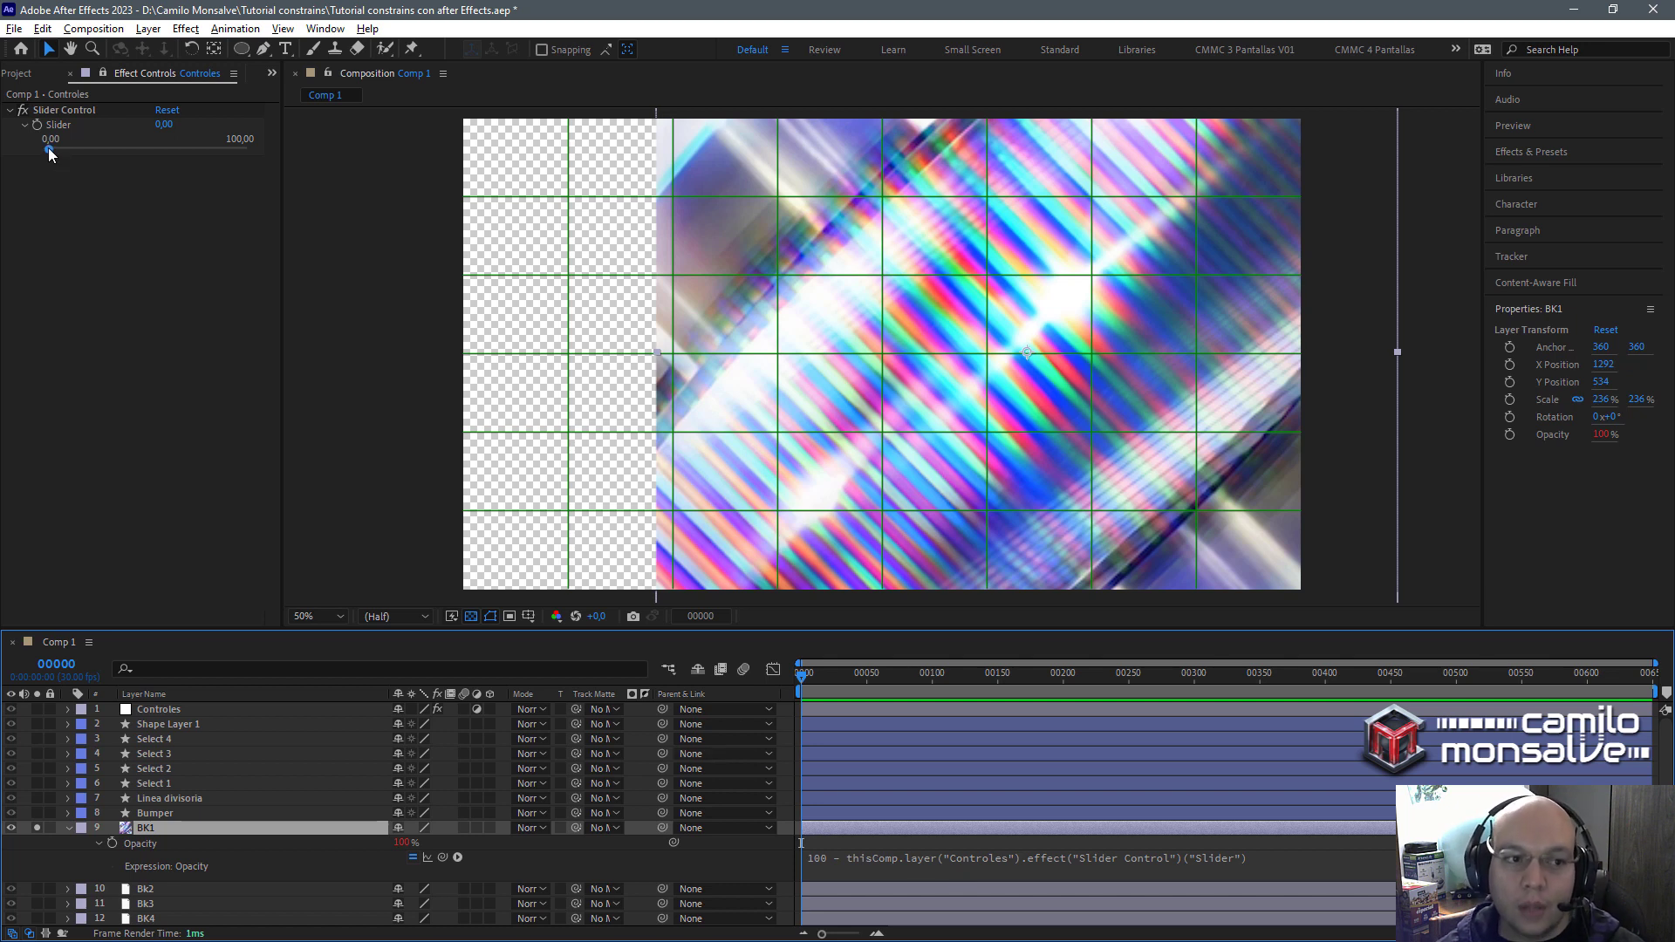
Preview the composition and raise the slider to confirm BK1 fades out.
left_click_drag(49, 154, 49, 154)
key("space")
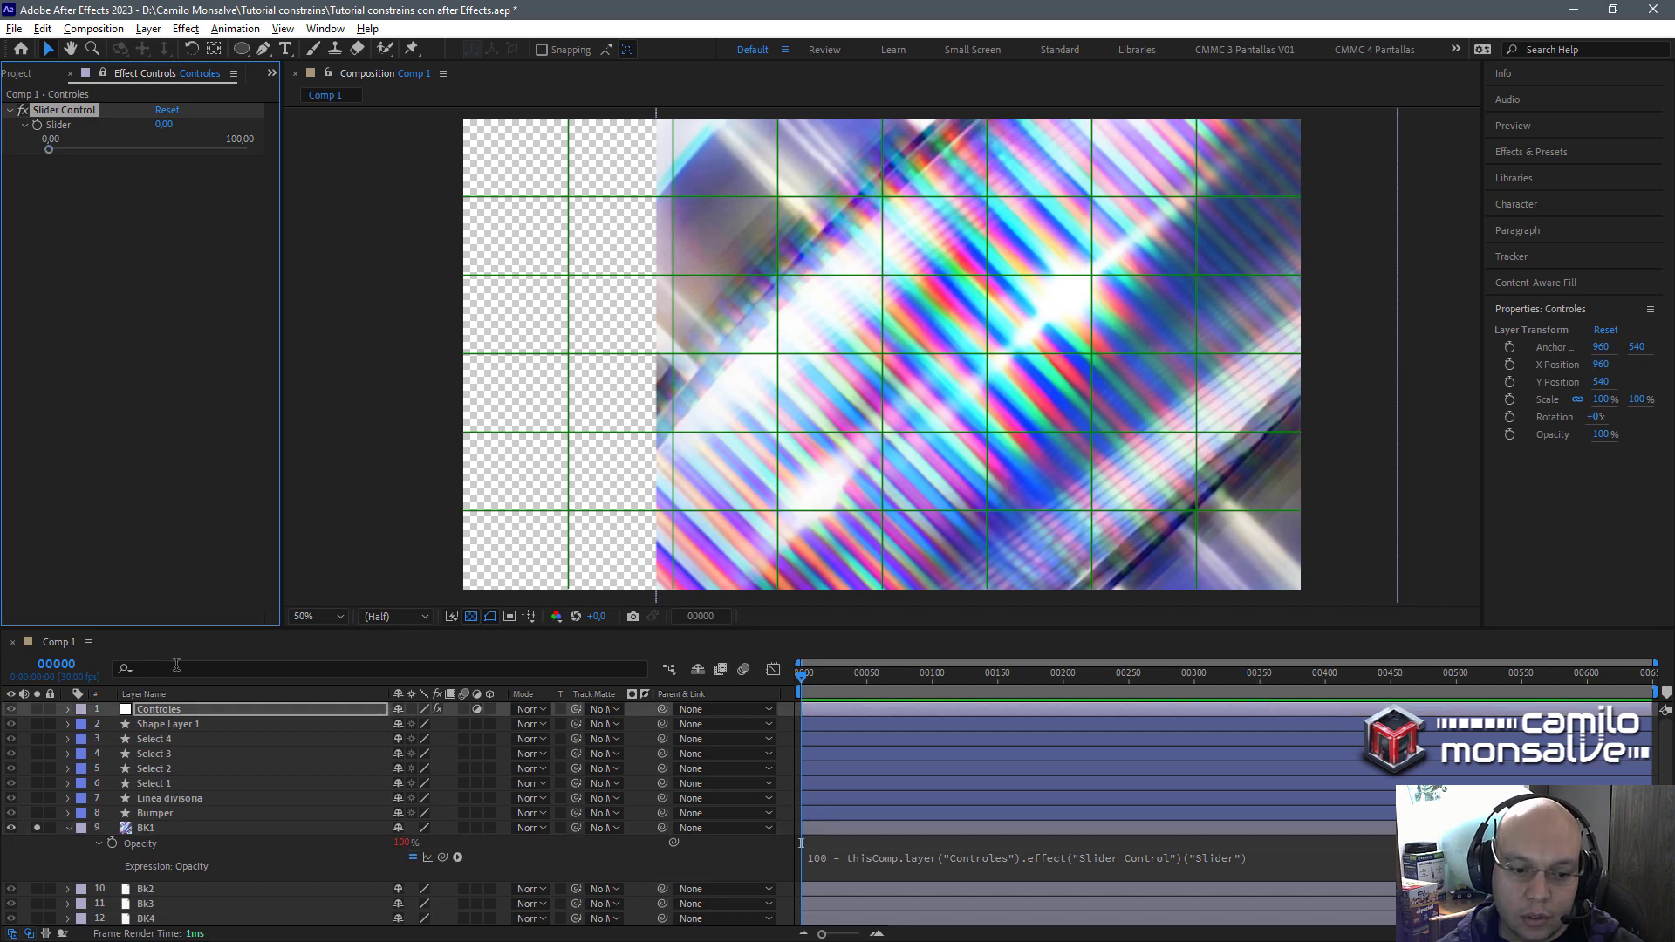
key("space")
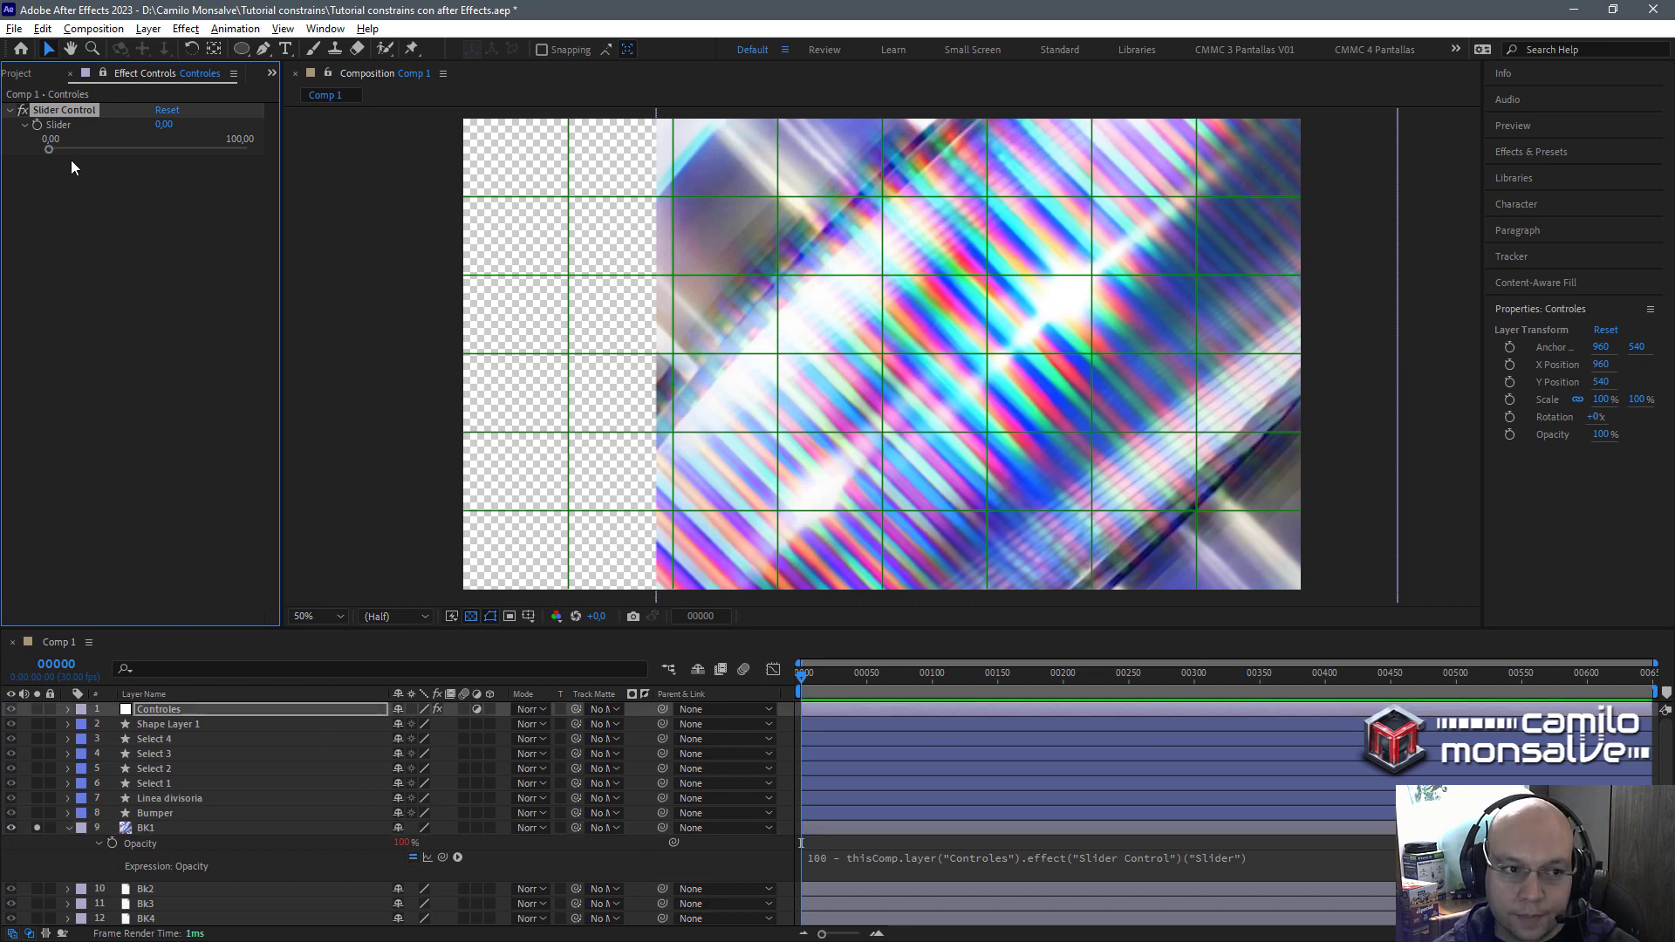
left_click_drag(50, 150, 263, 164)
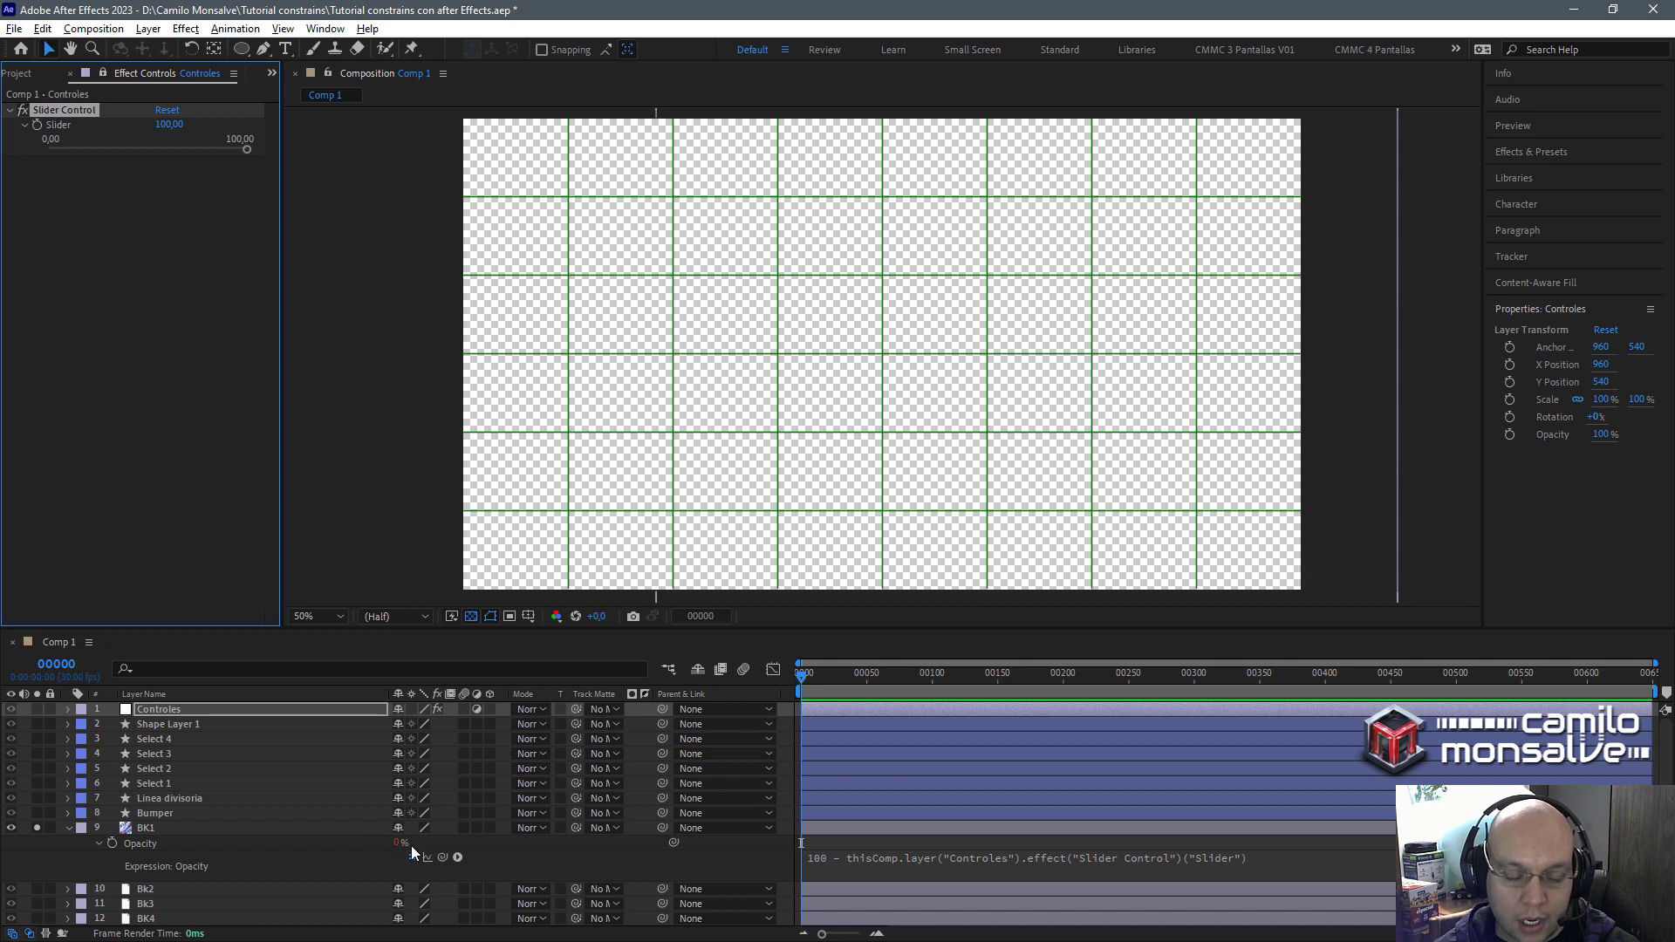
Collapse BK1, solo BK4 alongside it, and set the slider to about 75.77.
left_click(74, 833)
left_click(70, 828)
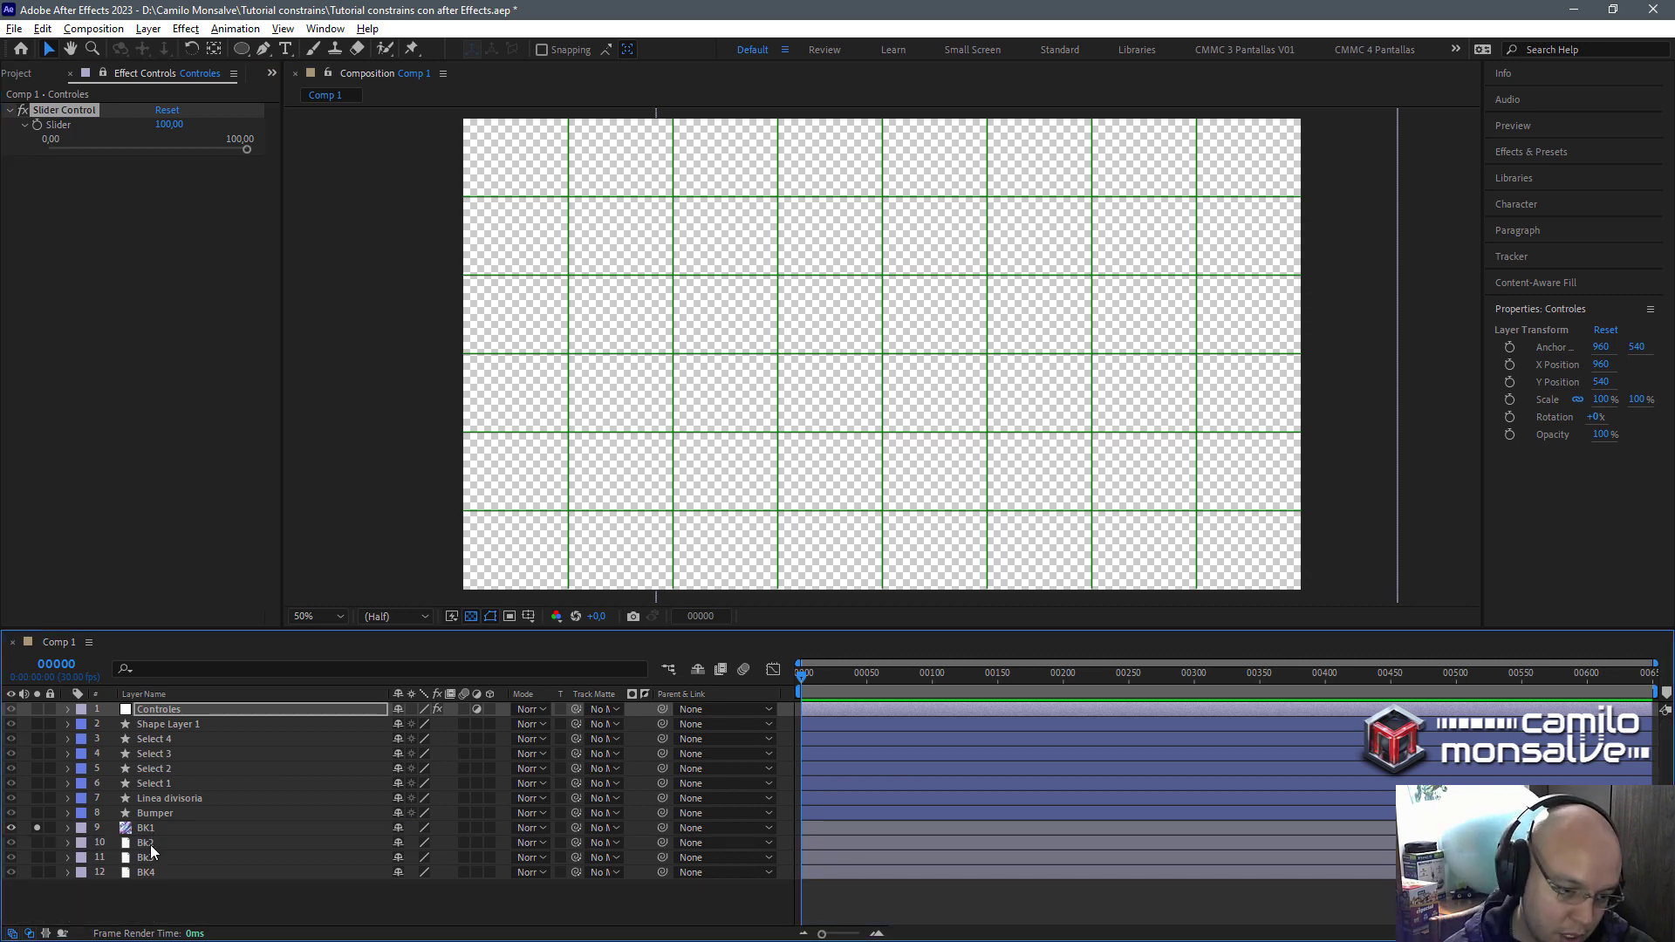
left_click(37, 872)
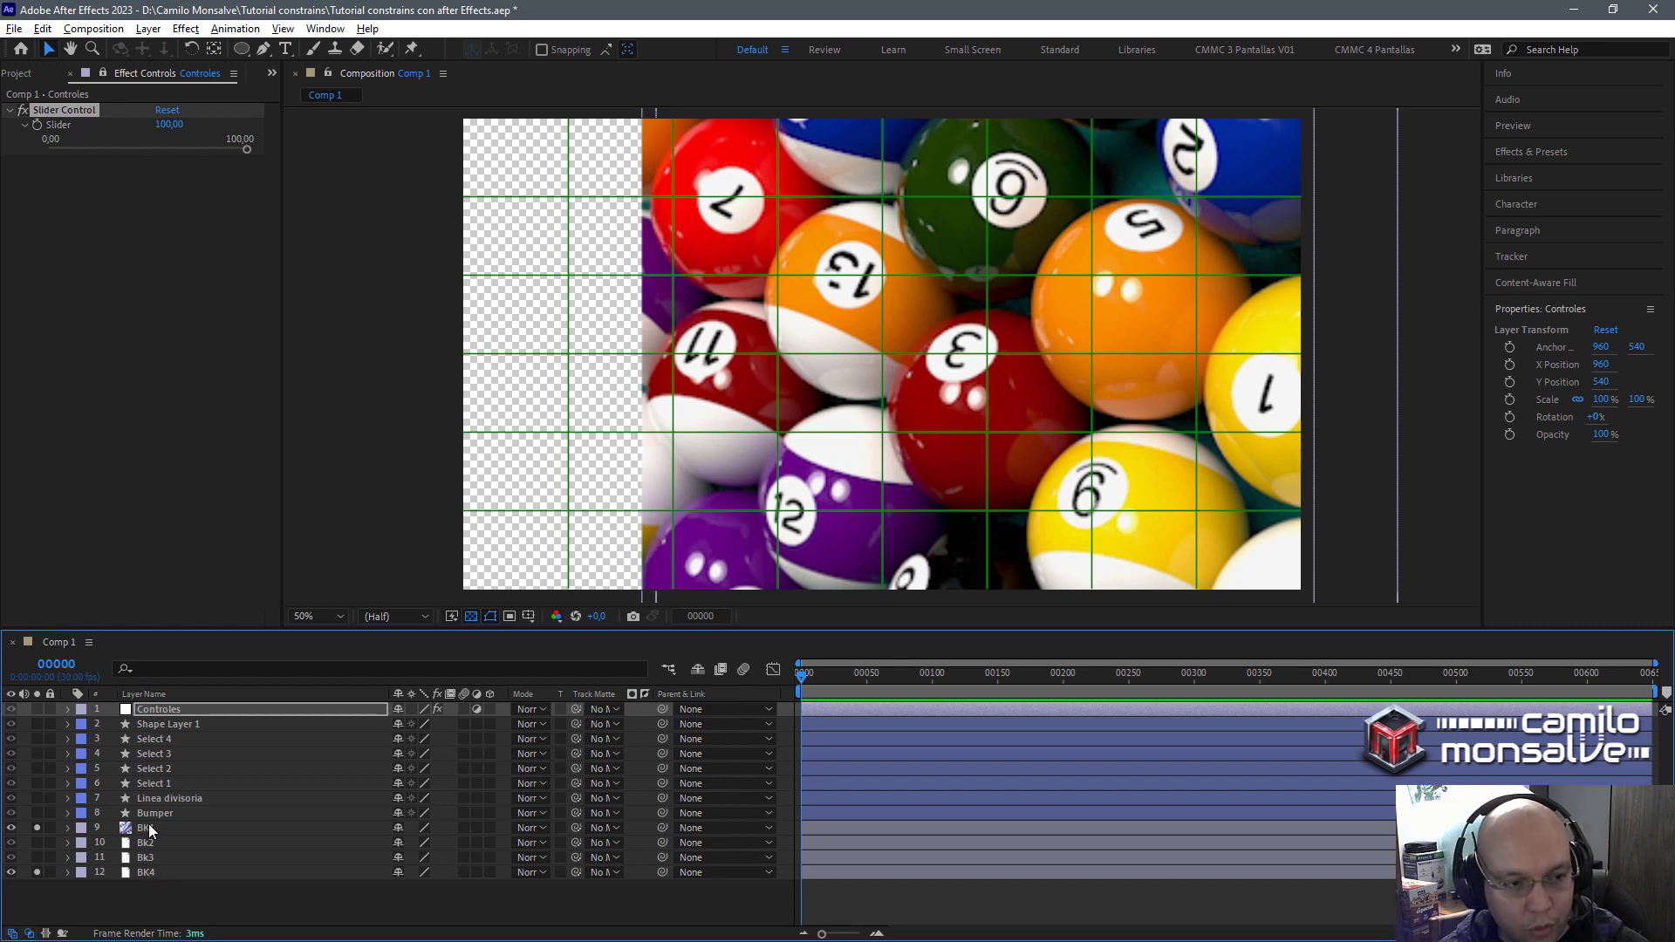
mouse_move(245, 152)
left_mouse_down()
mouse_move(67, 148)
mouse_move(254, 151)
left_mouse_up()
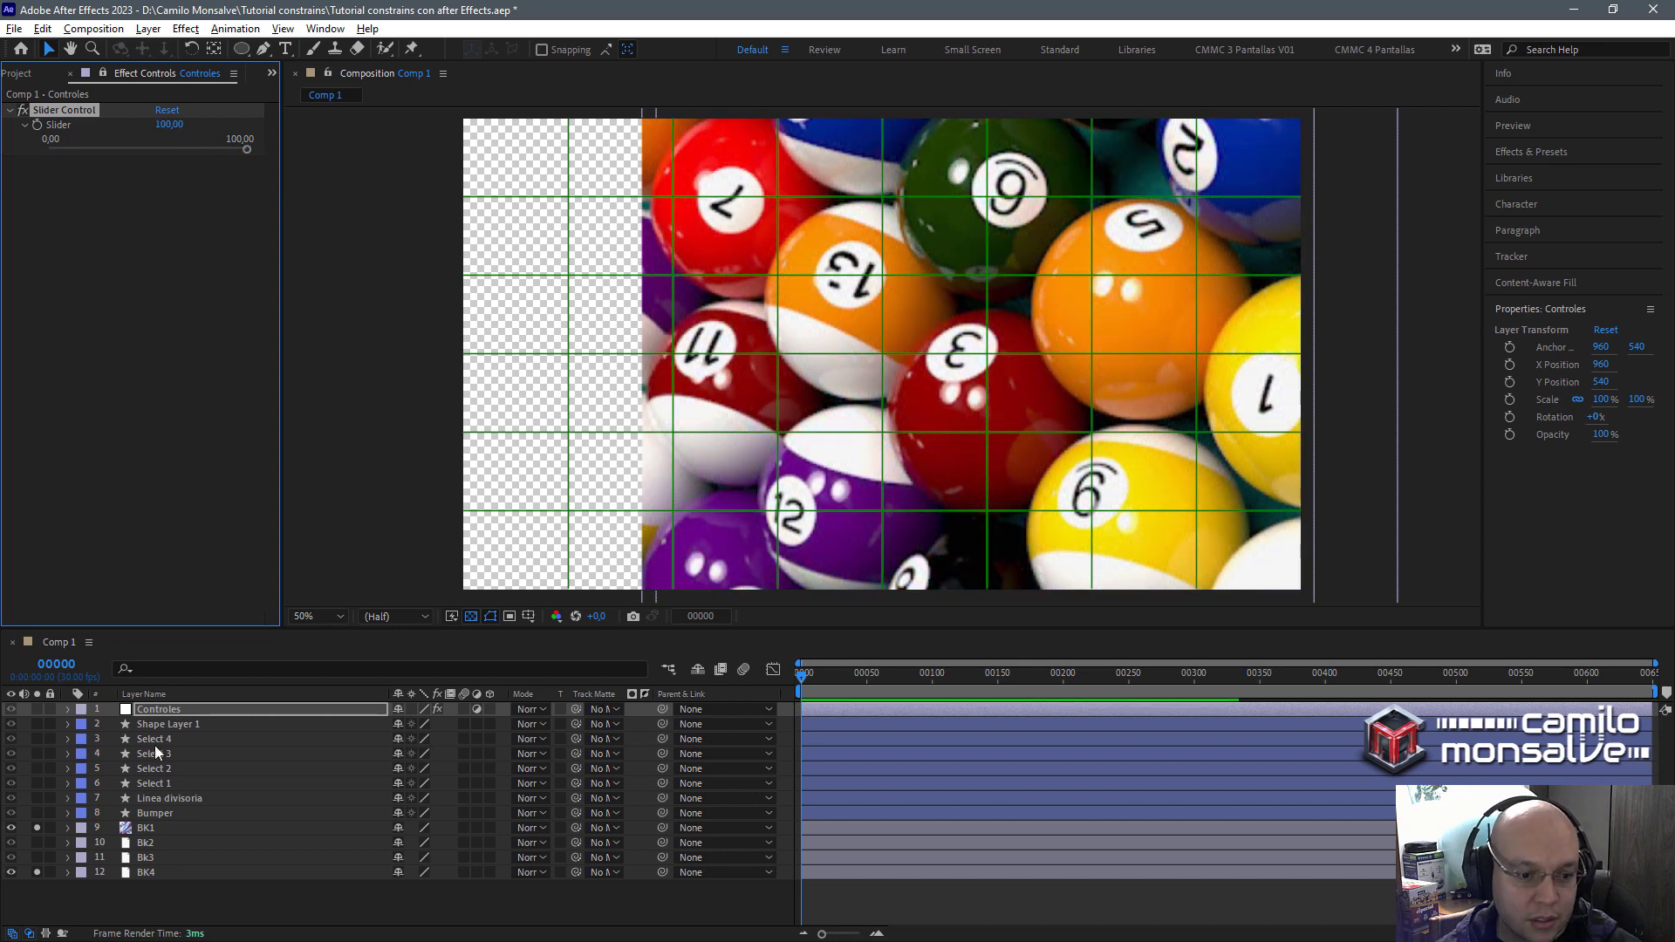
Reveal the Opacity expressions of both BK1 and BK4 in the timeline.
left_click(145, 832)
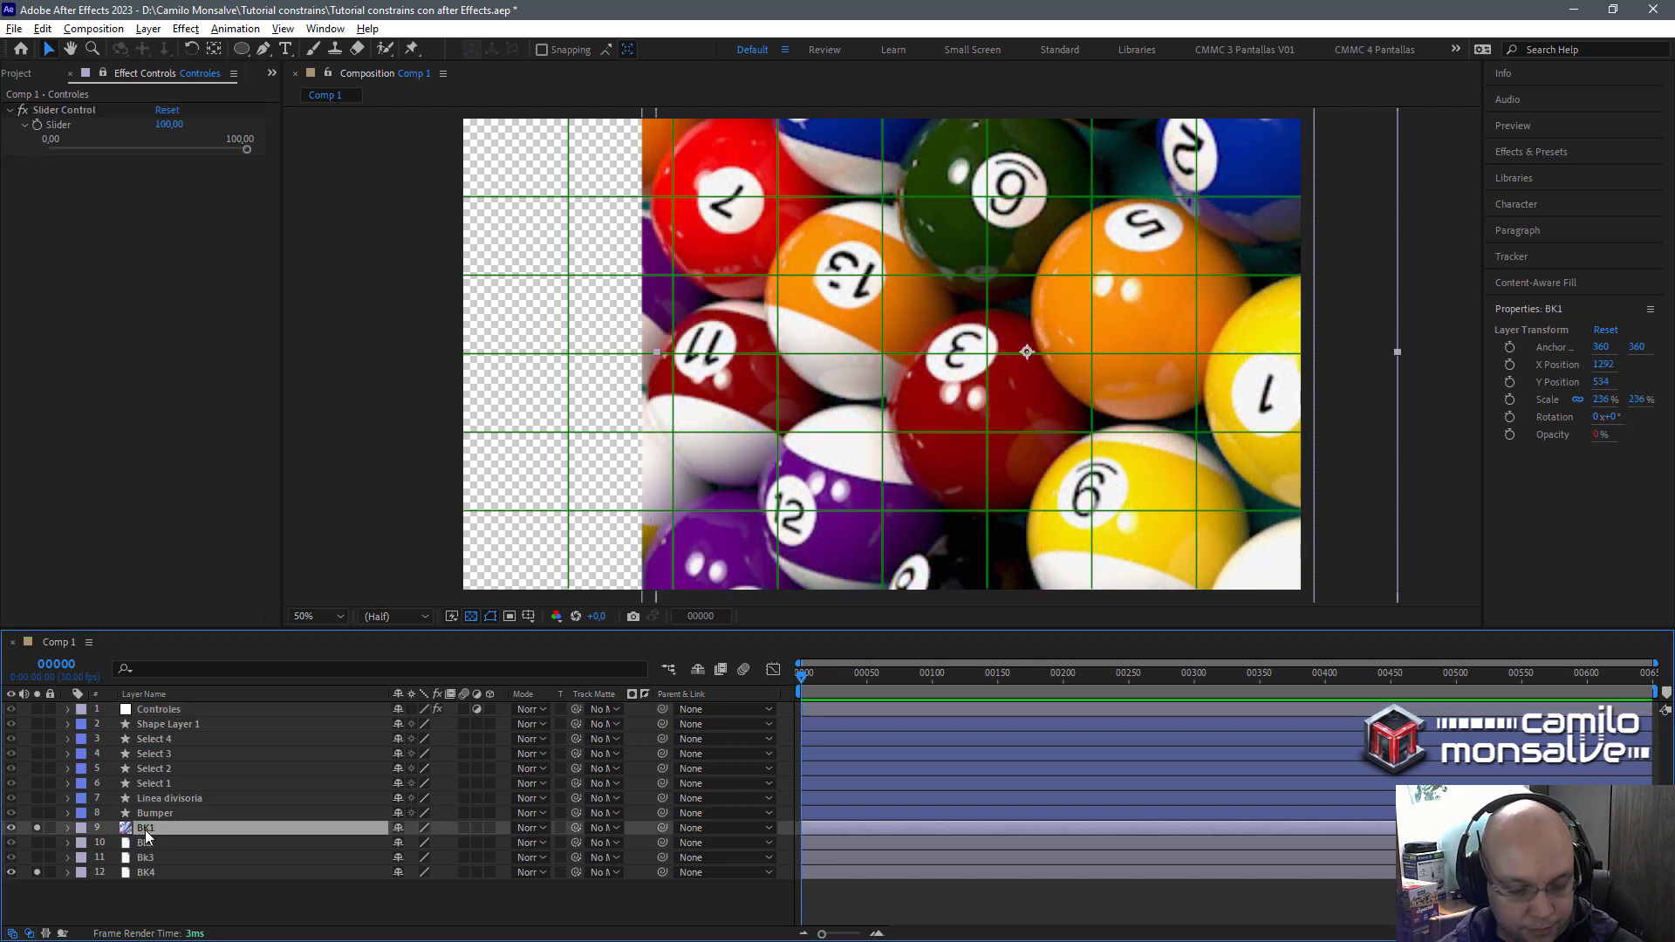
key("e")
key("e")
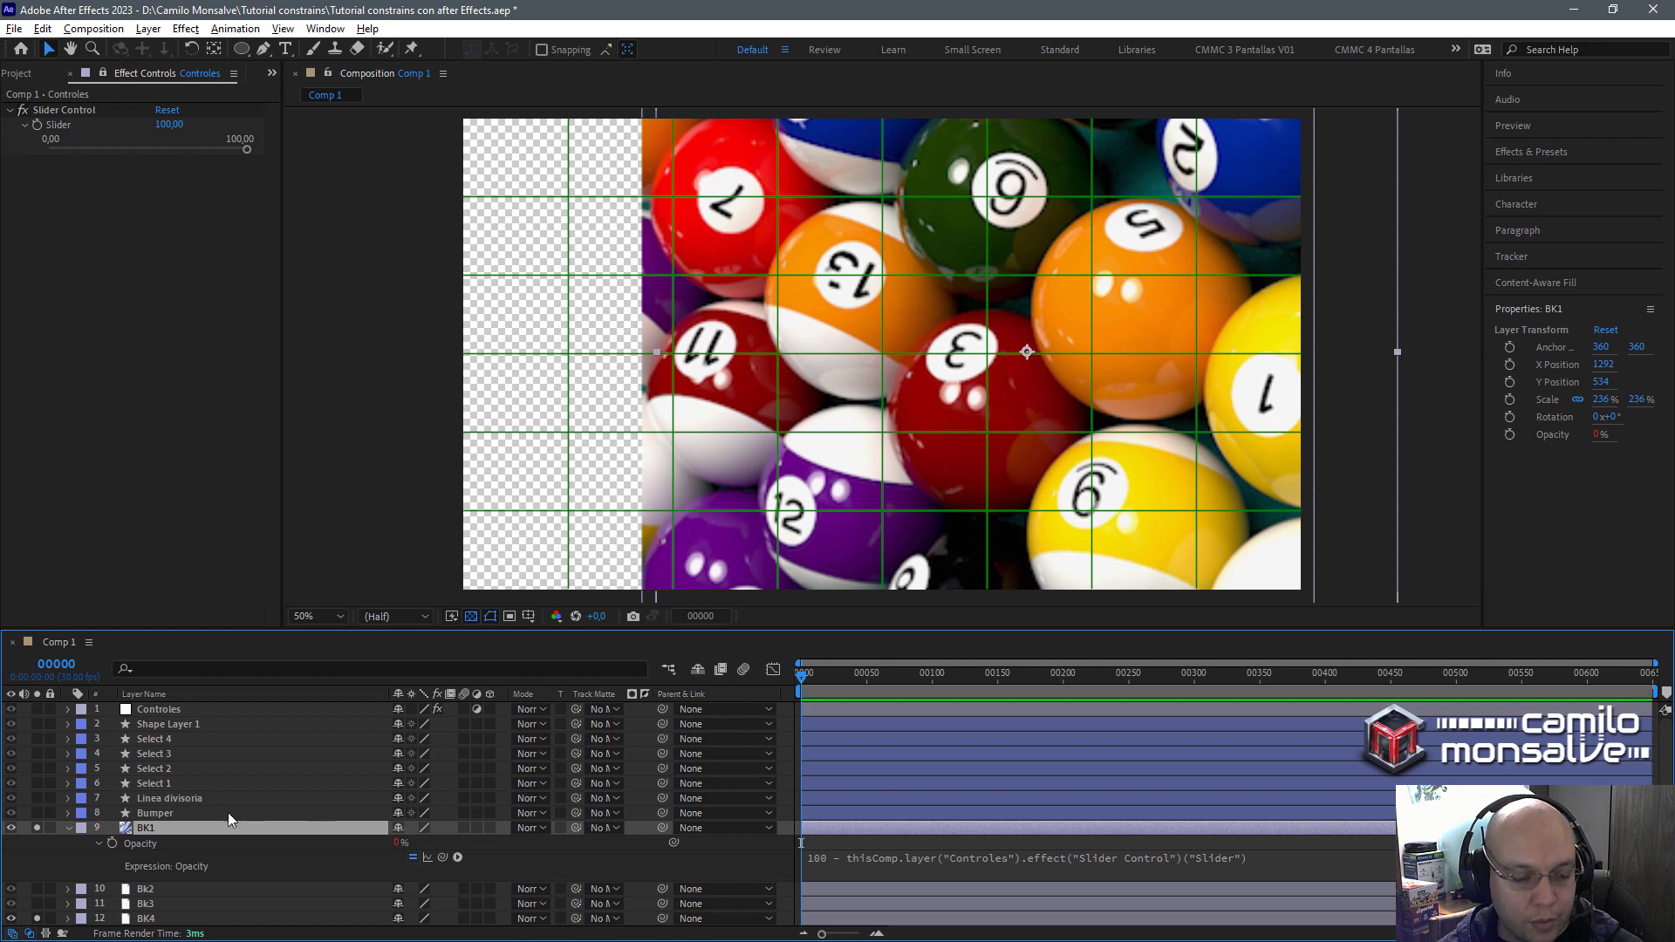
left_click(145, 918)
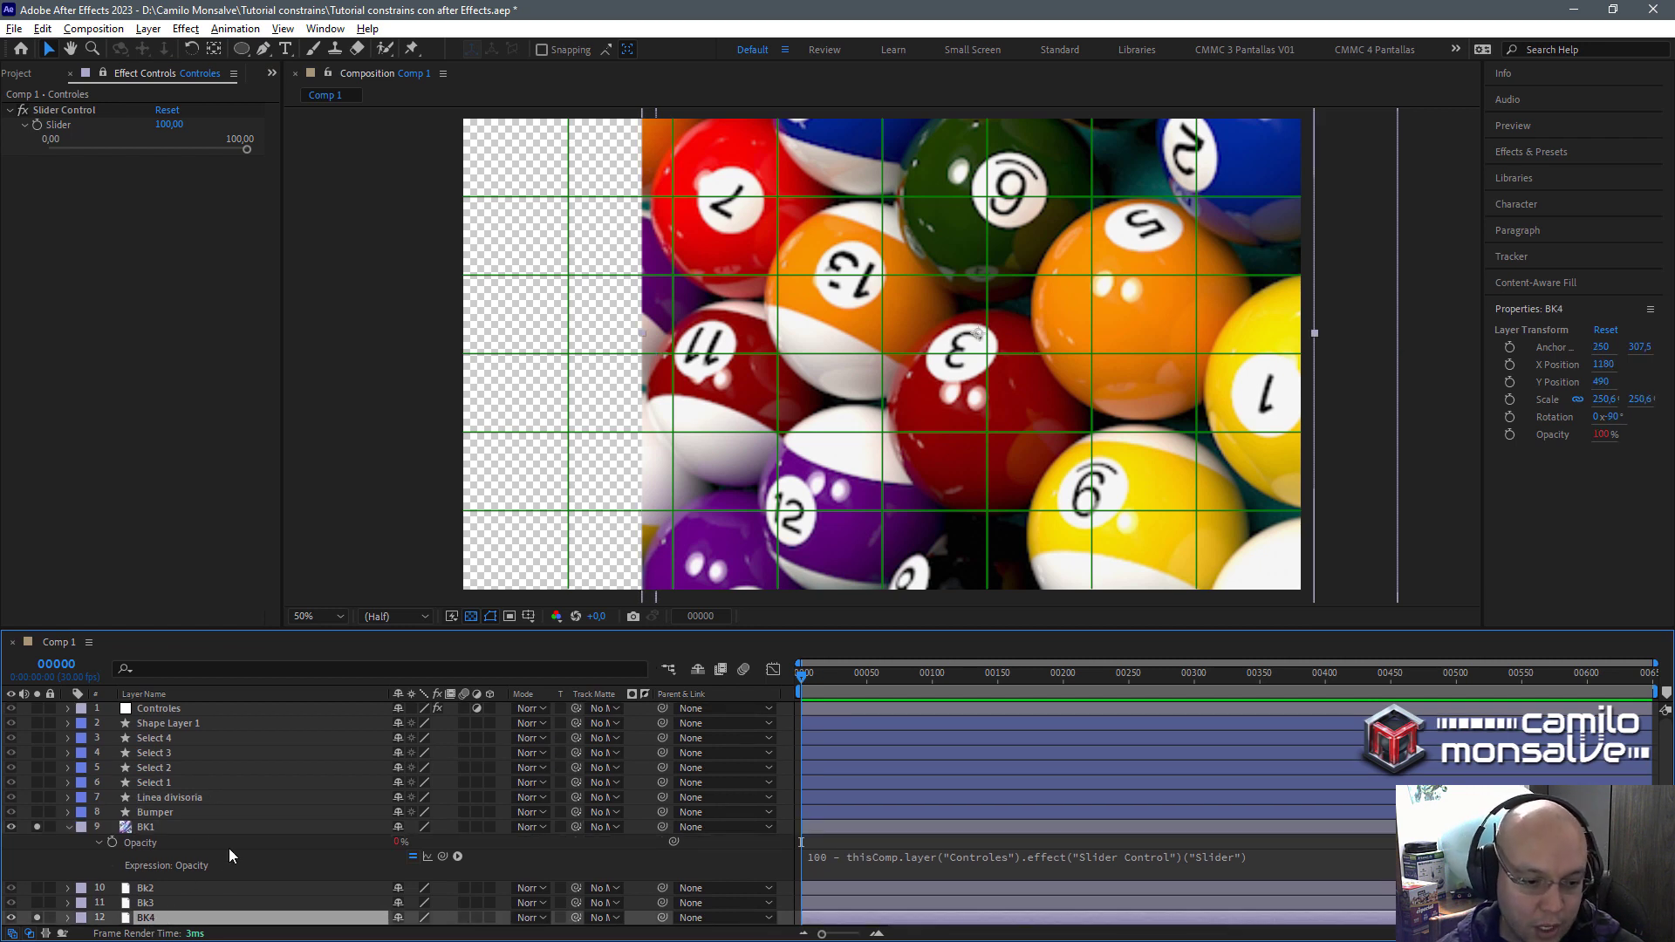
key("e")
key("e")
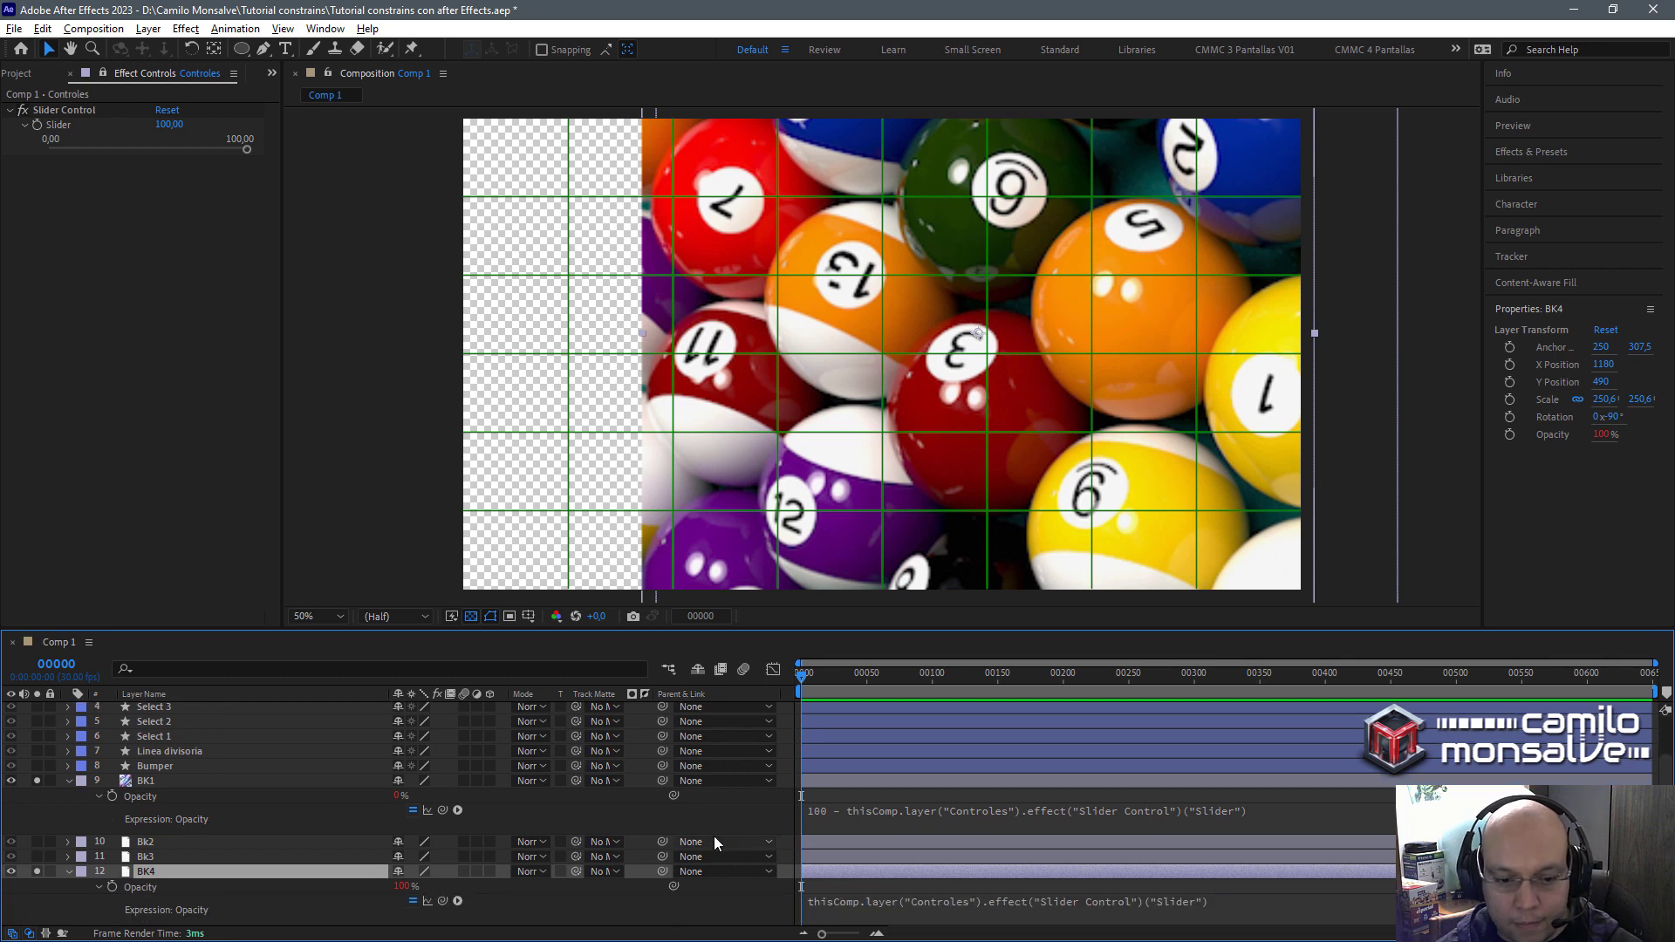
Add the comment '// esta capa es exactamente opuesta al valor del Slider' above BK1's expression.
left_click(871, 812)
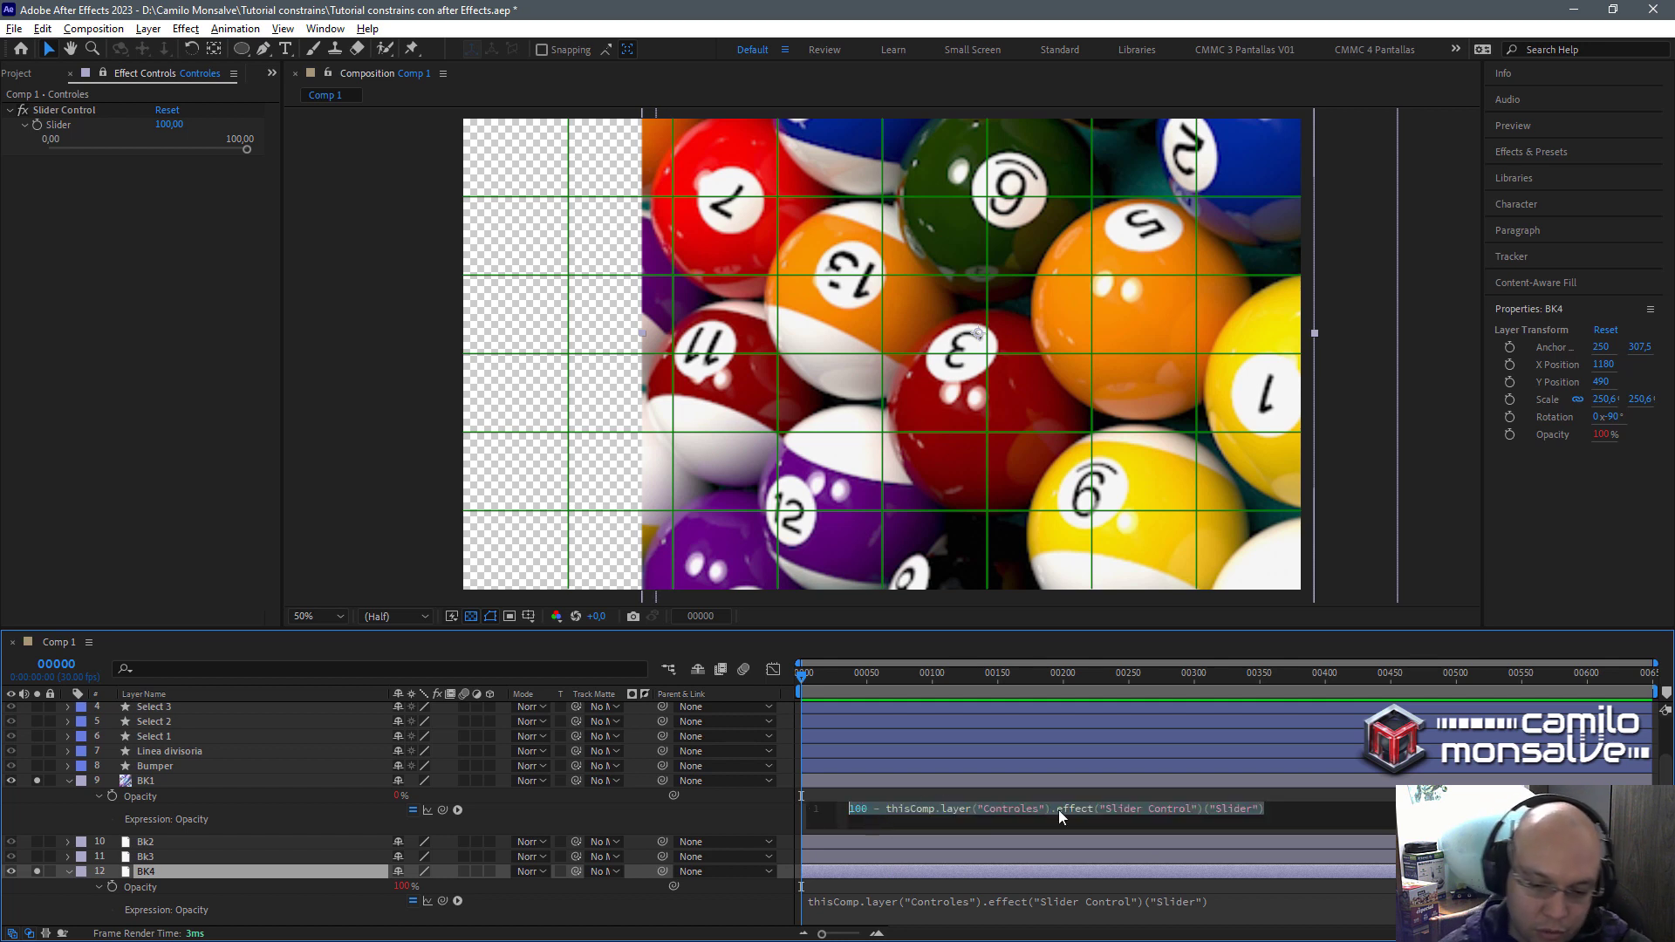
key("Left")
key("Return")
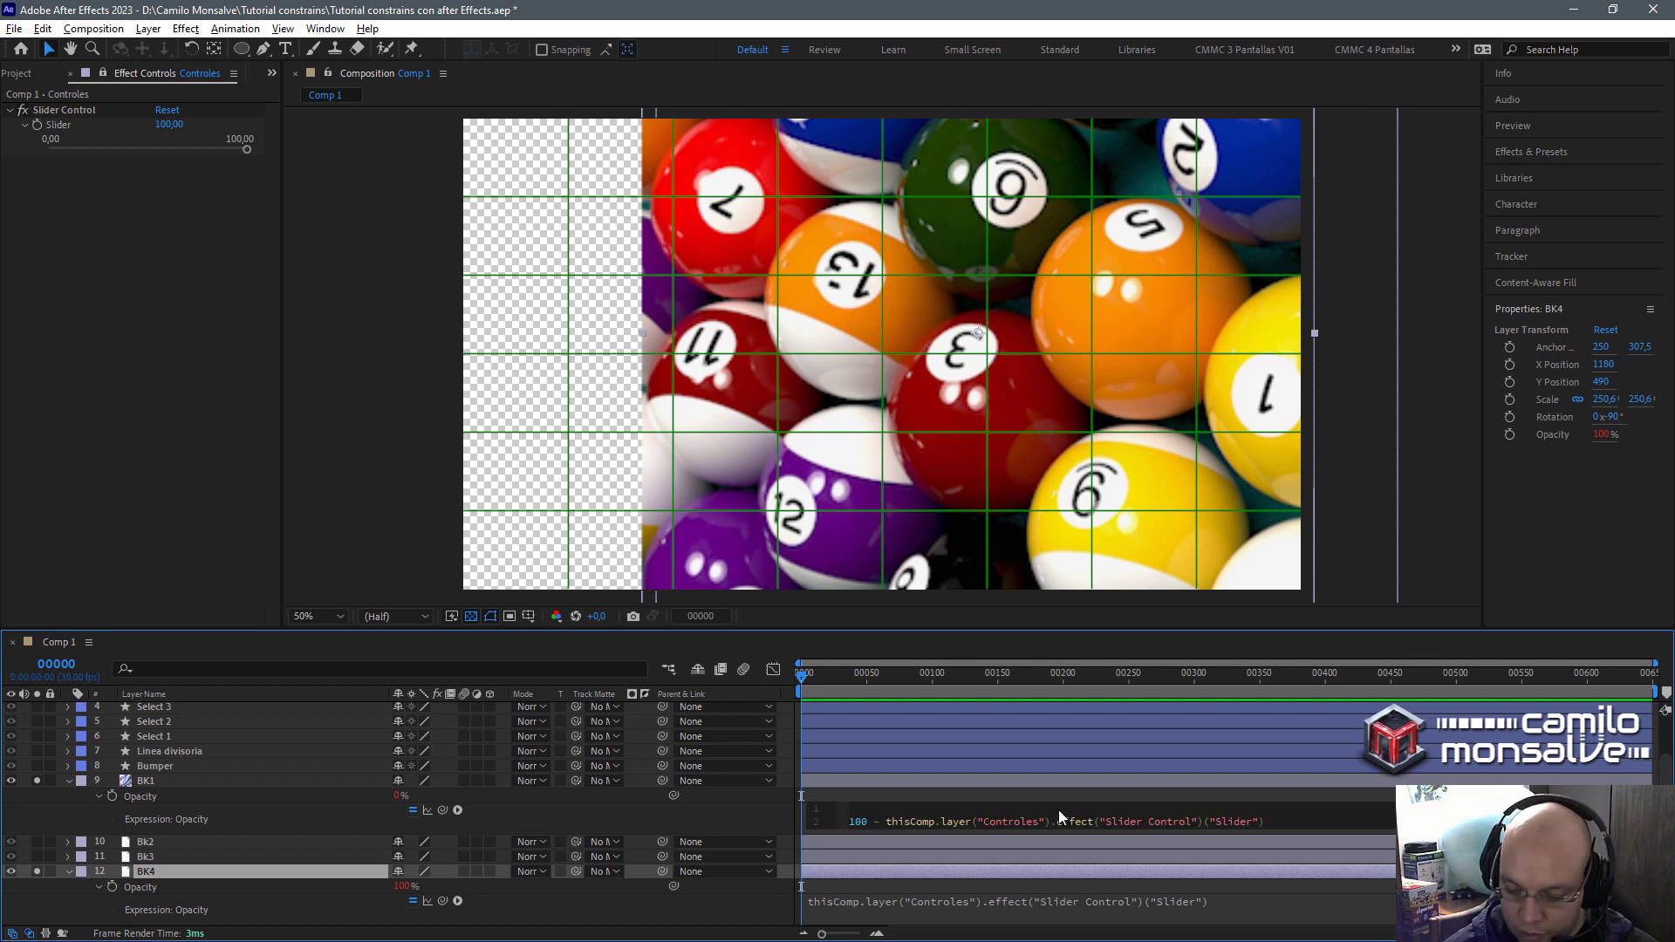
type("//")
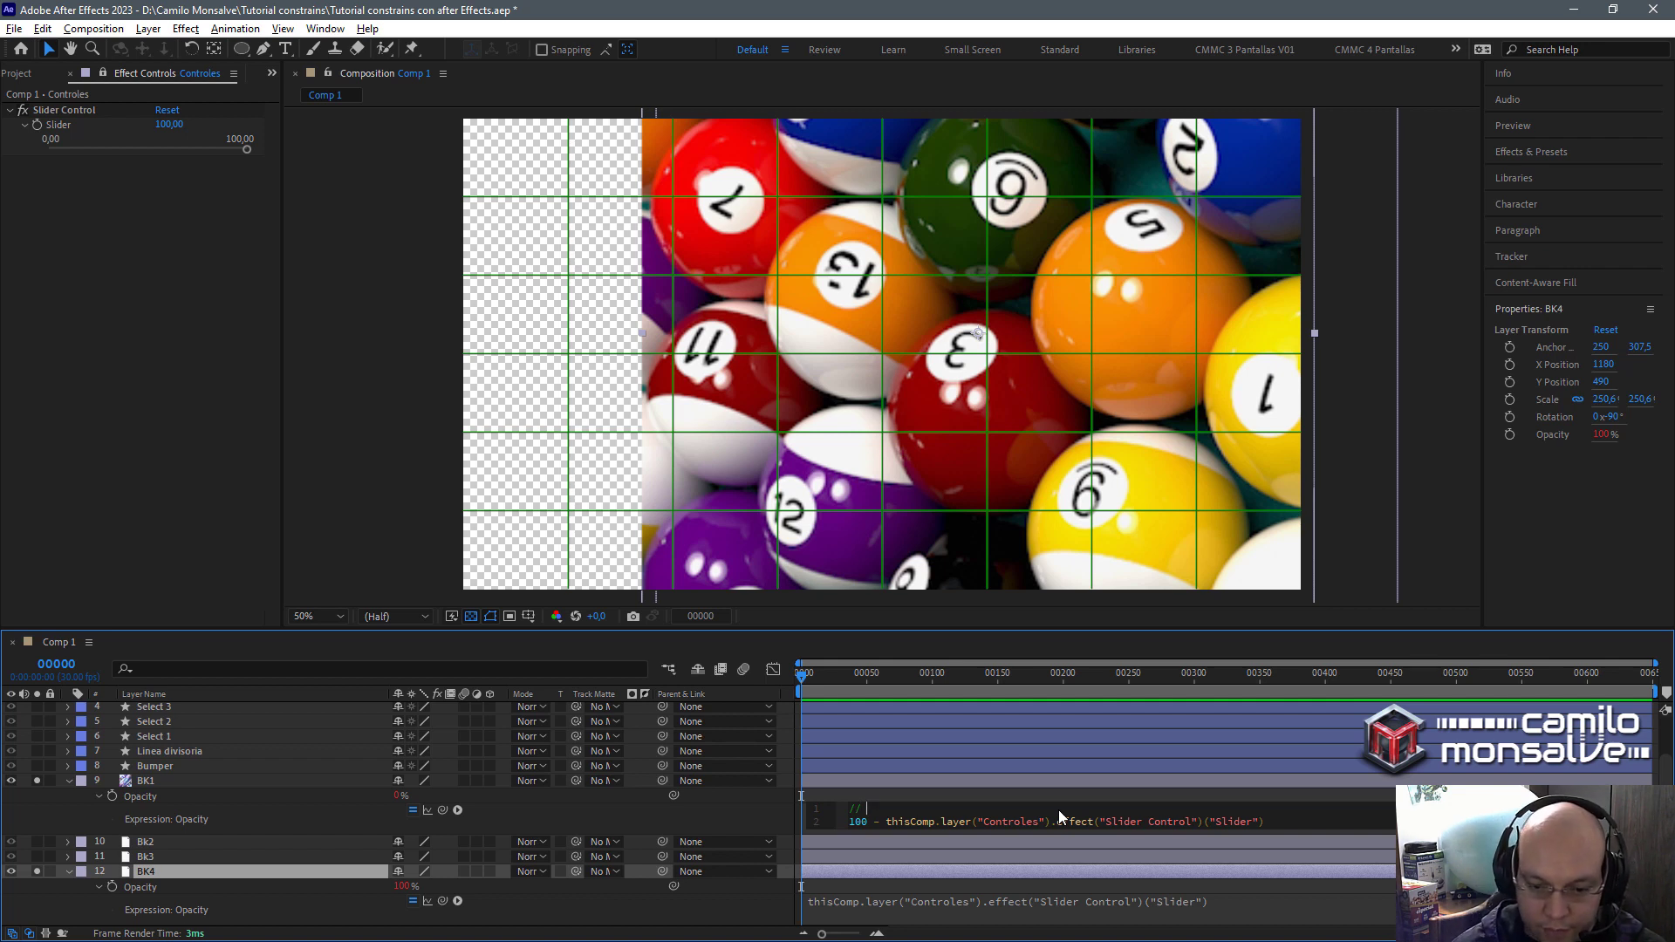
type("esta cap")
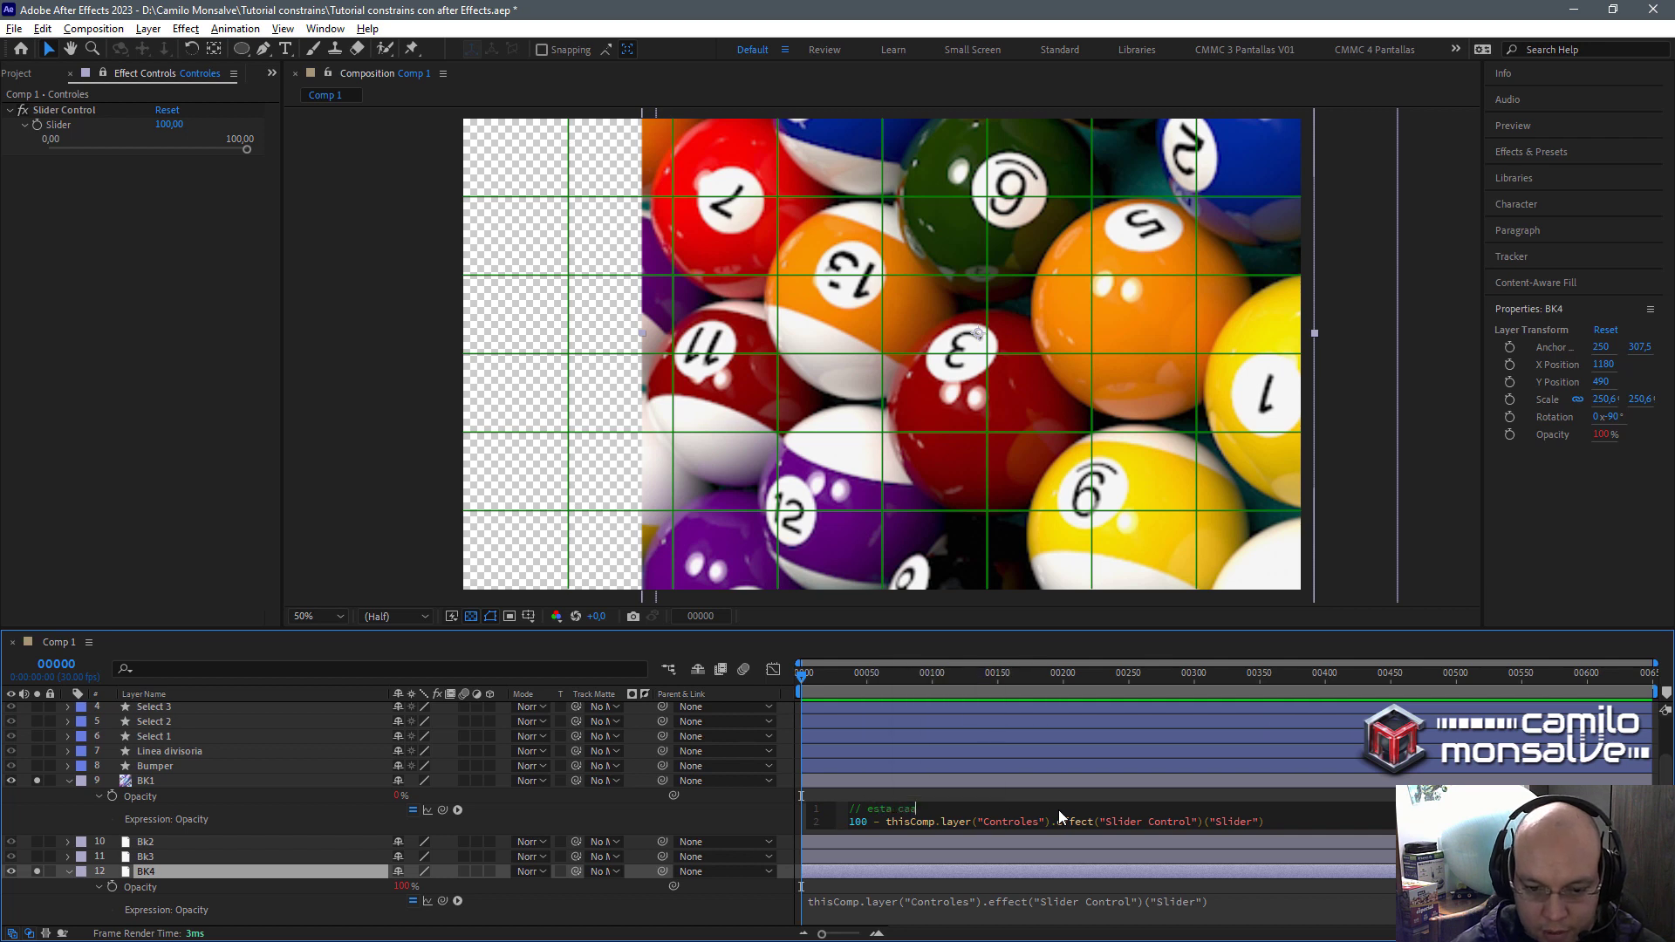
type("a es")
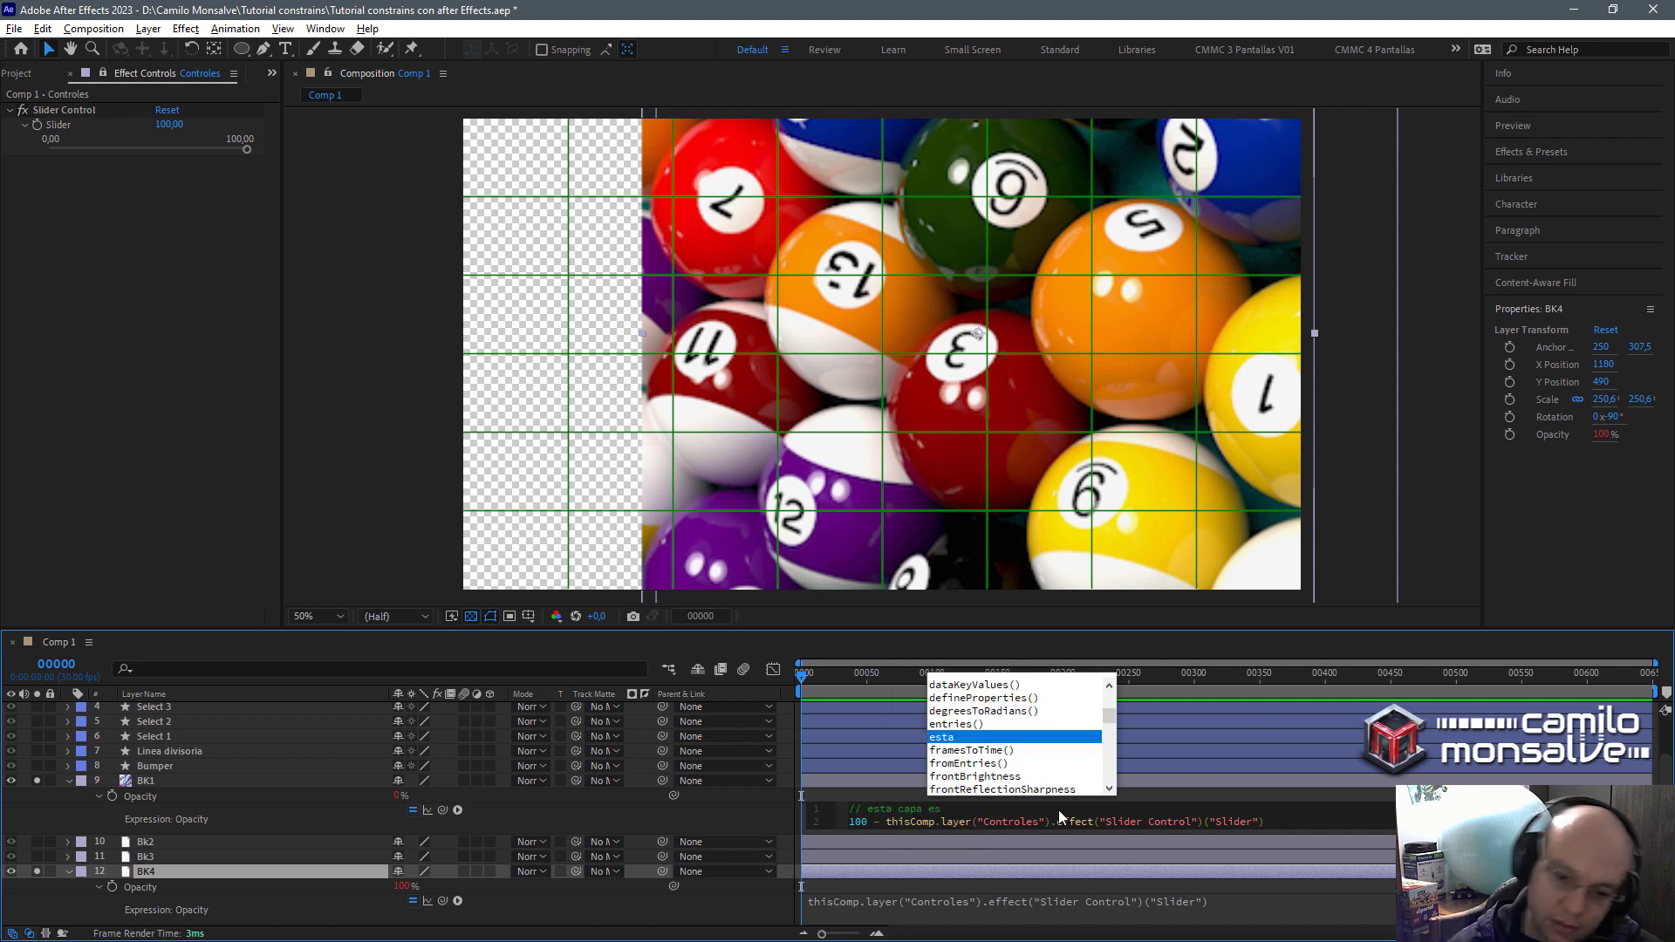
type(" exacta")
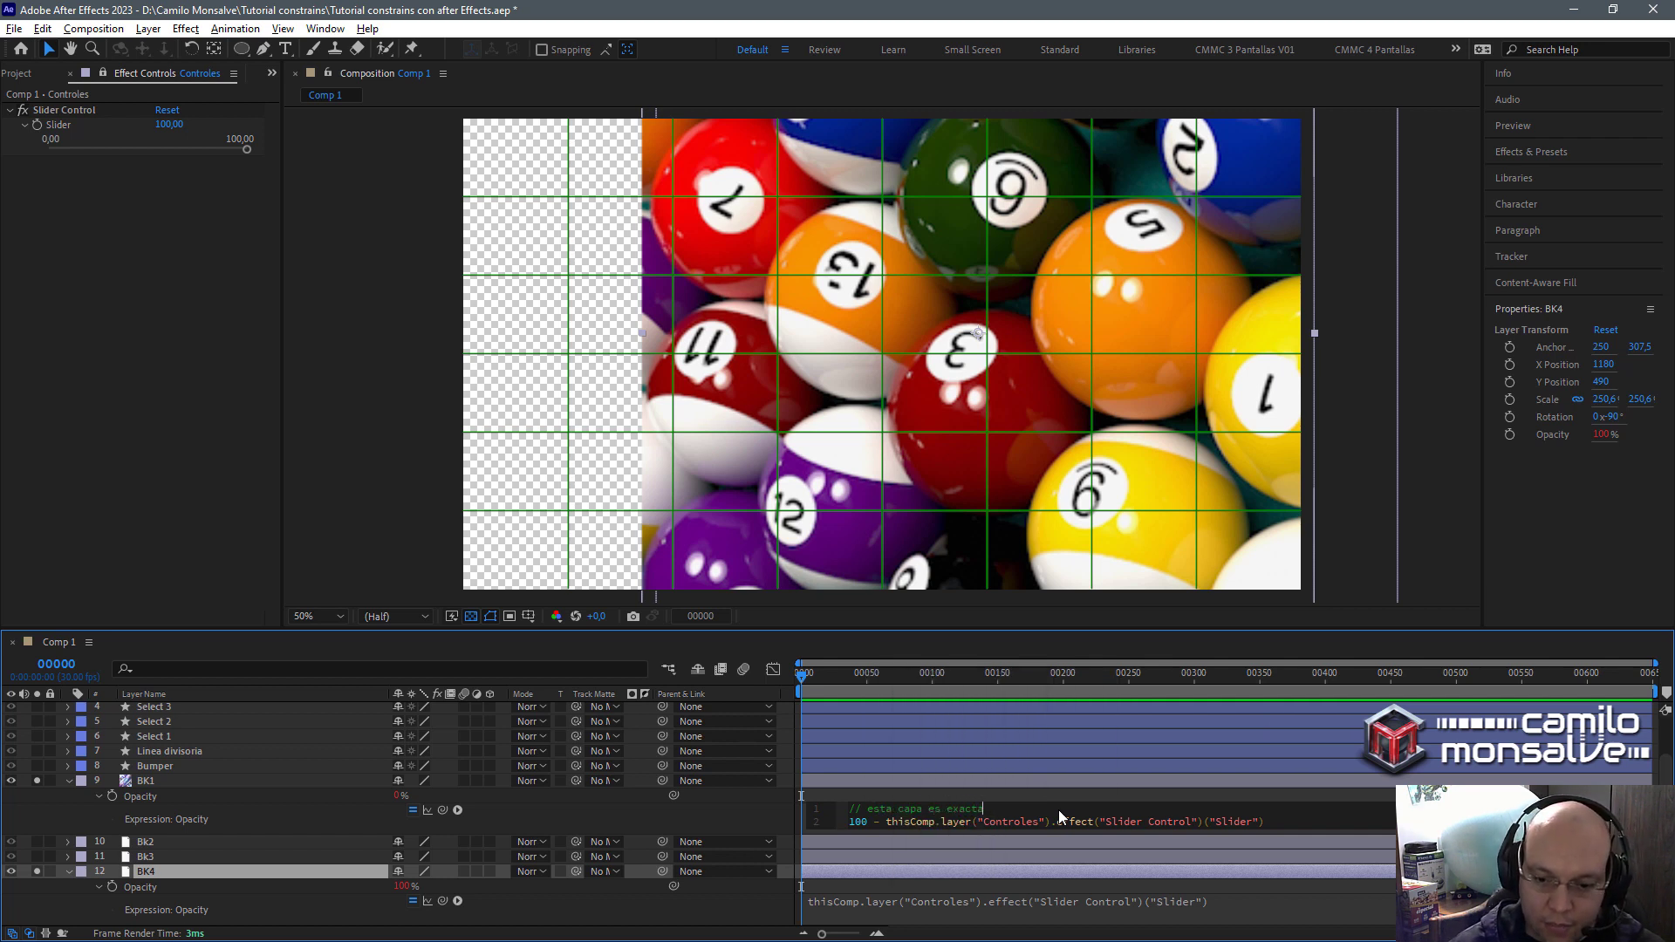
type("mente opuesta al ")
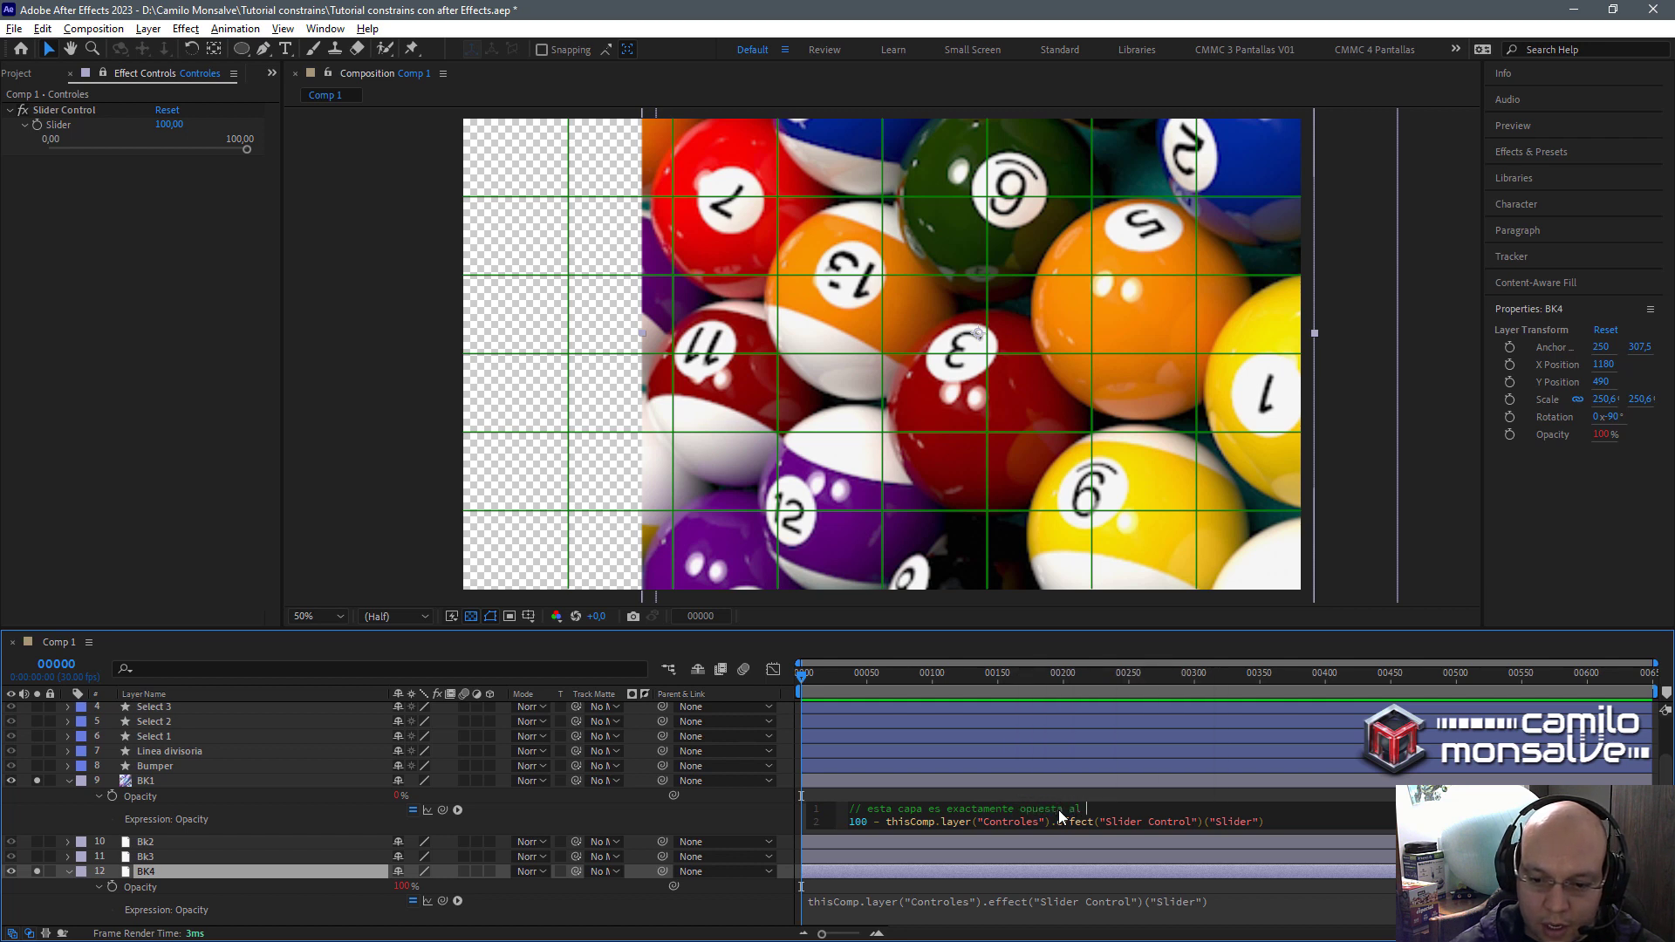
type("valor del slidede")
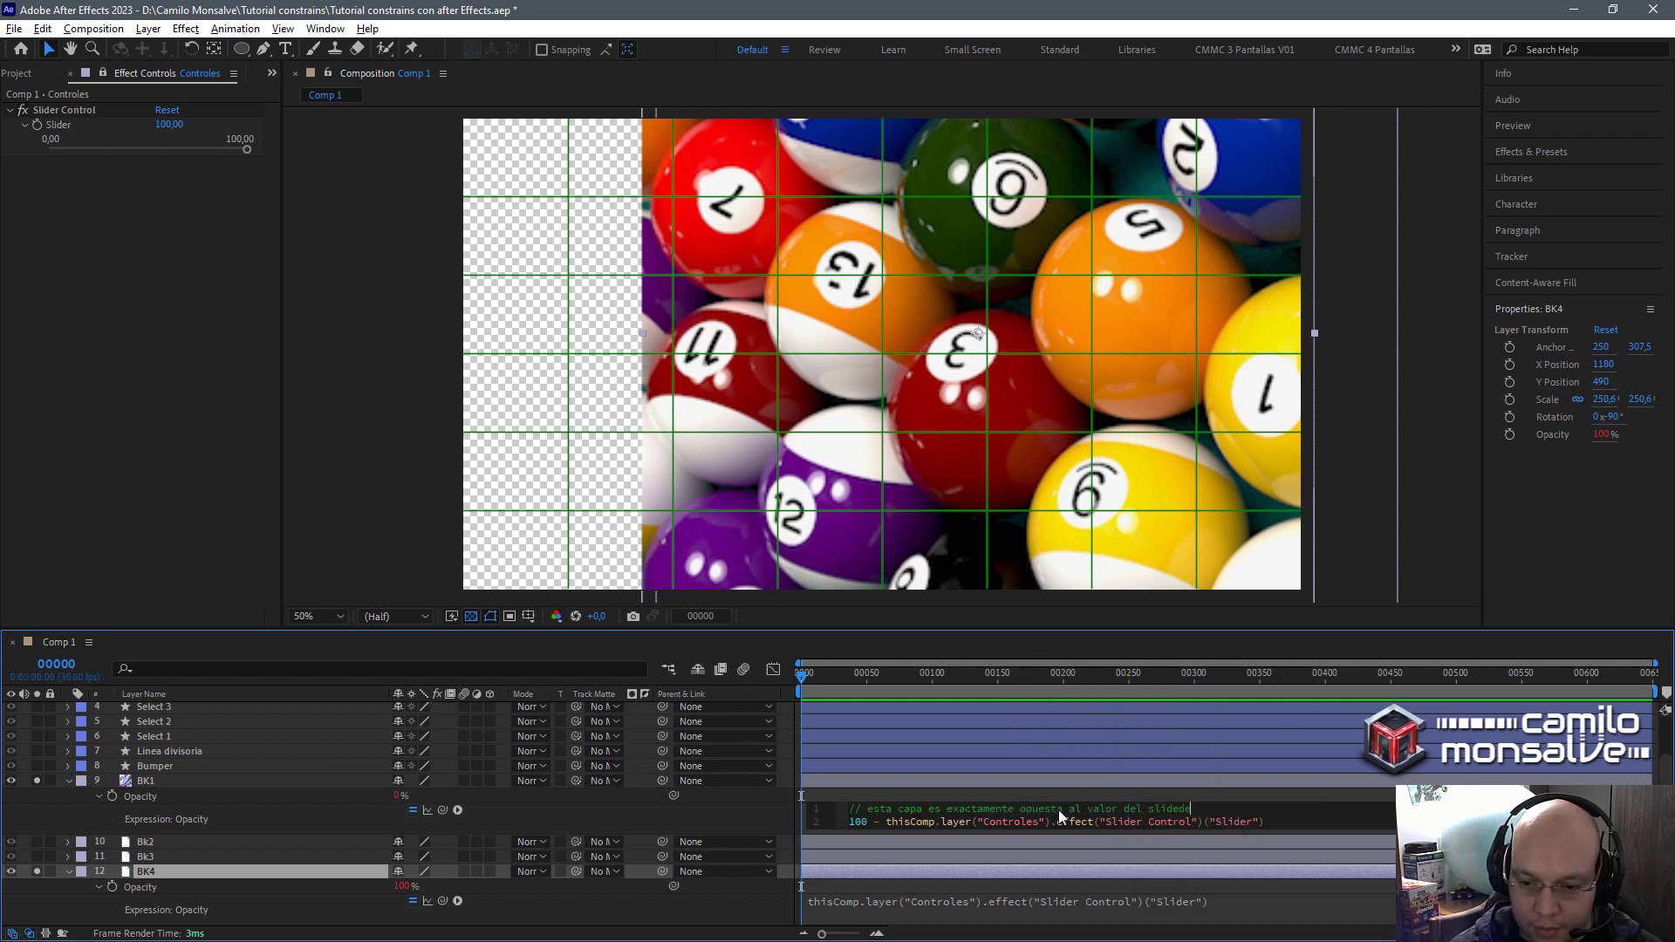
key("BackSpace")
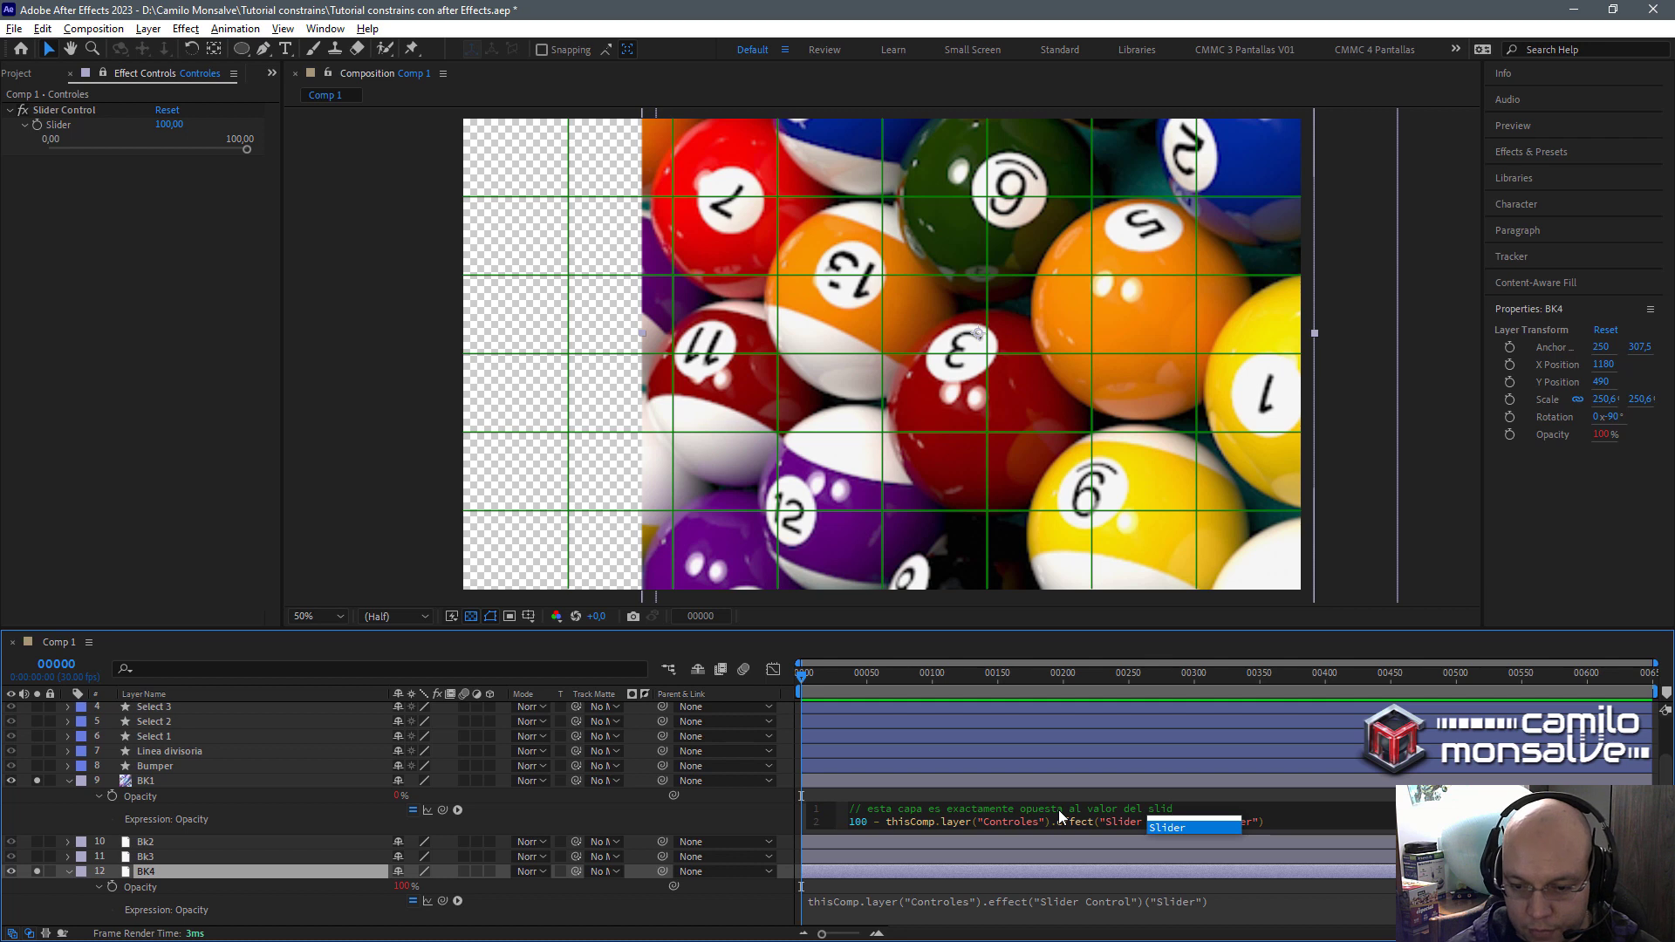
key("Return")
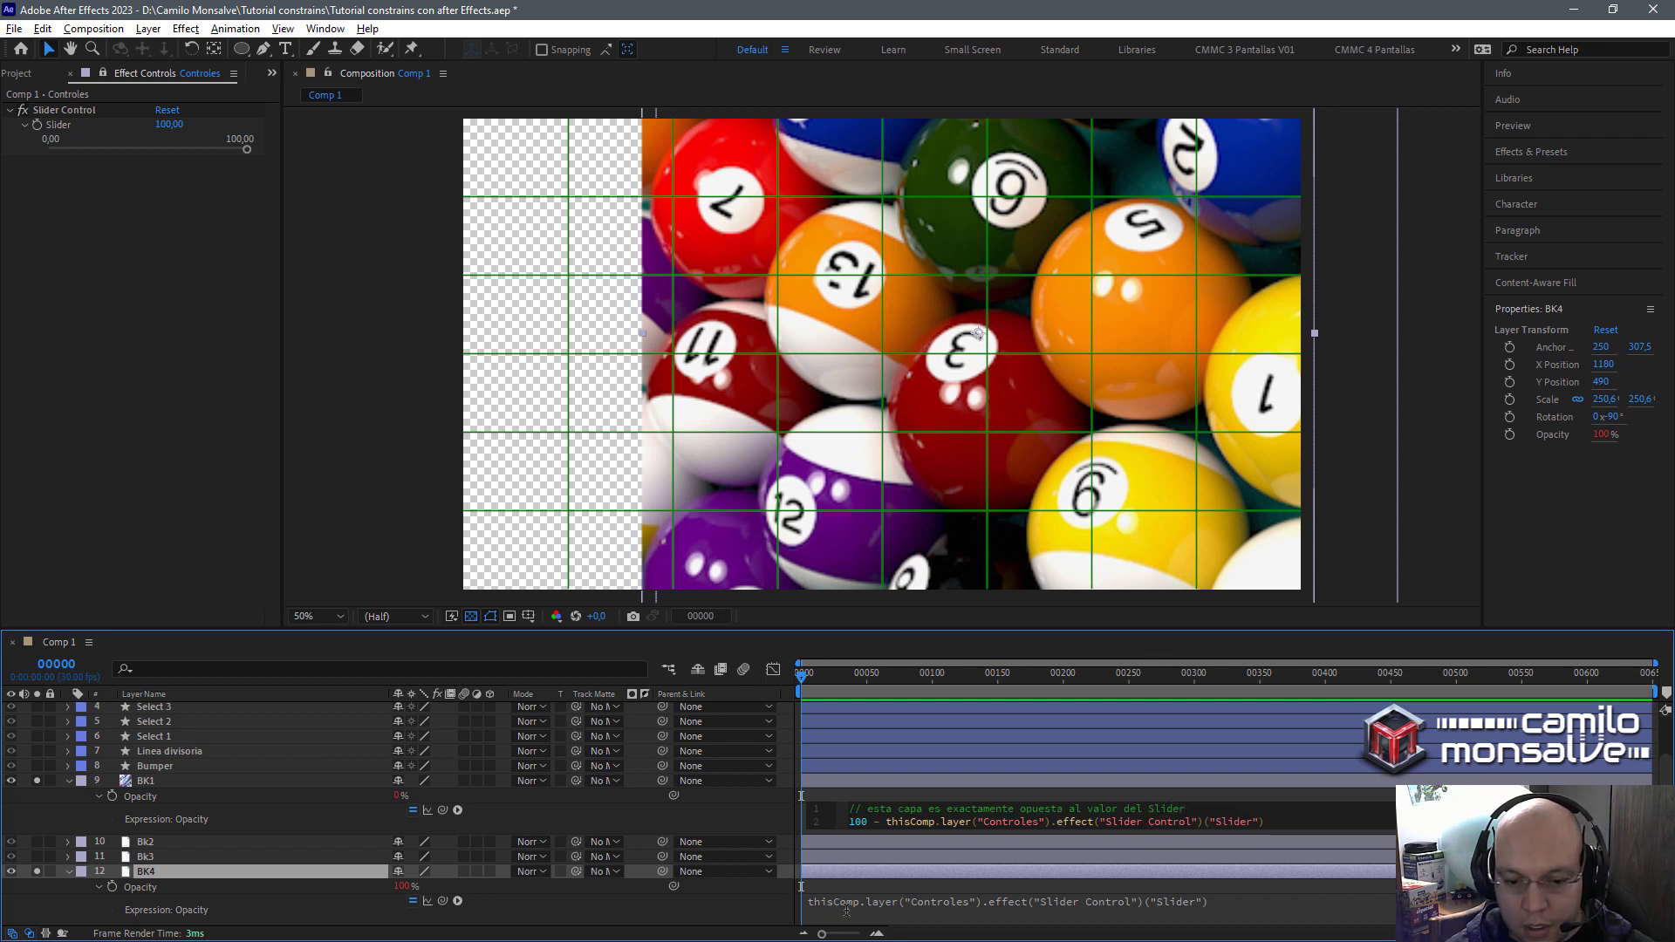
Add the comment '// Esta capa tiene el mismo valor del Slider' above BK4's expression.
left_click(844, 912)
key("Left")
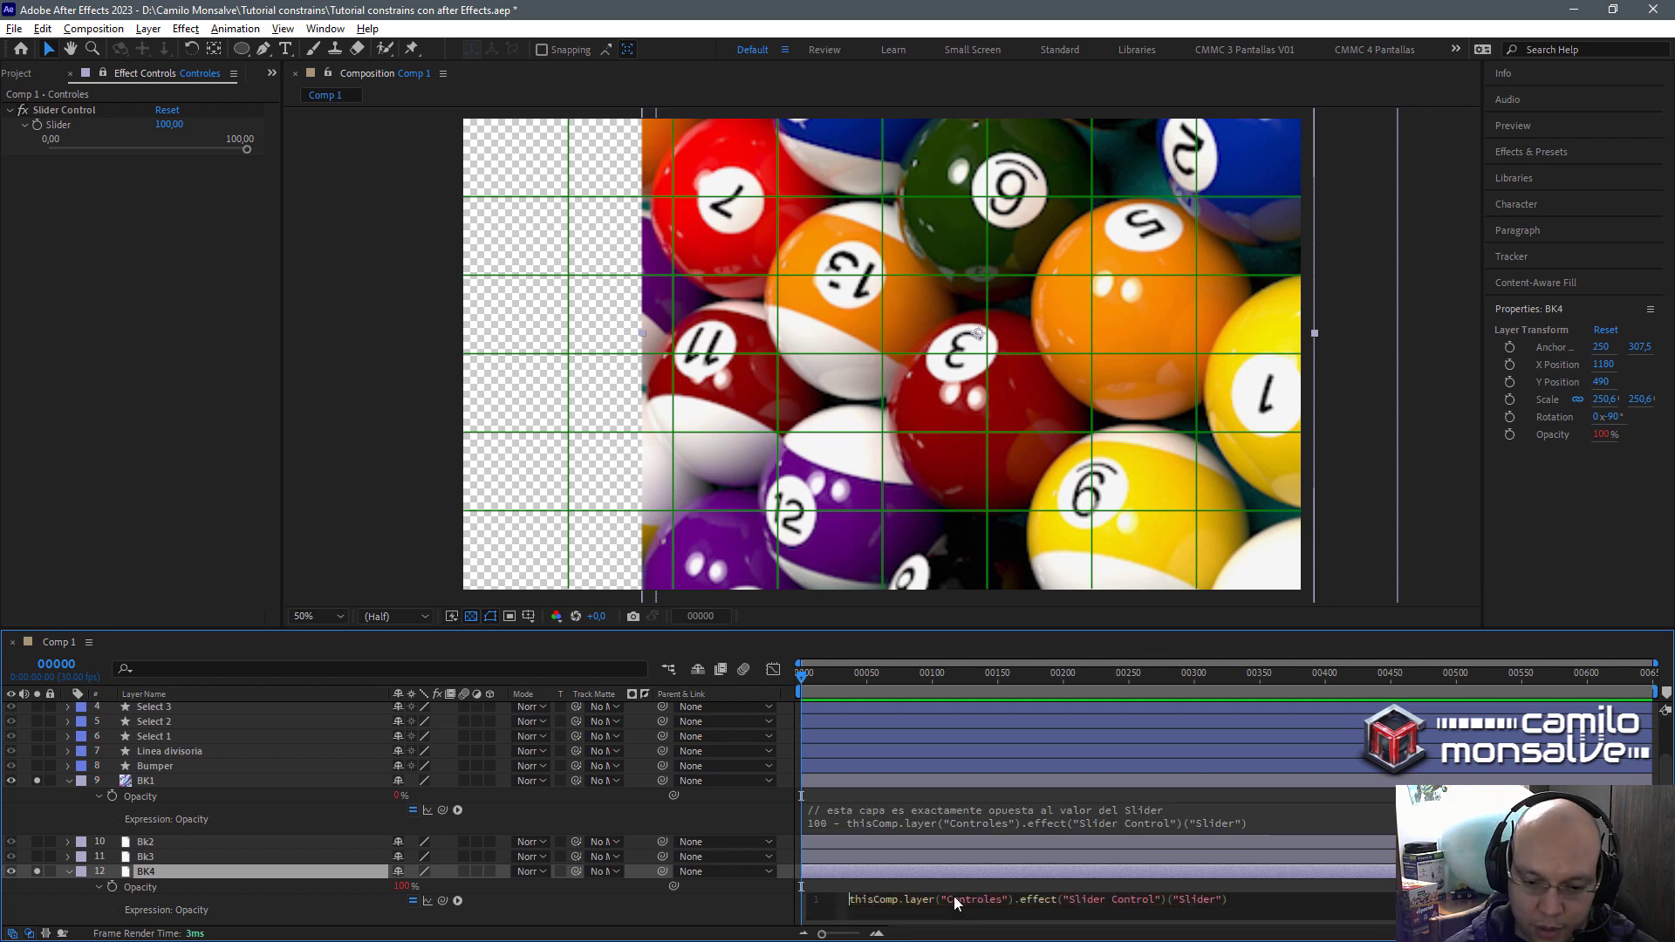
key("Return")
type("// ")
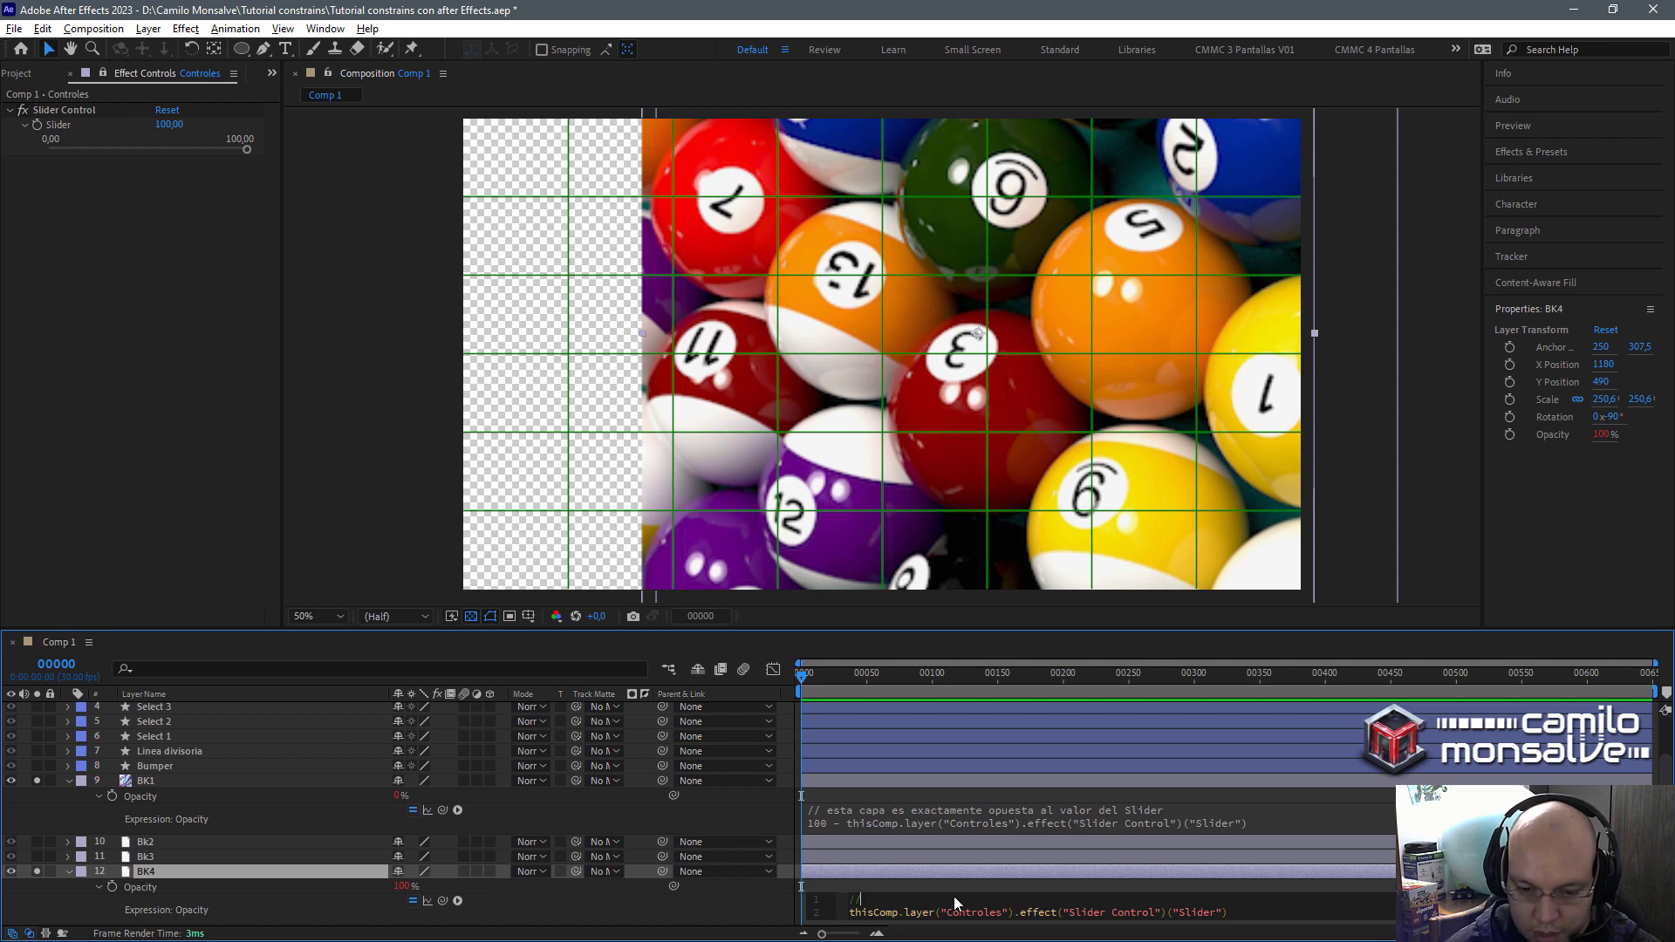
type("Esta cap")
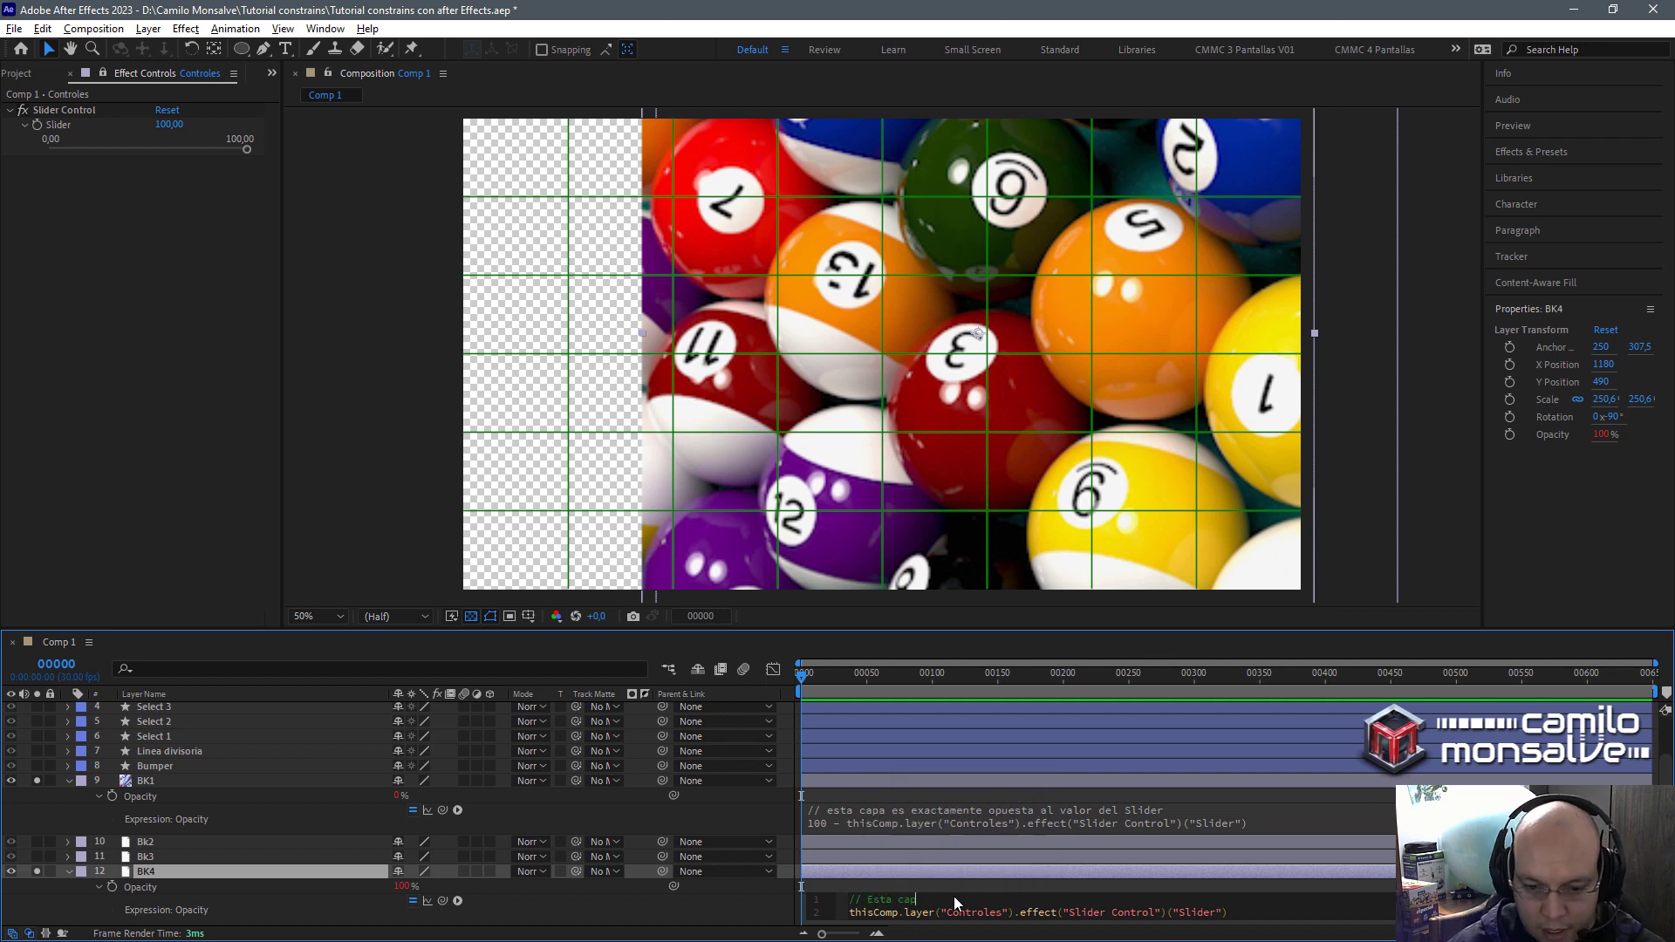
type("a tiene el")
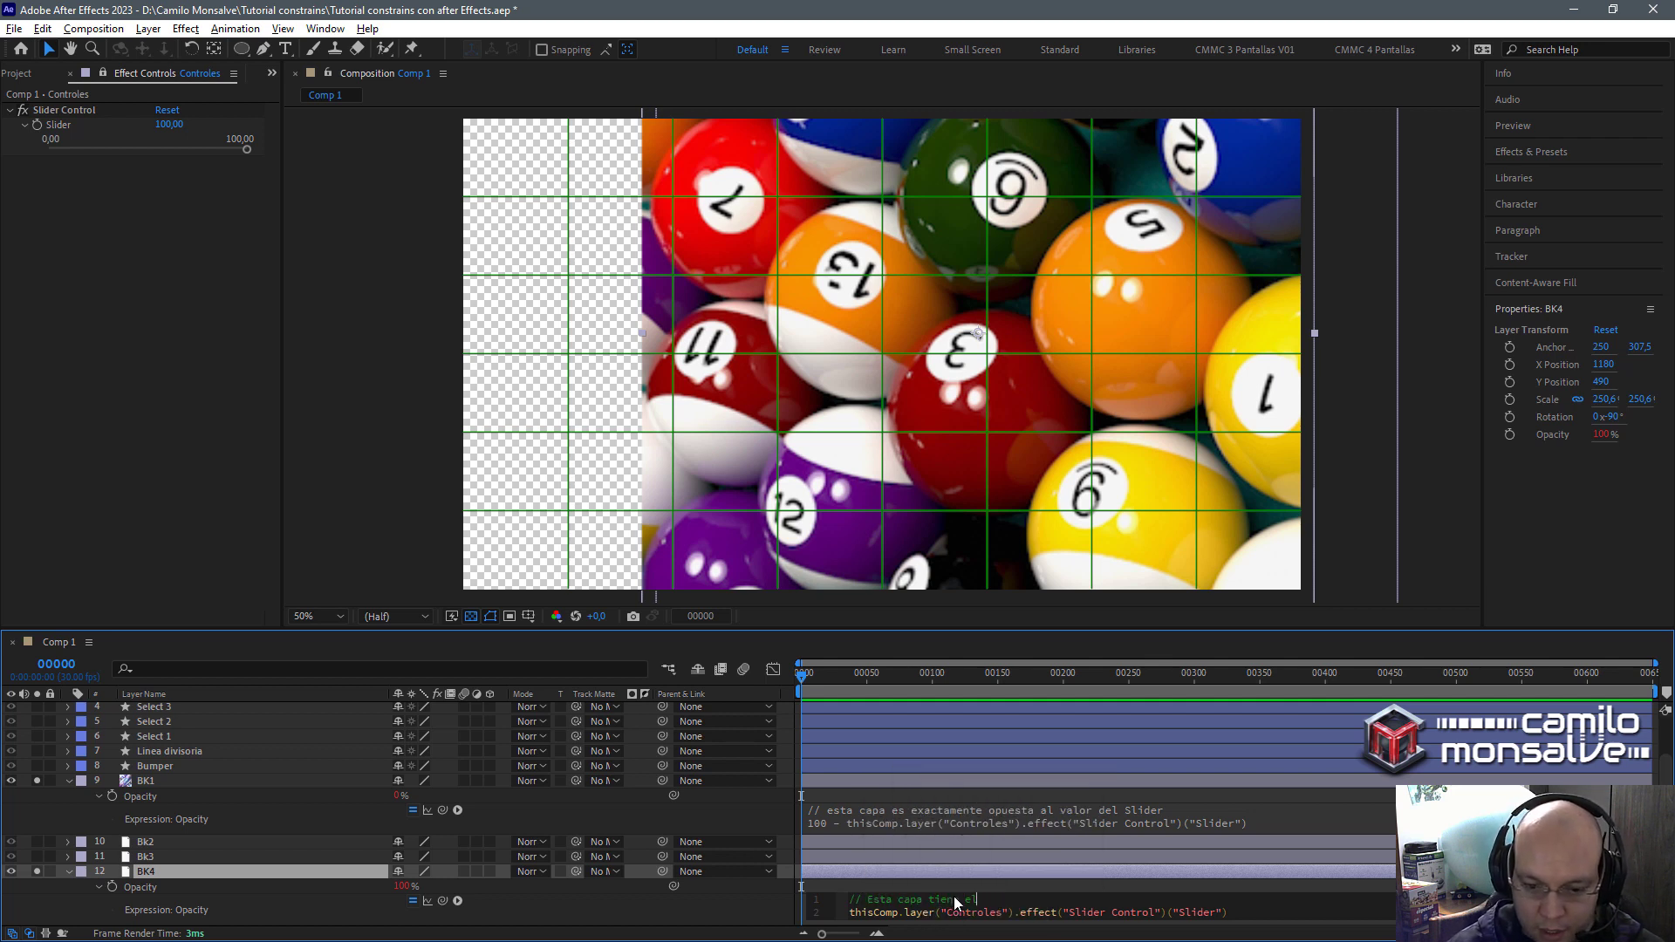
type(" mismo valor de")
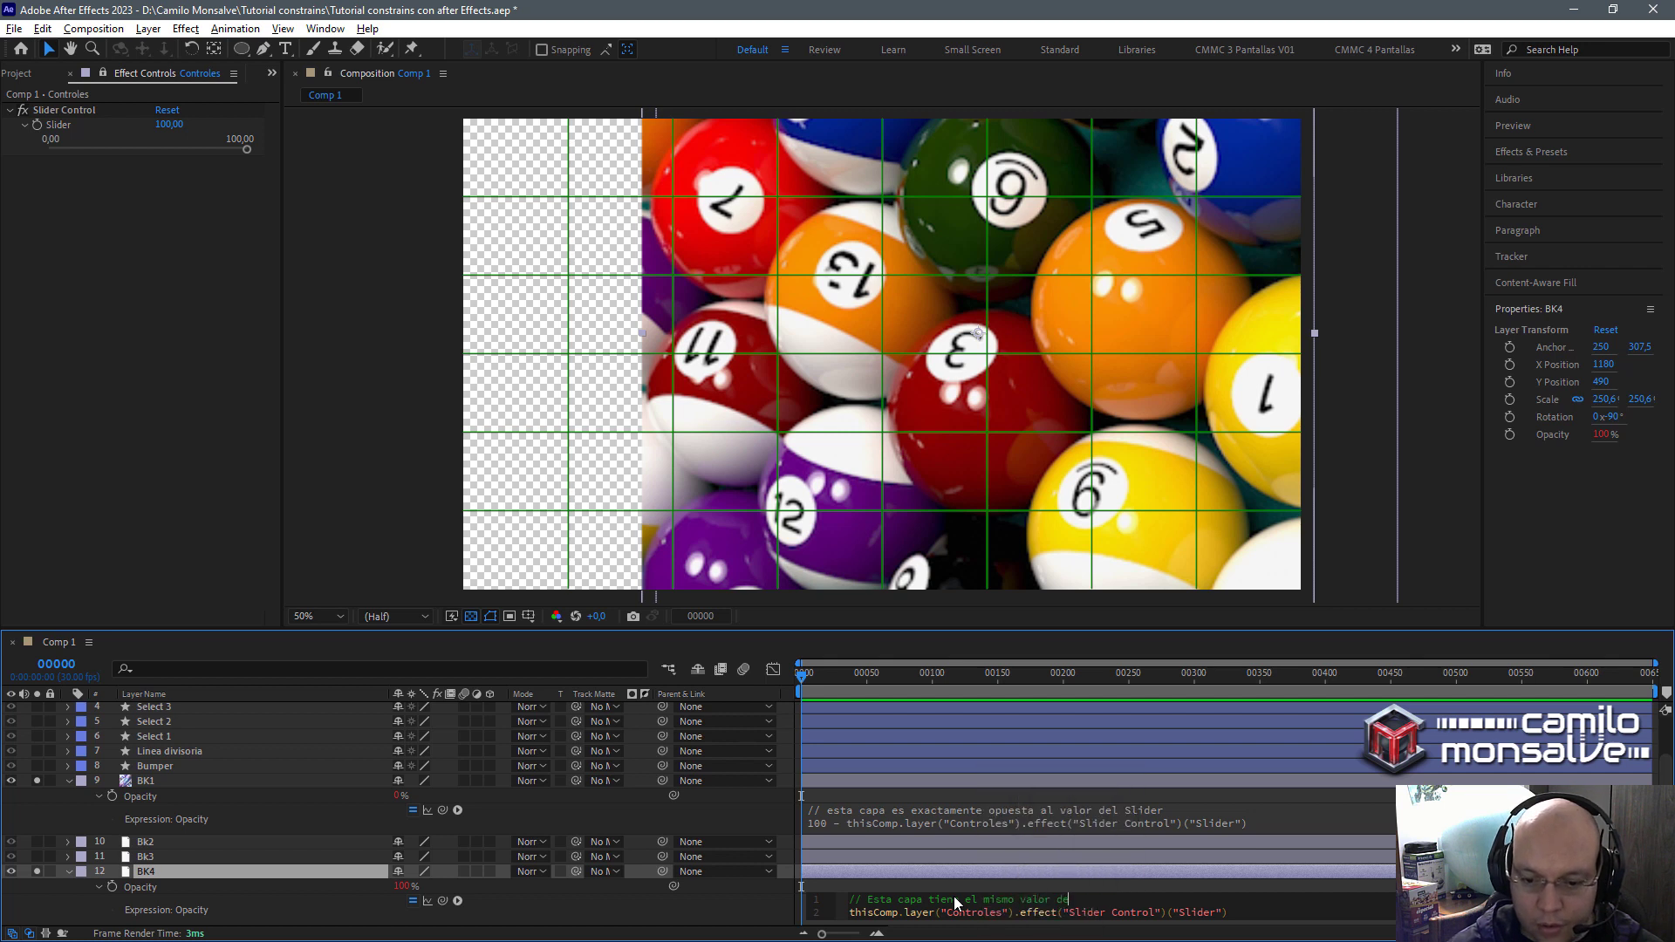
type("l S")
key("Return")
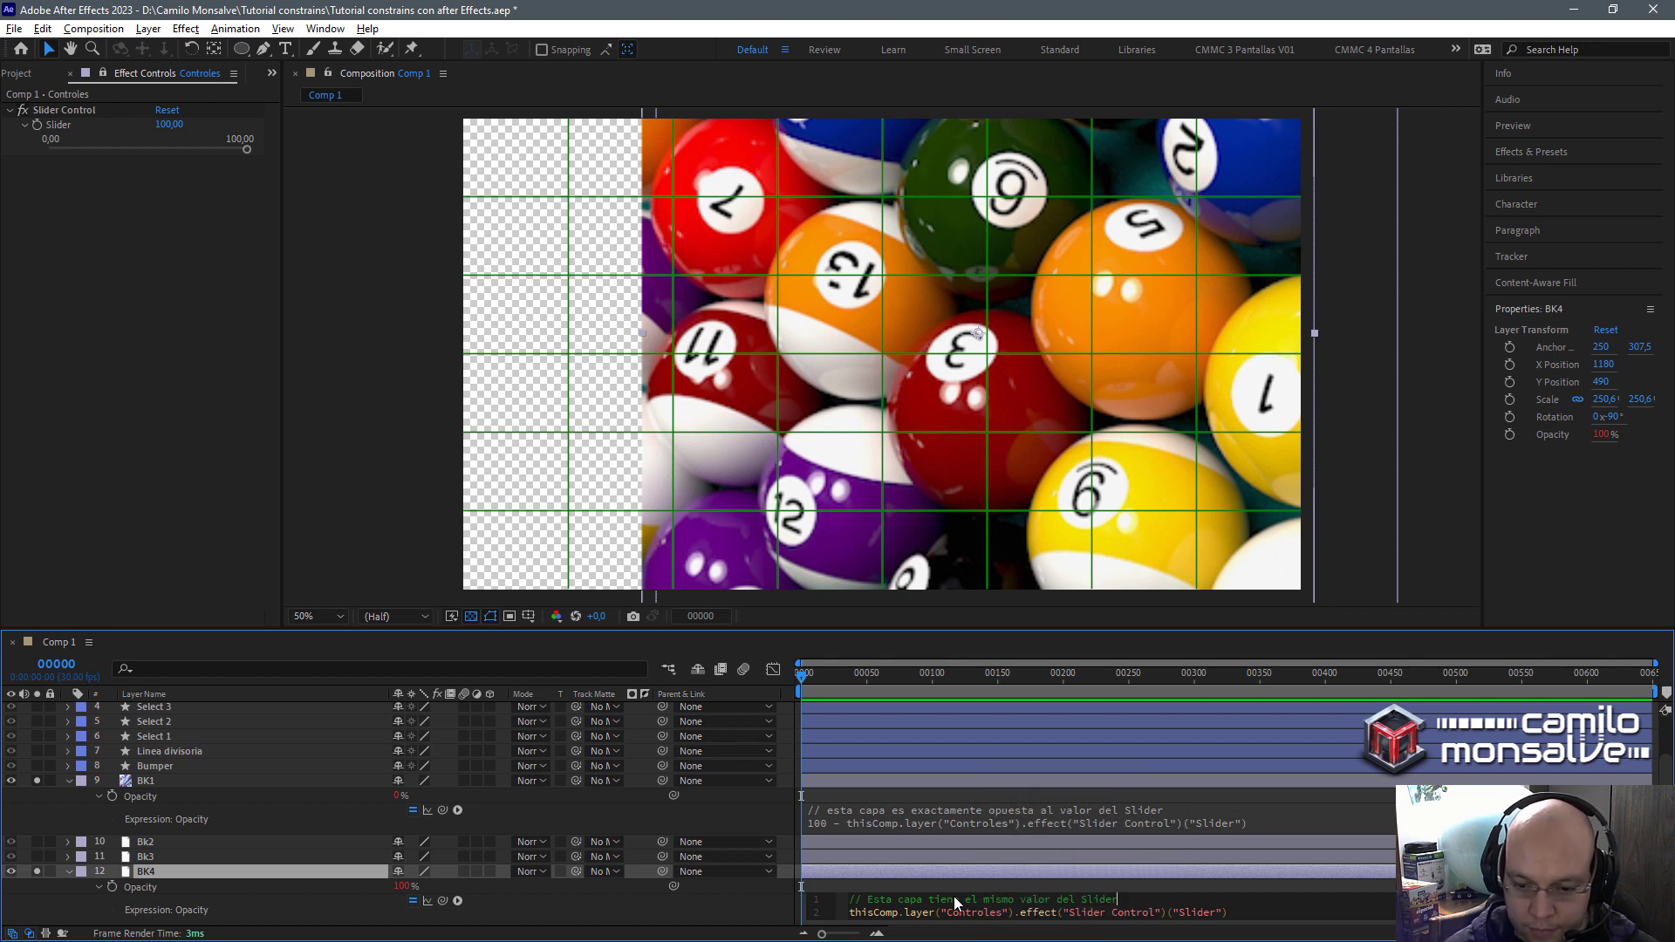
left_click(981, 876)
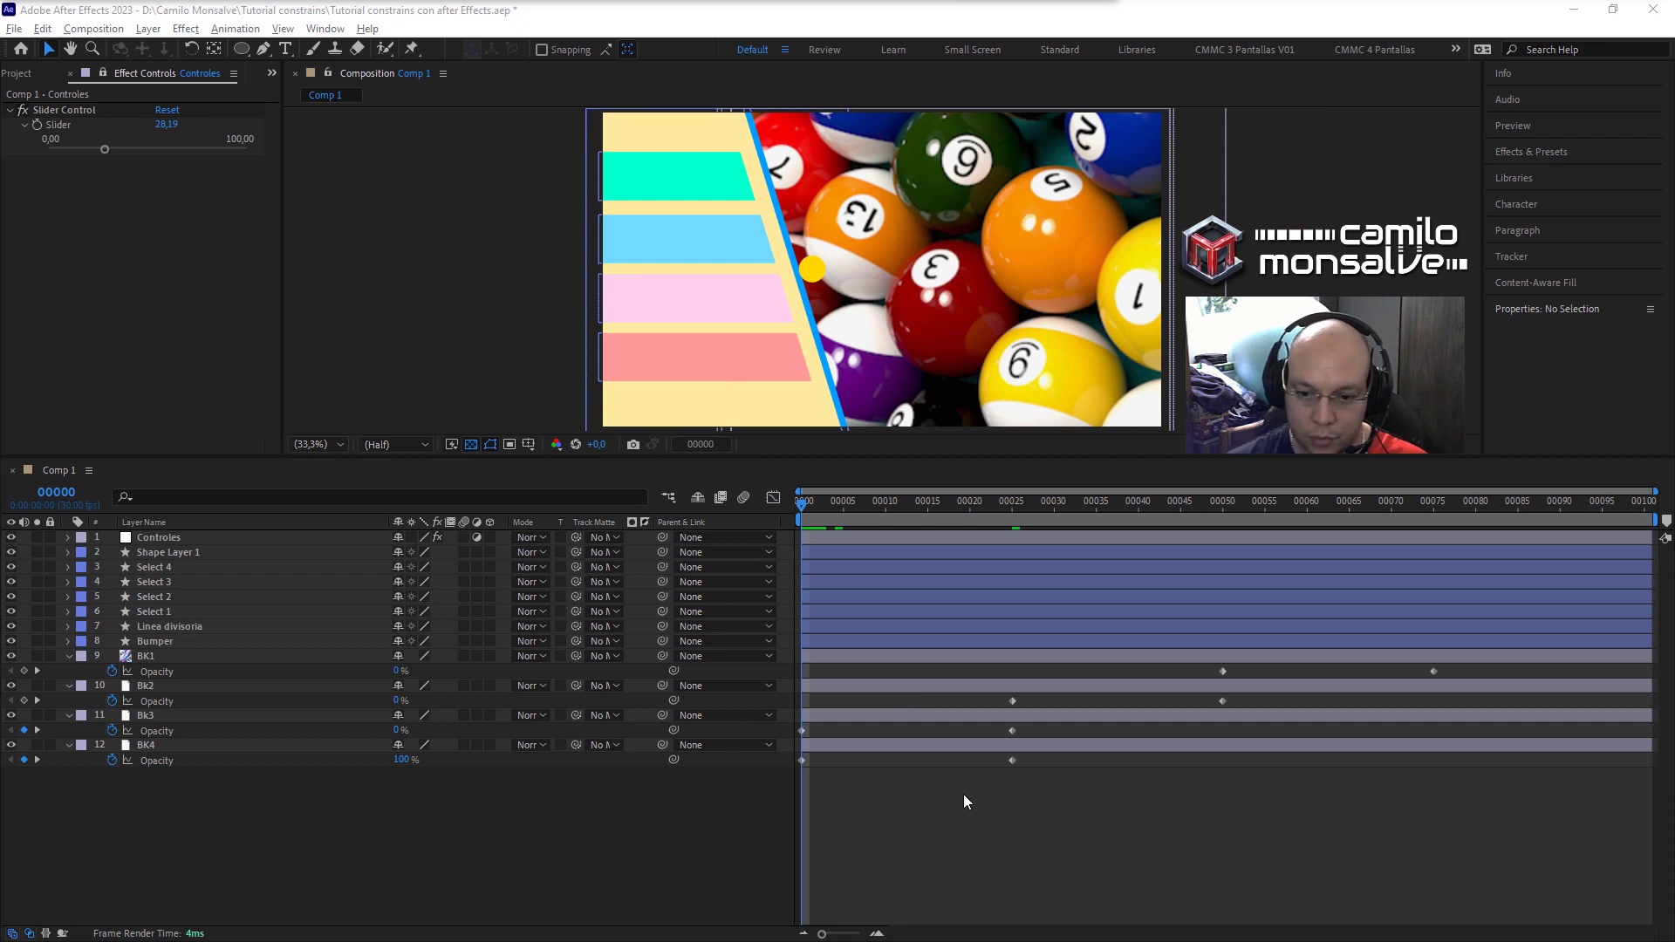
Display BK4's Opacity curve (100 to 0) in the Graph Editor and solo BK4.
left_click(773, 498)
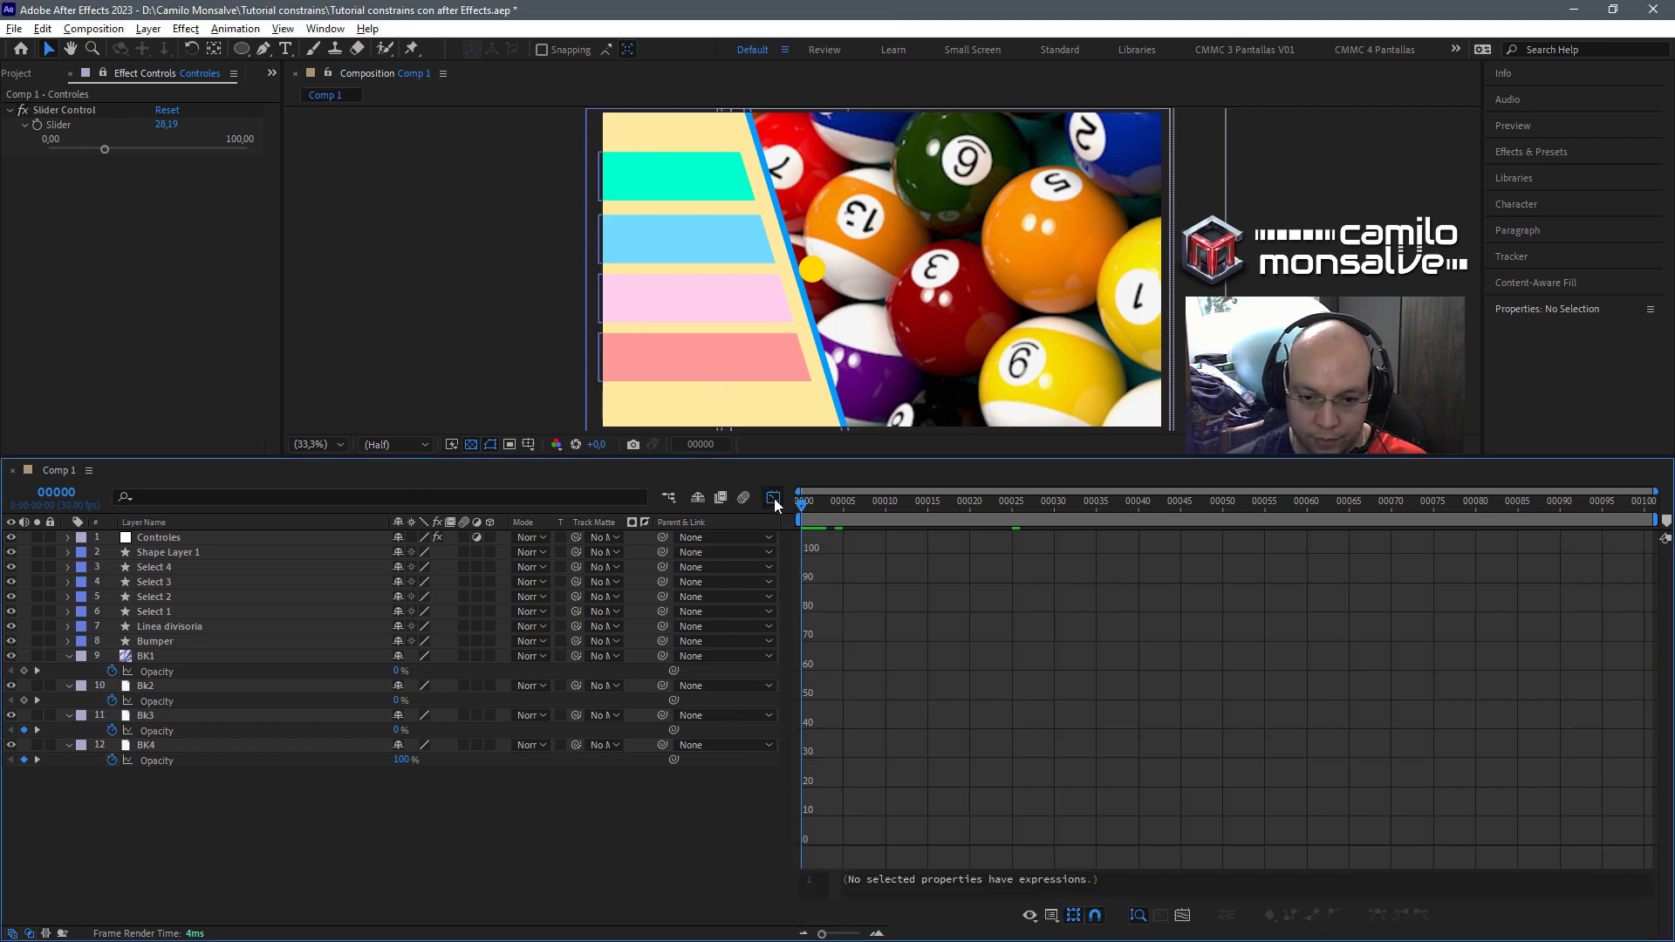
left_click(159, 761)
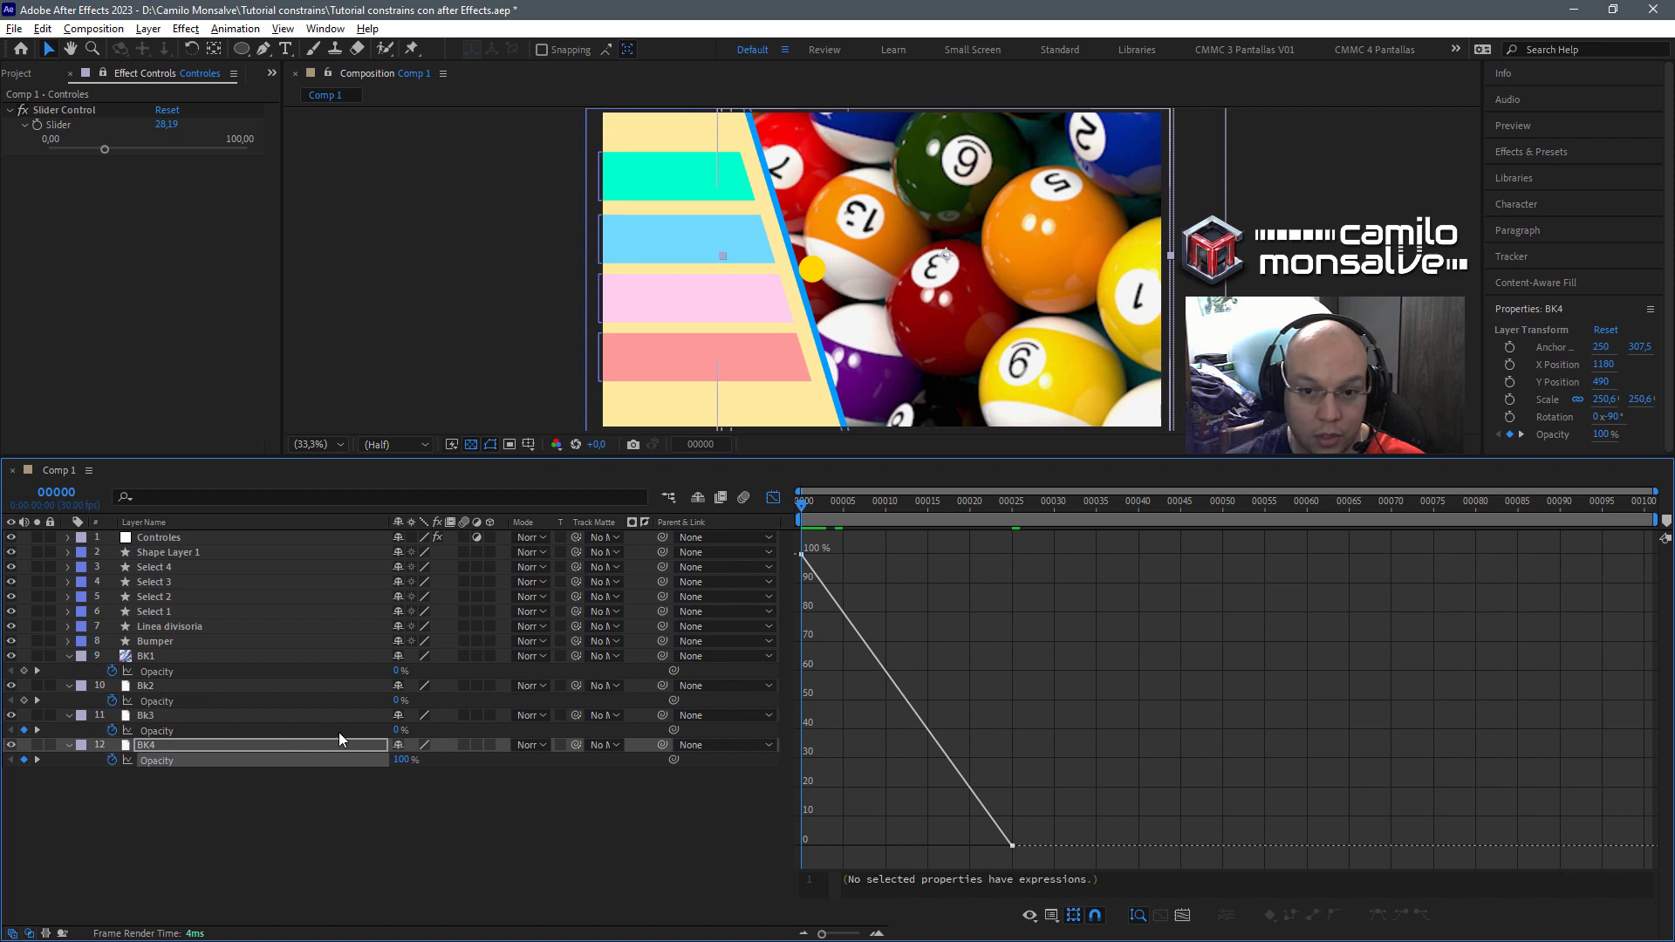
left_click(150, 745)
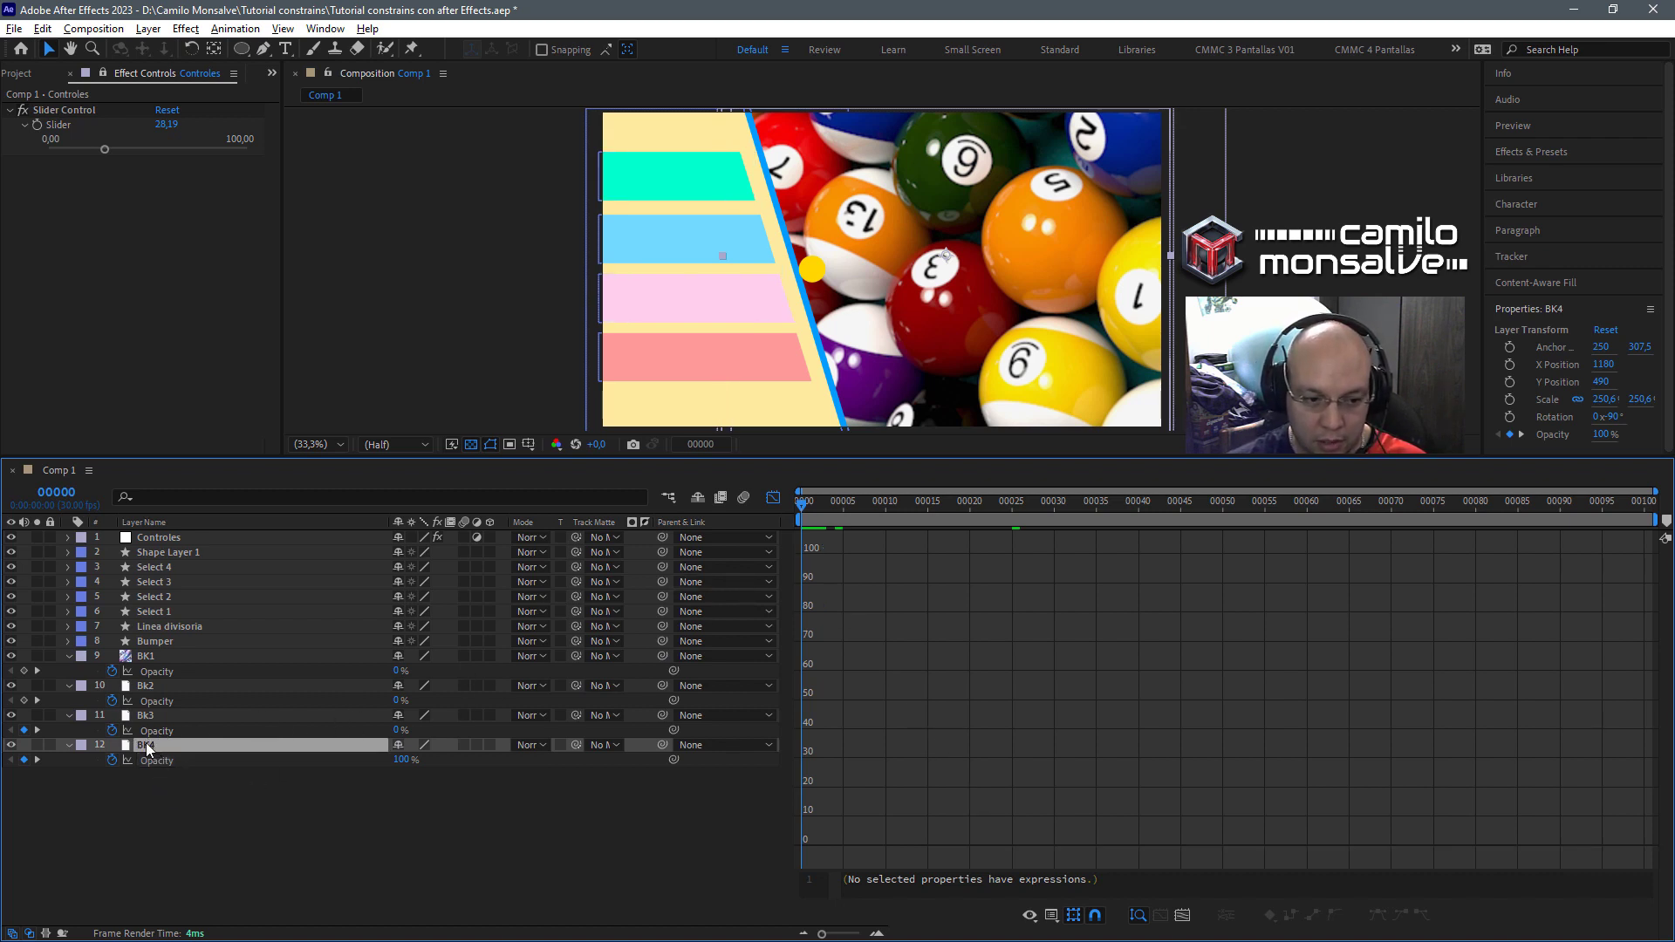
left_click(156, 763)
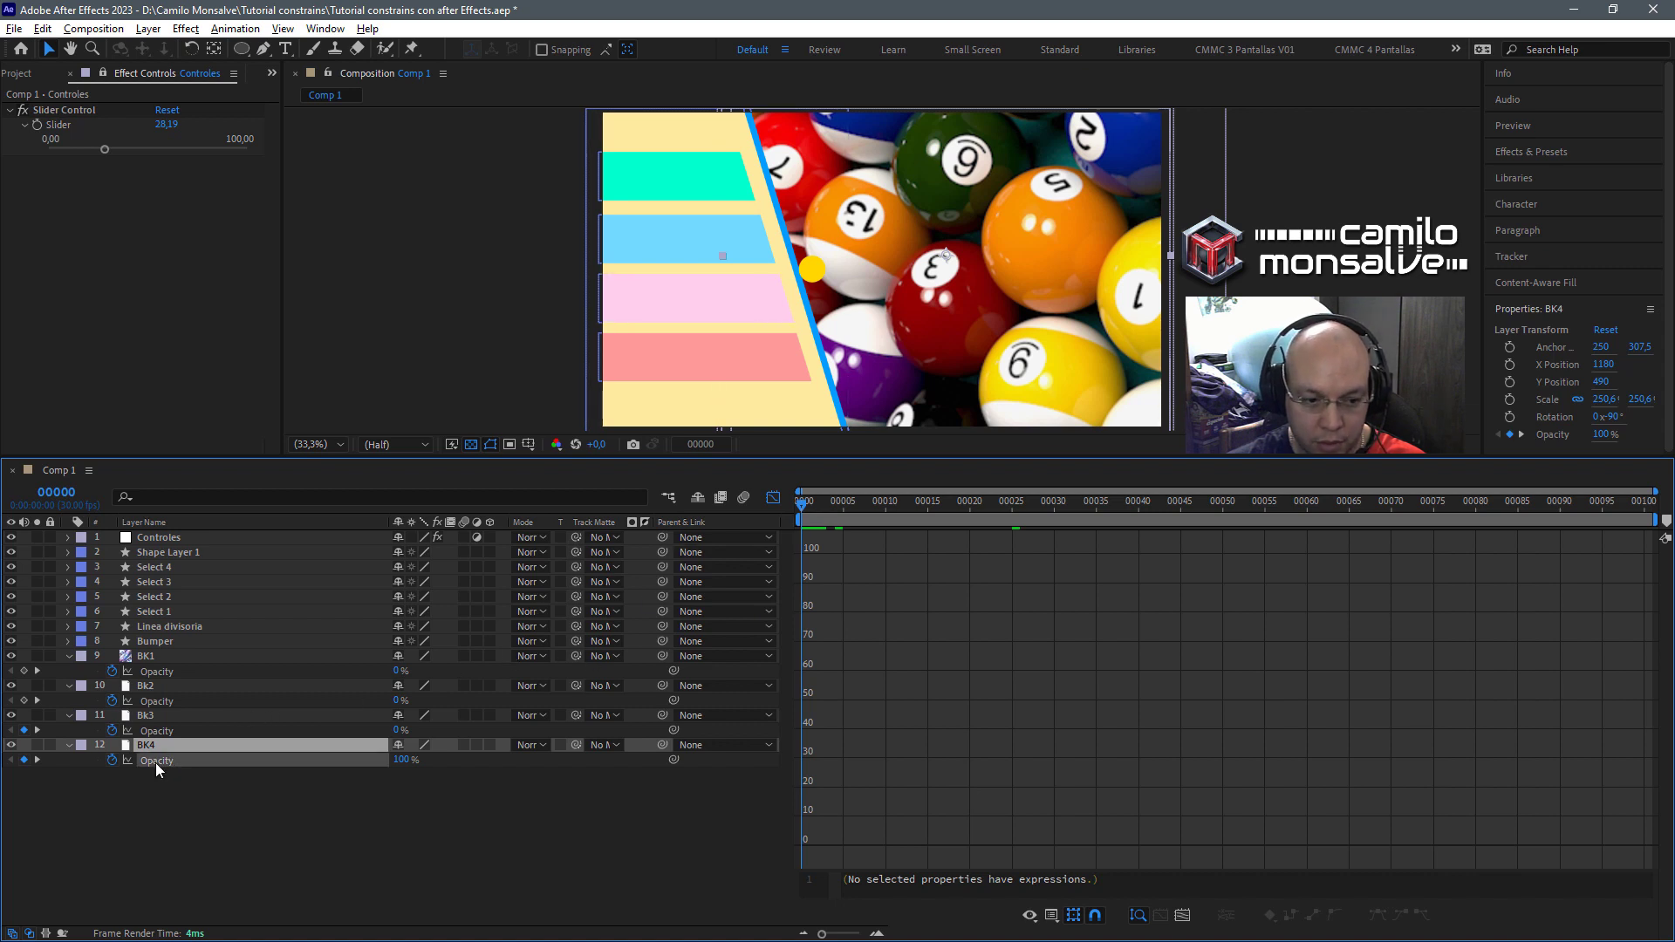
left_click(156, 763)
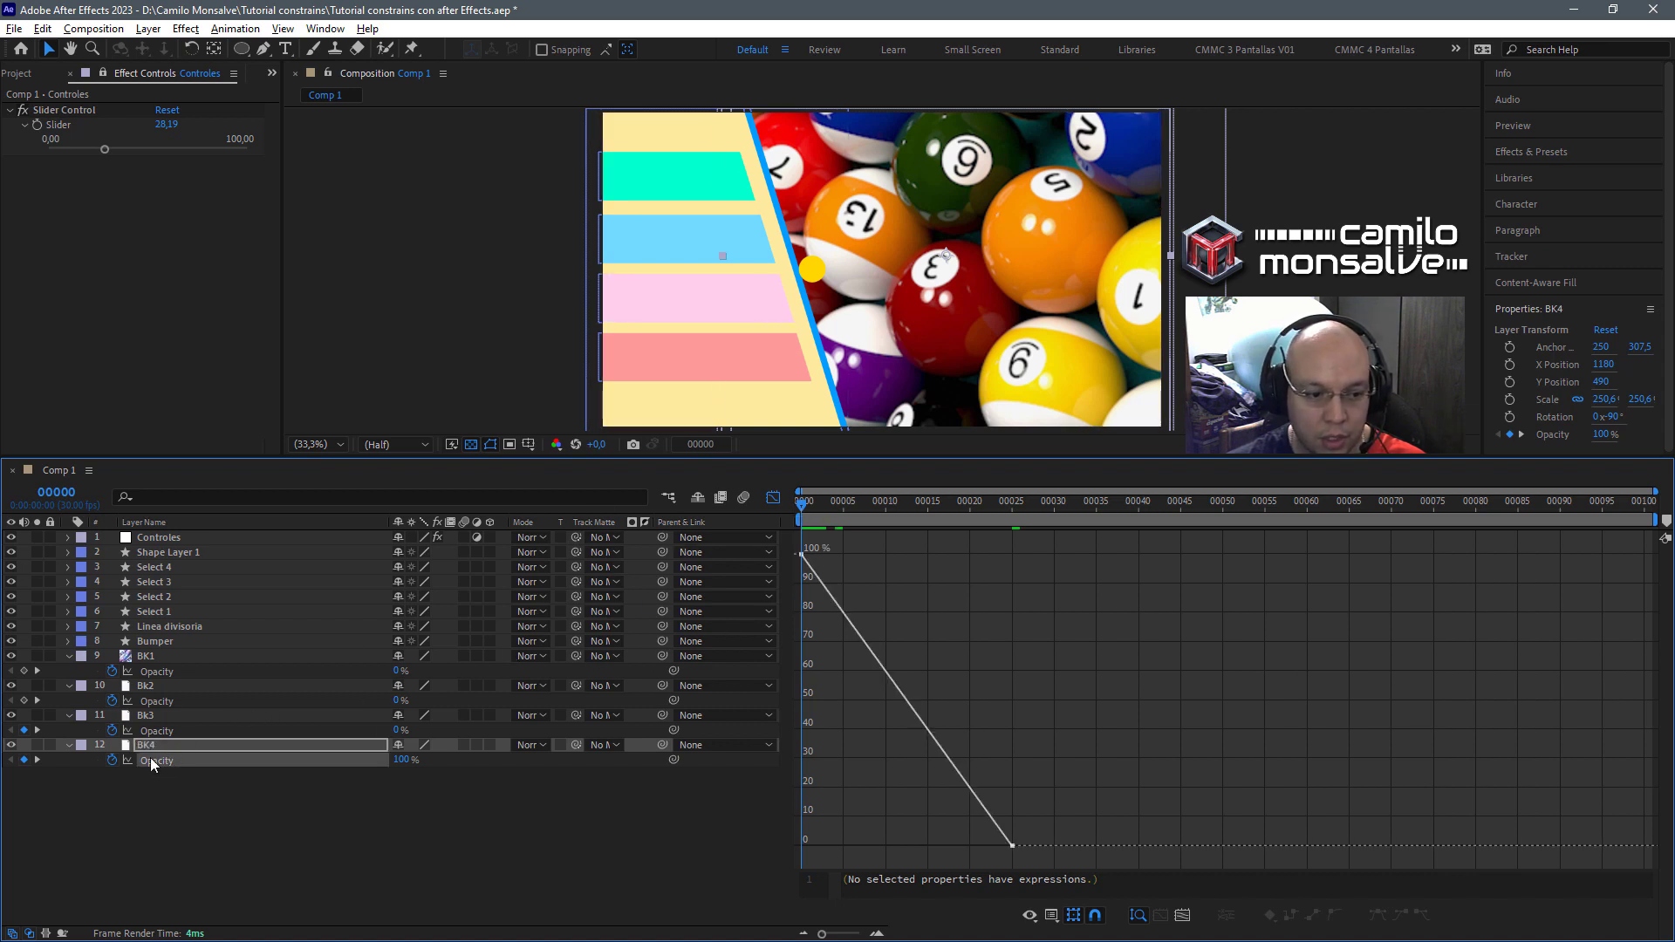
left_click(36, 745)
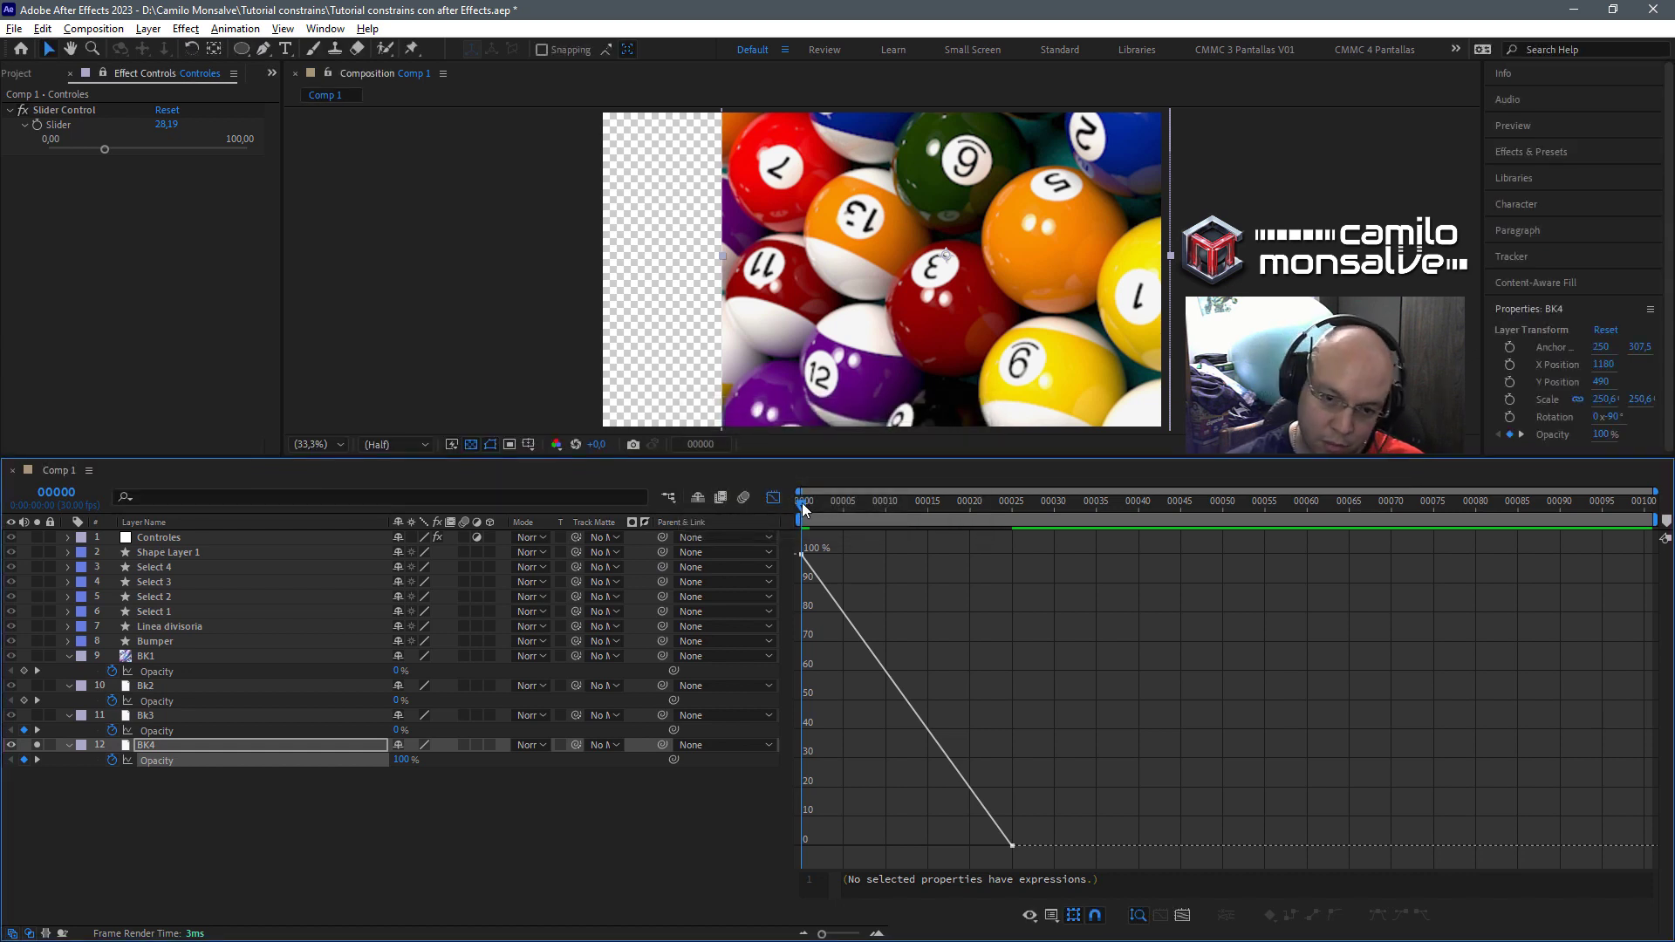
Scrub to watch BK4 fade out, then solo Bk3 and show its rising Opacity curve.
left_click_drag(802, 502, 1013, 522)
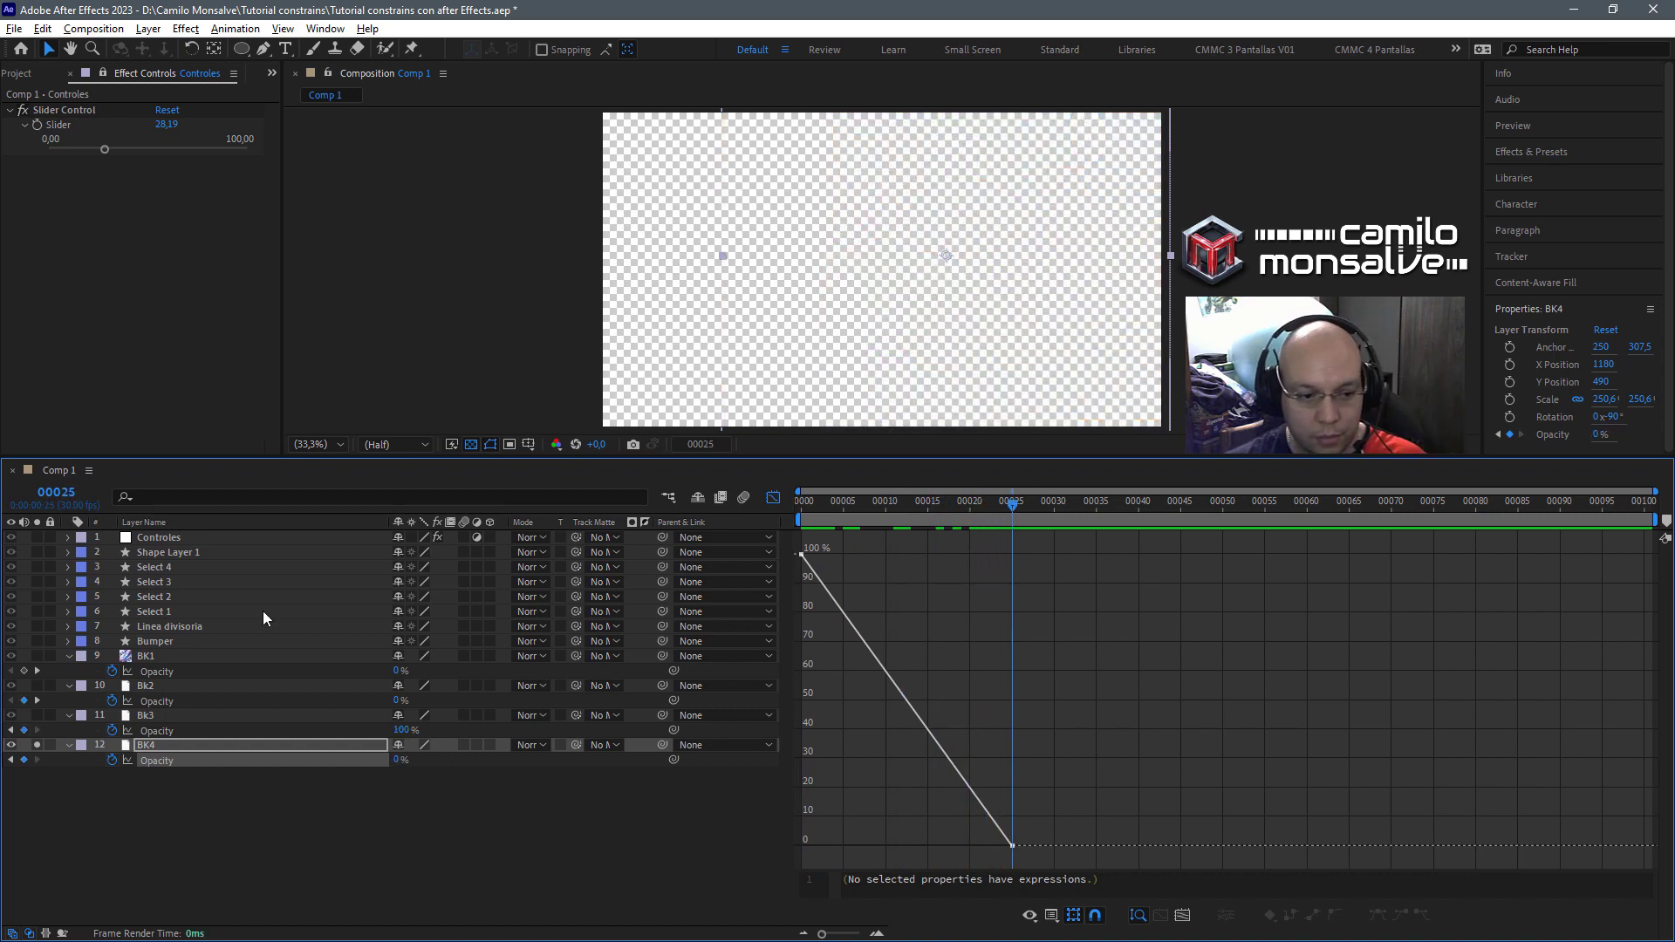
left_click(38, 714)
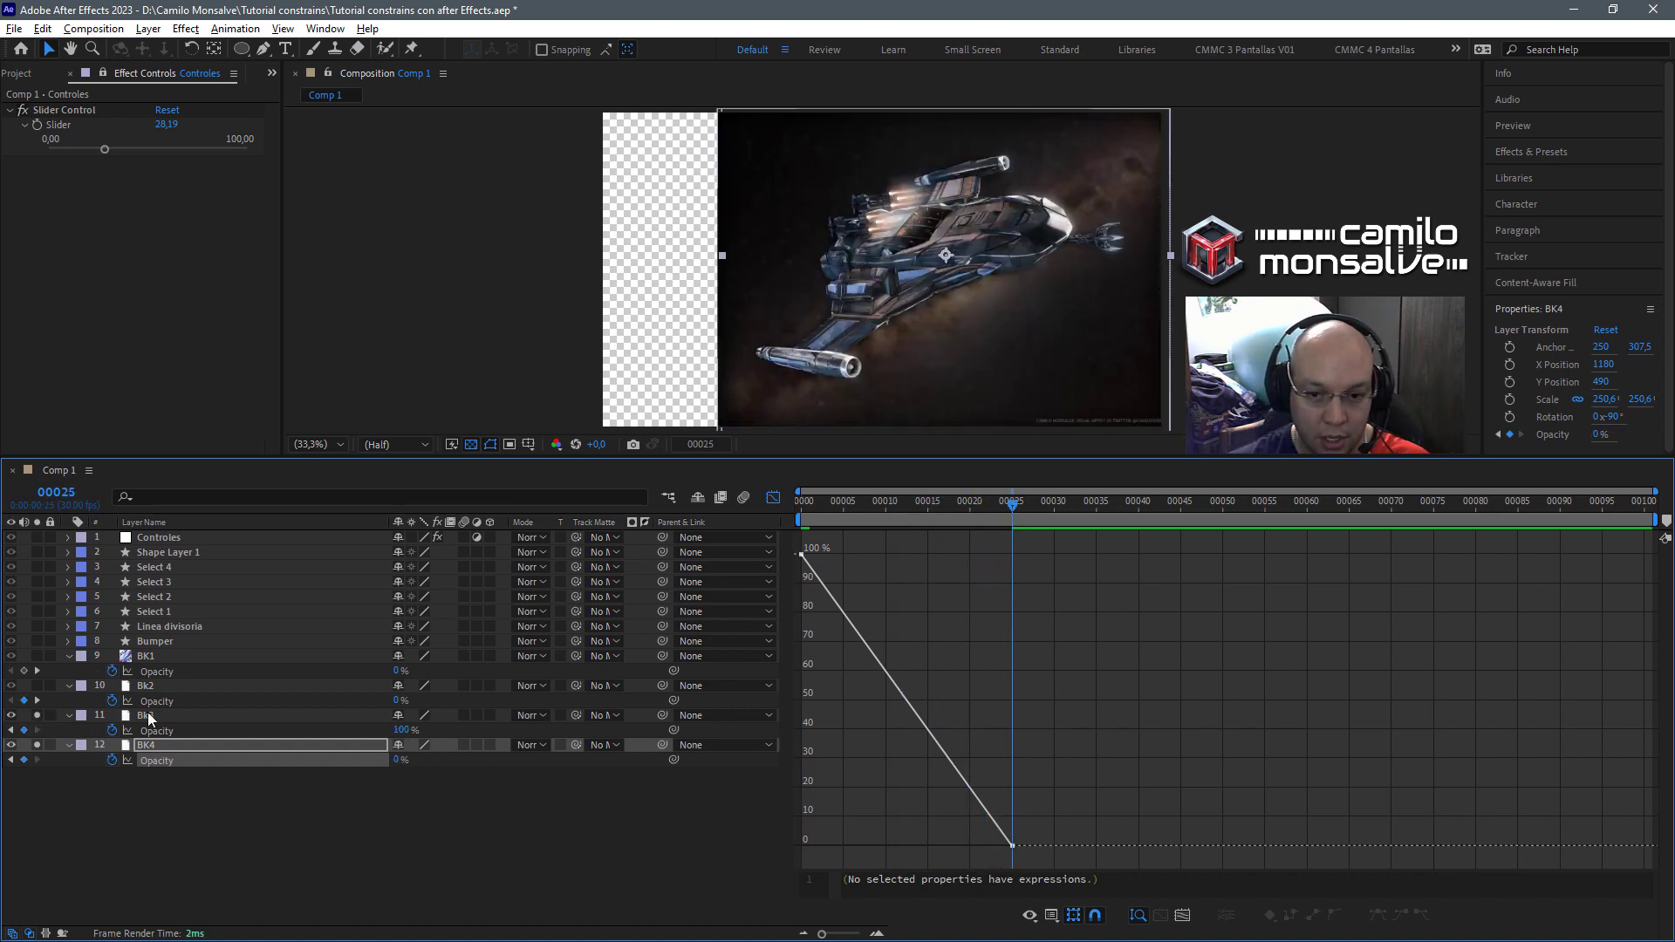
left_click(148, 717)
left_click(155, 731)
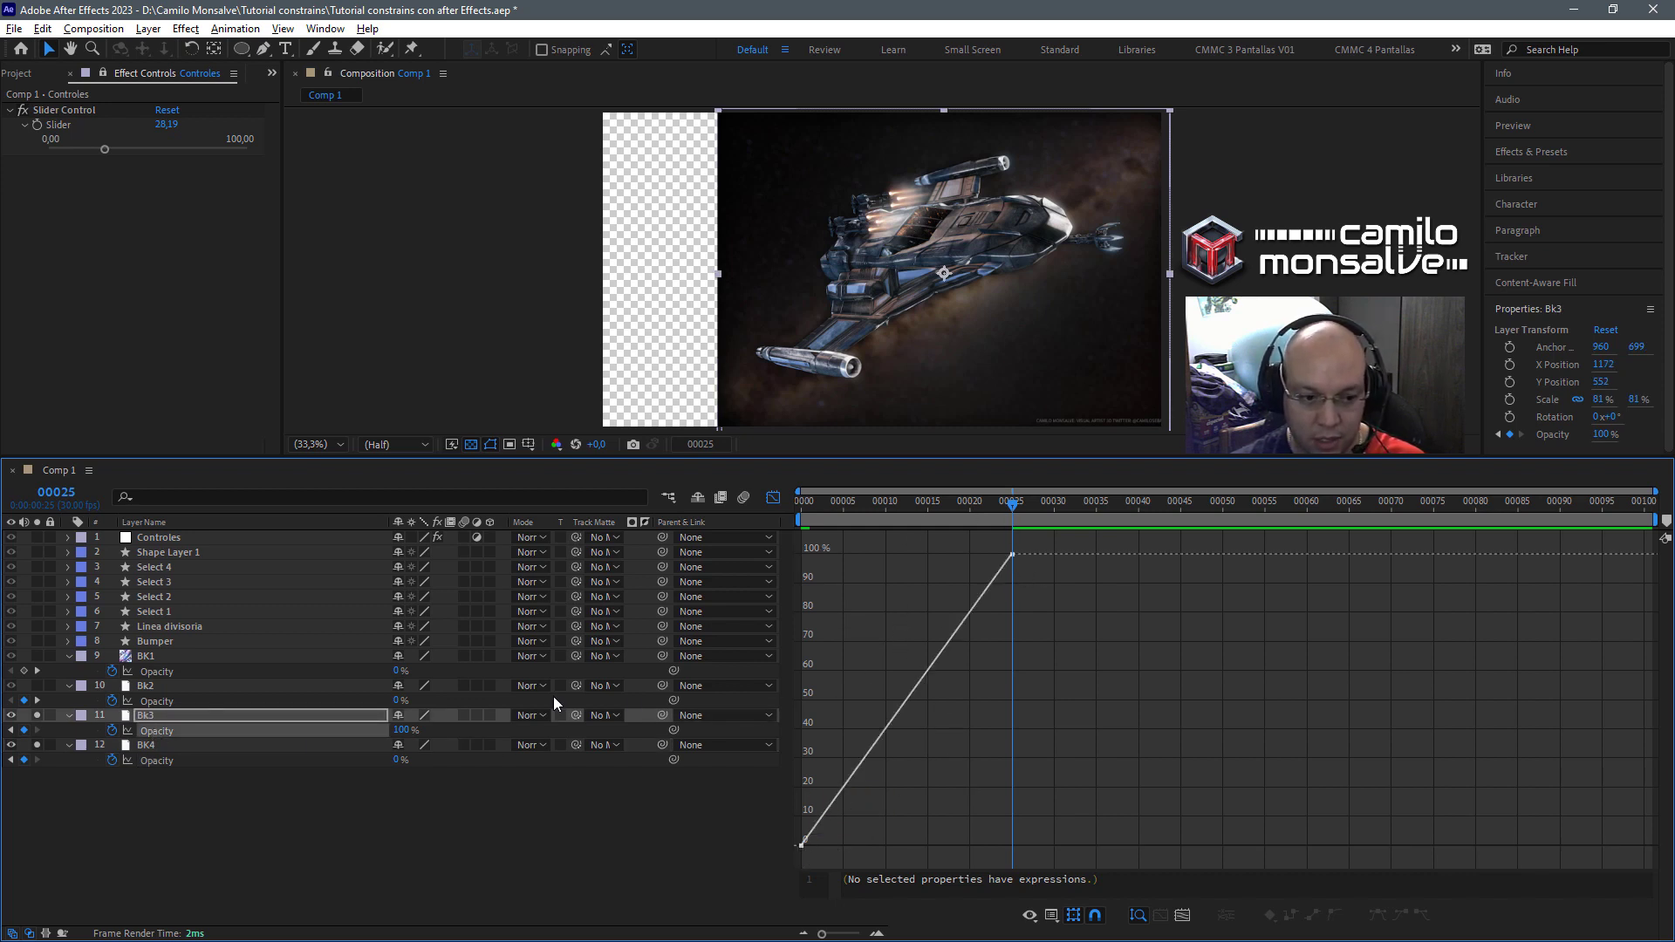
Solo Bk2, graph its Opacity curve, and scrub to watch Bk2 fade in.
left_click(141, 685)
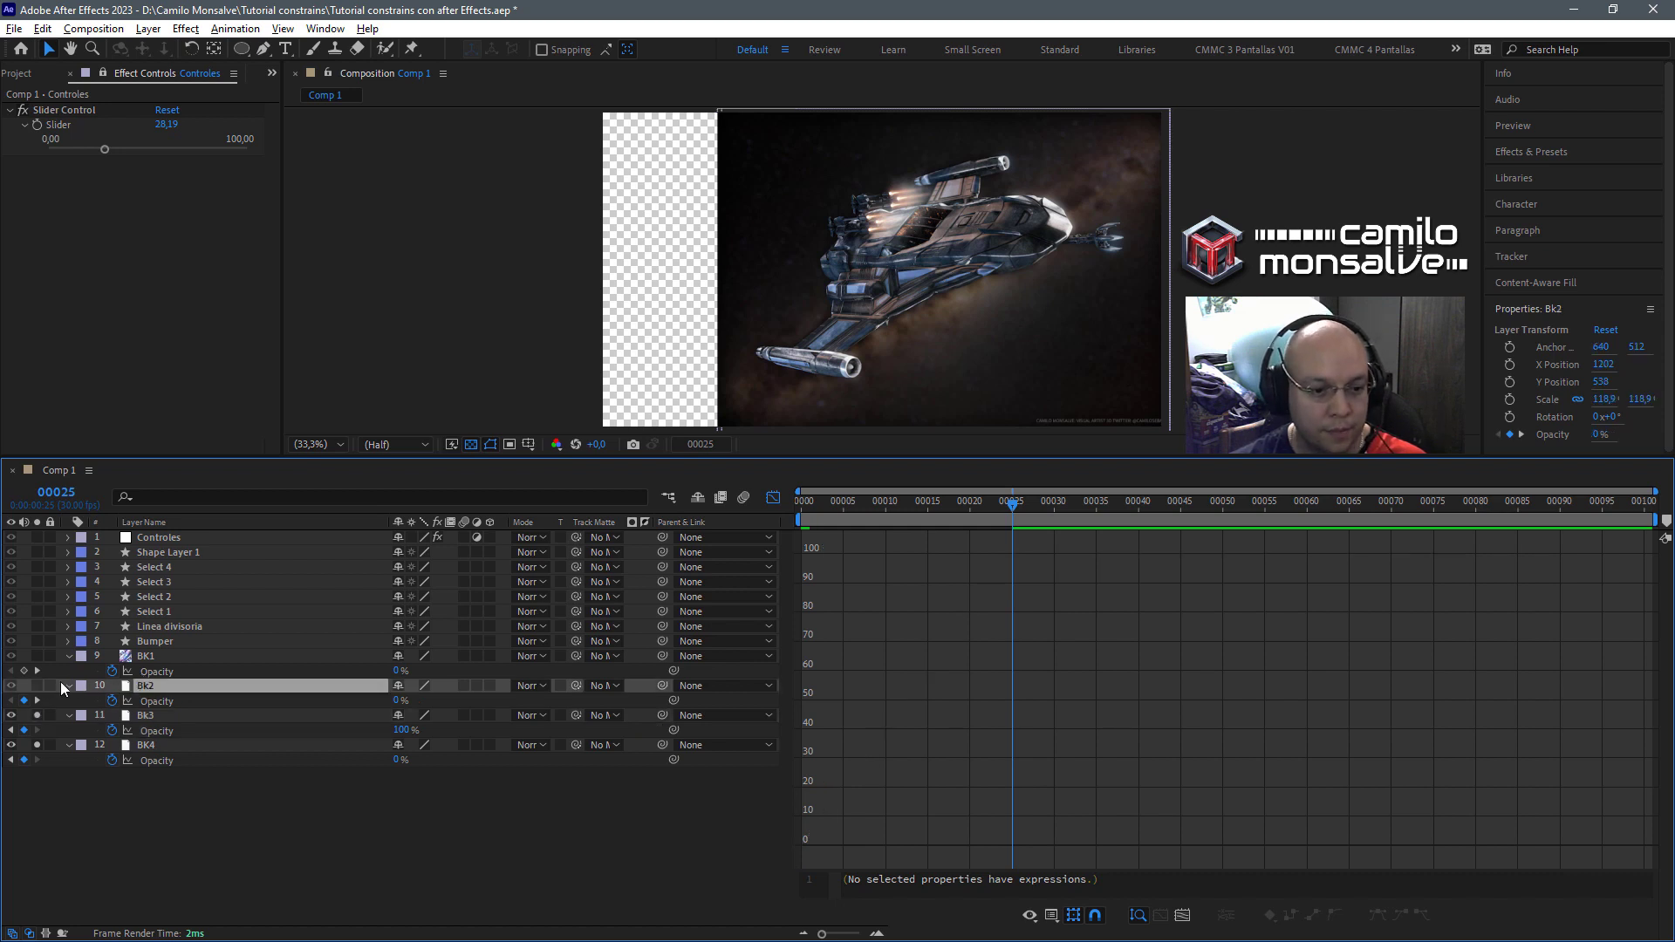
left_click(37, 686)
left_click(155, 700)
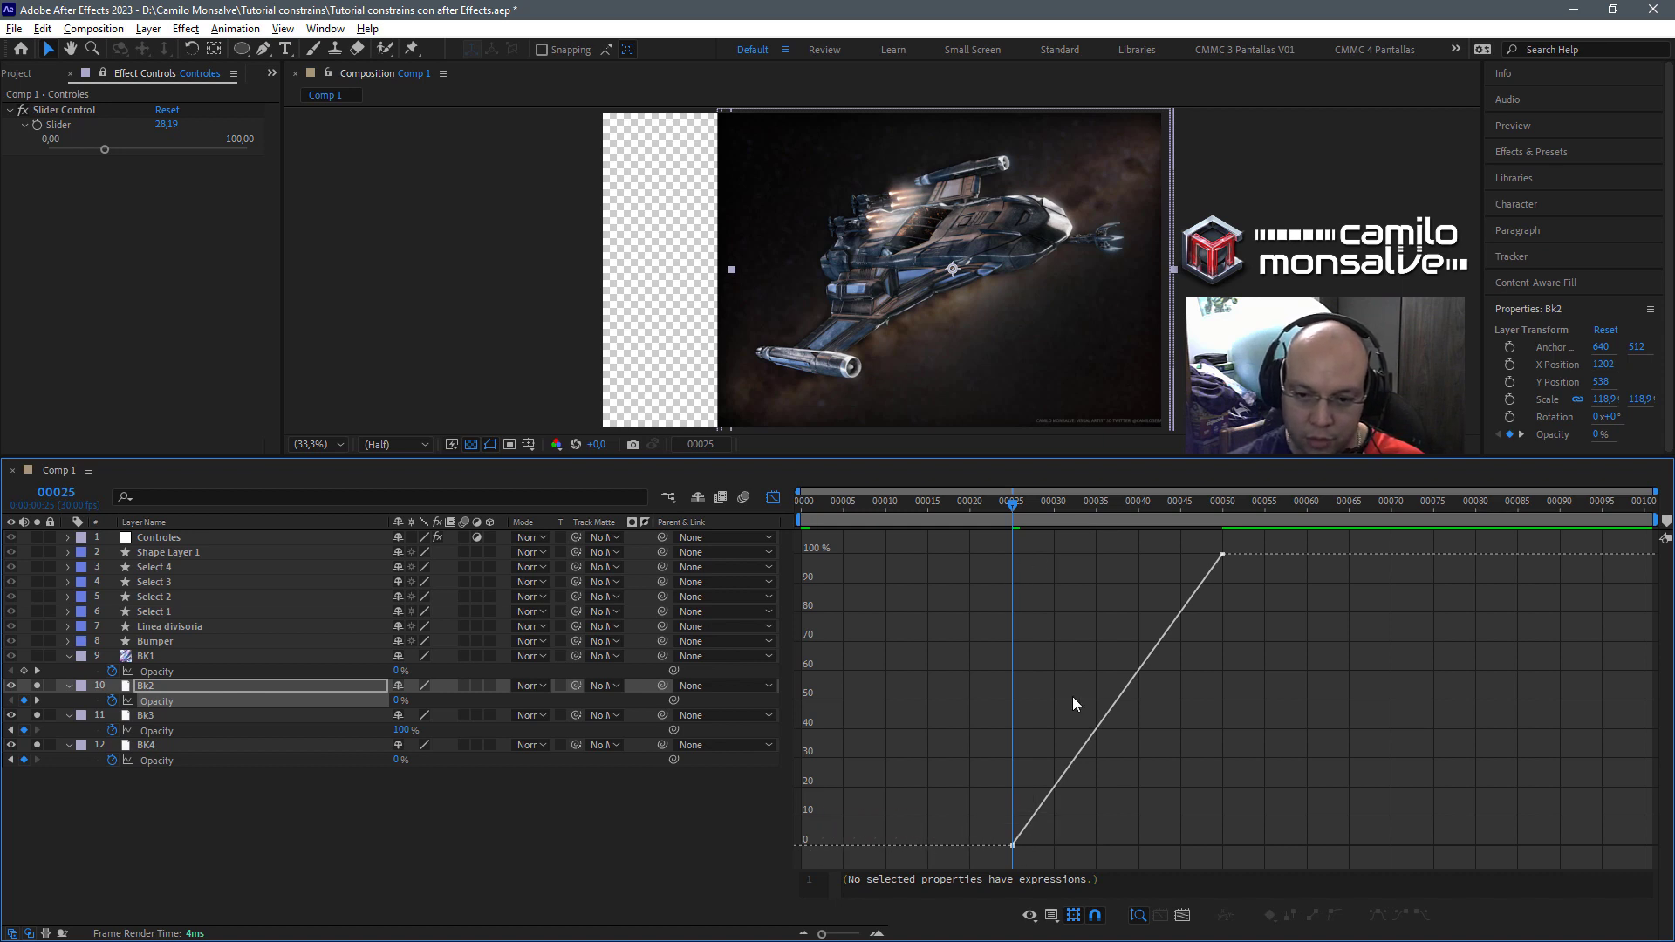
left_click_drag(1016, 511, 1223, 519)
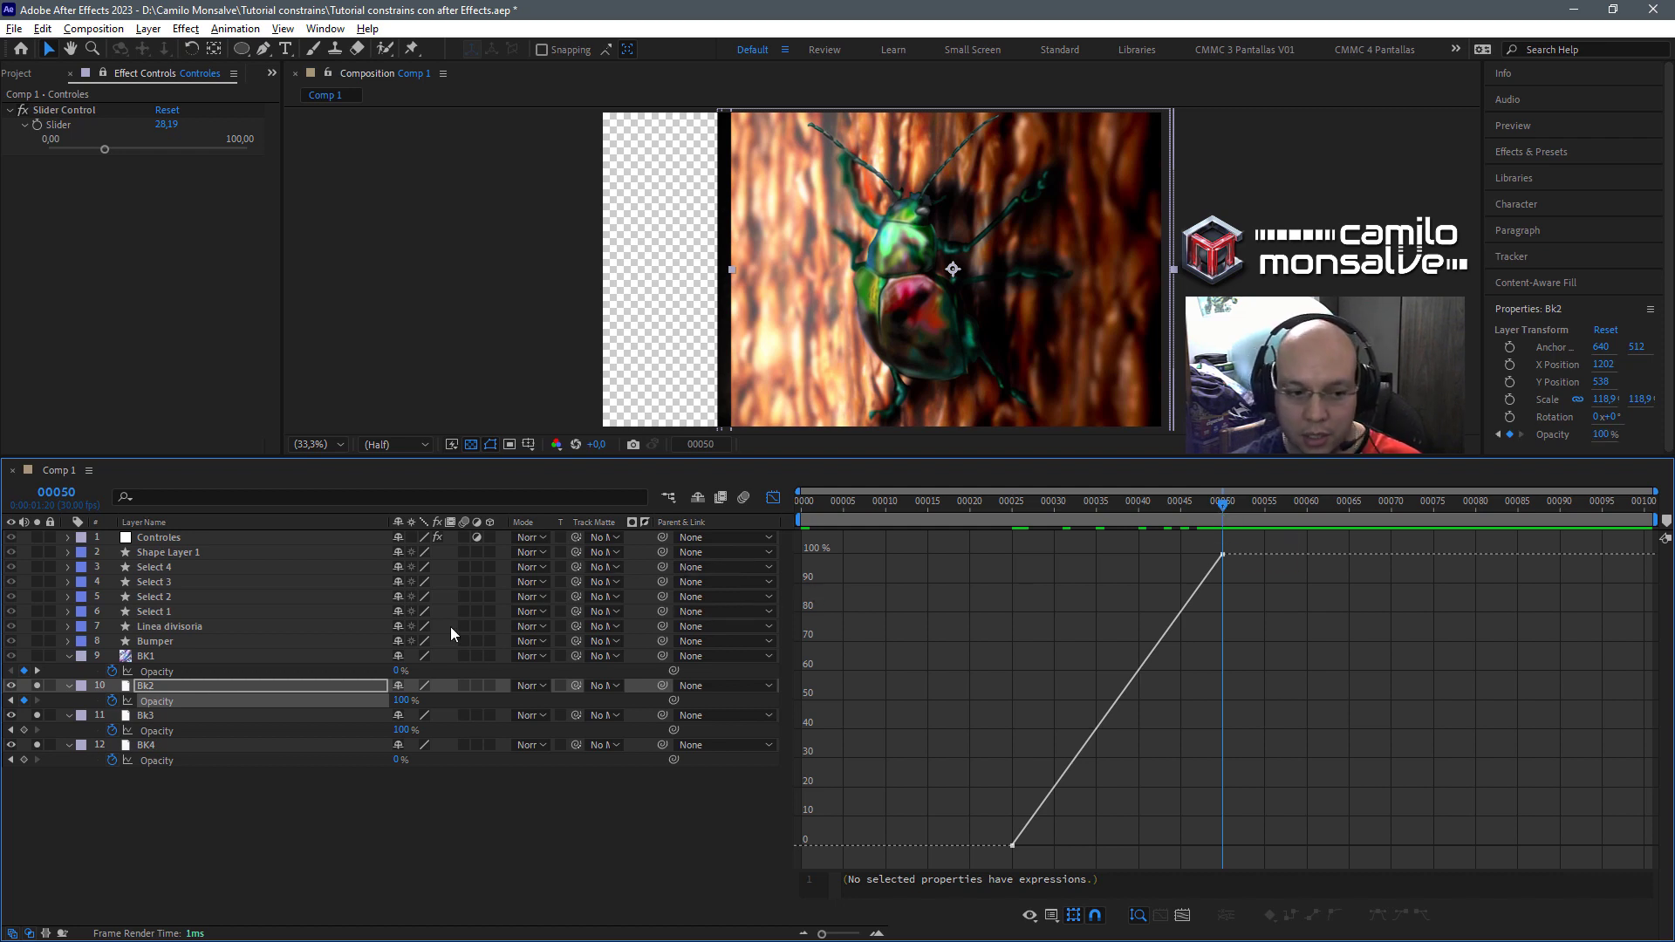
Graph BK1's Opacity curve and scrub to frame 75 to see the beetle image.
left_click(158, 661)
left_click(158, 670)
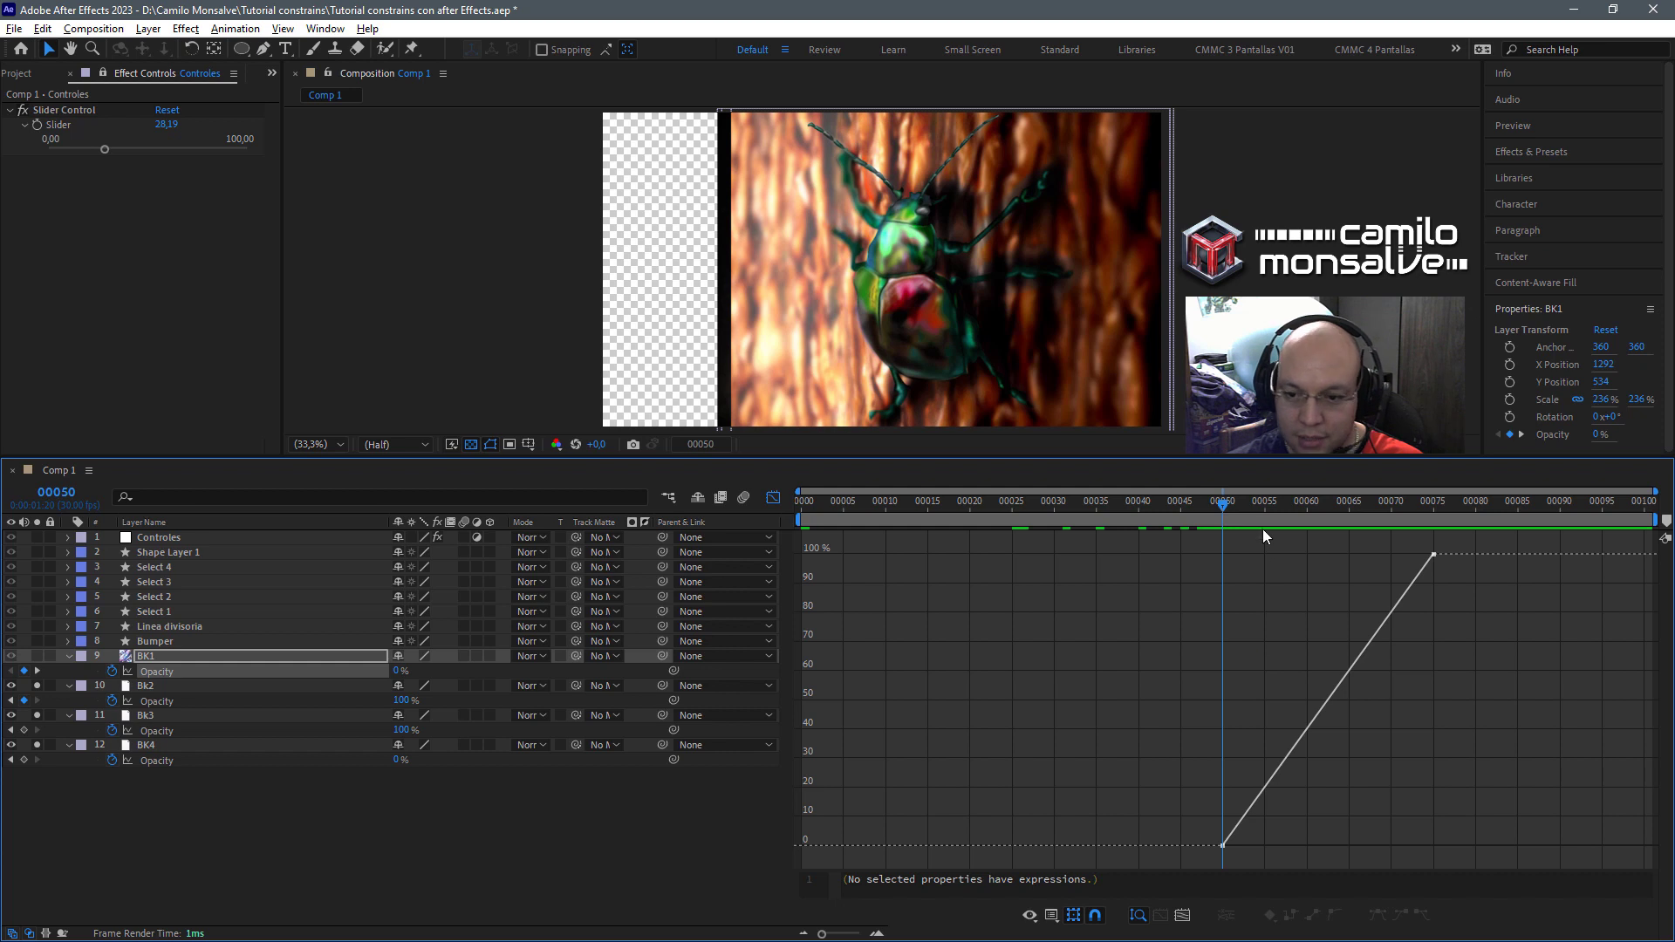
left_click_drag(1218, 504, 1431, 511)
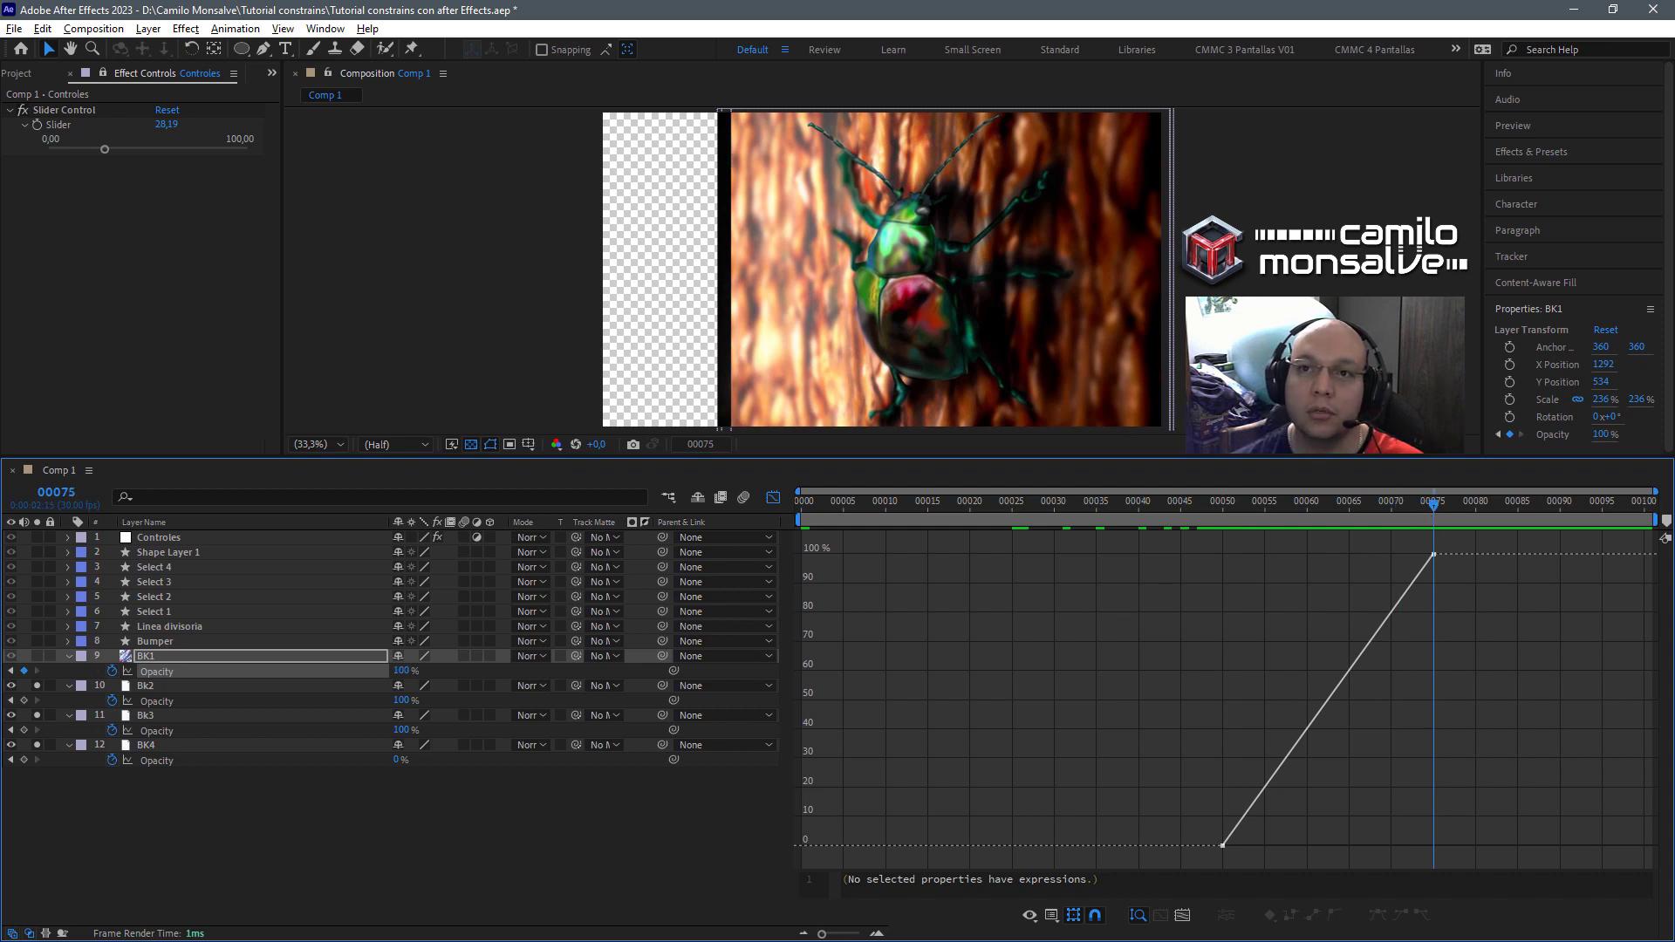
Reselect BK4's Opacity curve, then place the Notepad condition notes lower-left over the viewer.
key("alt+Tab")
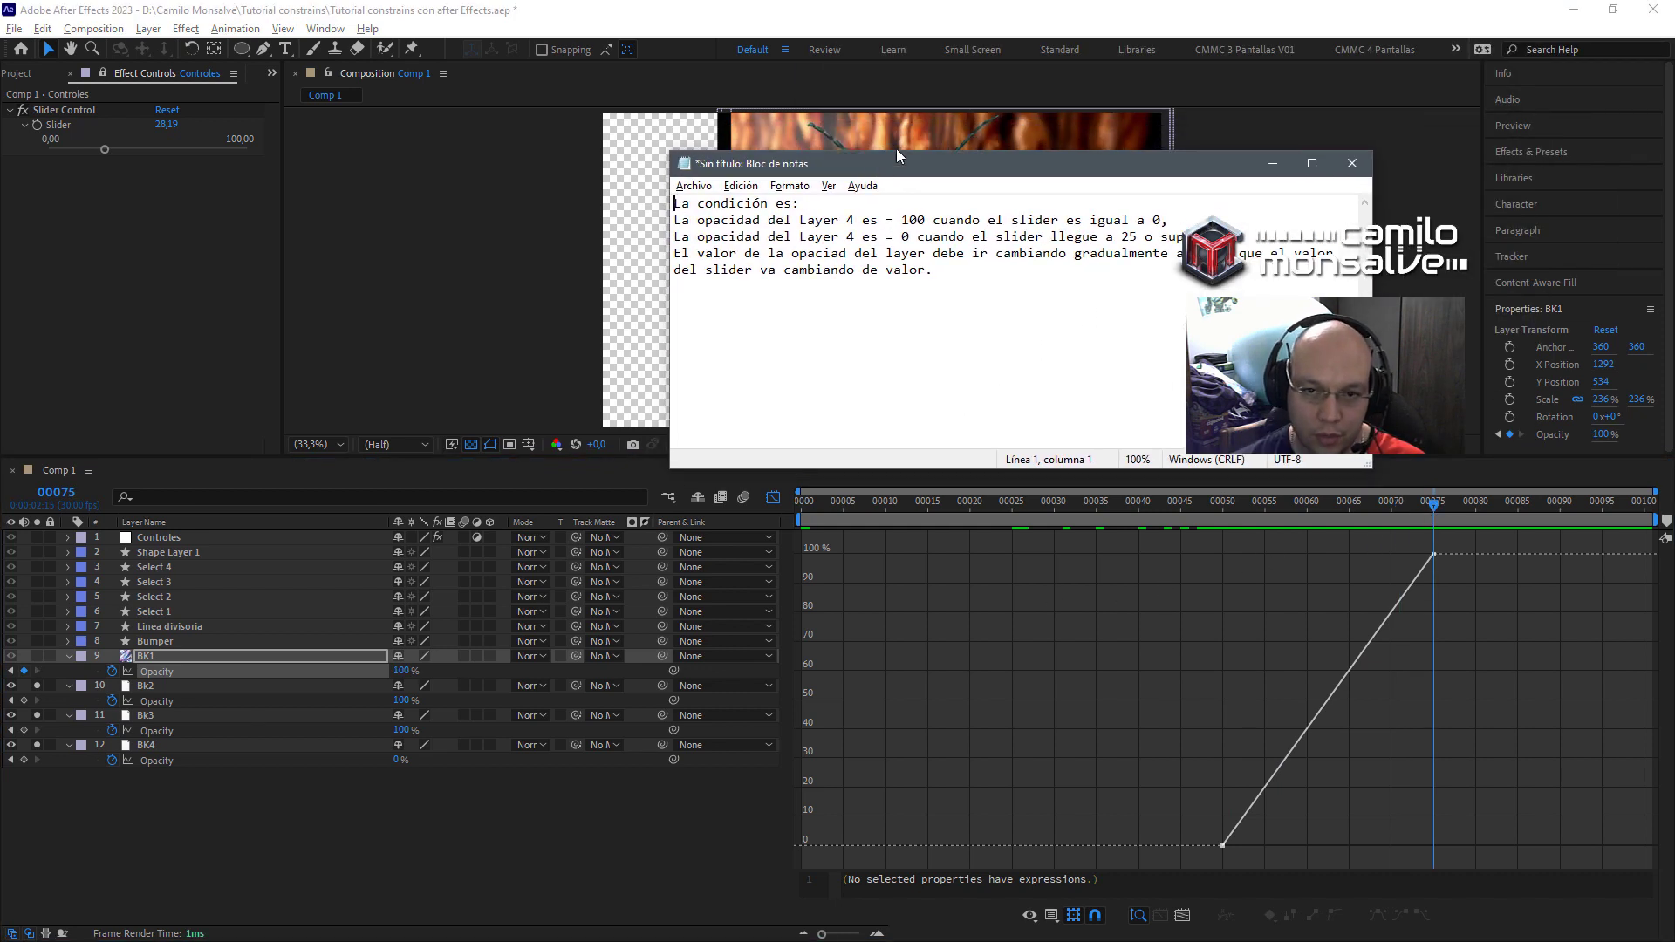
key("alt+Tab")
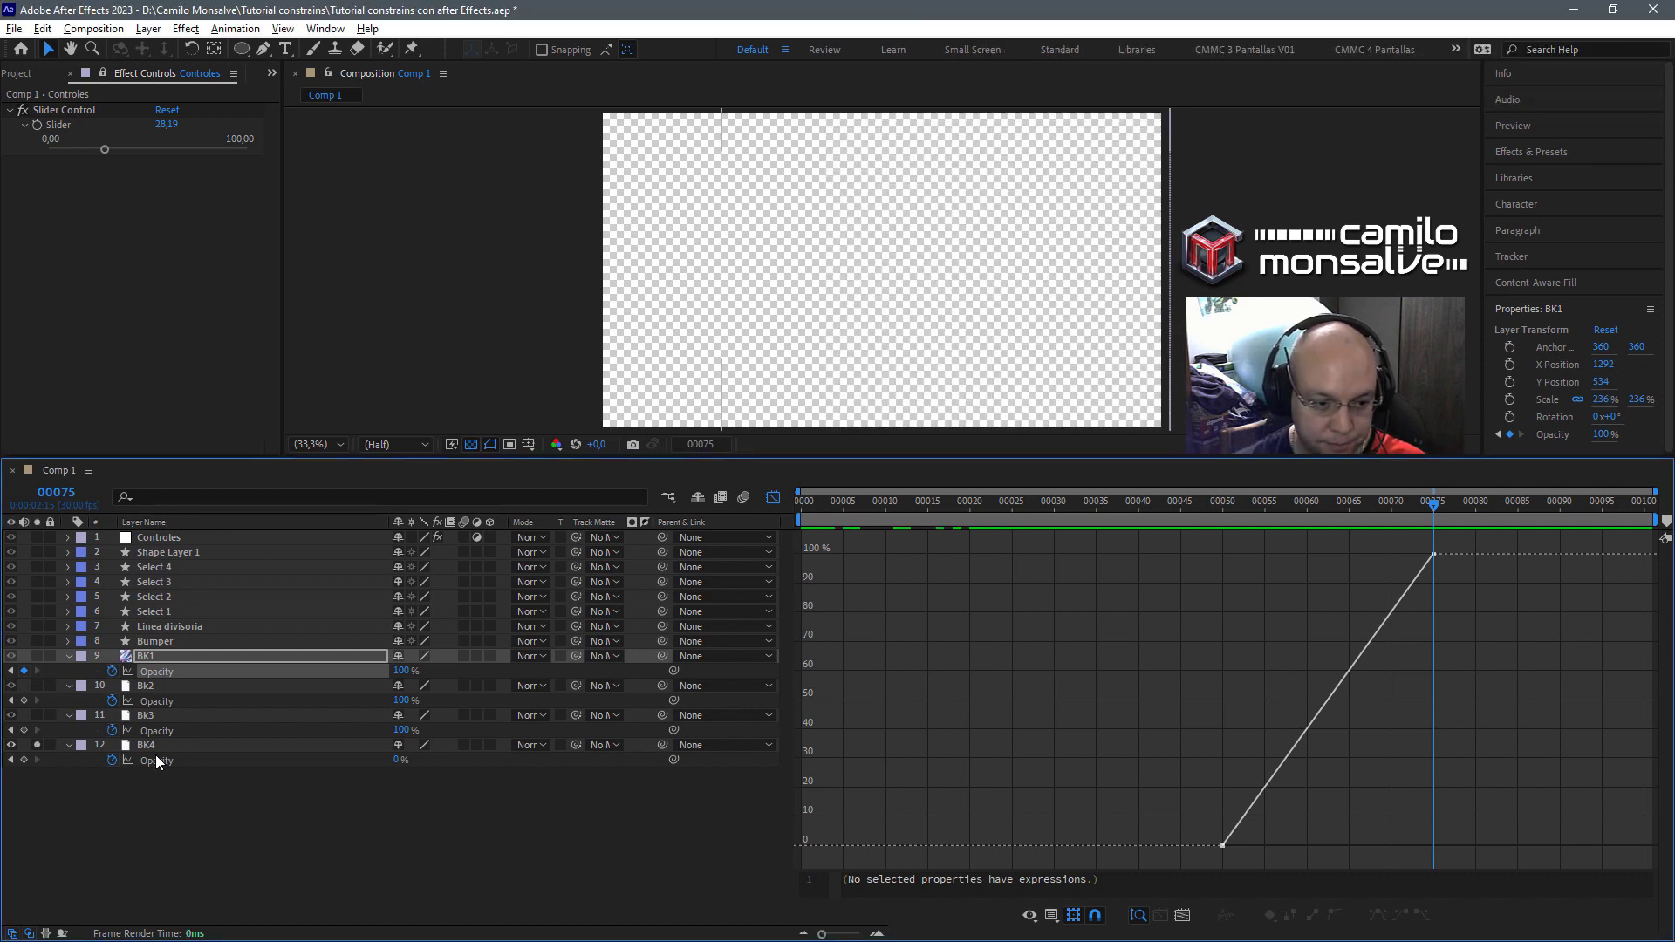
left_click(144, 746)
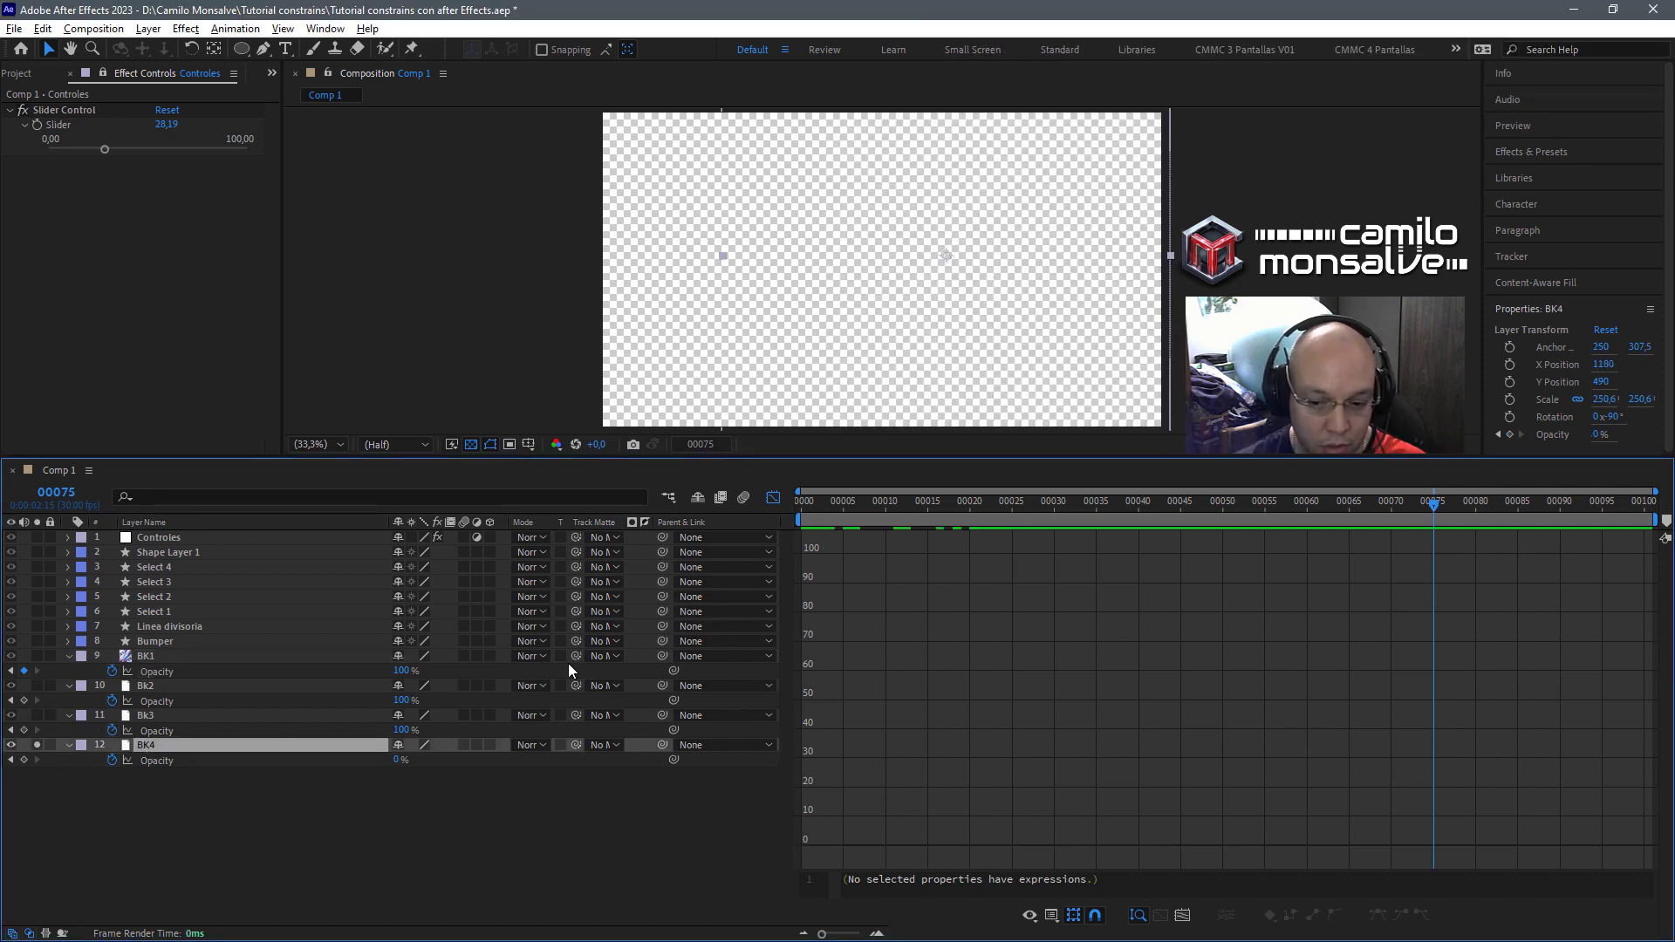
left_click(157, 760)
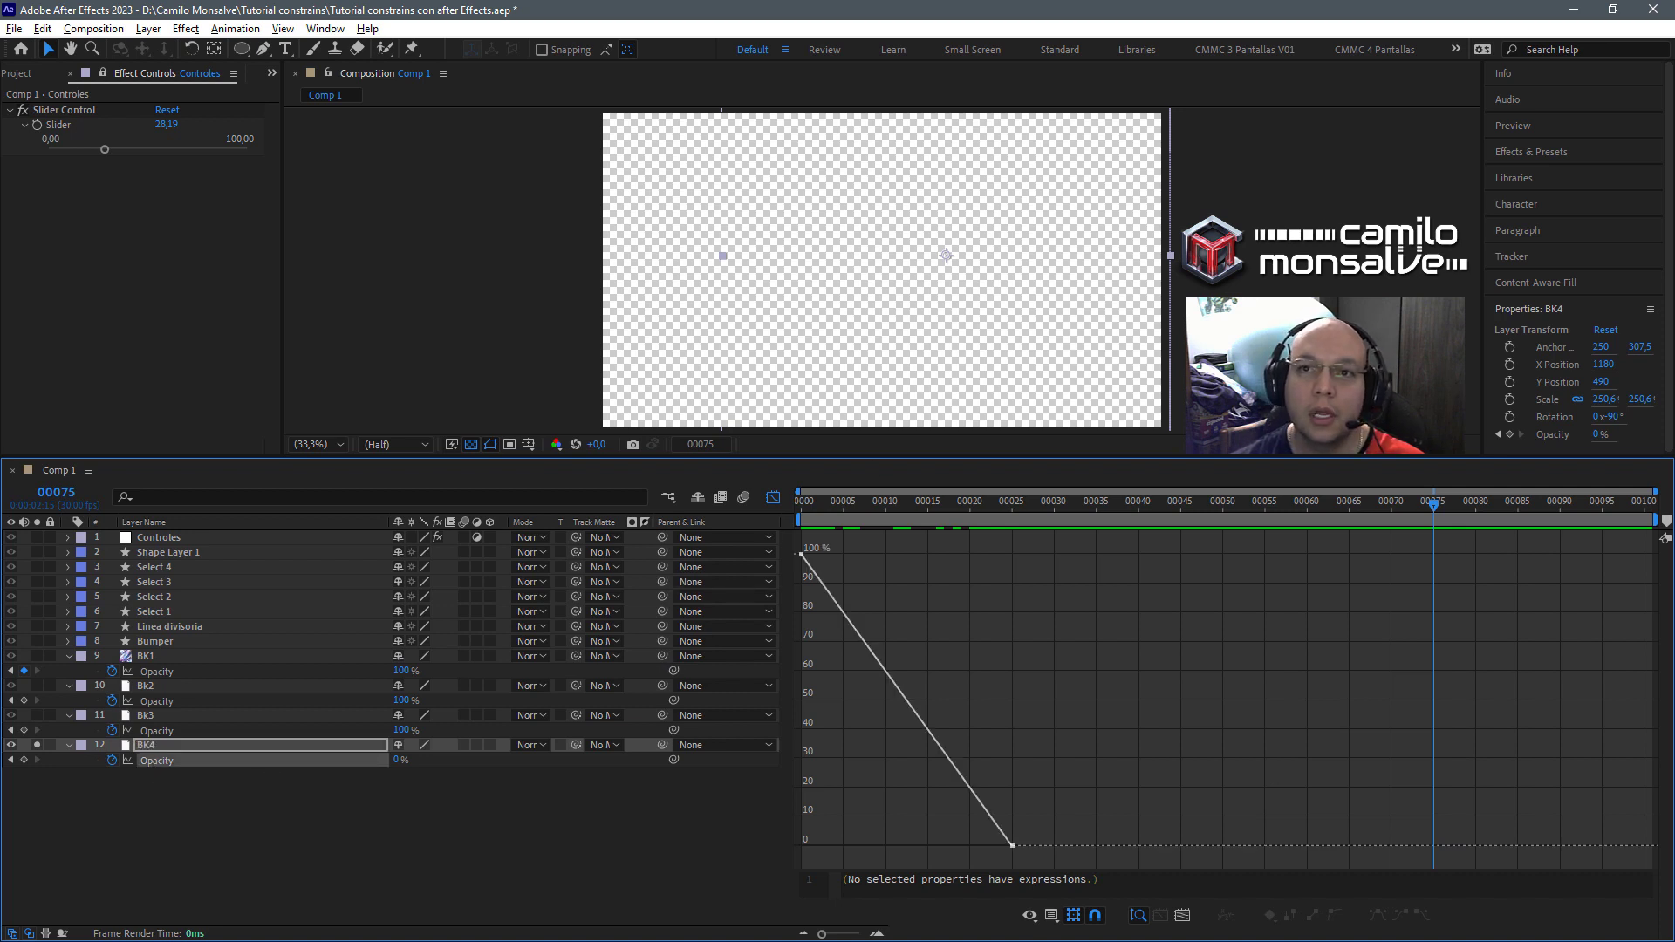
key("alt+Tab")
mouse_move(1053, 248)
left_mouse_down()
mouse_move(954, 316)
mouse_move(918, 202)
left_mouse_up()
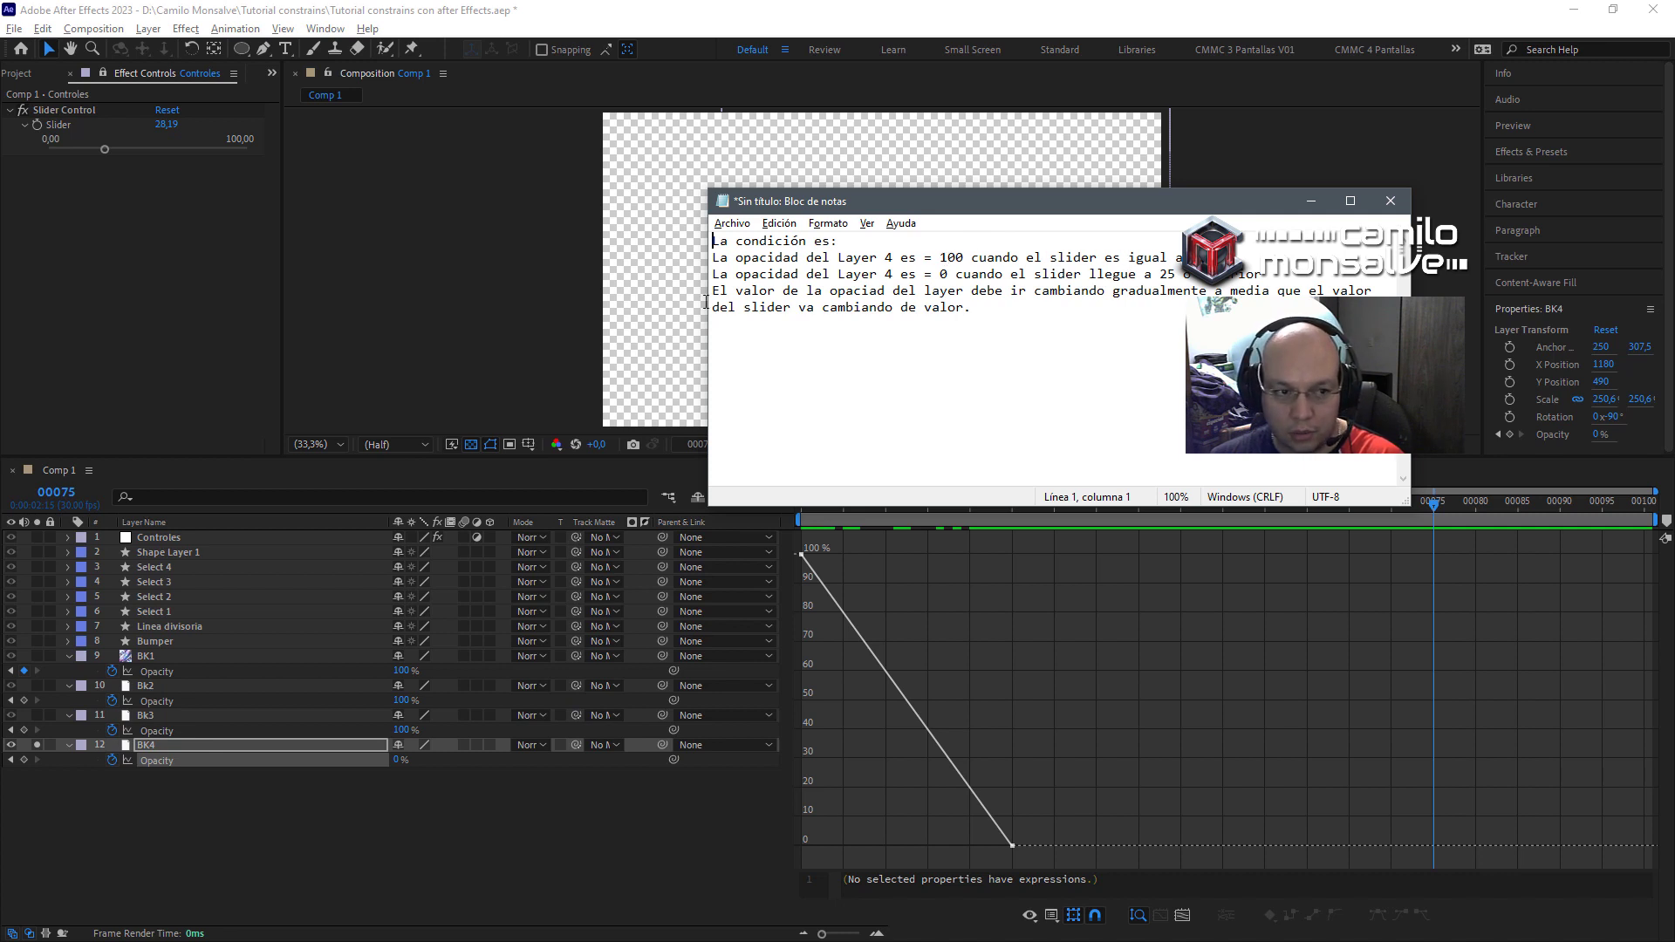
Move the notes aside, jump to frame 25, and set the Controles slider to 25.
left_click_drag(108, 145, 45, 143)
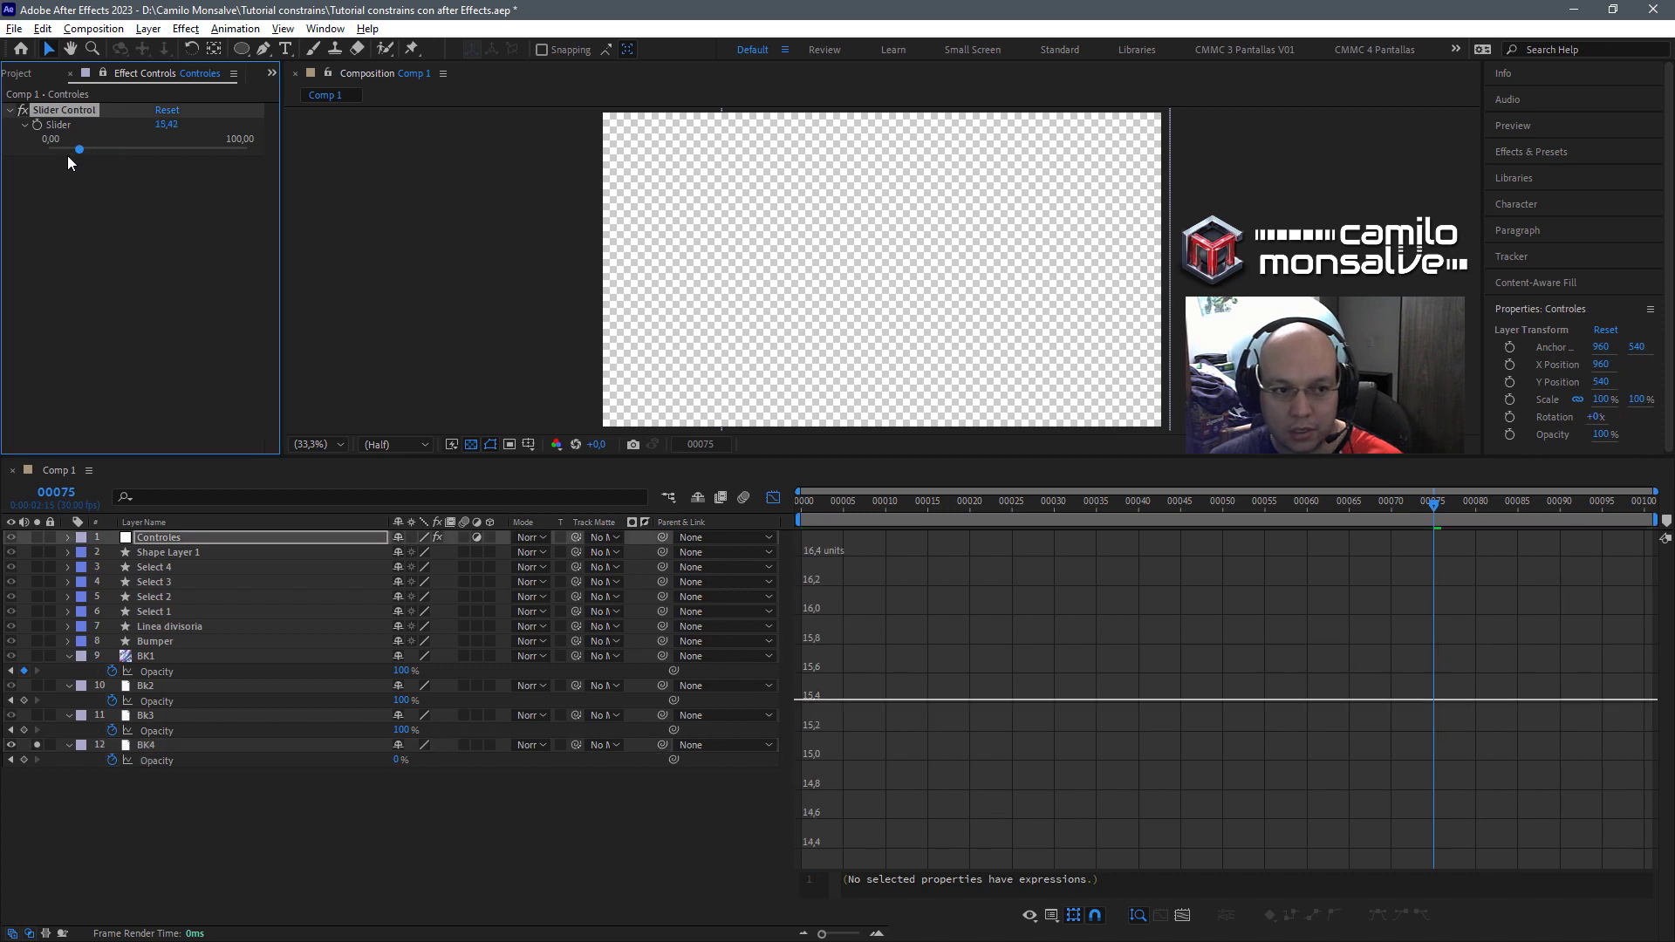
key("alt+Tab")
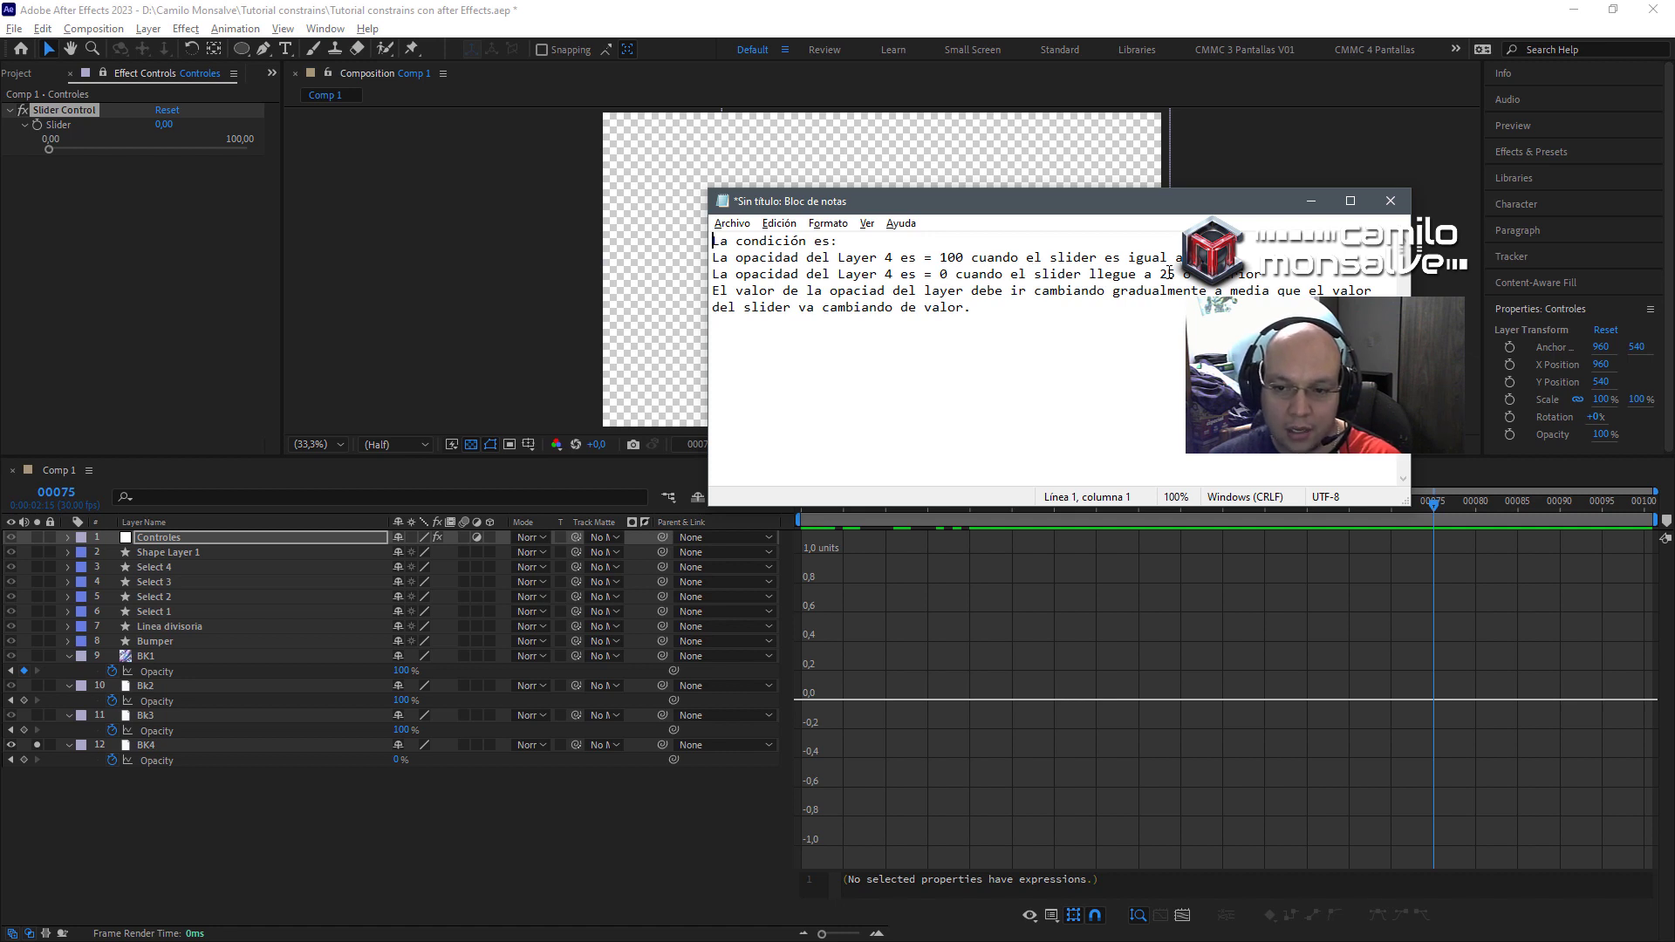
left_click_drag(1190, 201, 1186, 0)
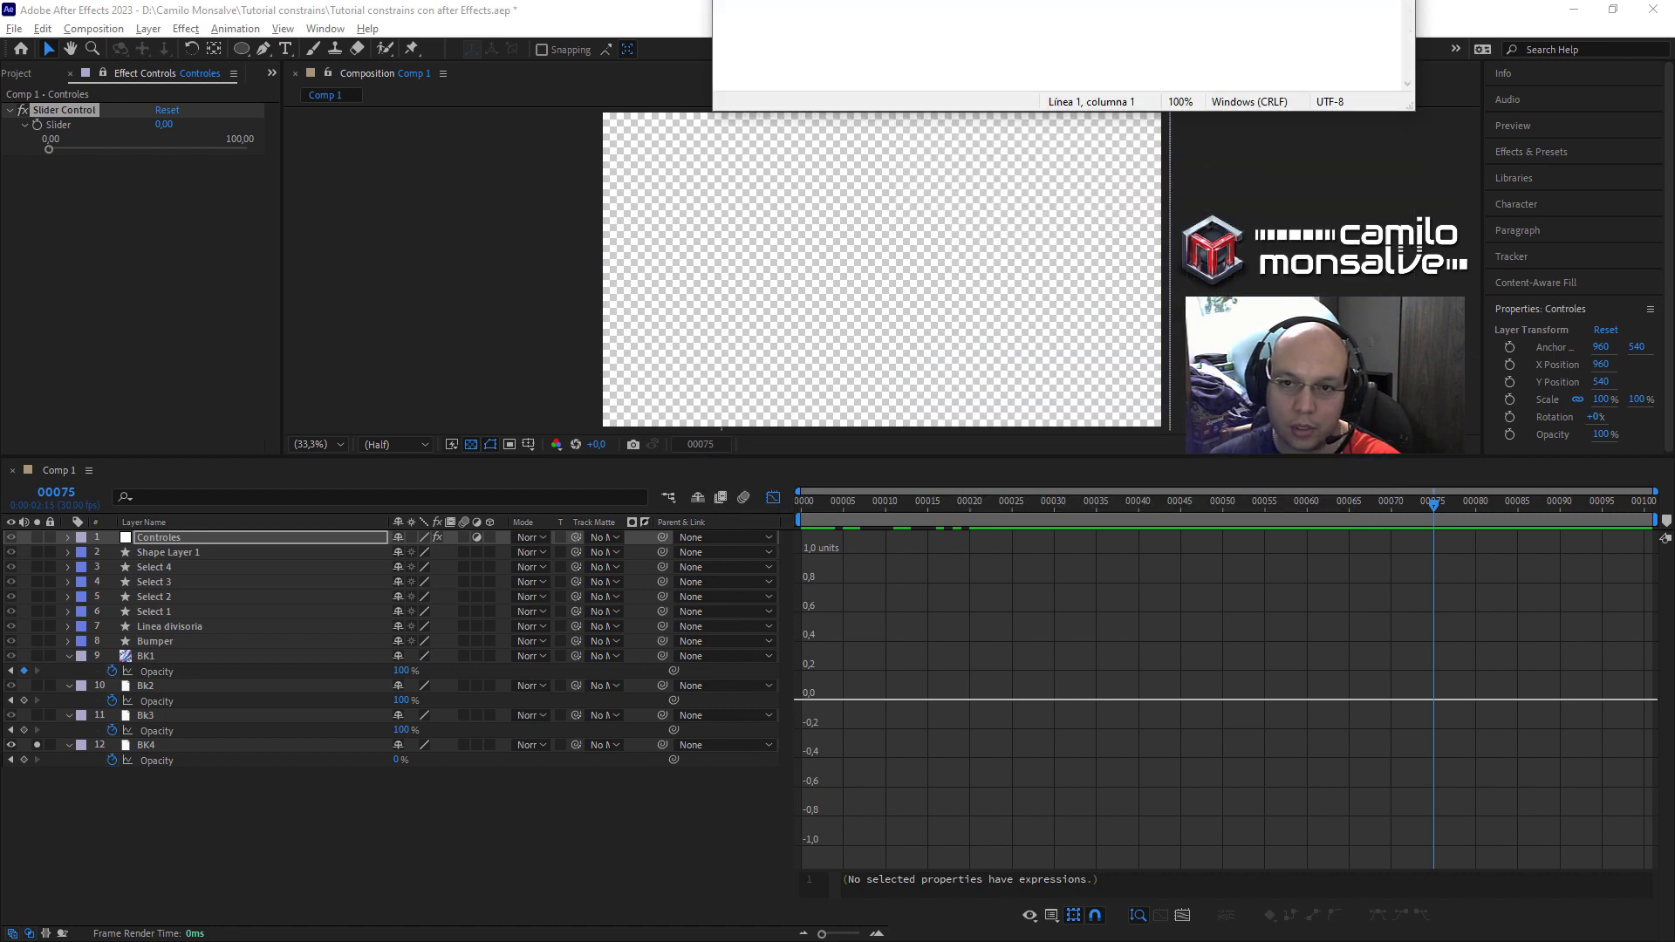
left_click(1013, 507)
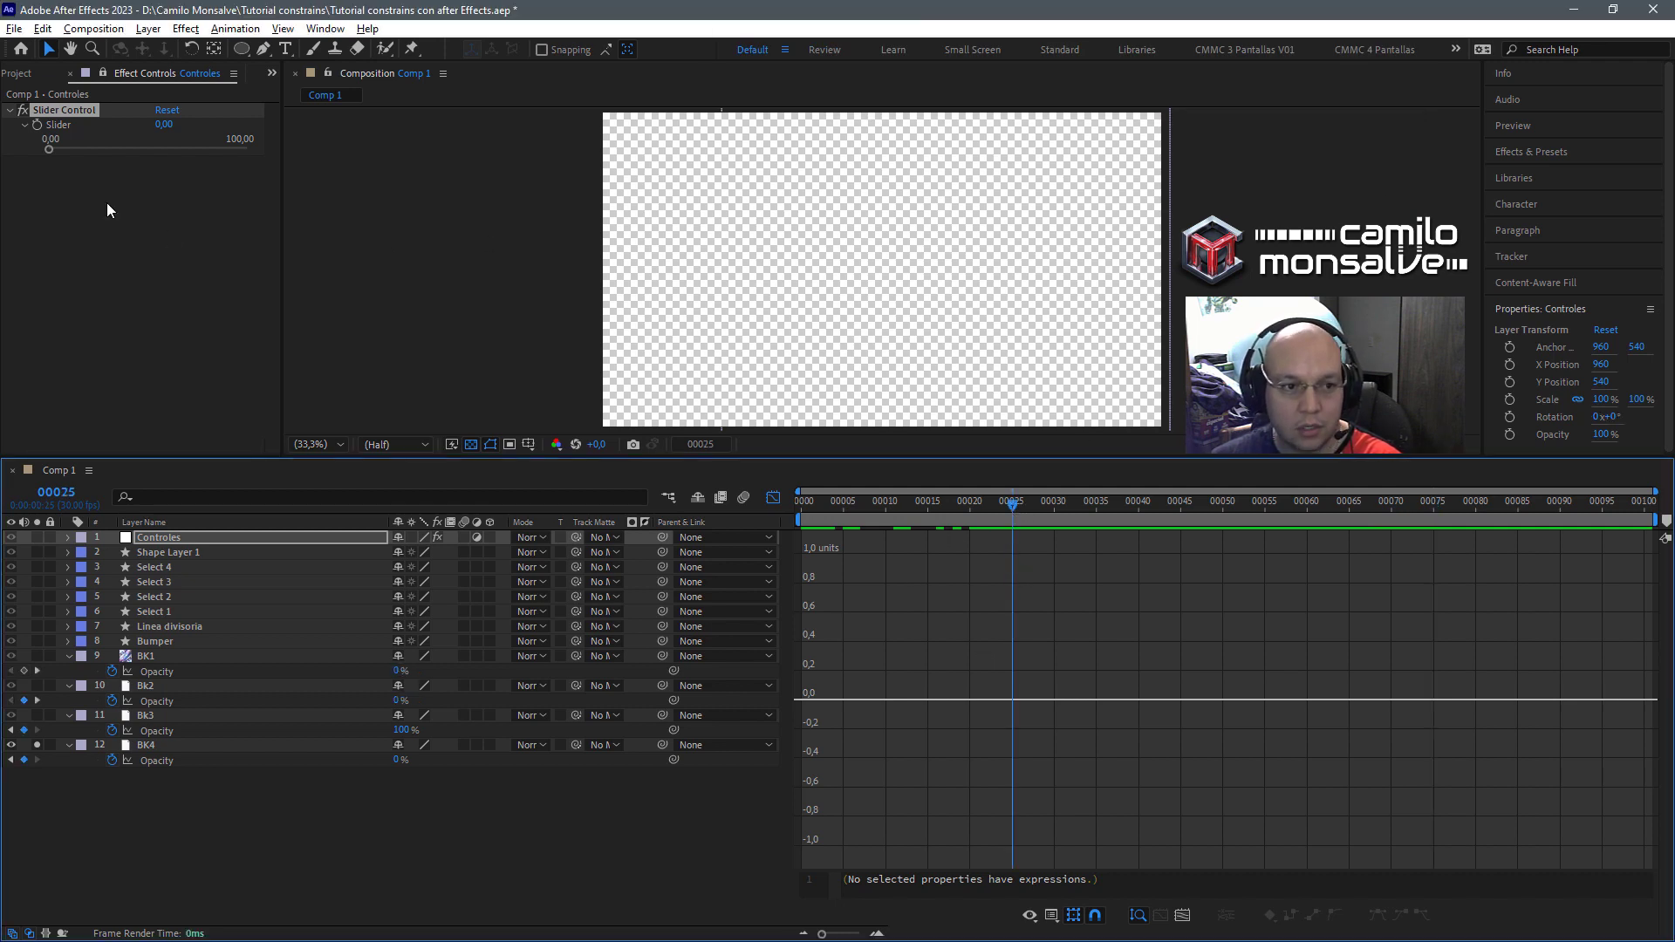
left_click_drag(45, 148, 102, 148)
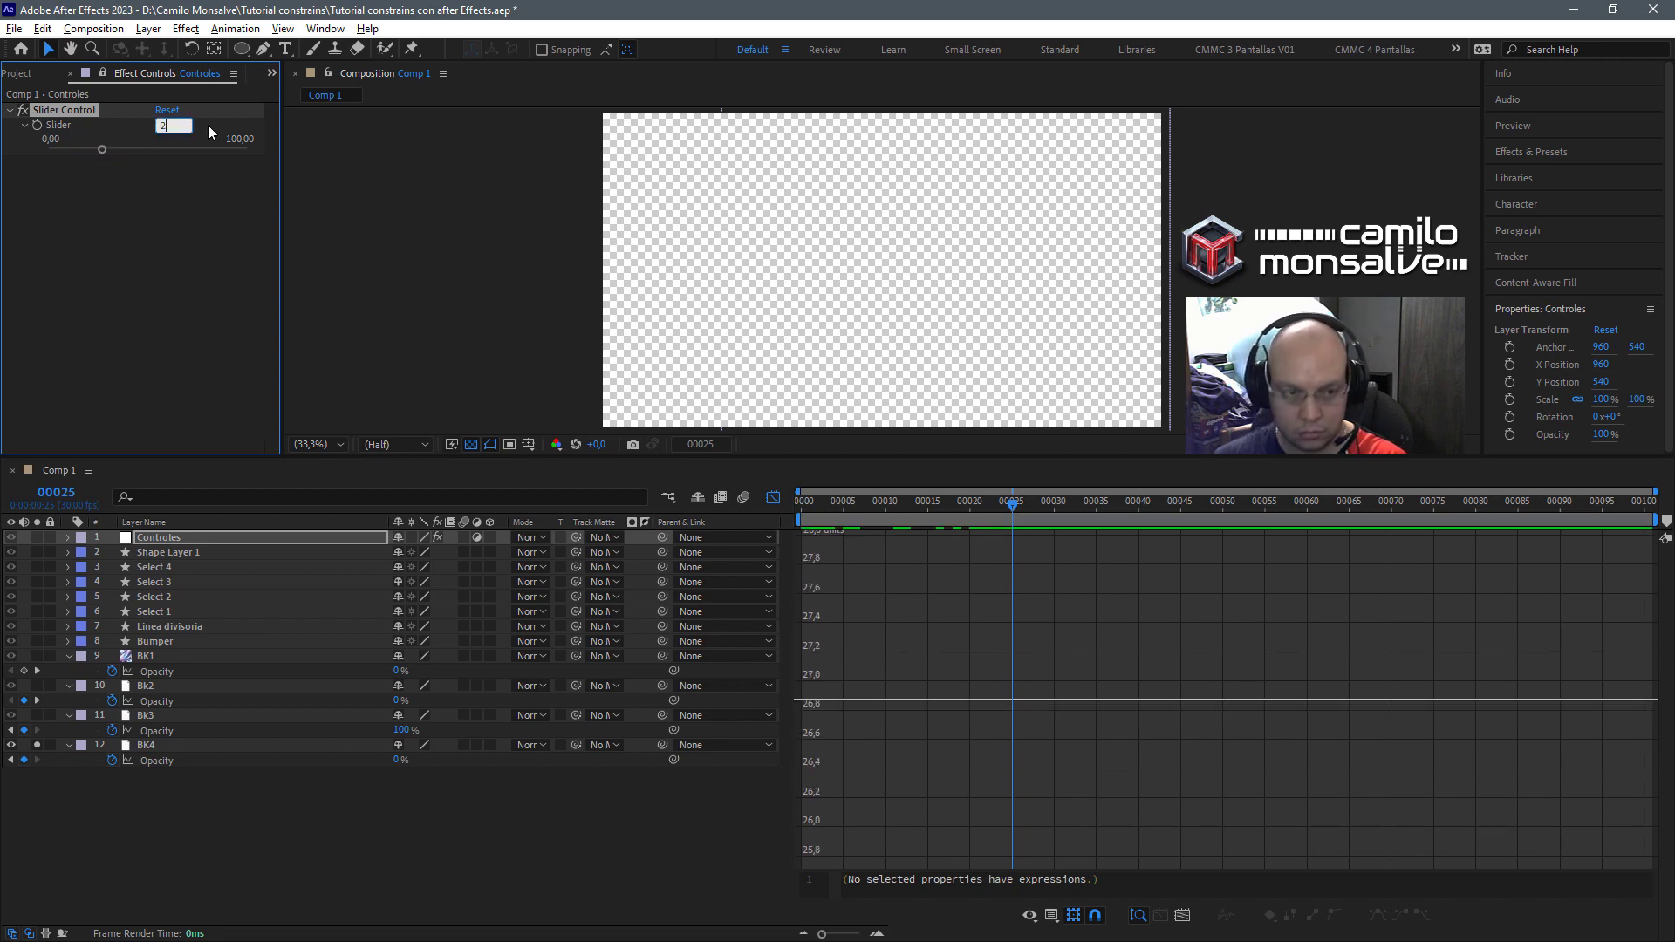
type("5")
key("Return")
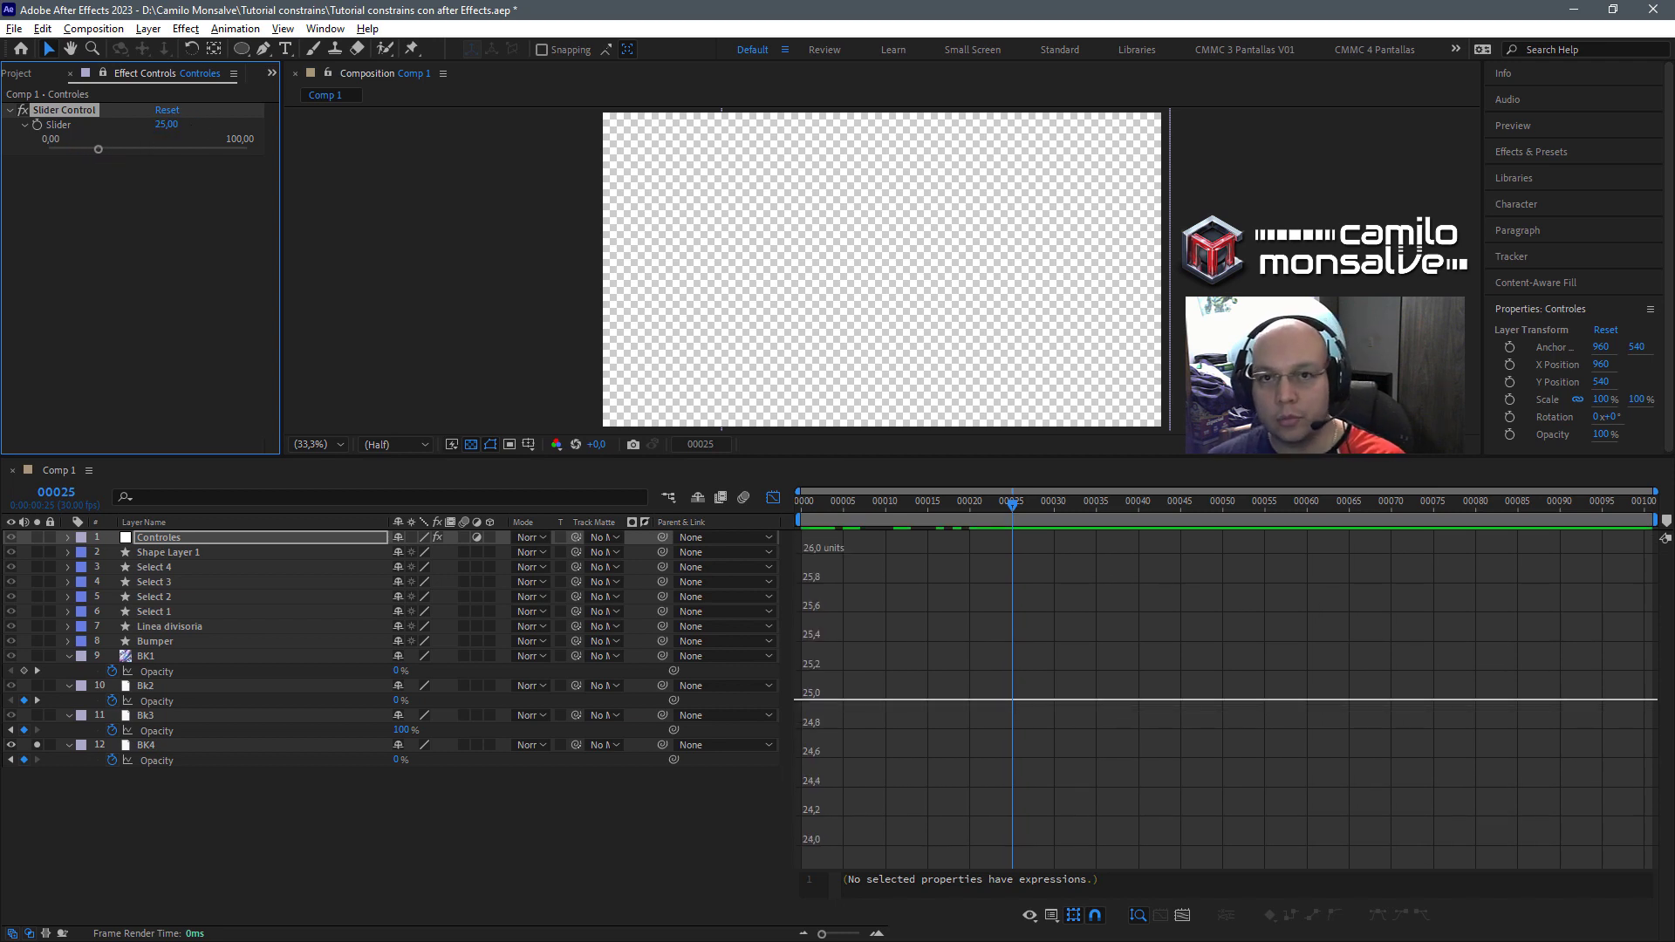
key("alt+Tab")
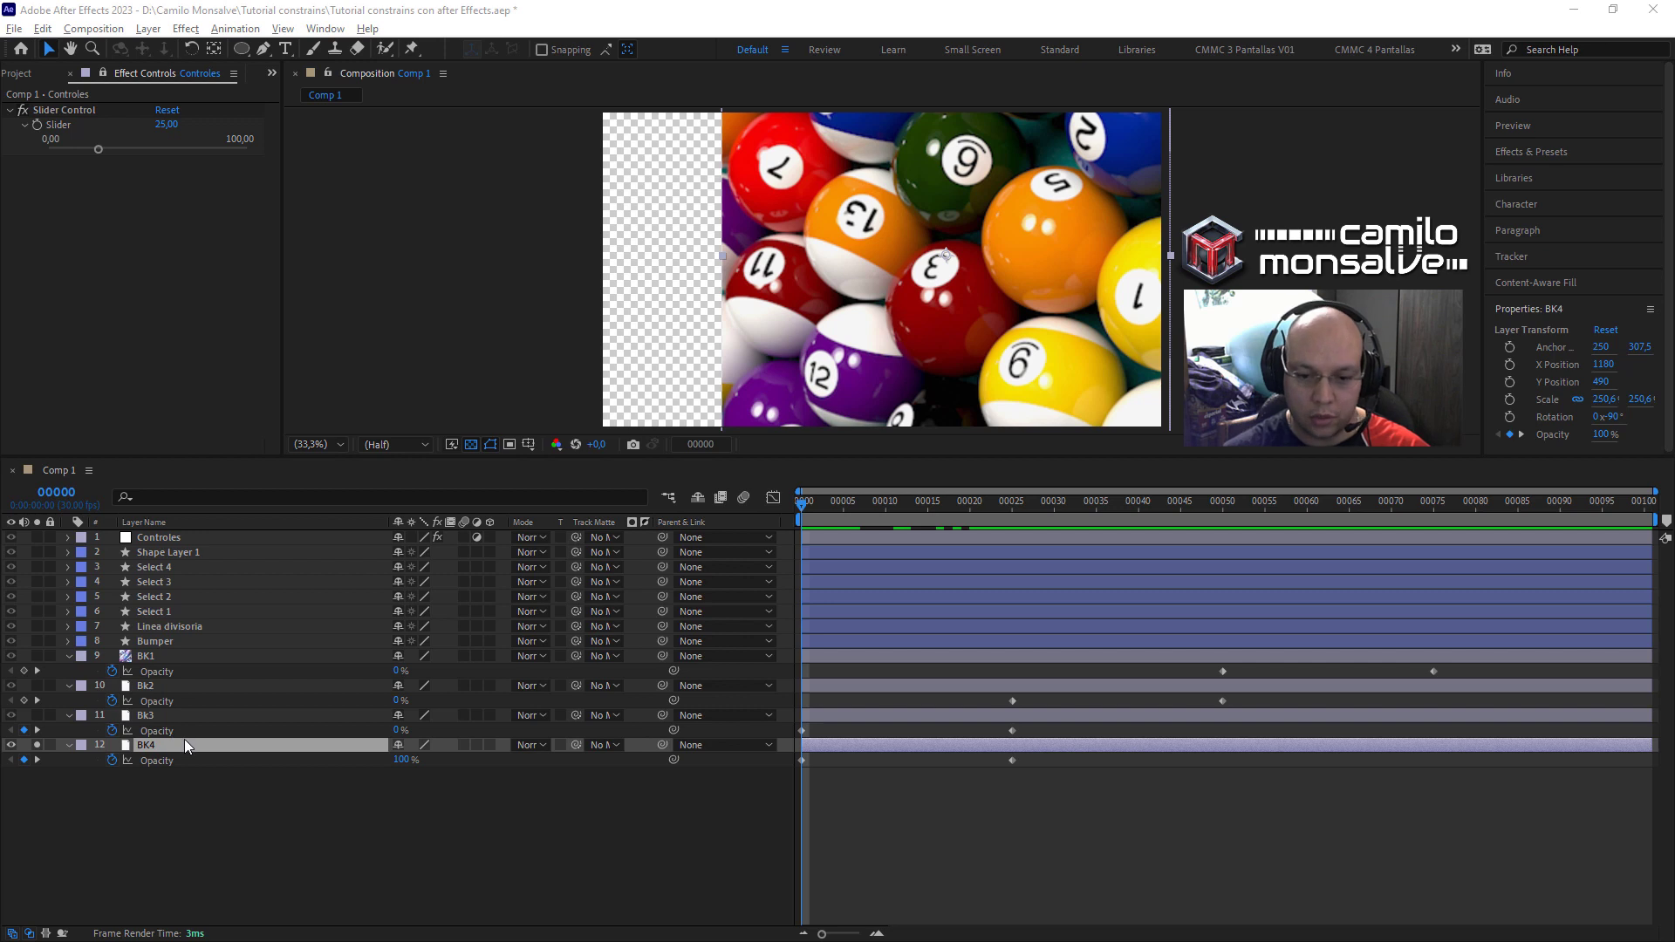
Clear BK4's Opacity keyframes and add an expression: slider = Controles Slider Control, then 'linear'.
left_click(113, 759)
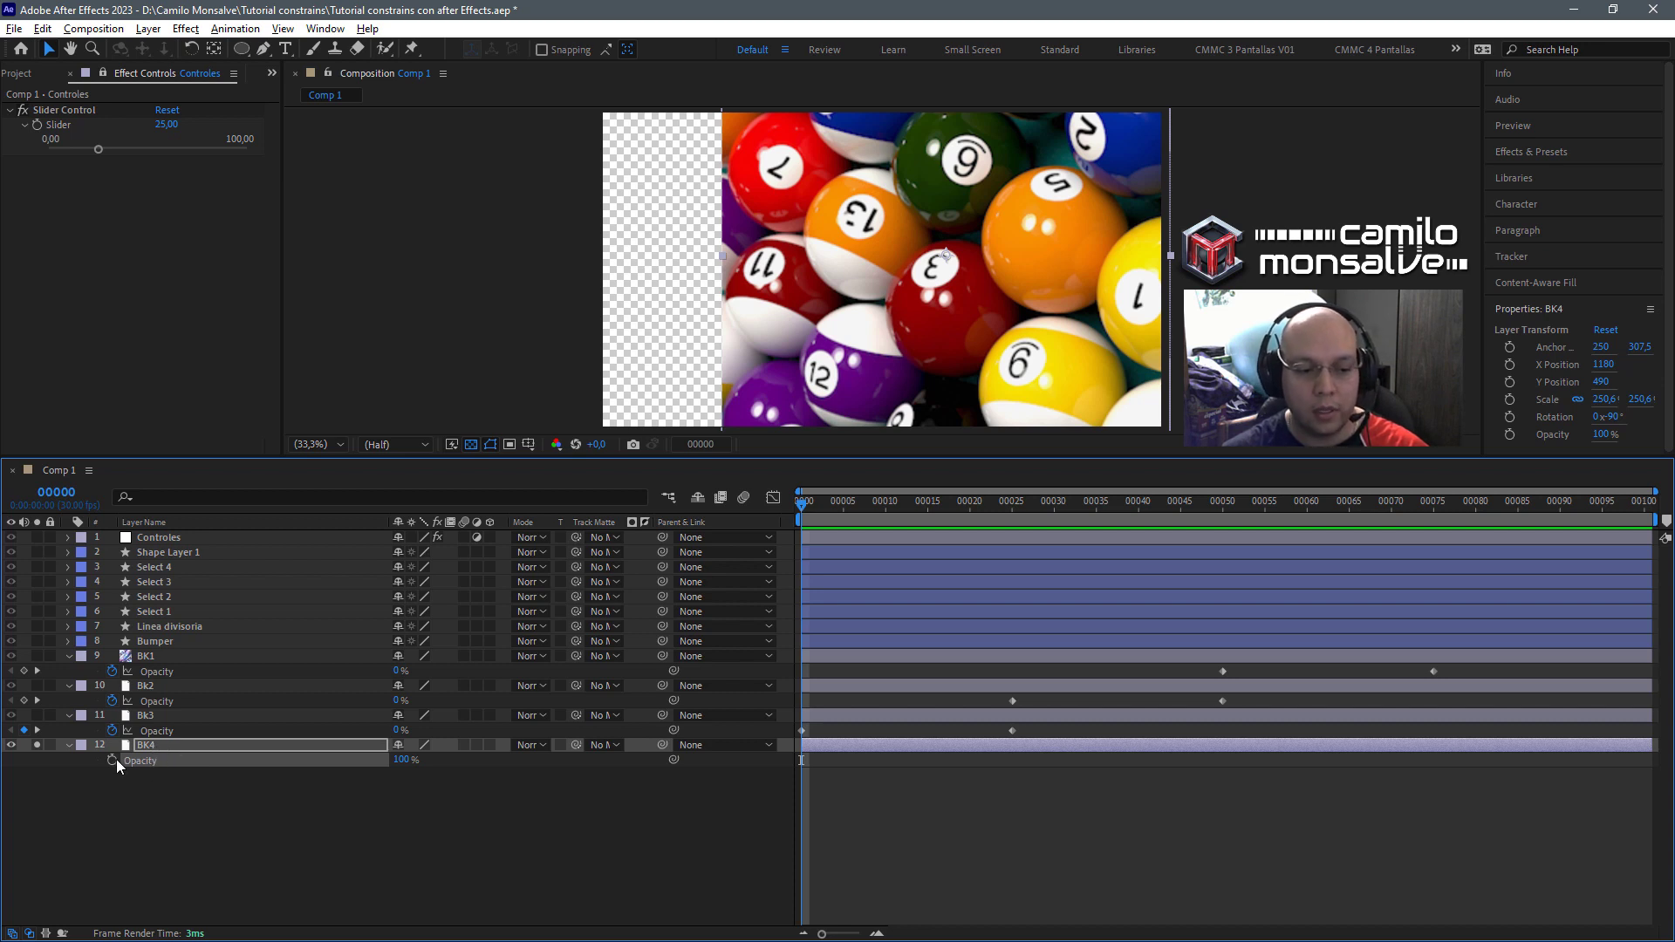
left_click(112, 759, "alt")
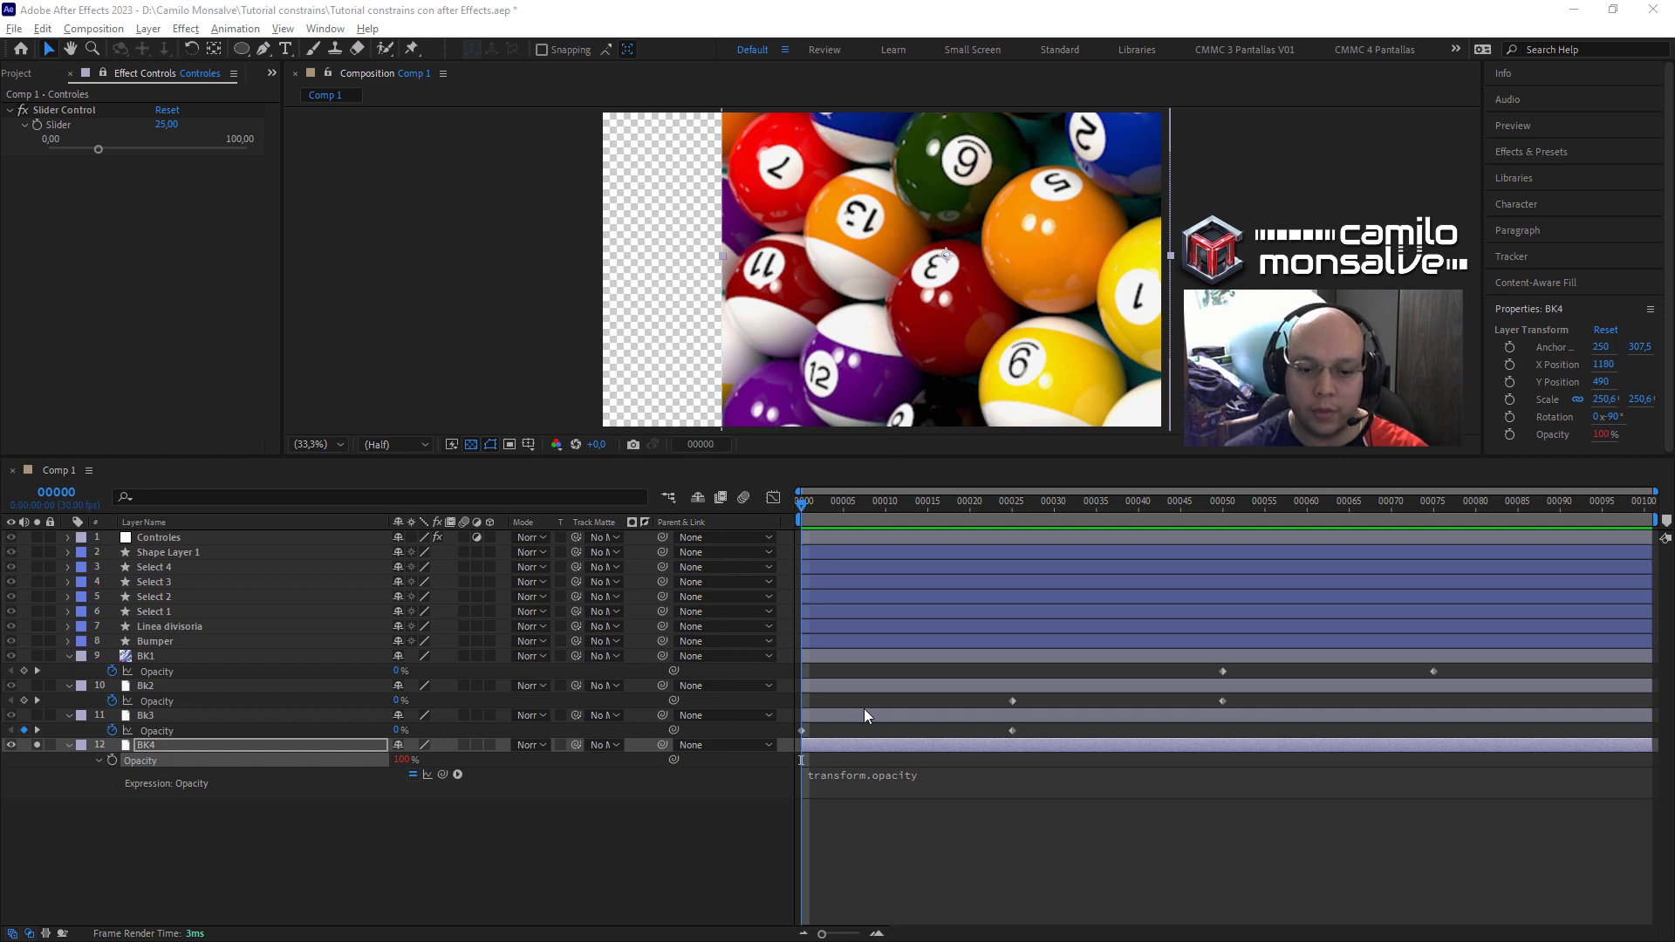
left_click(867, 776)
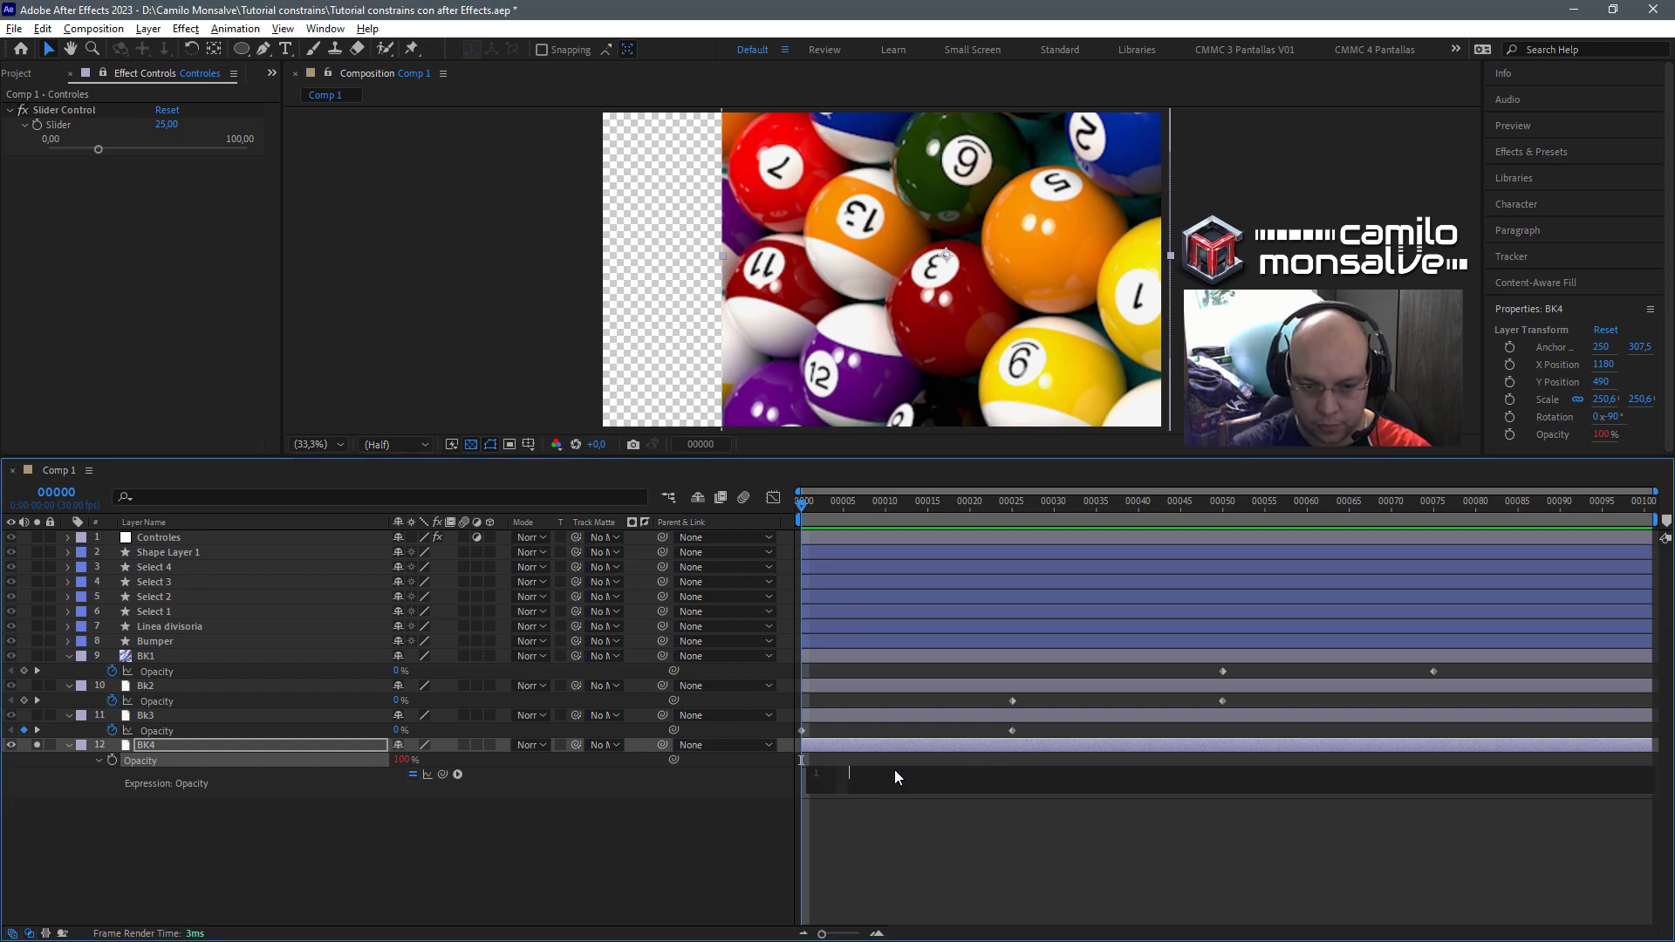
type("Slider")
key("BackSpace")
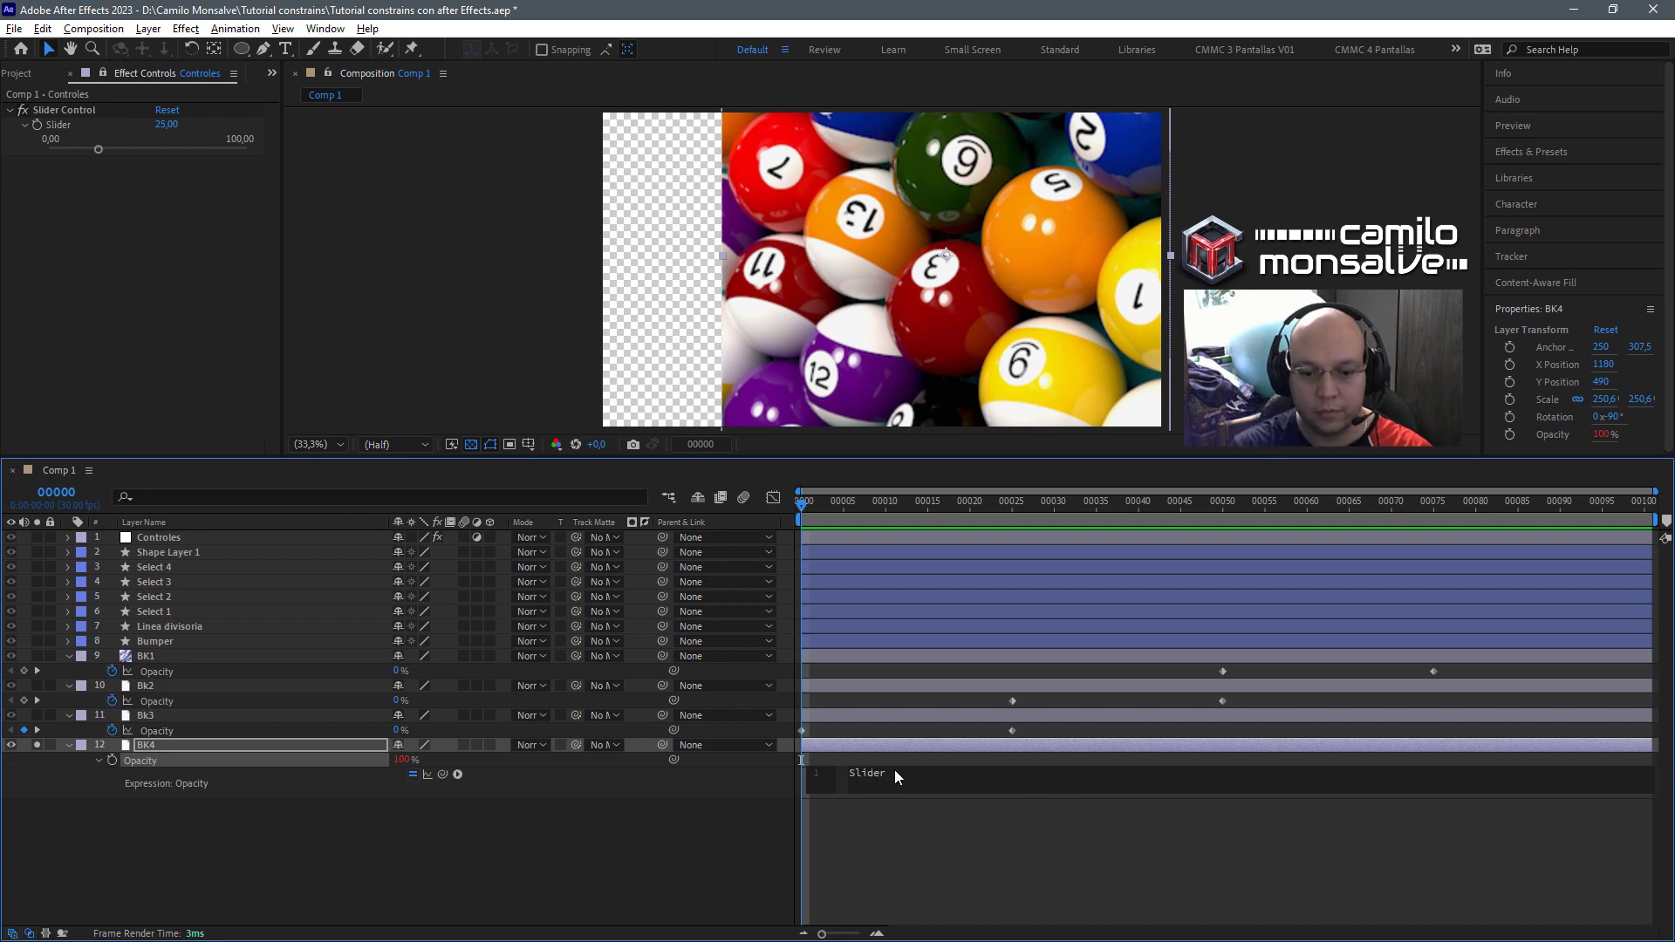
key("BackSpace")
key("BackSpace")
key("BackSpace")
key("BackSpace")
key("BackSpace")
type("slider ")
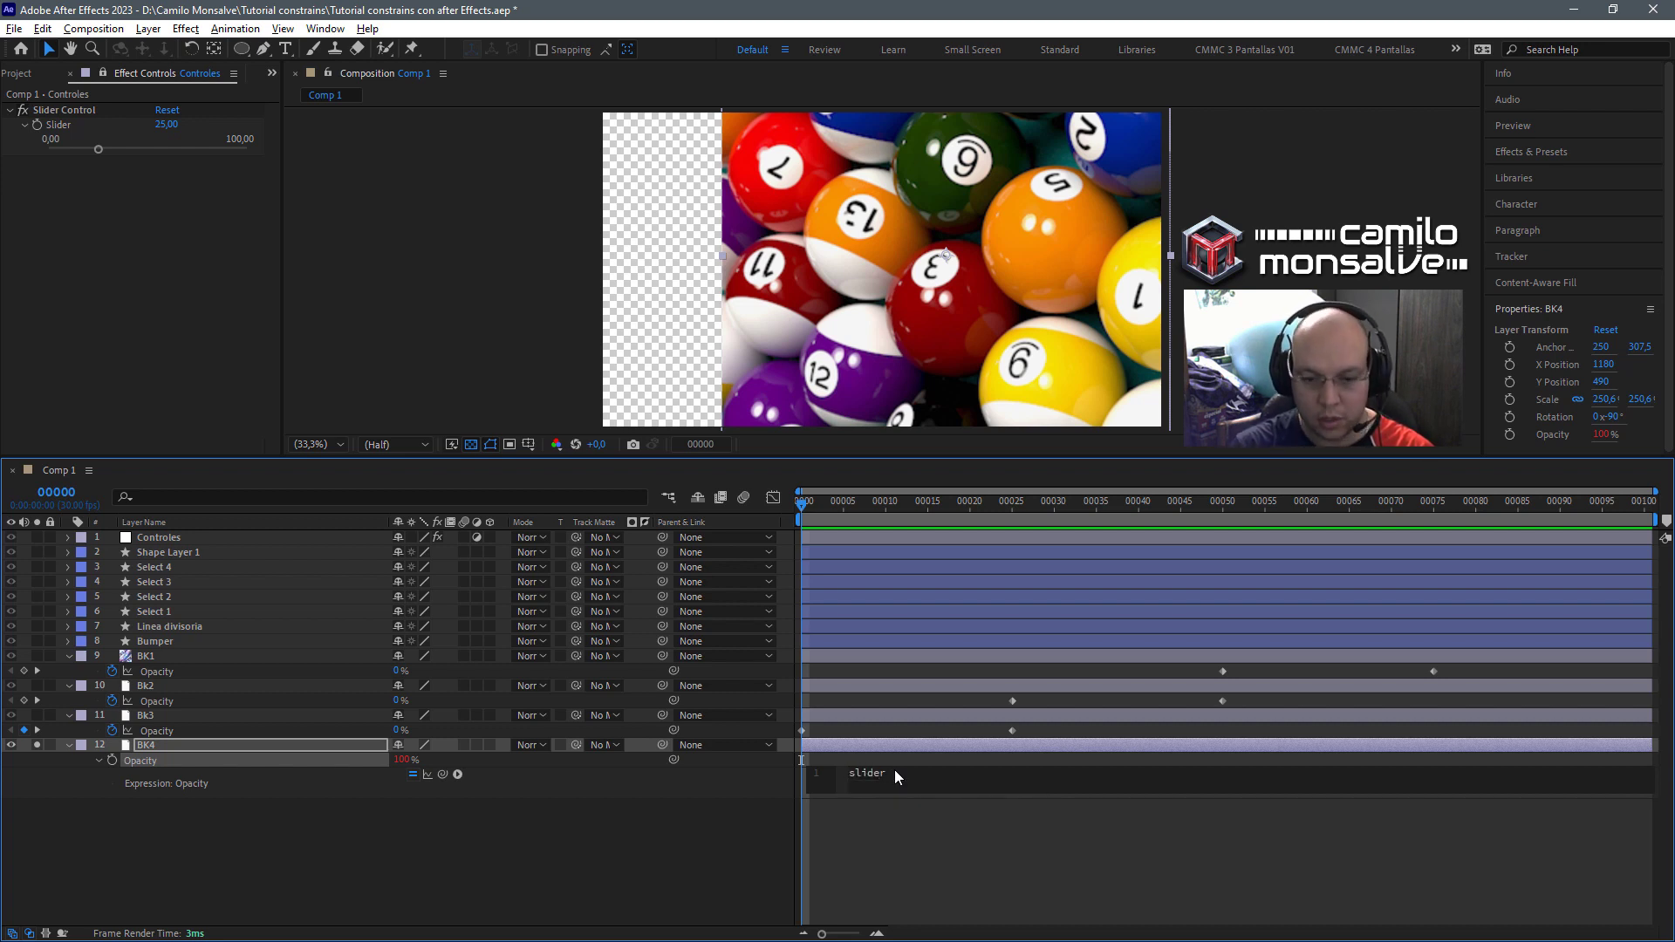
type("=")
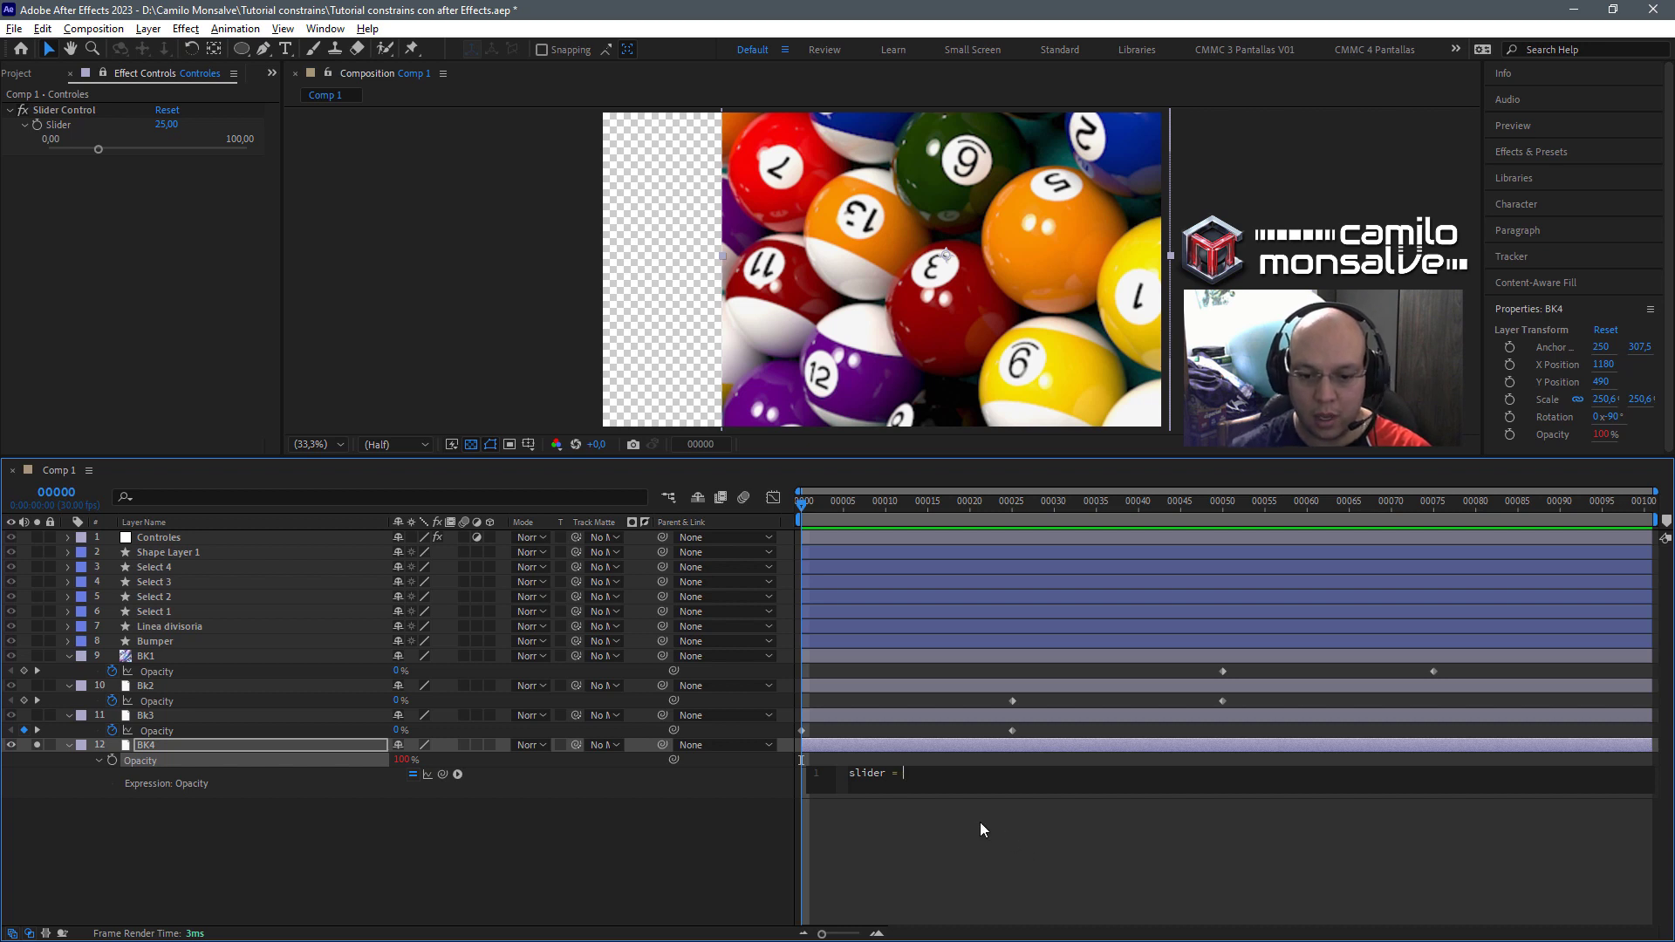
left_click_drag(441, 772, 59, 123)
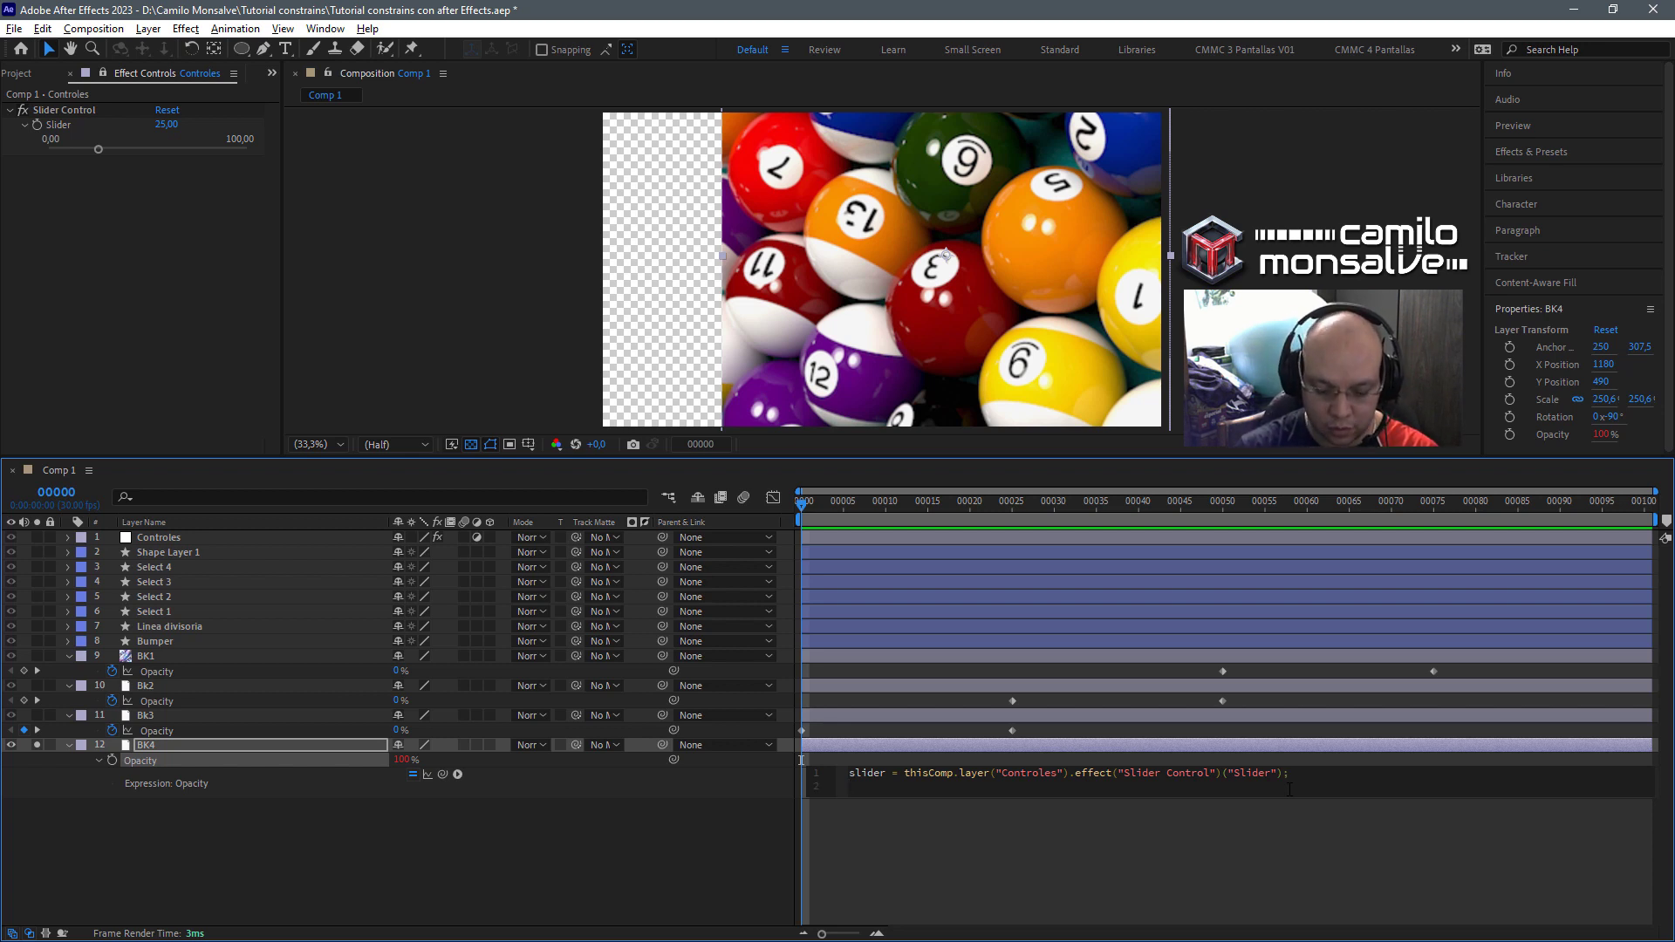
type("linear")
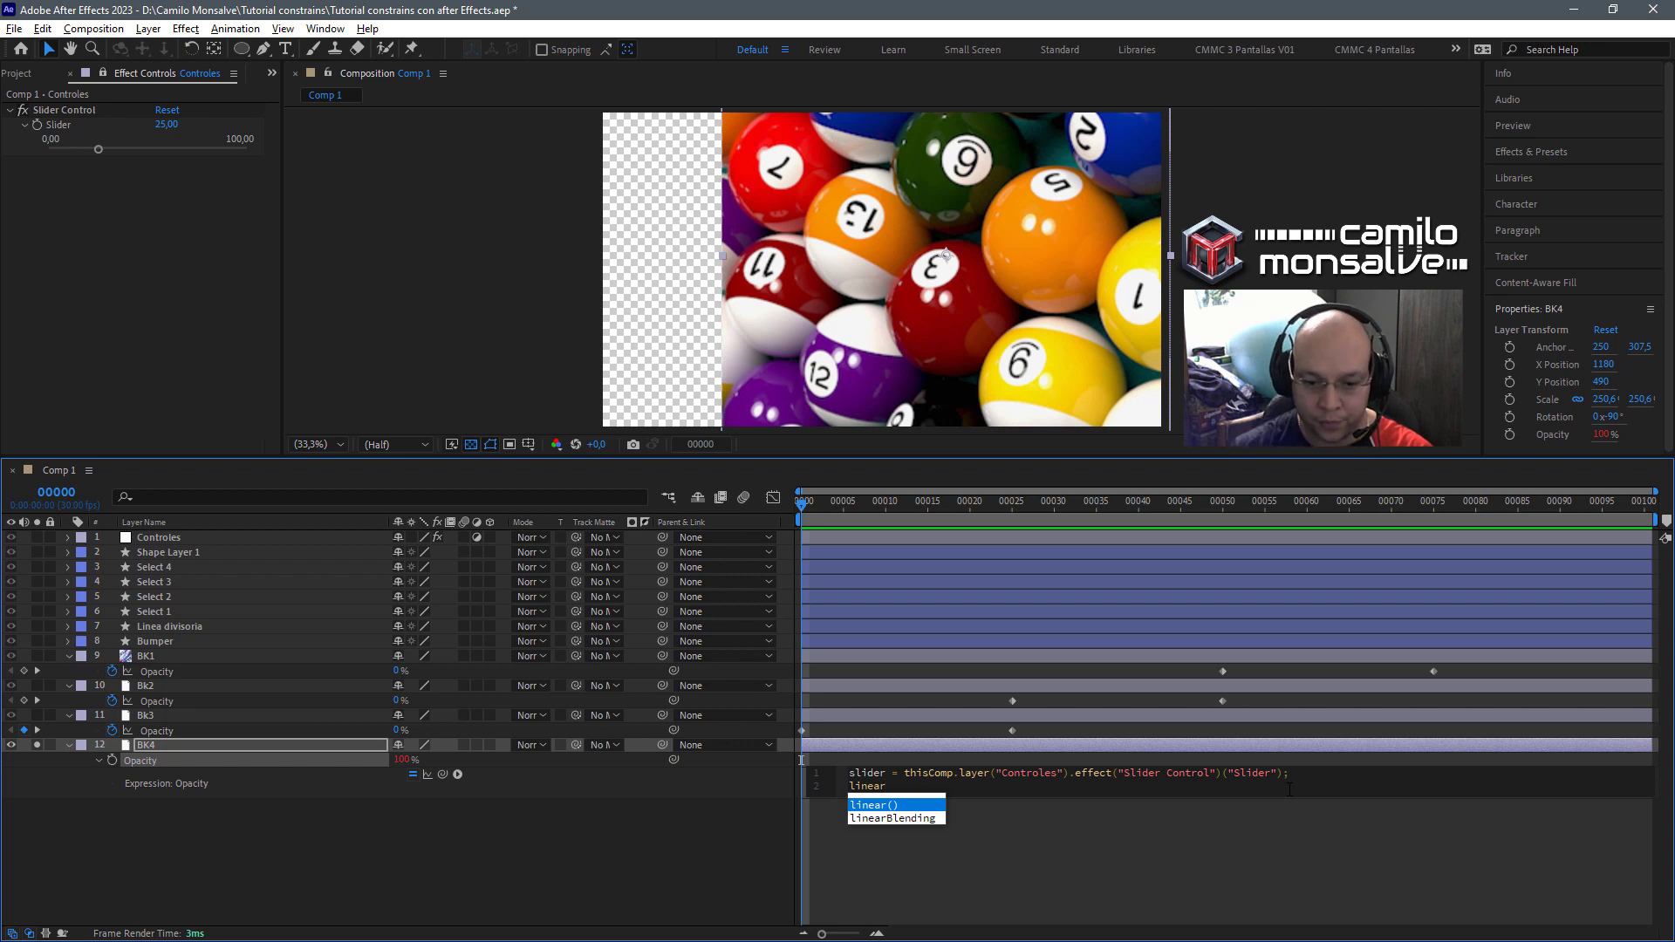
Complete BK4's opacity expression as linear(slider, 0, 25, 100, 0) and commit it.
key("Return")
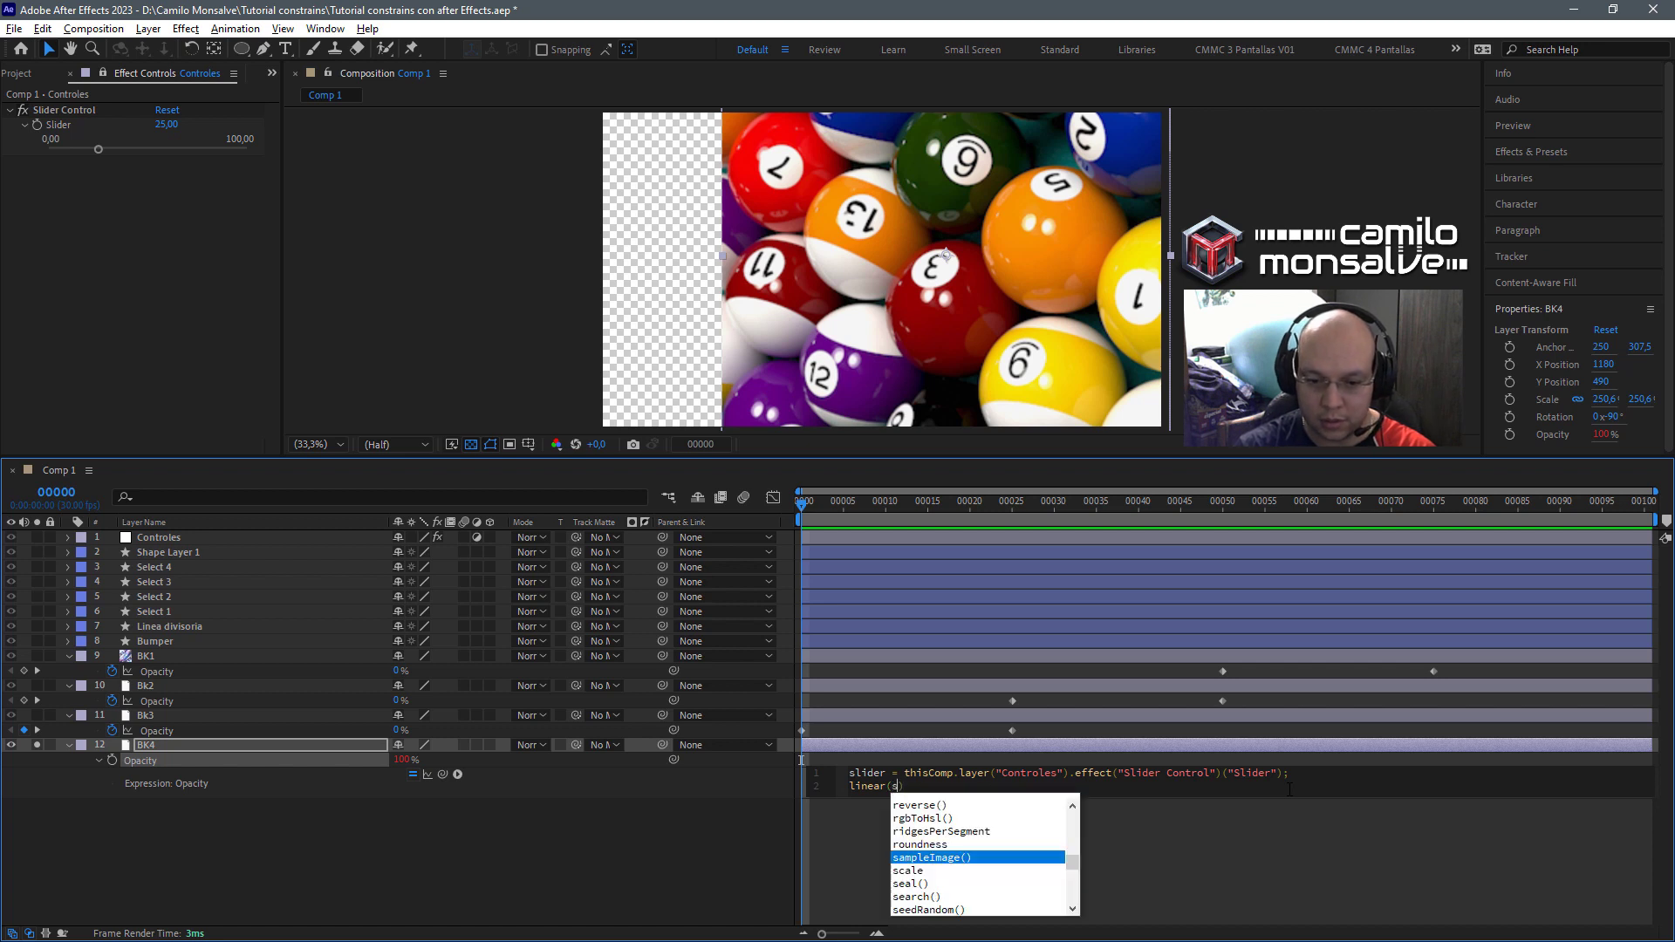
type("slider")
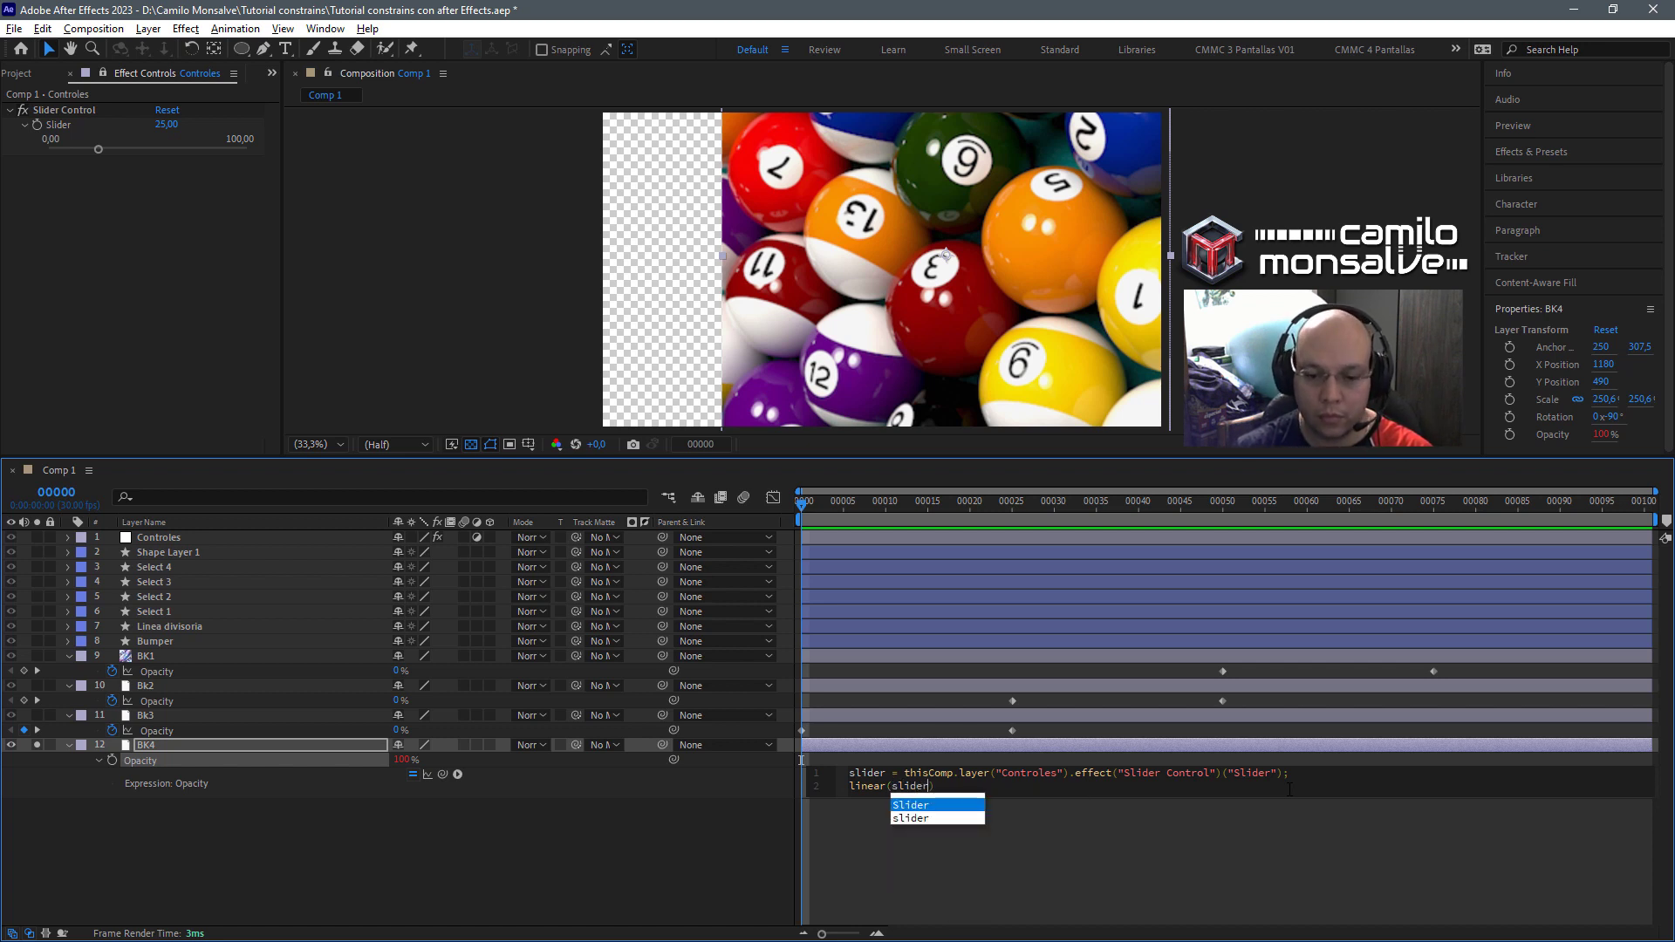
key("Down")
key("Return")
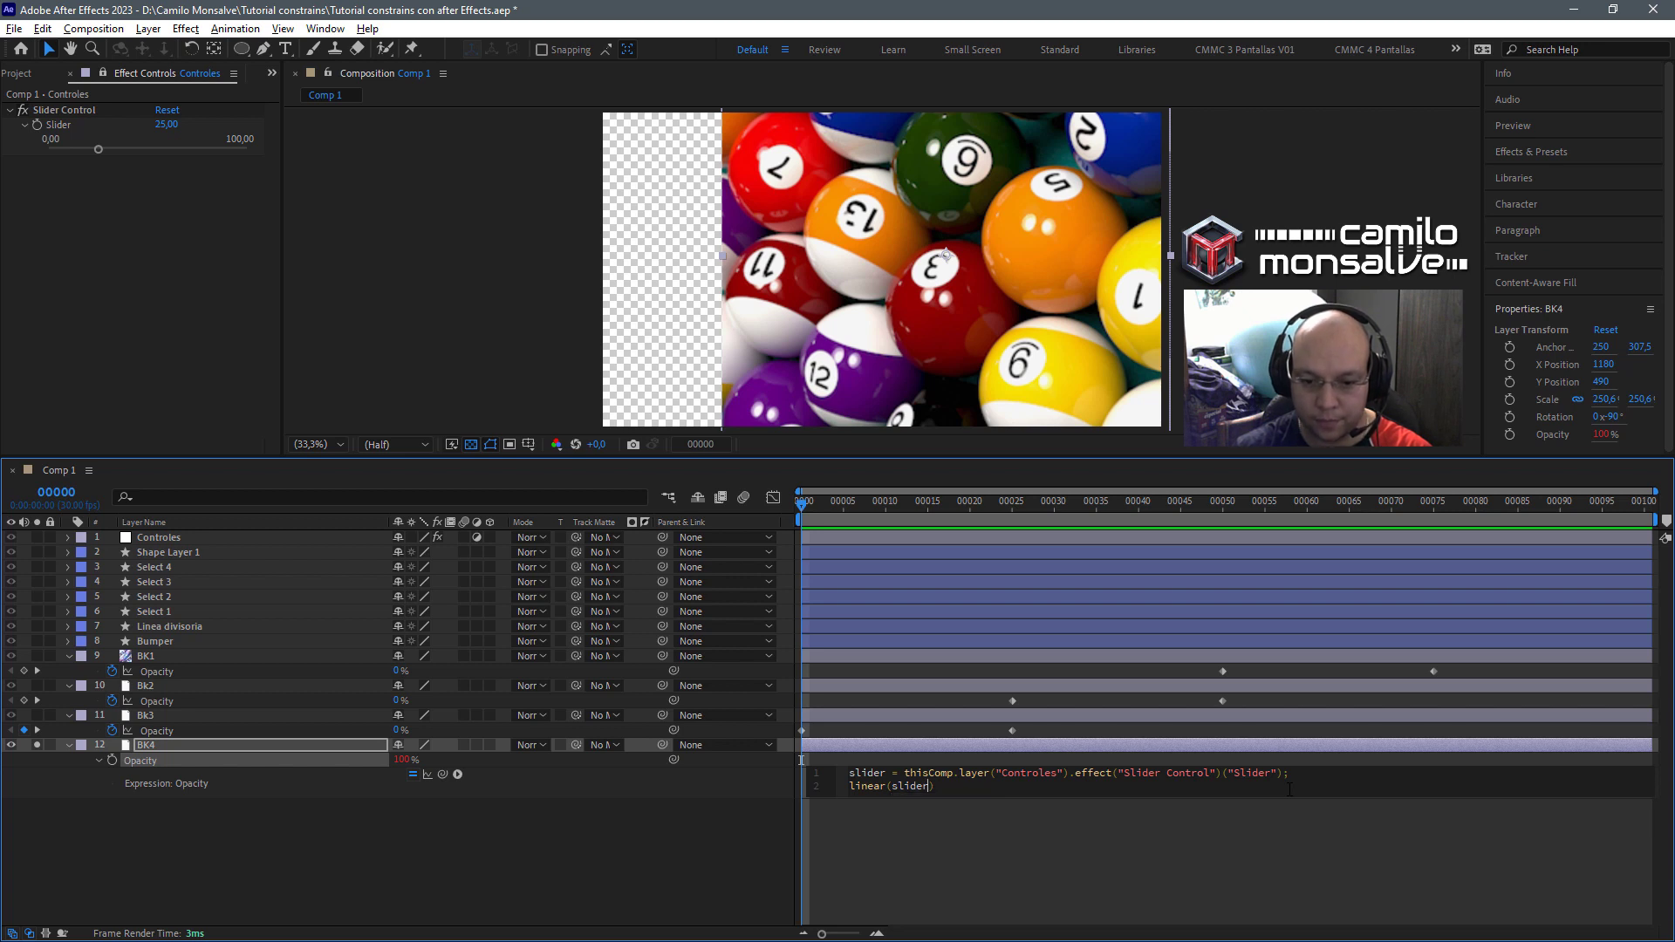
type(",")
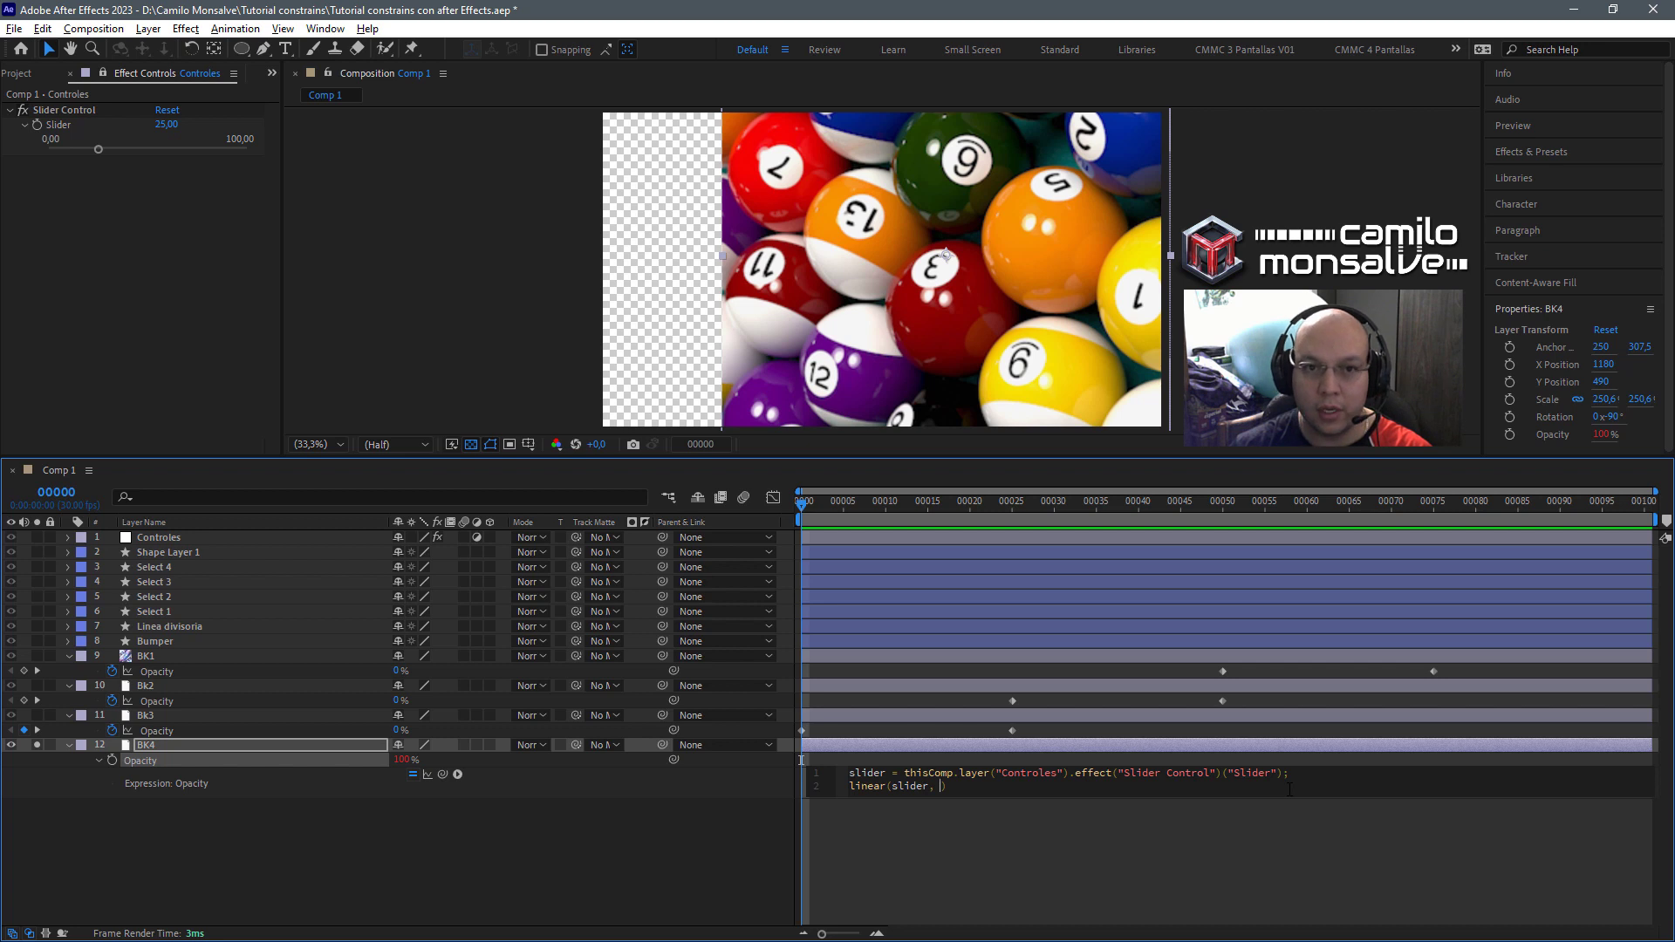
type(" 0, ")
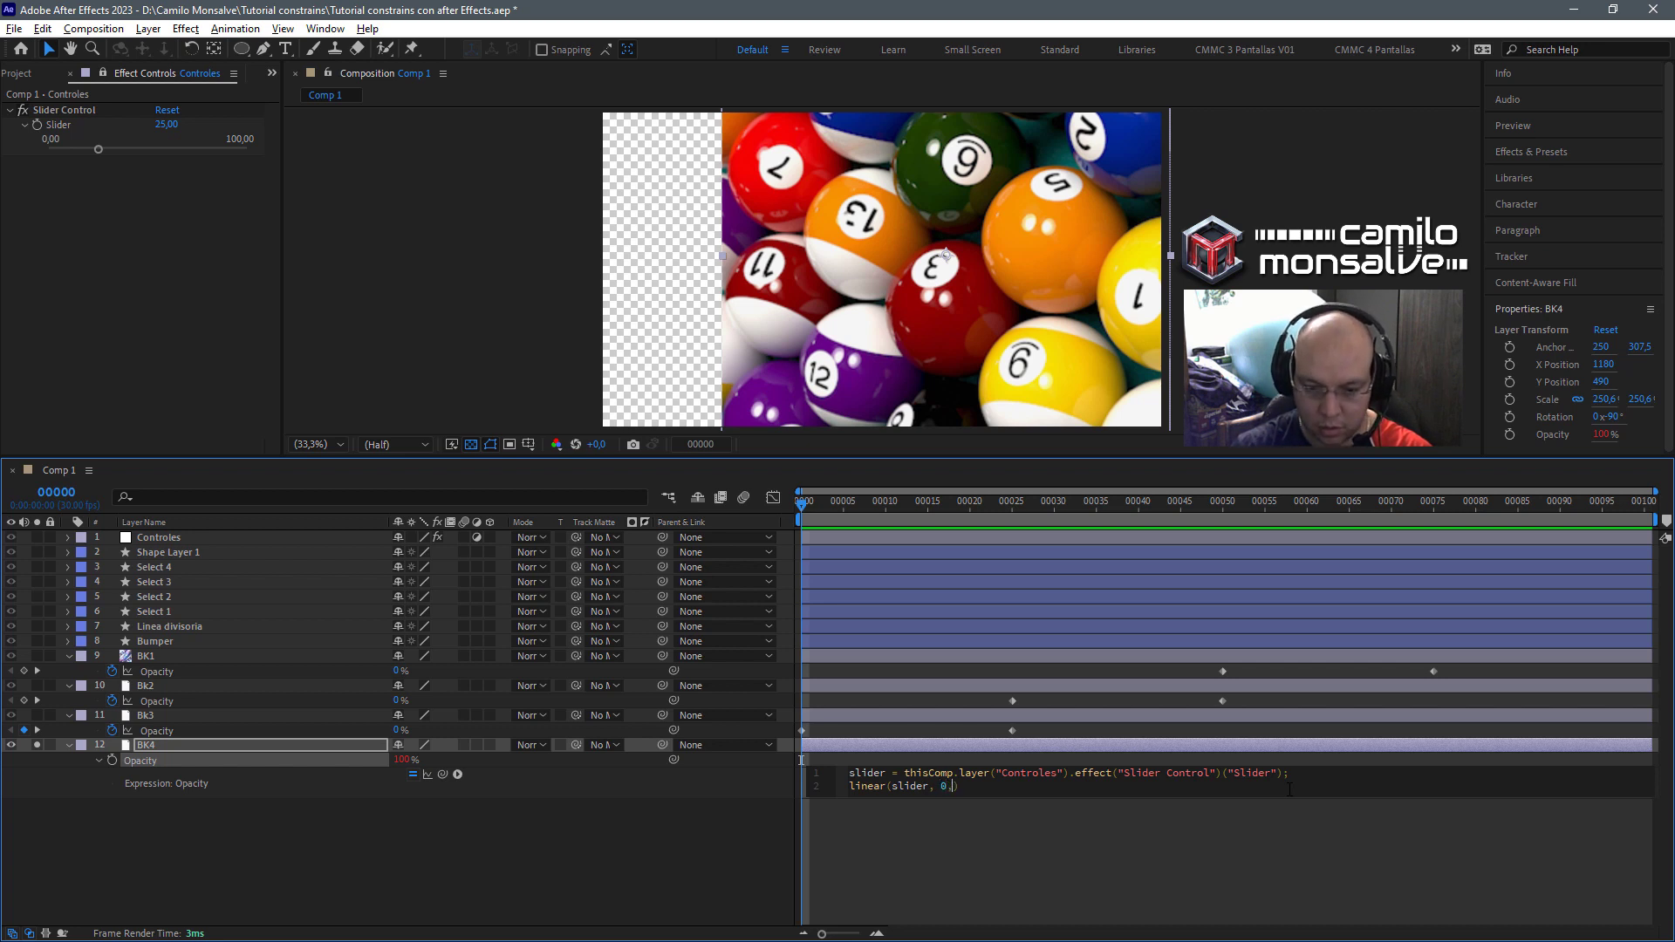
type("25")
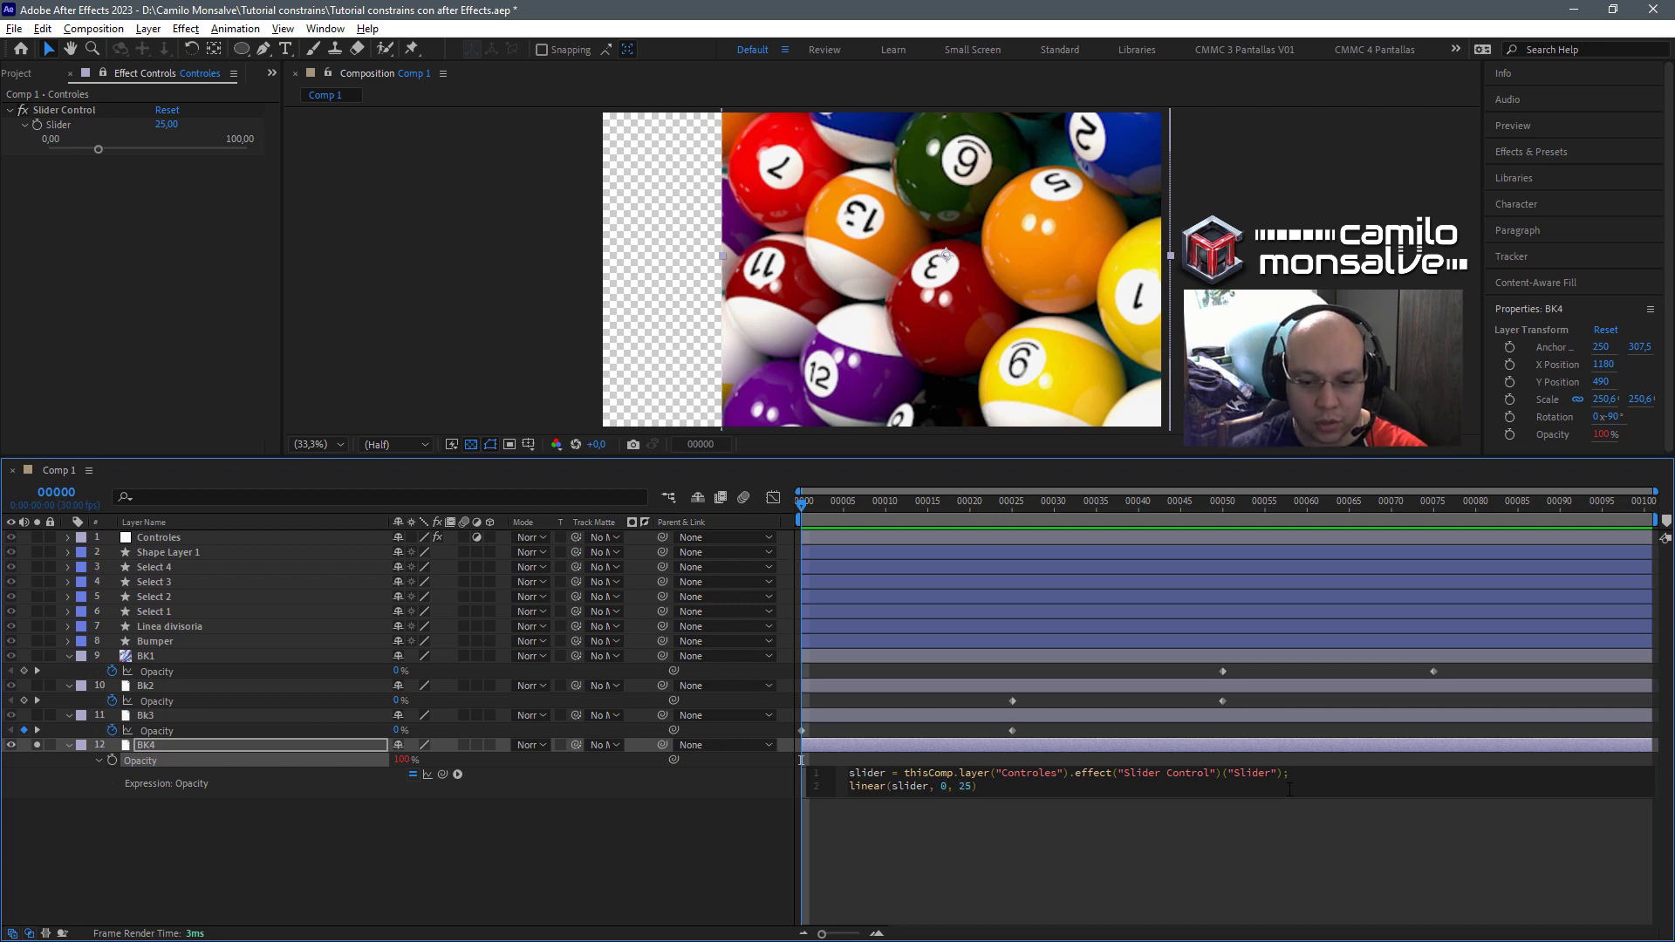
type(", ")
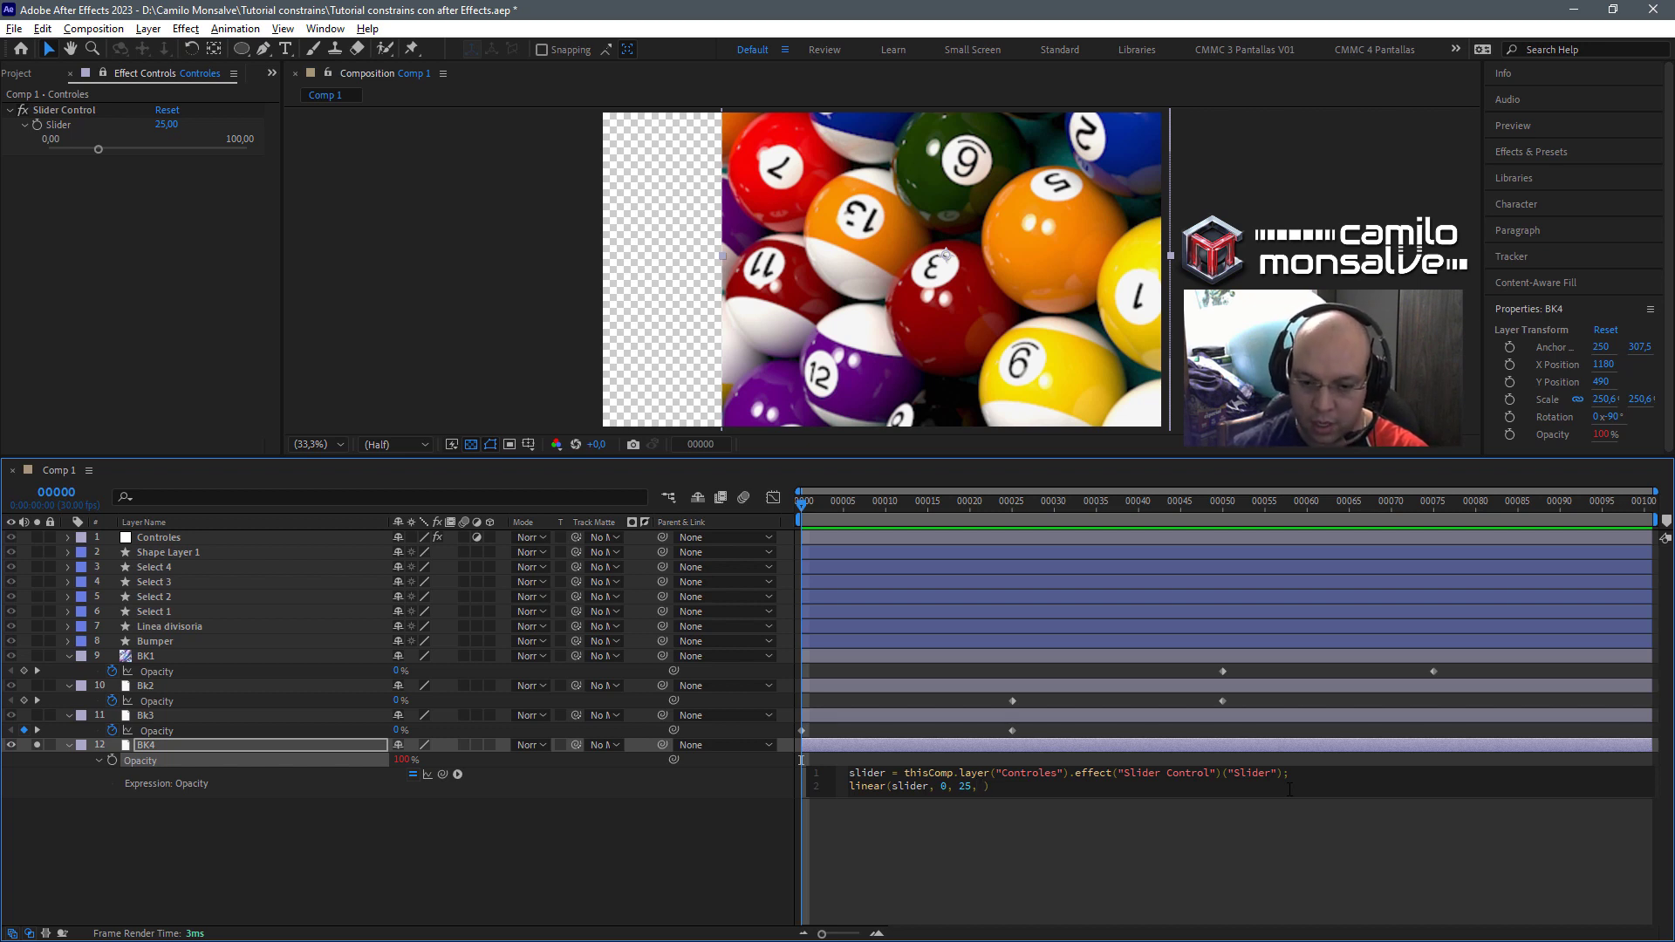
type("100,")
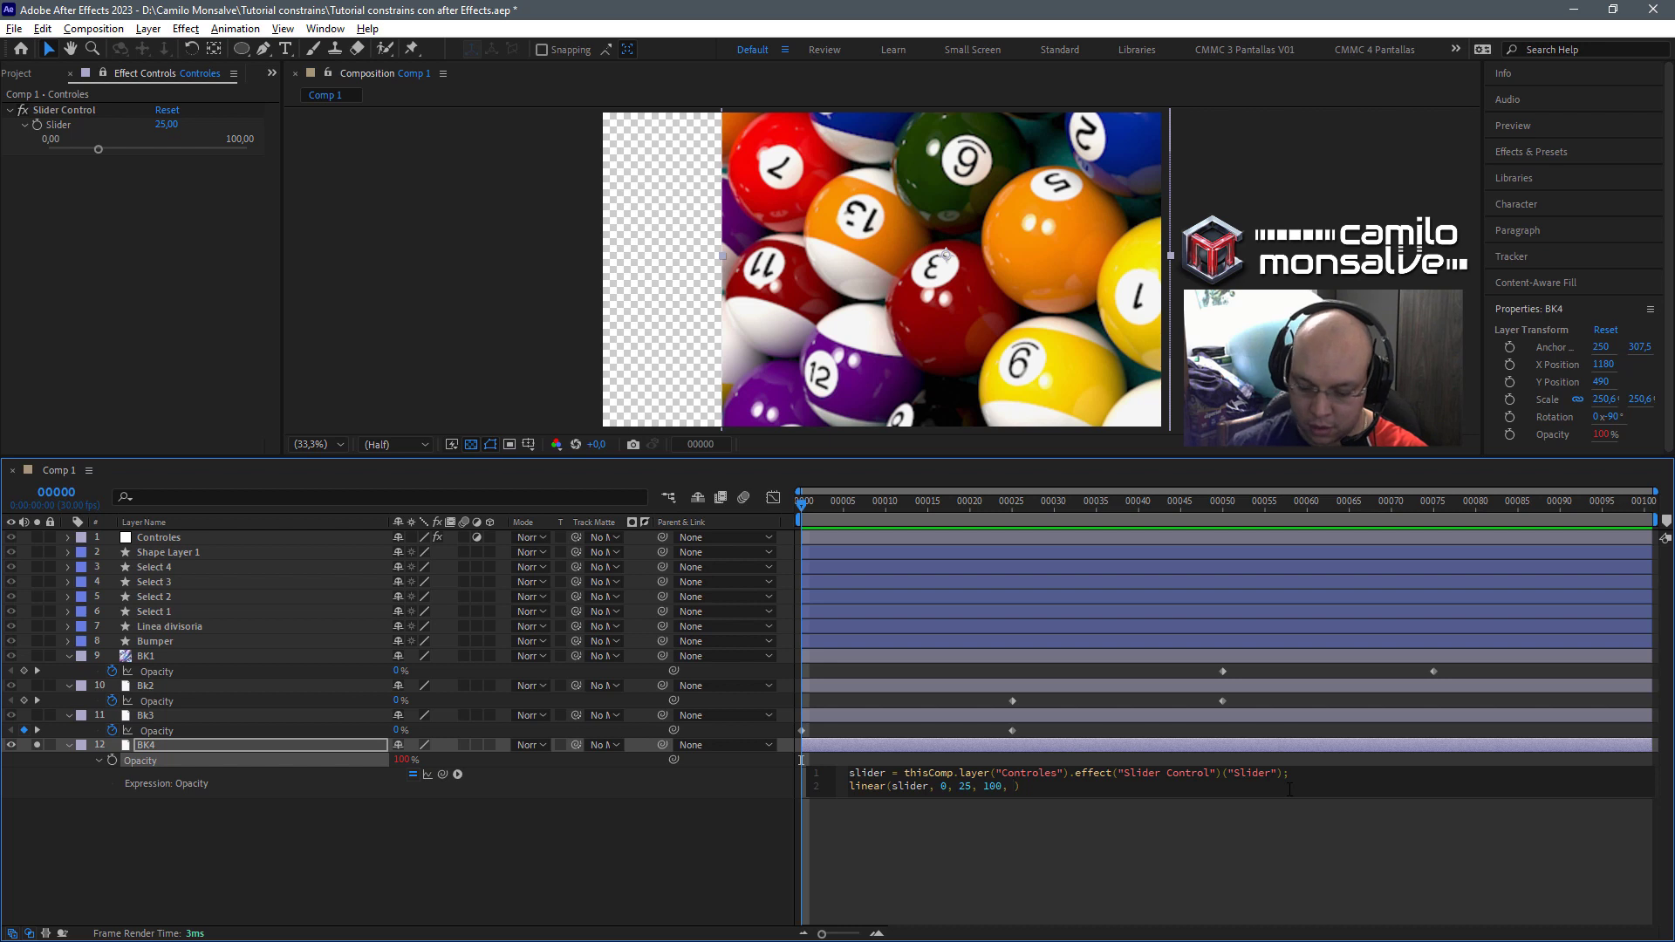
type("0")
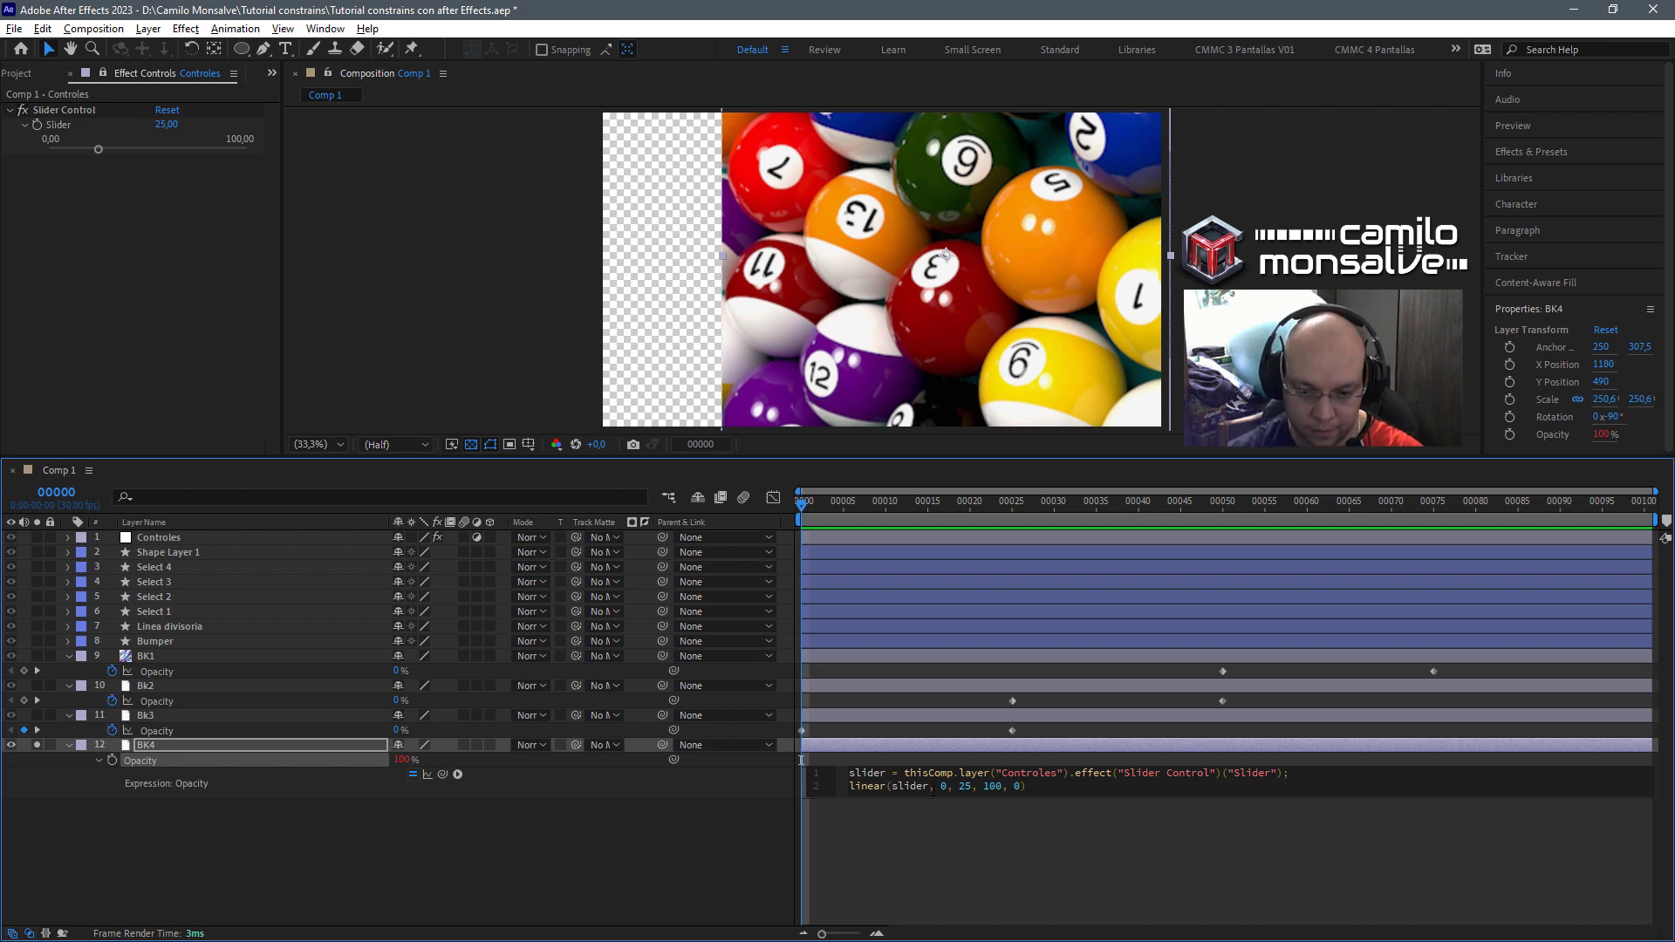
key("Left")
key("Left")
key("Left")
key("shift+Left")
key("shift+Left")
key("shift+Left")
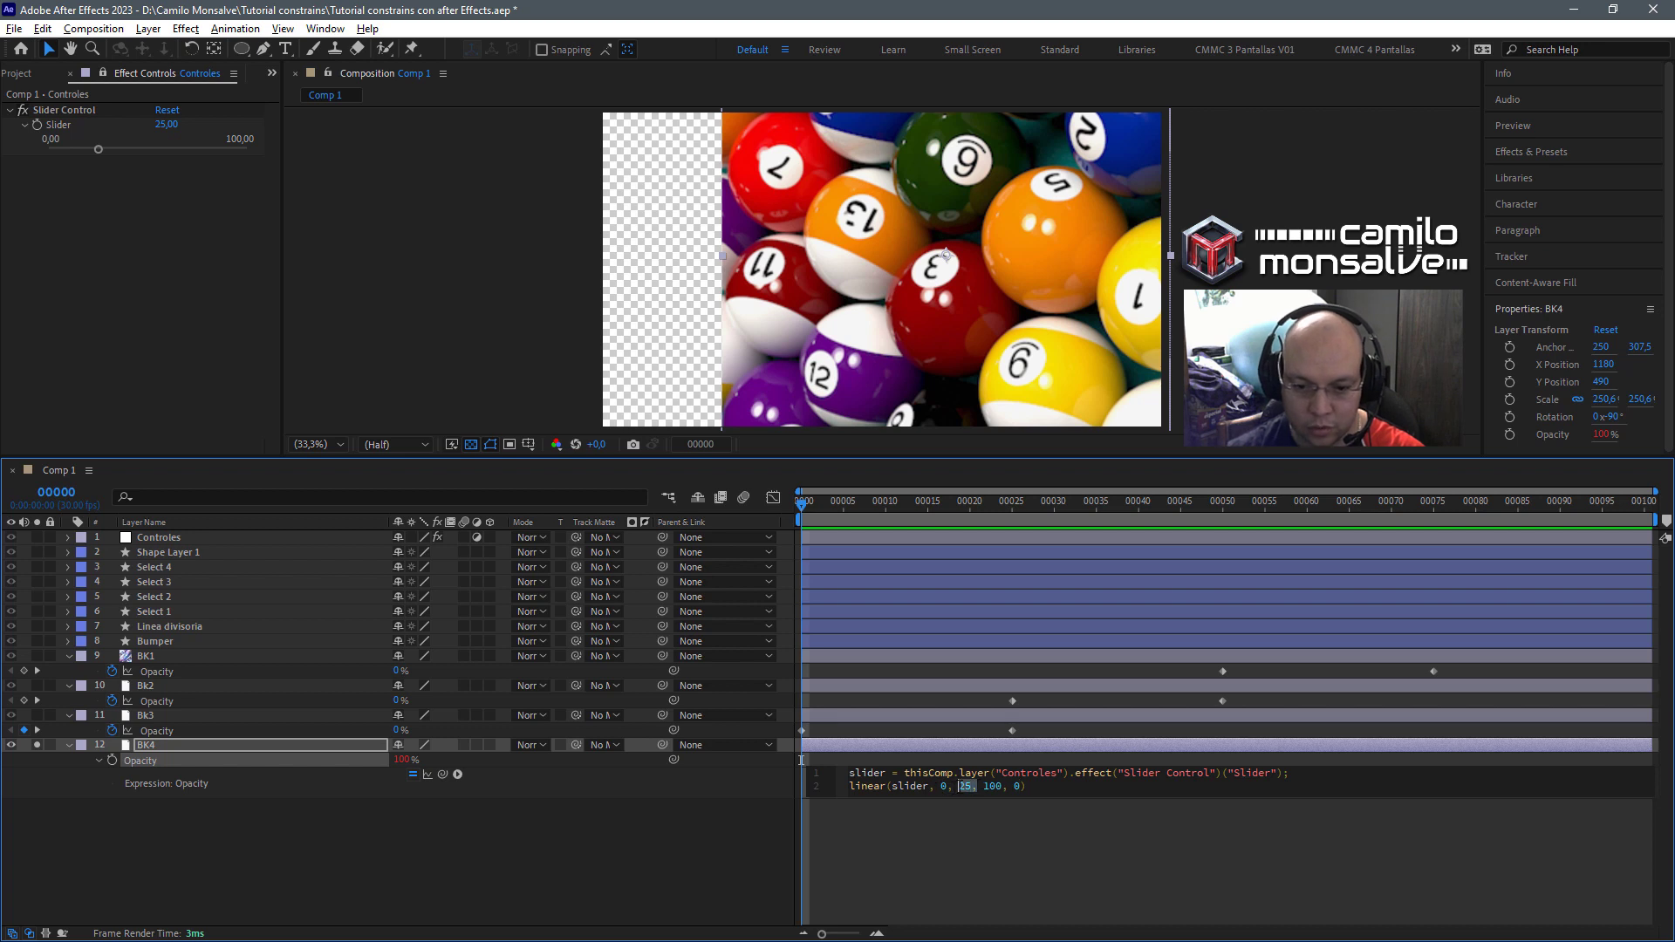
key("shift+Left")
key("shift+Left")
key("shift+Left")
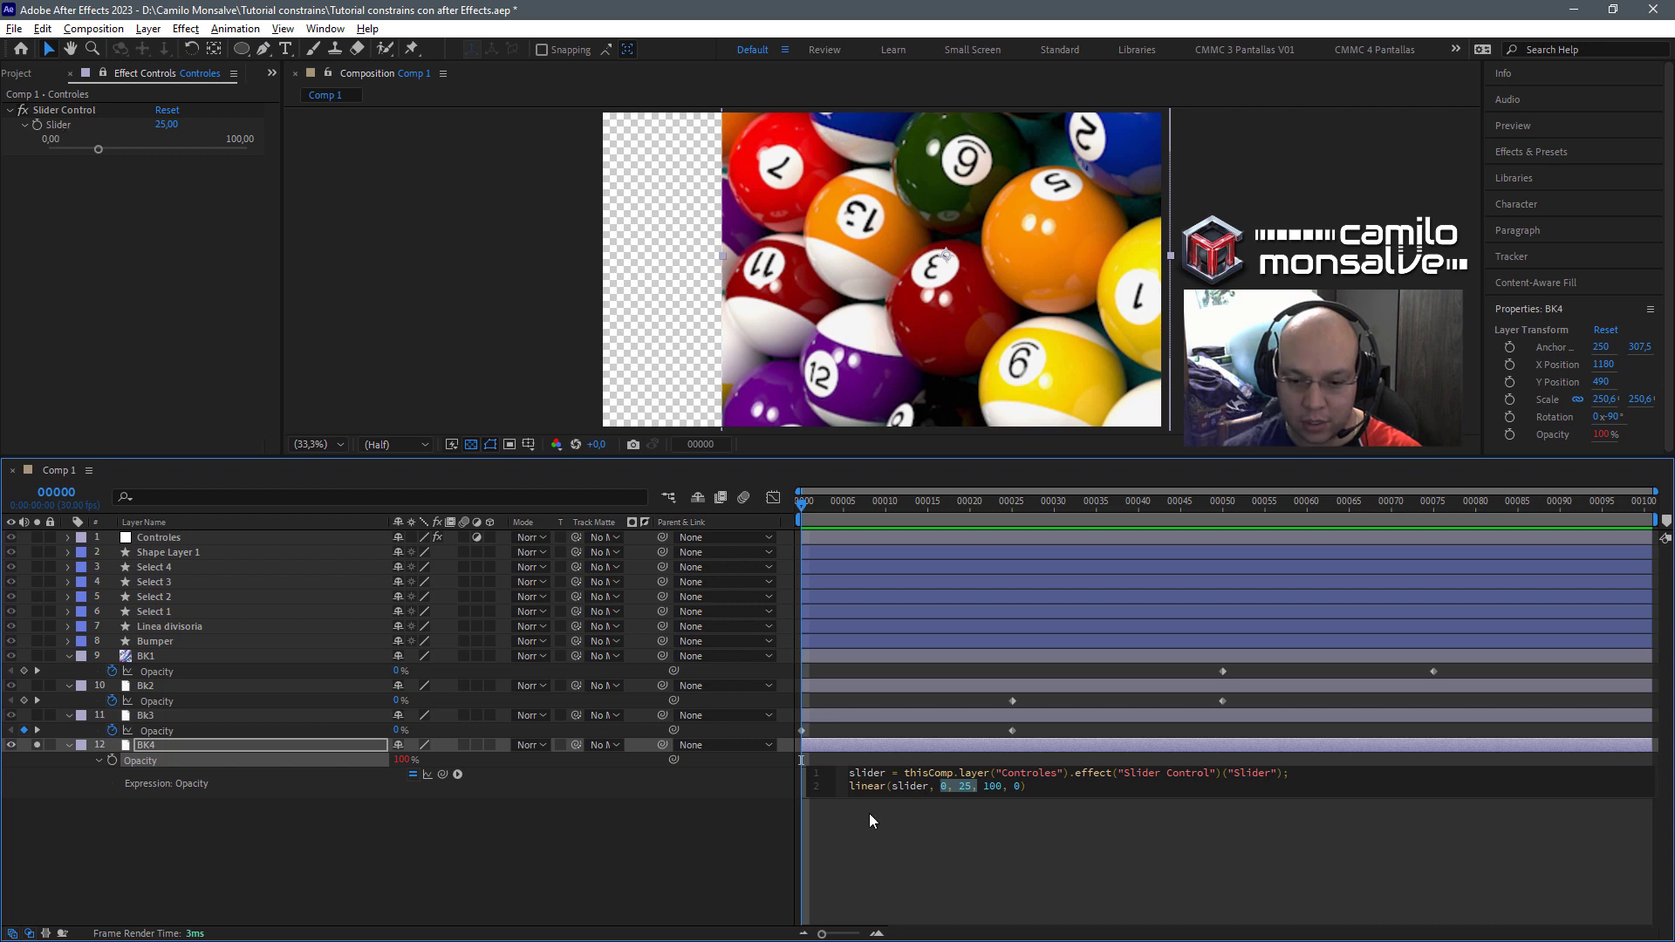
key("Right")
key("shift+Right")
key("shift+Right")
key("shift+Right")
key("shift+Right")
key("shift+Right")
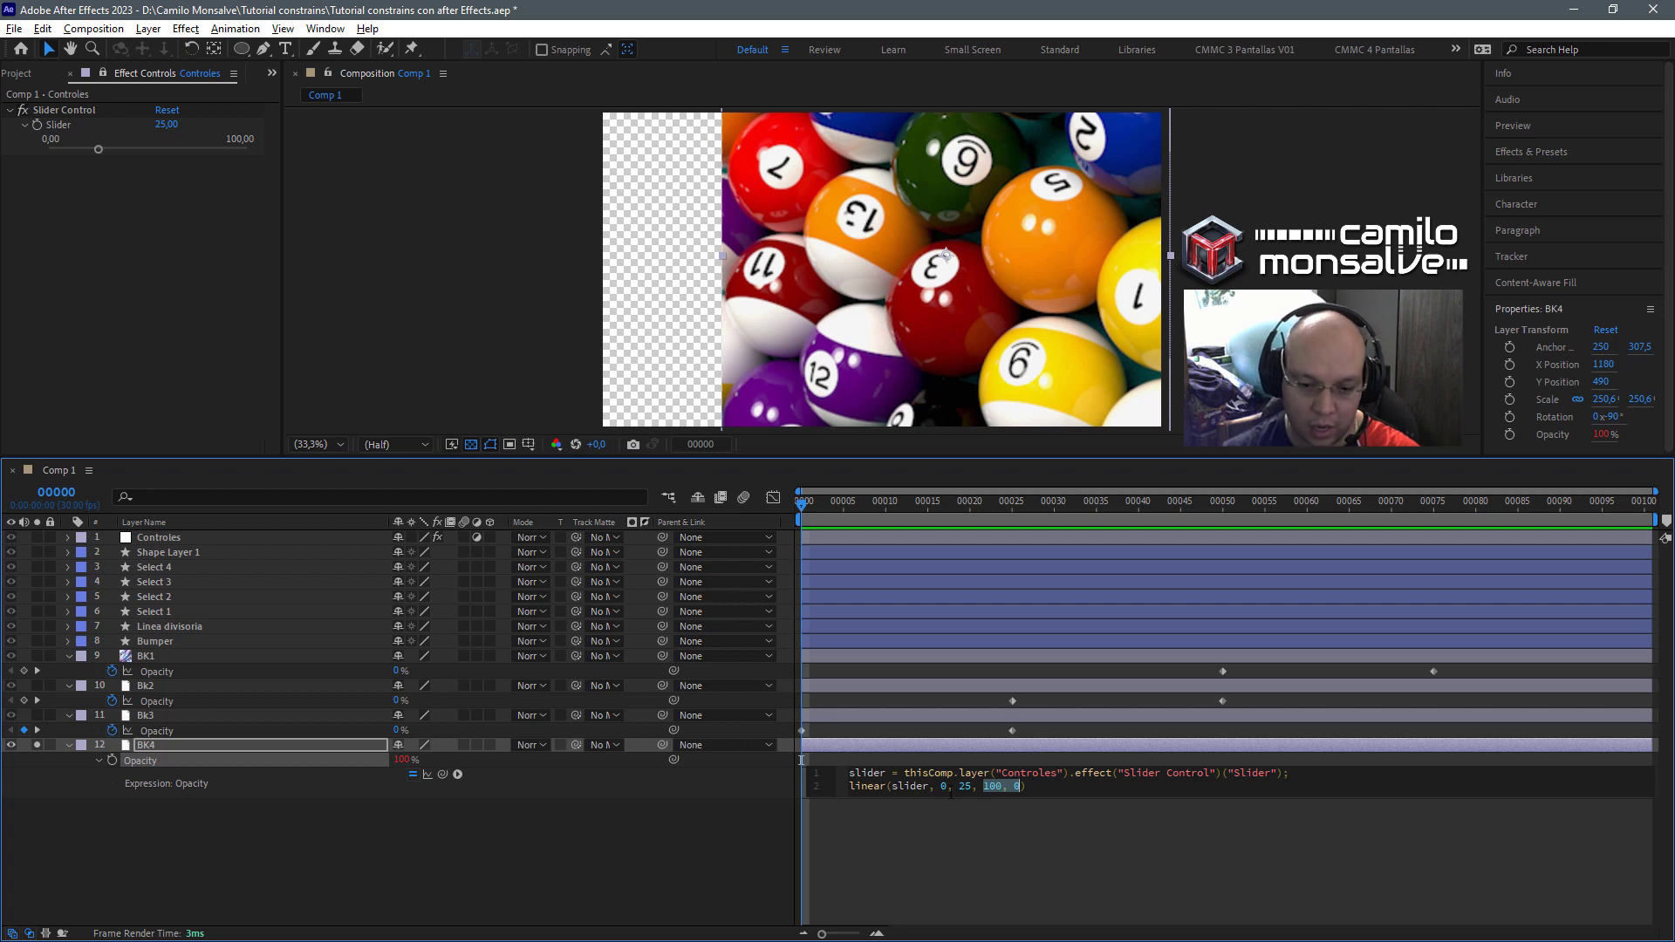
left_click(1027, 822)
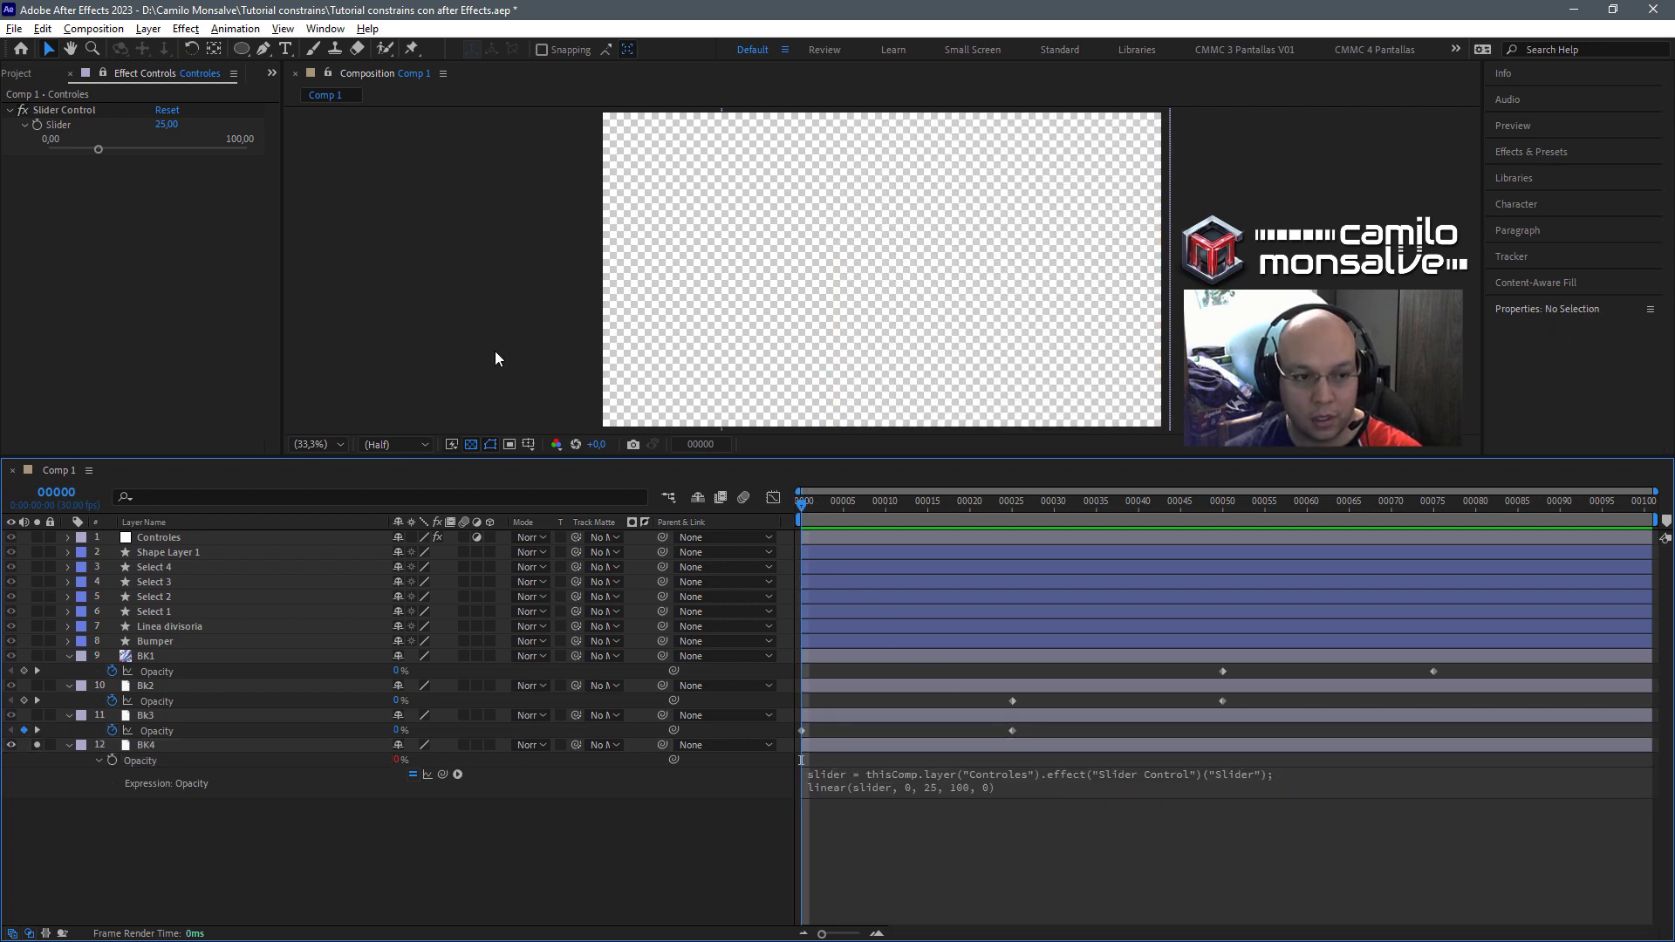
Drag the Controles slider from 0 upward past 25 to confirm BK4 fades to 0%.
left_click_drag(97, 145, 45, 150)
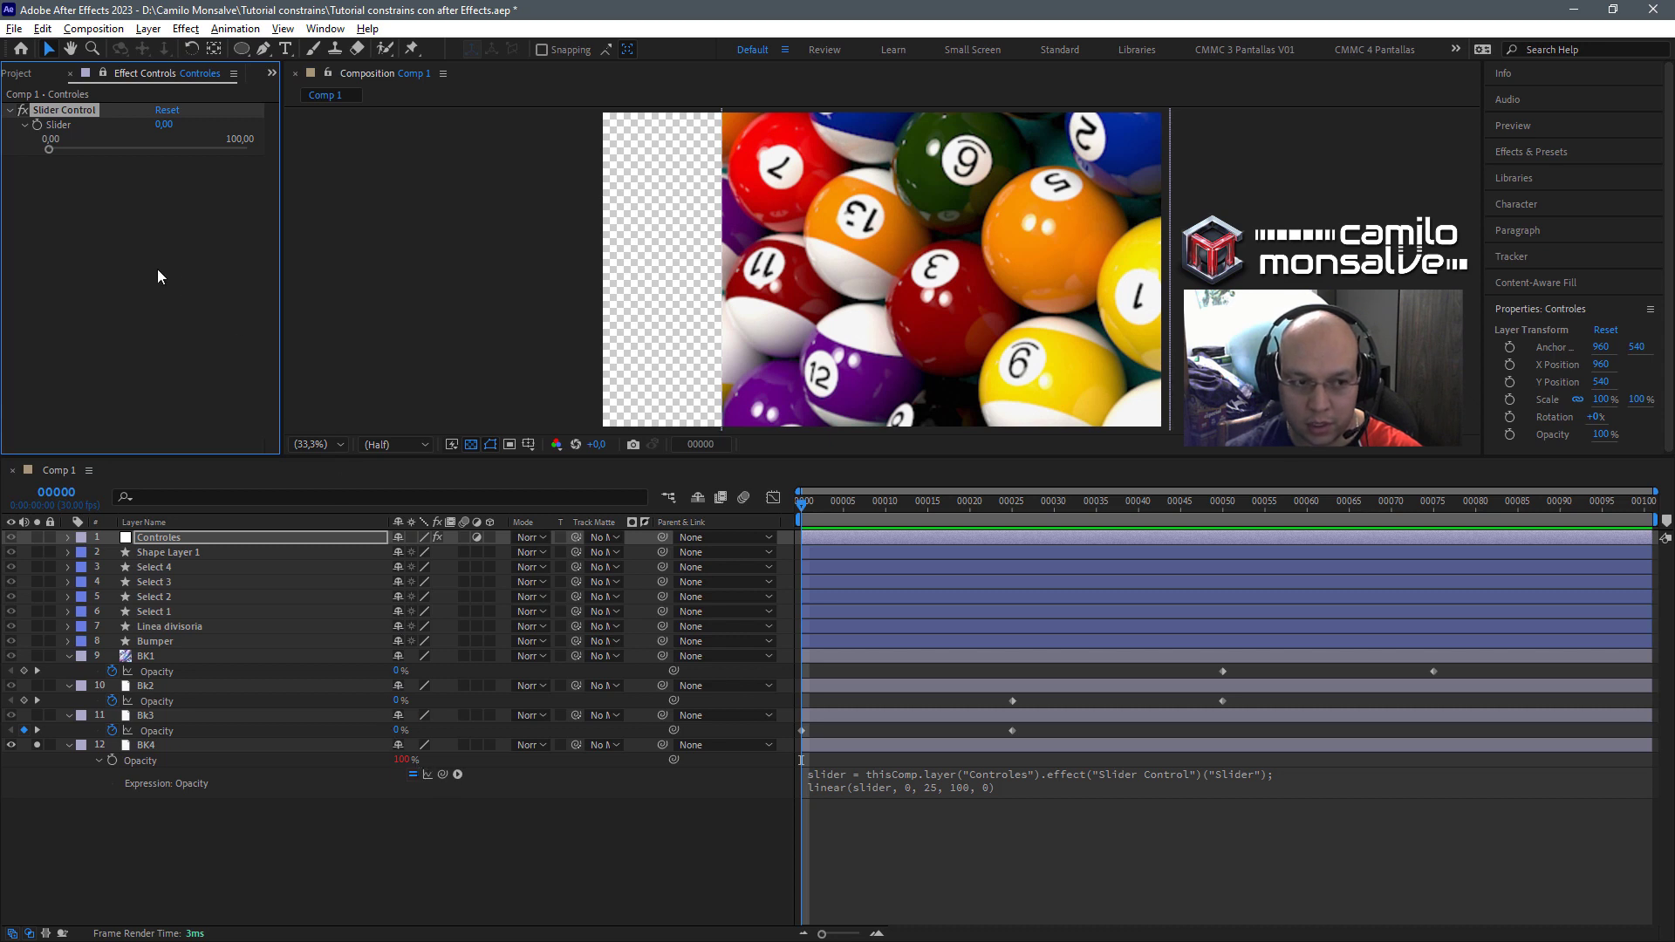
left_click_drag(50, 149, 96, 150)
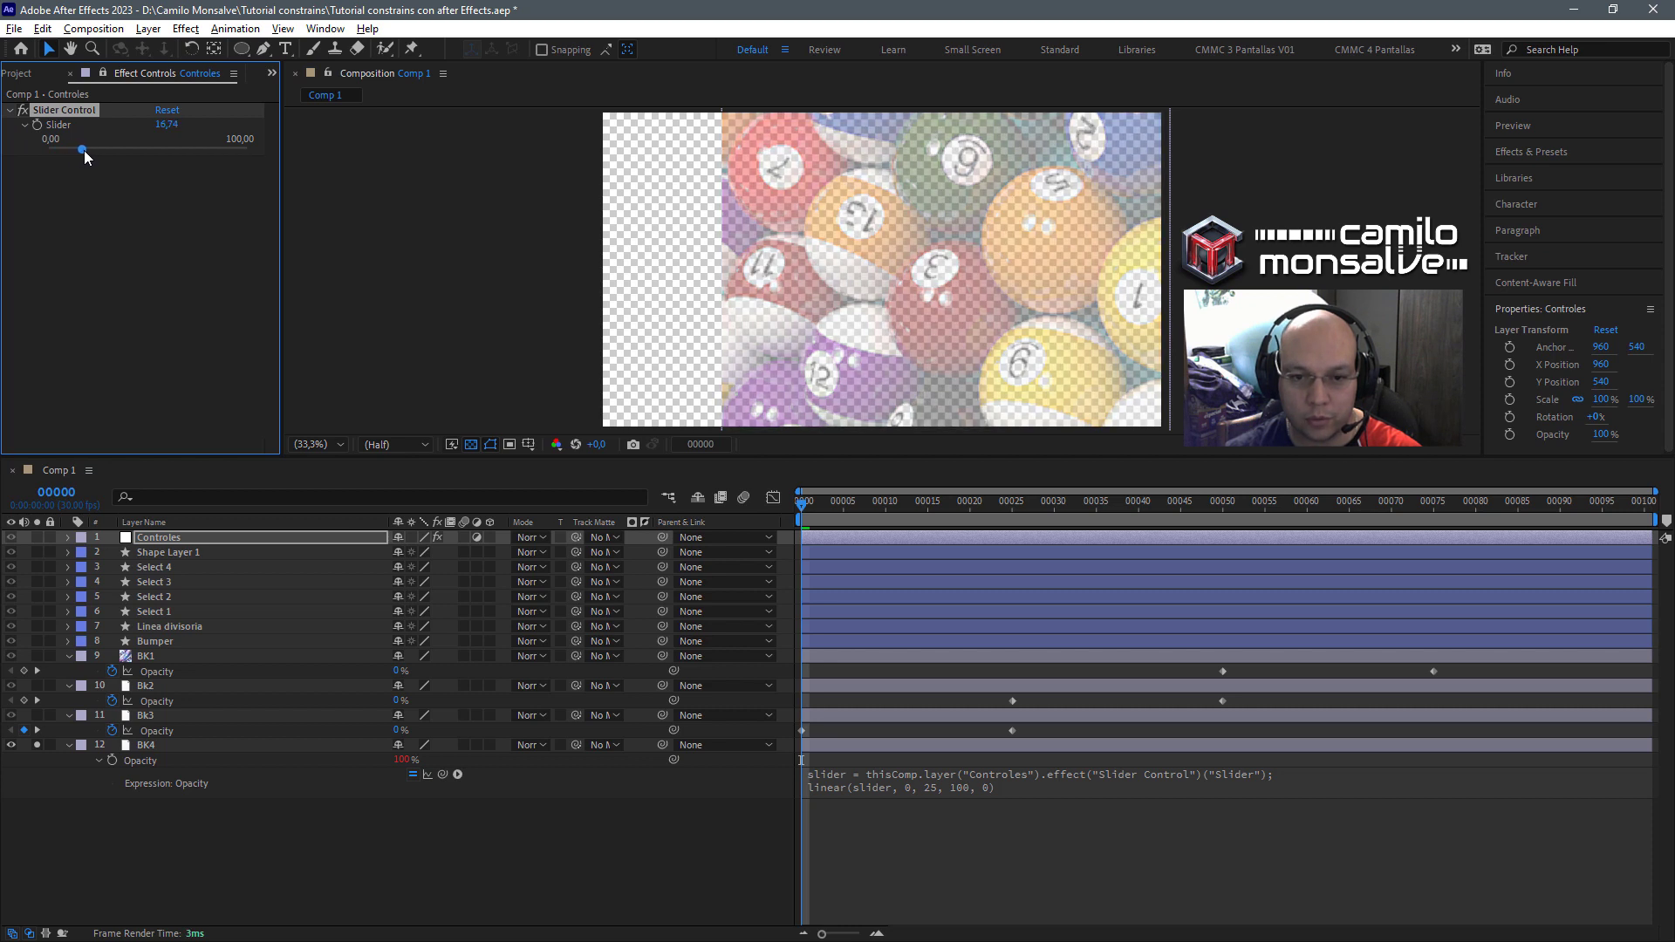
left_click_drag(98, 150, 102, 150)
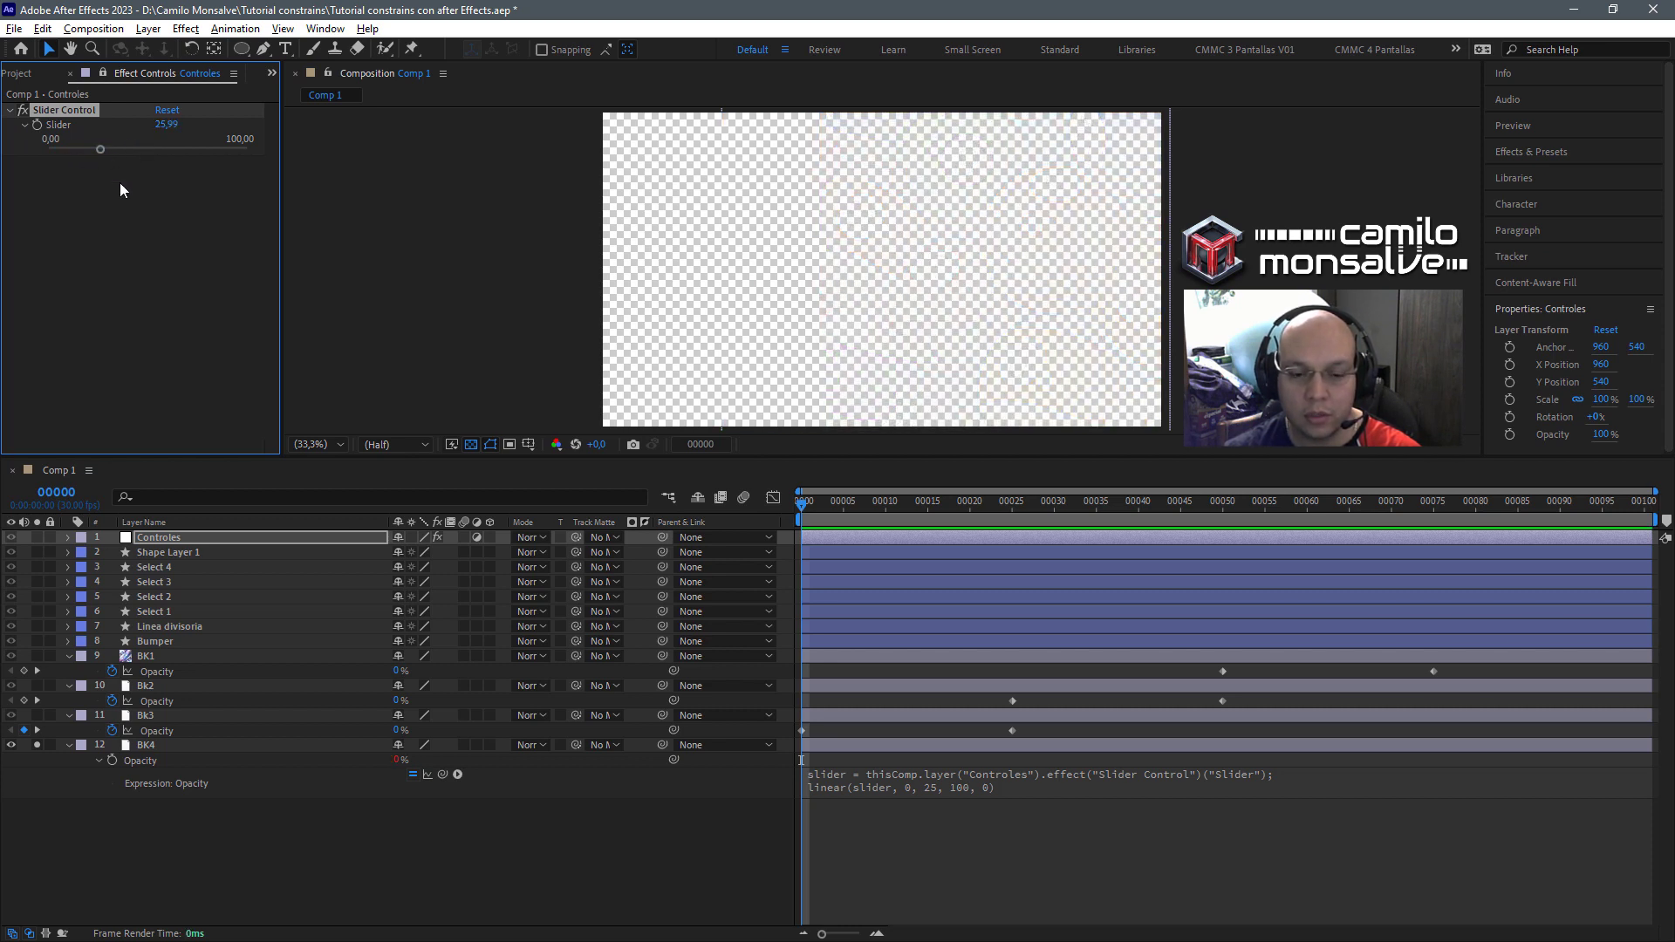
left_click_drag(102, 149, 164, 150)
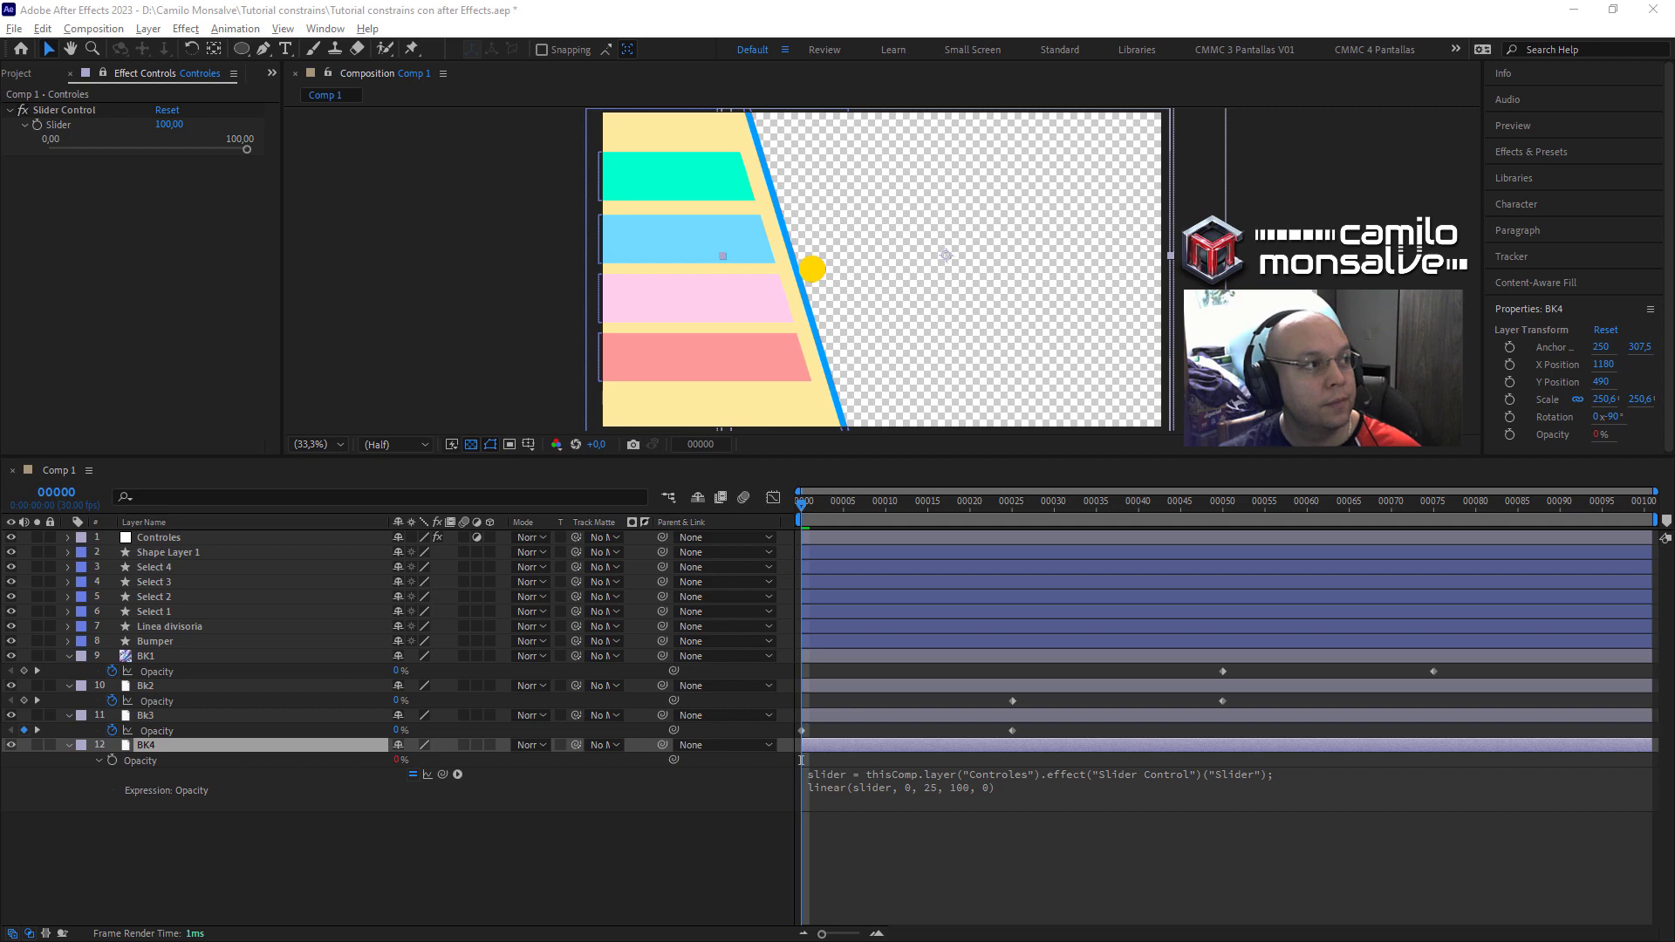
Back in After Effects, copy BK4's opacity expression text and select the Bk3 layer.
key("alt+Tab")
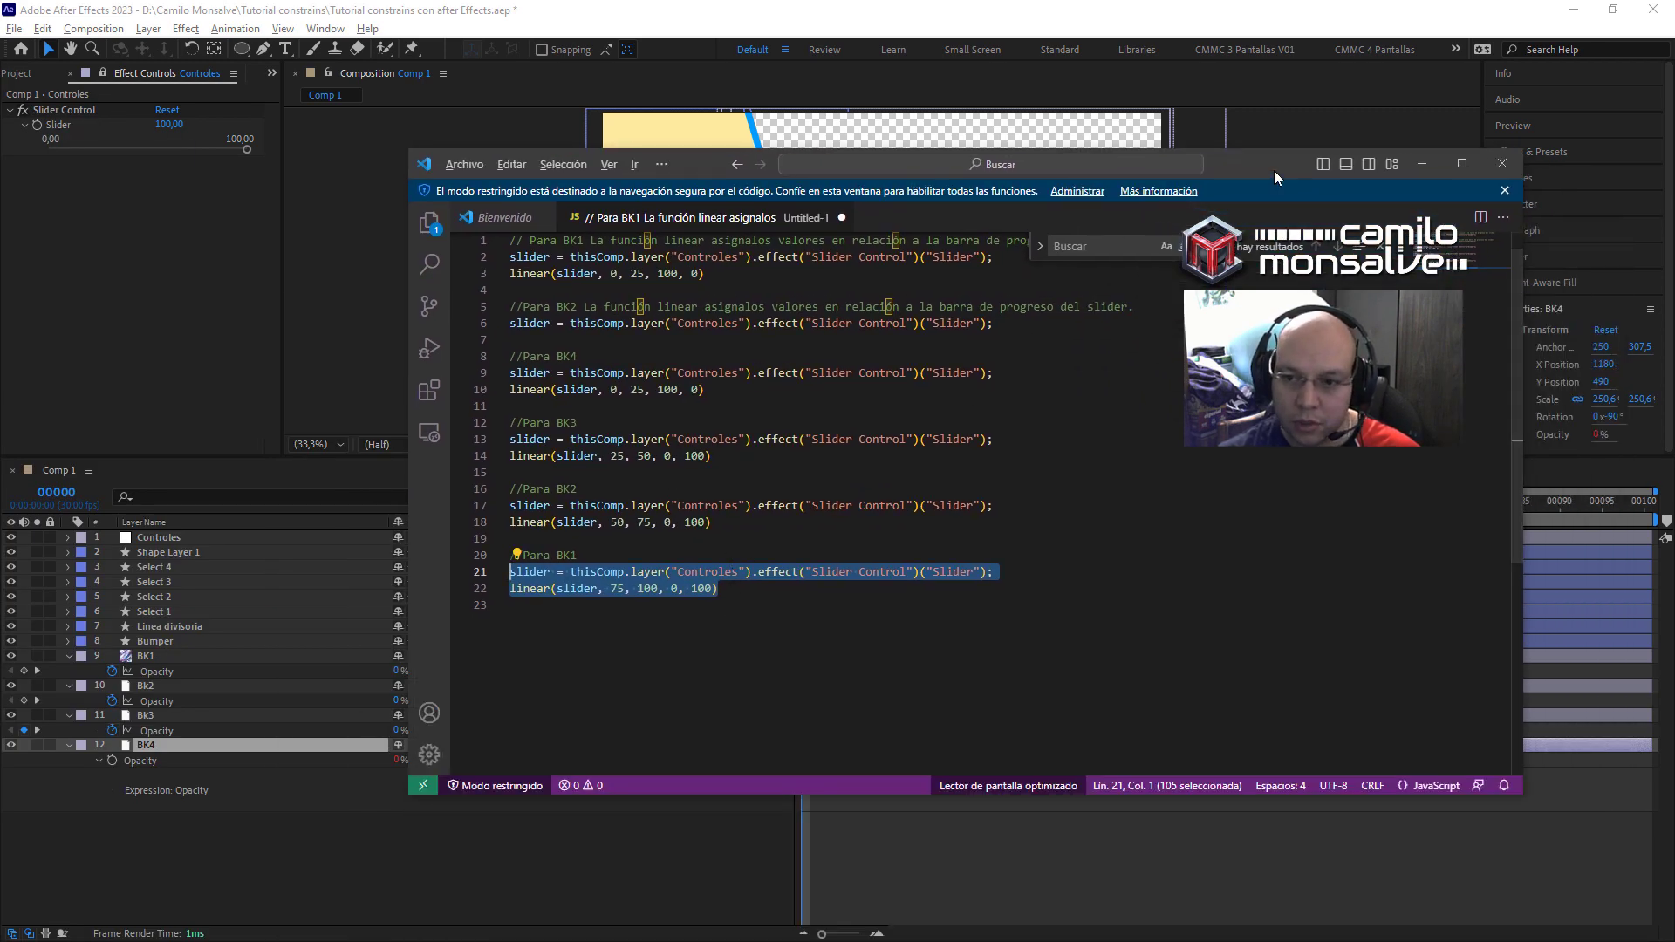
left_click(1422, 163)
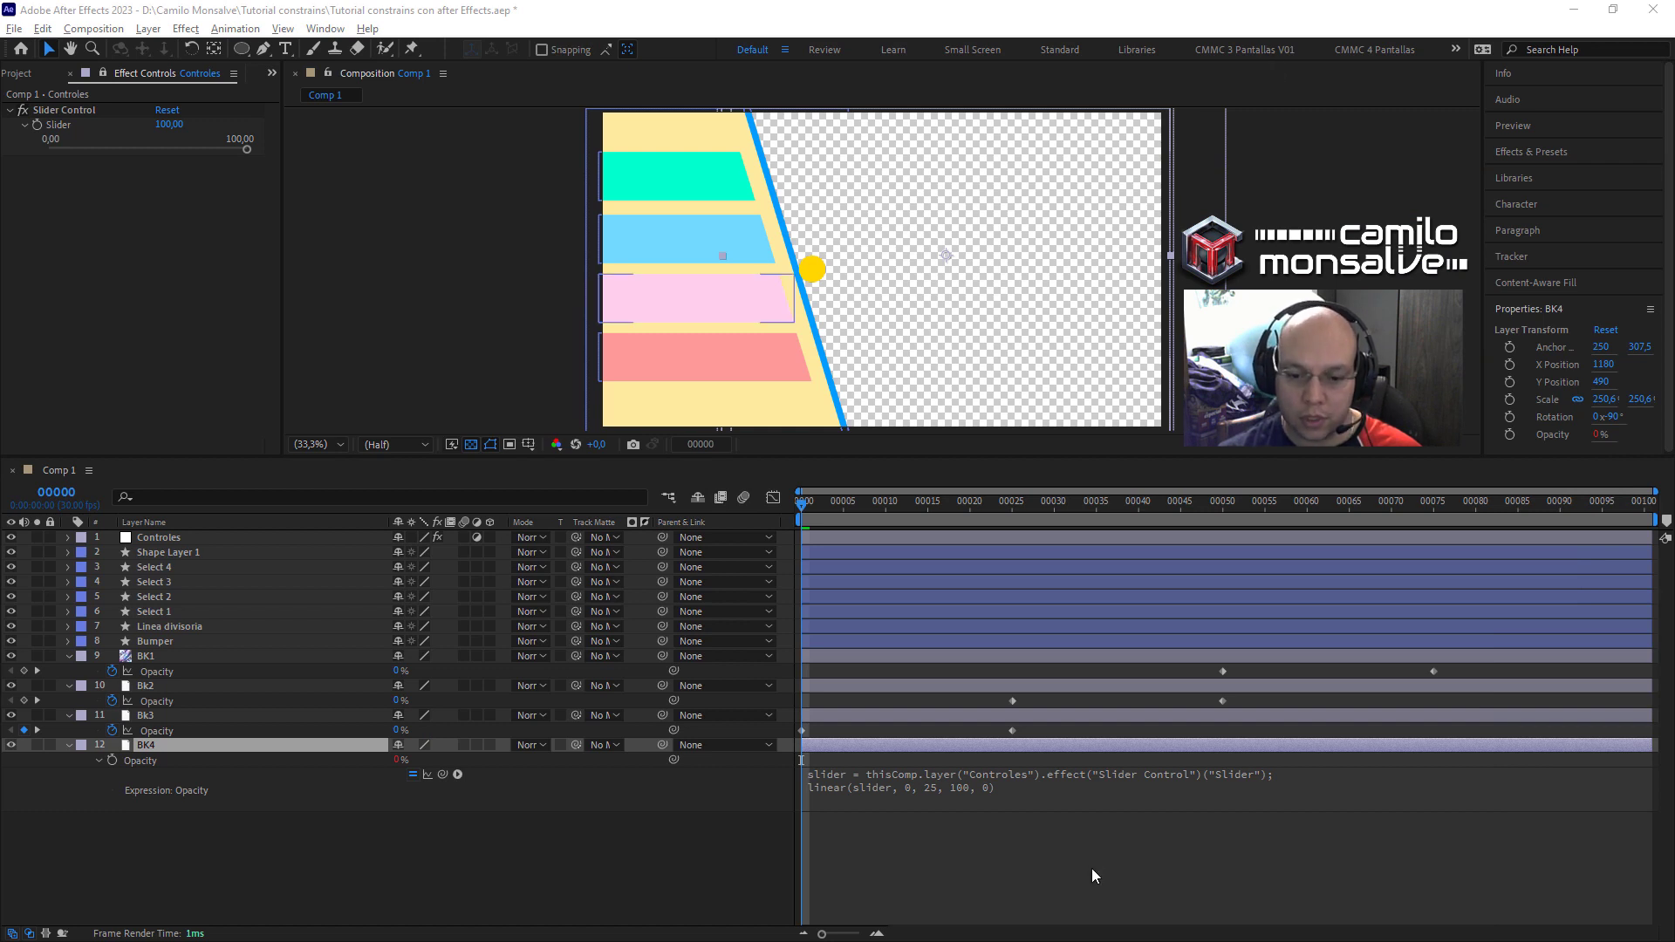
left_click(970, 781)
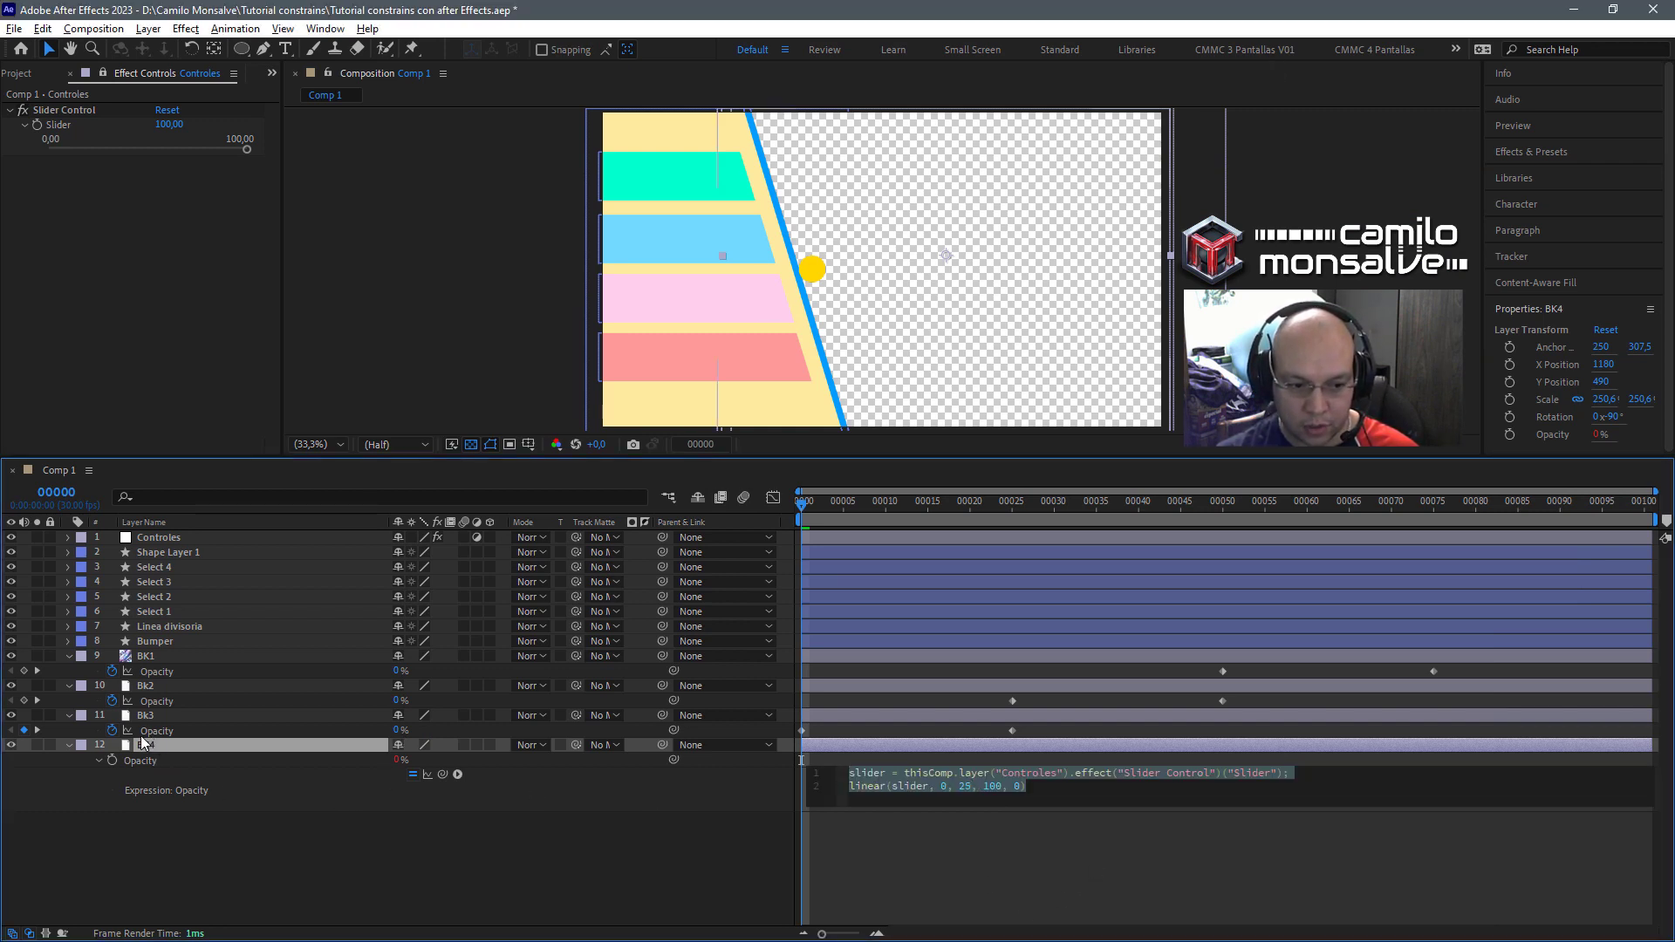
right_click(942, 784)
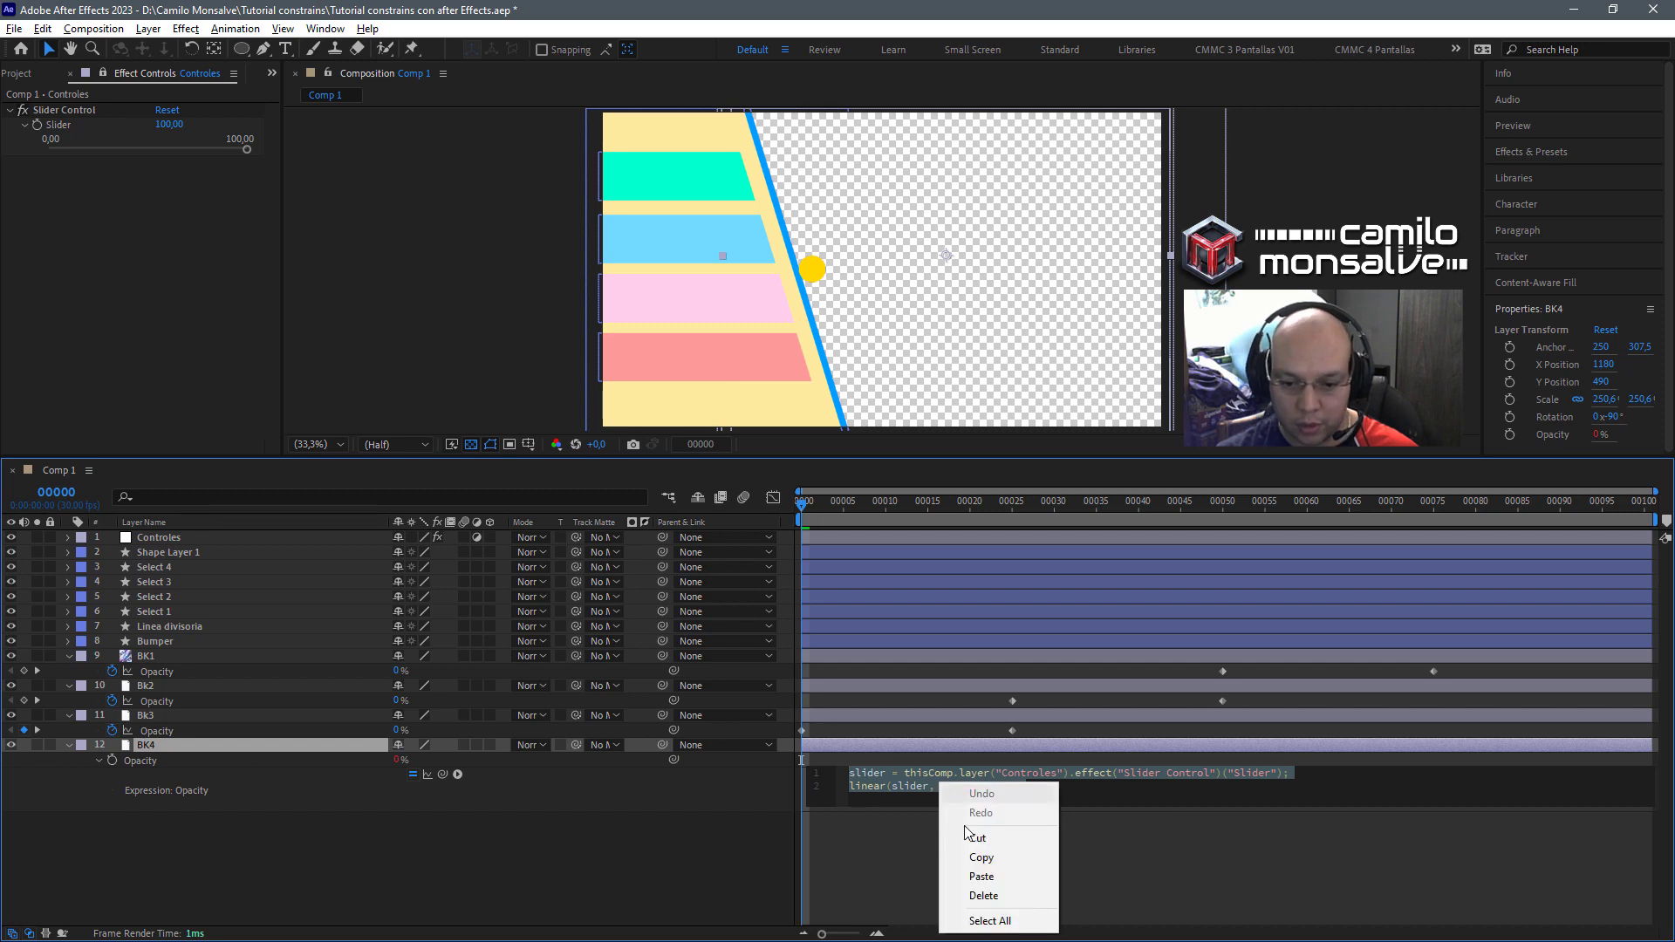
left_click(987, 856)
left_click(986, 851)
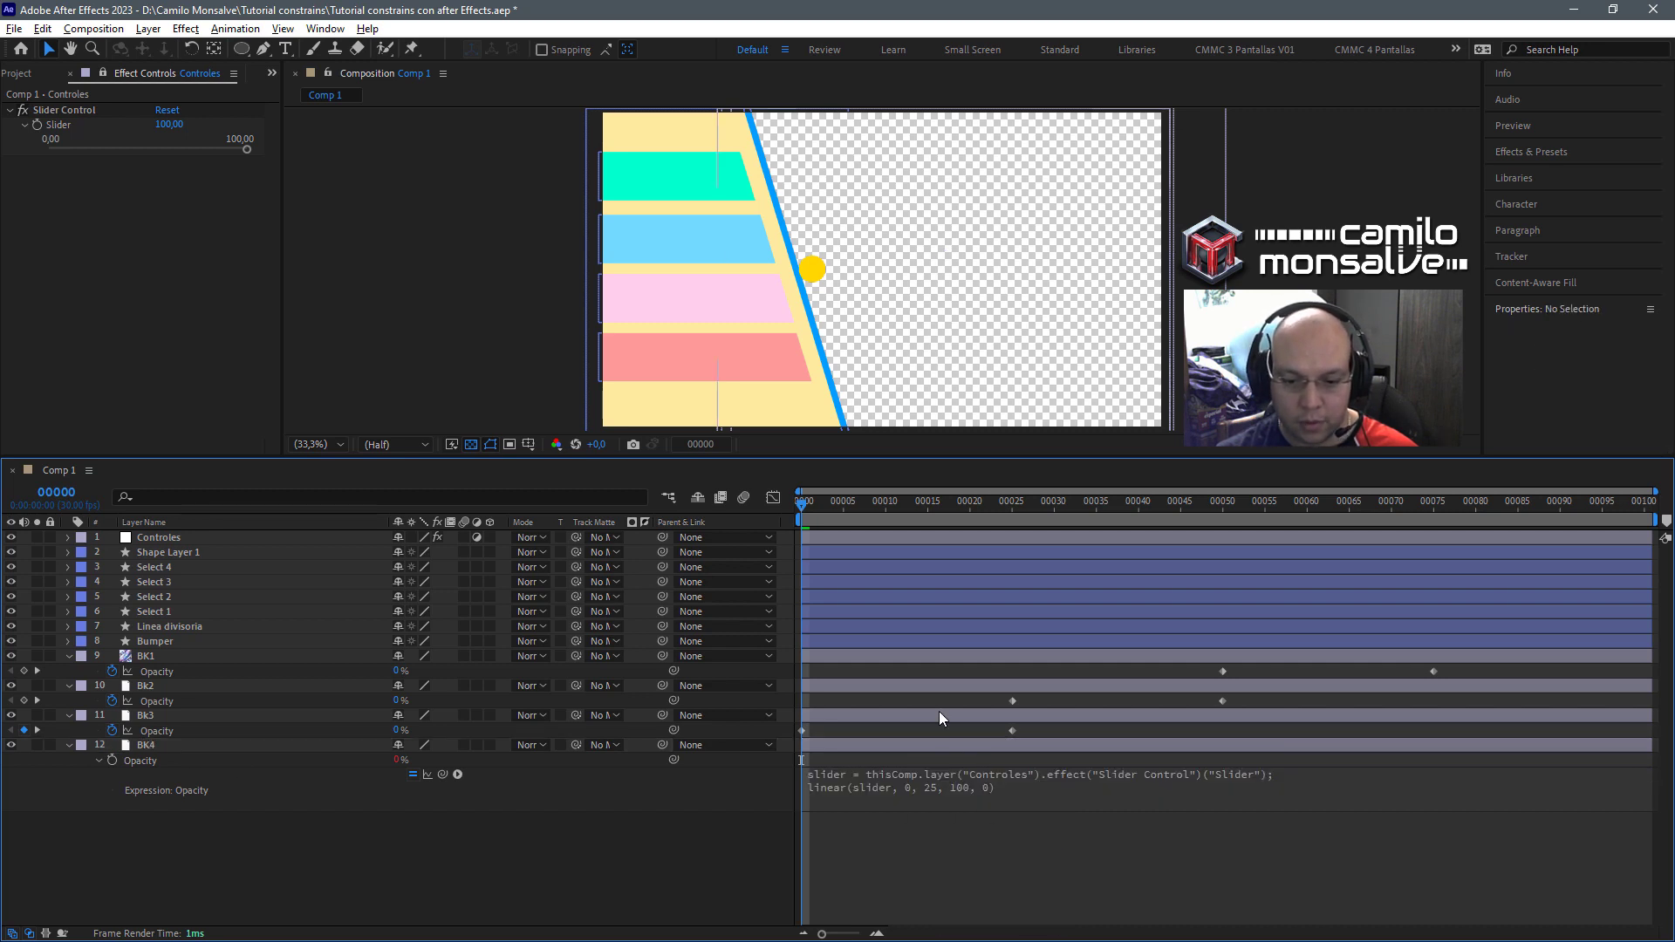
left_click(145, 716)
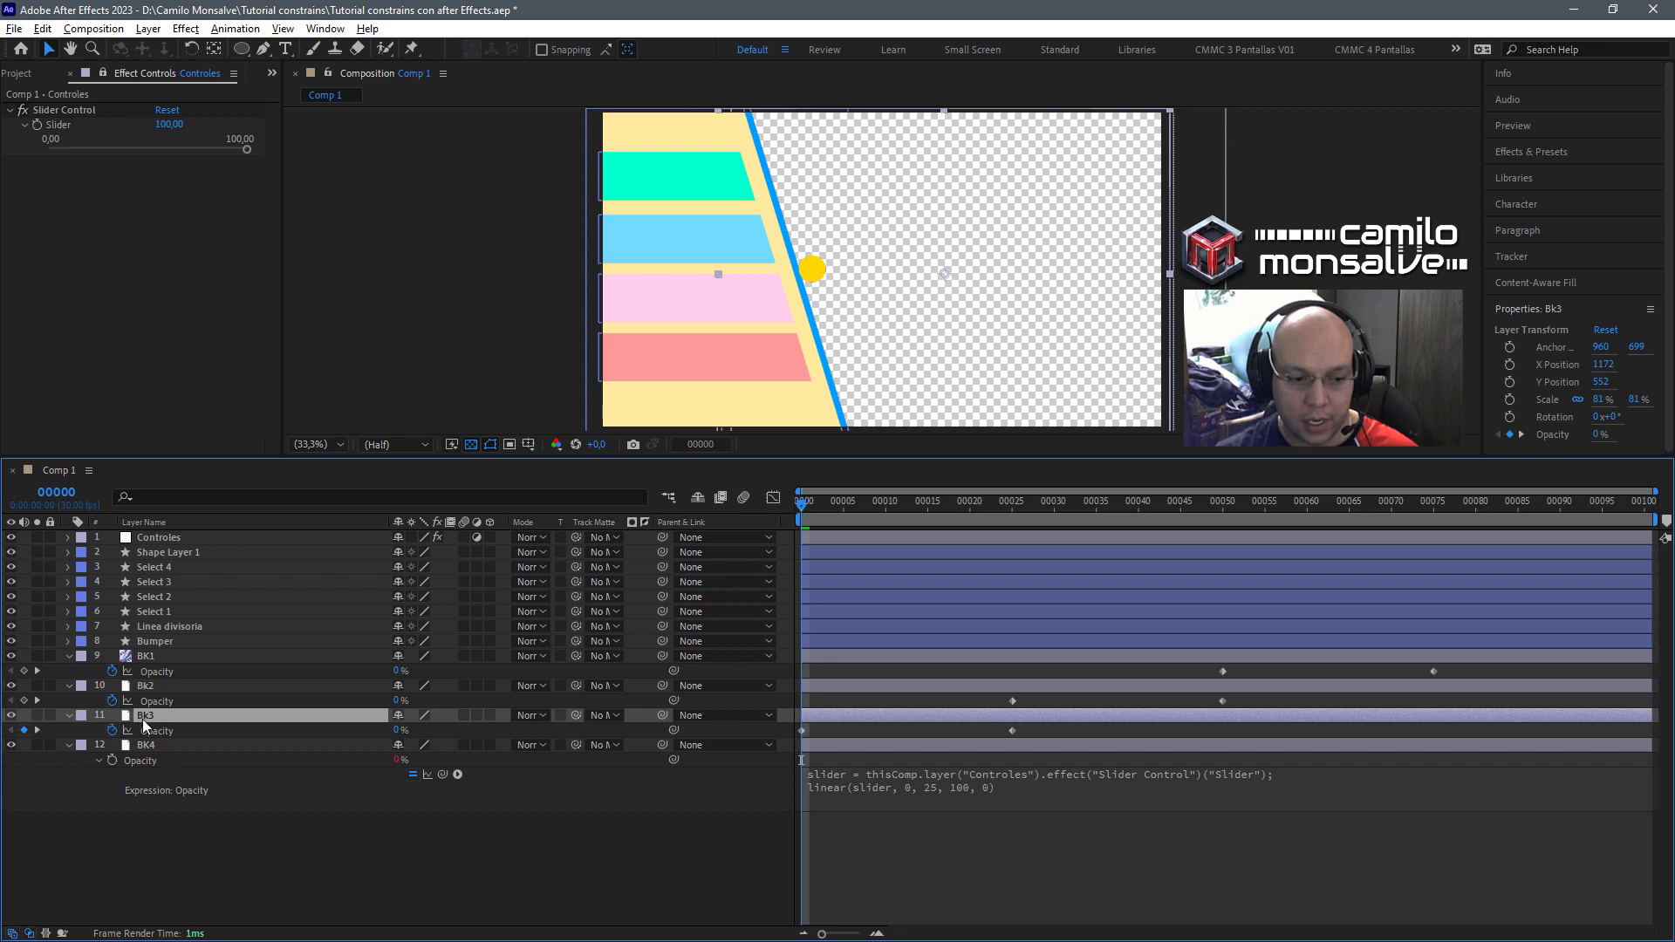
Add an expression to Bk3's Opacity and paste in the copied slider expression.
left_click(113, 730, "alt")
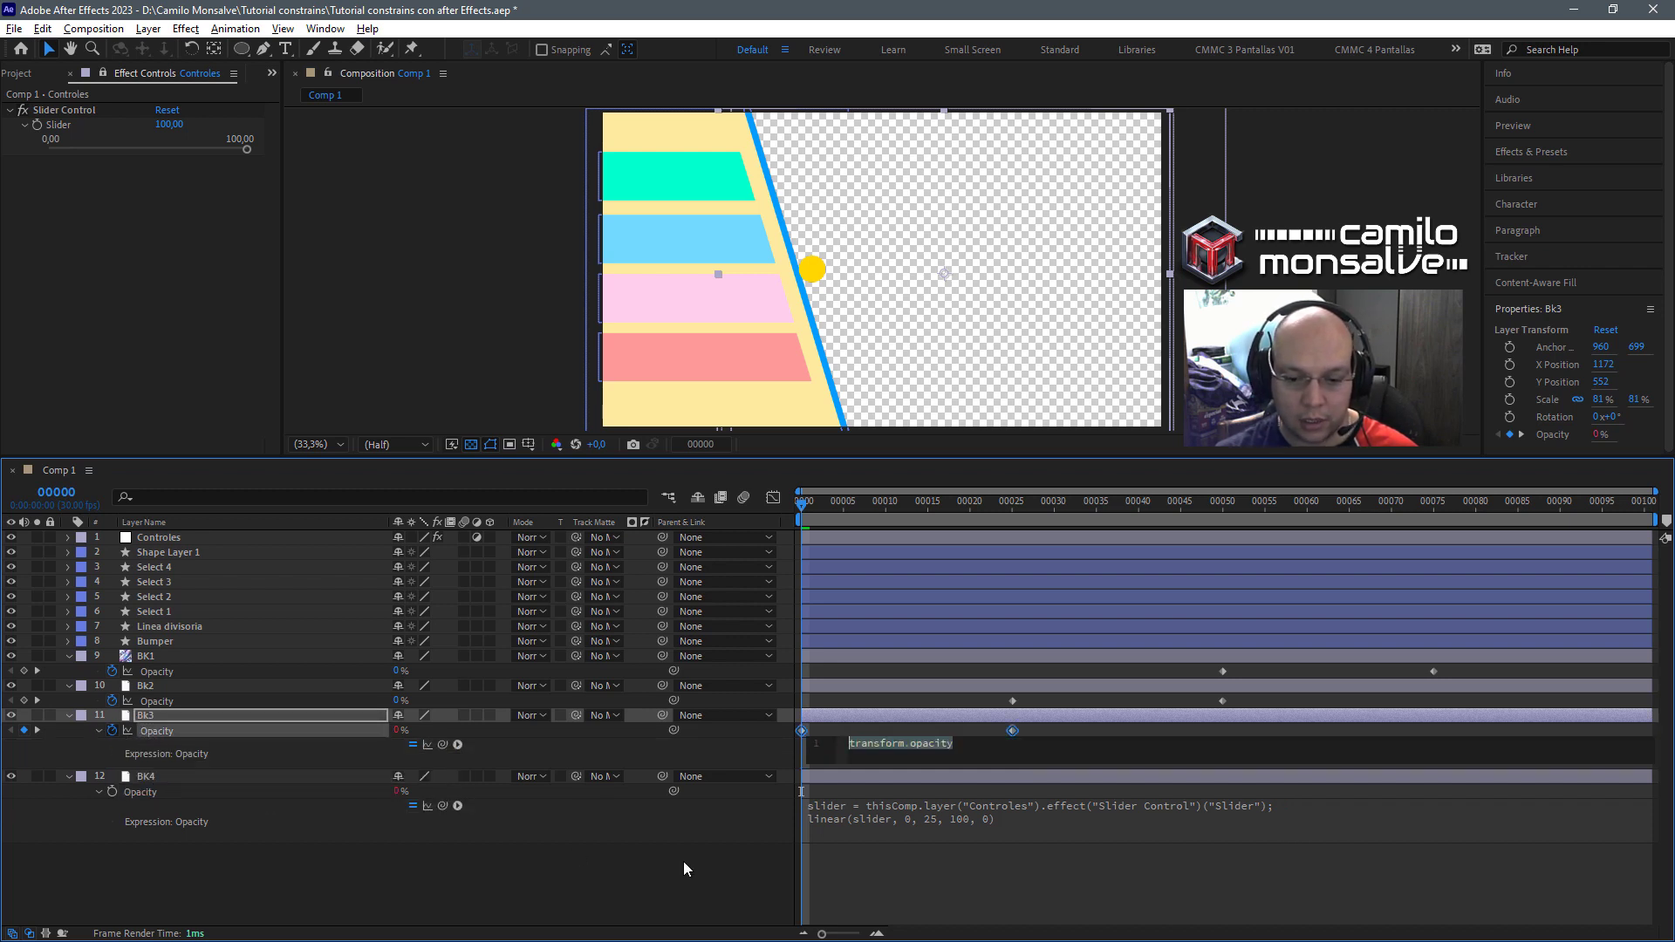
left_click_drag(953, 743, 933, 744)
key("ctrl+a")
type("slider = thisComp.layer(\"Controles\").effect(\"Slider Control\")(\"Slider\"); linear(slider, 0, 25, 100, 0)")
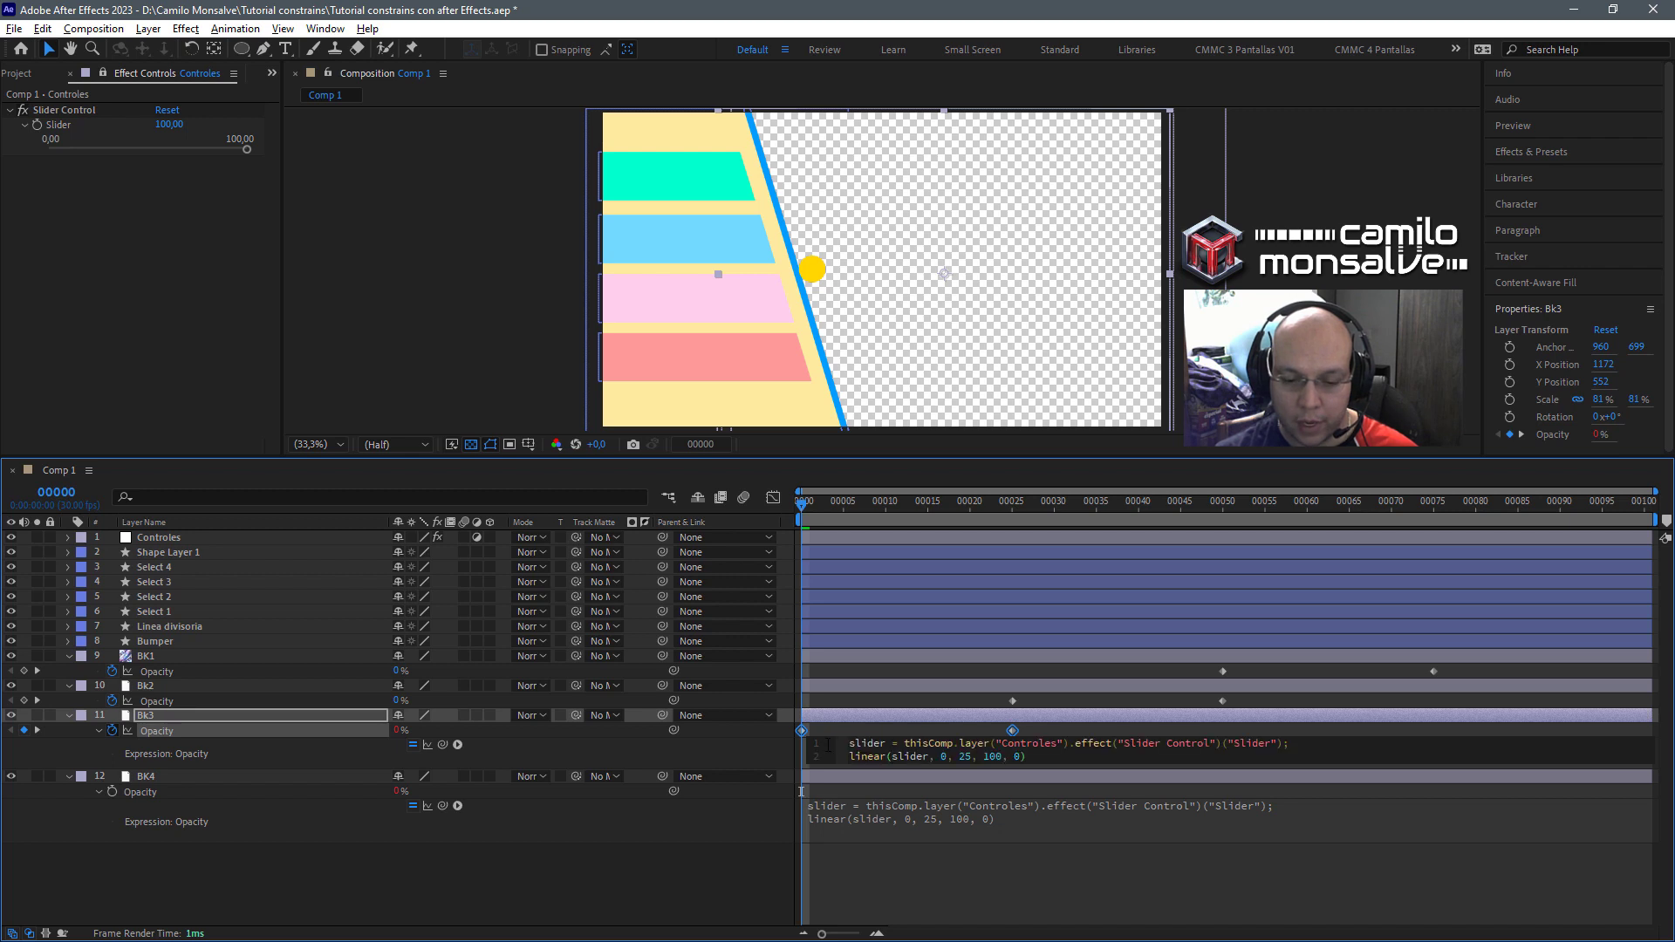
left_click_drag(1069, 768, 907, 794)
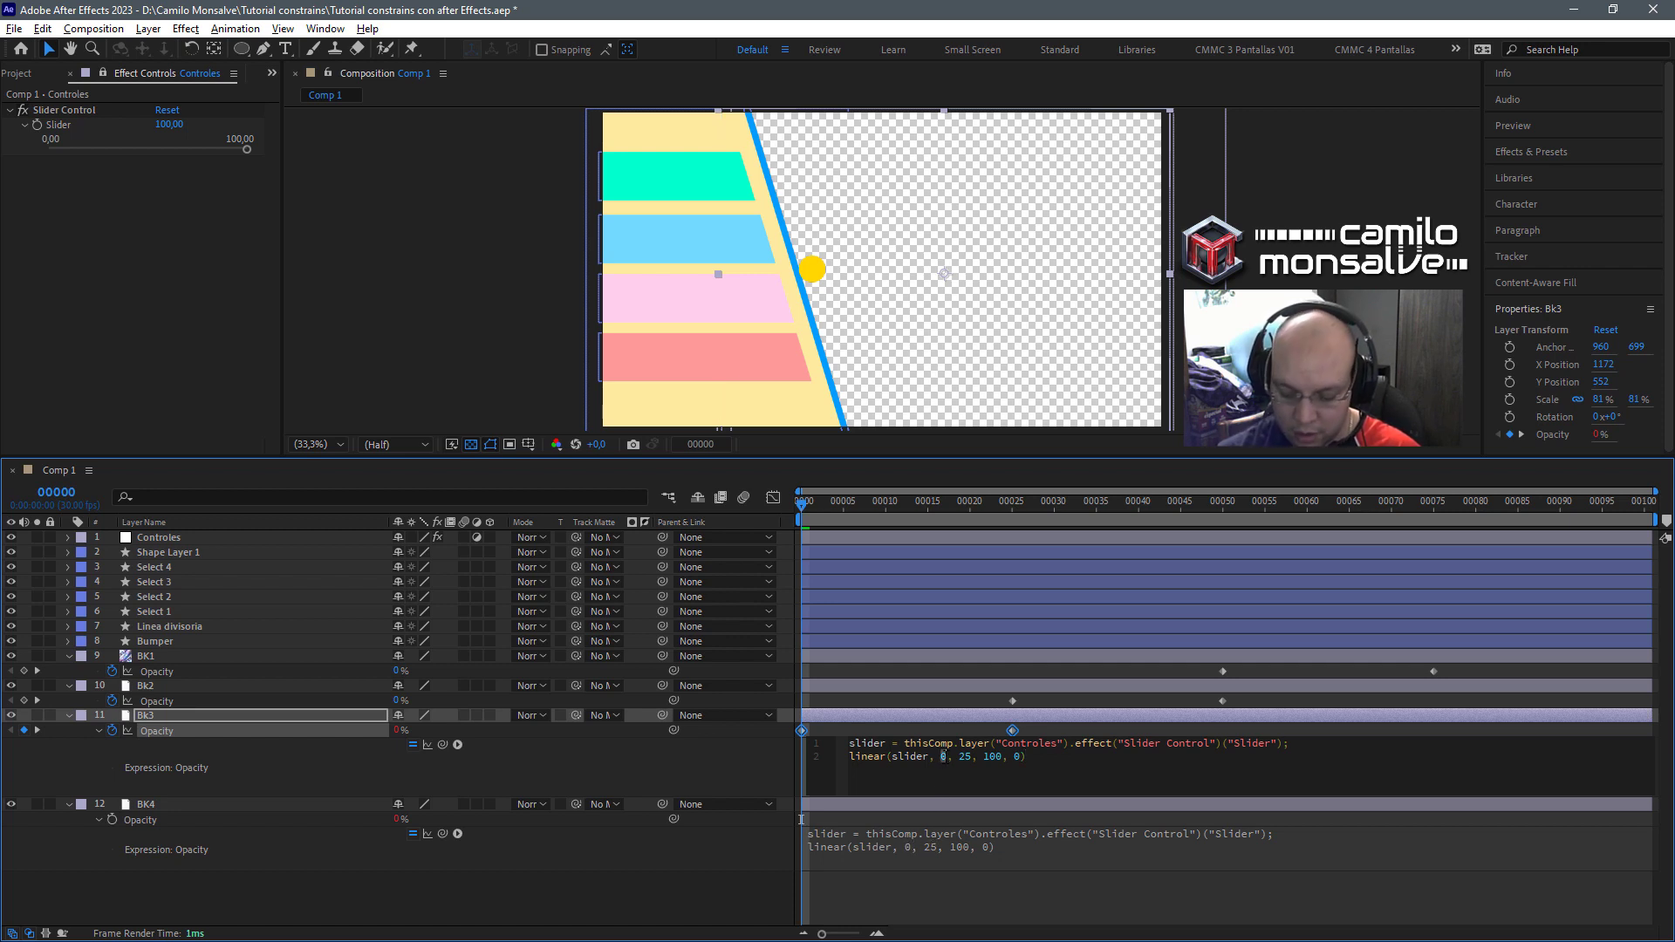
Edit Bk3's expression to linear(slider, 25, 50, 0, 100) and commit it.
type("25")
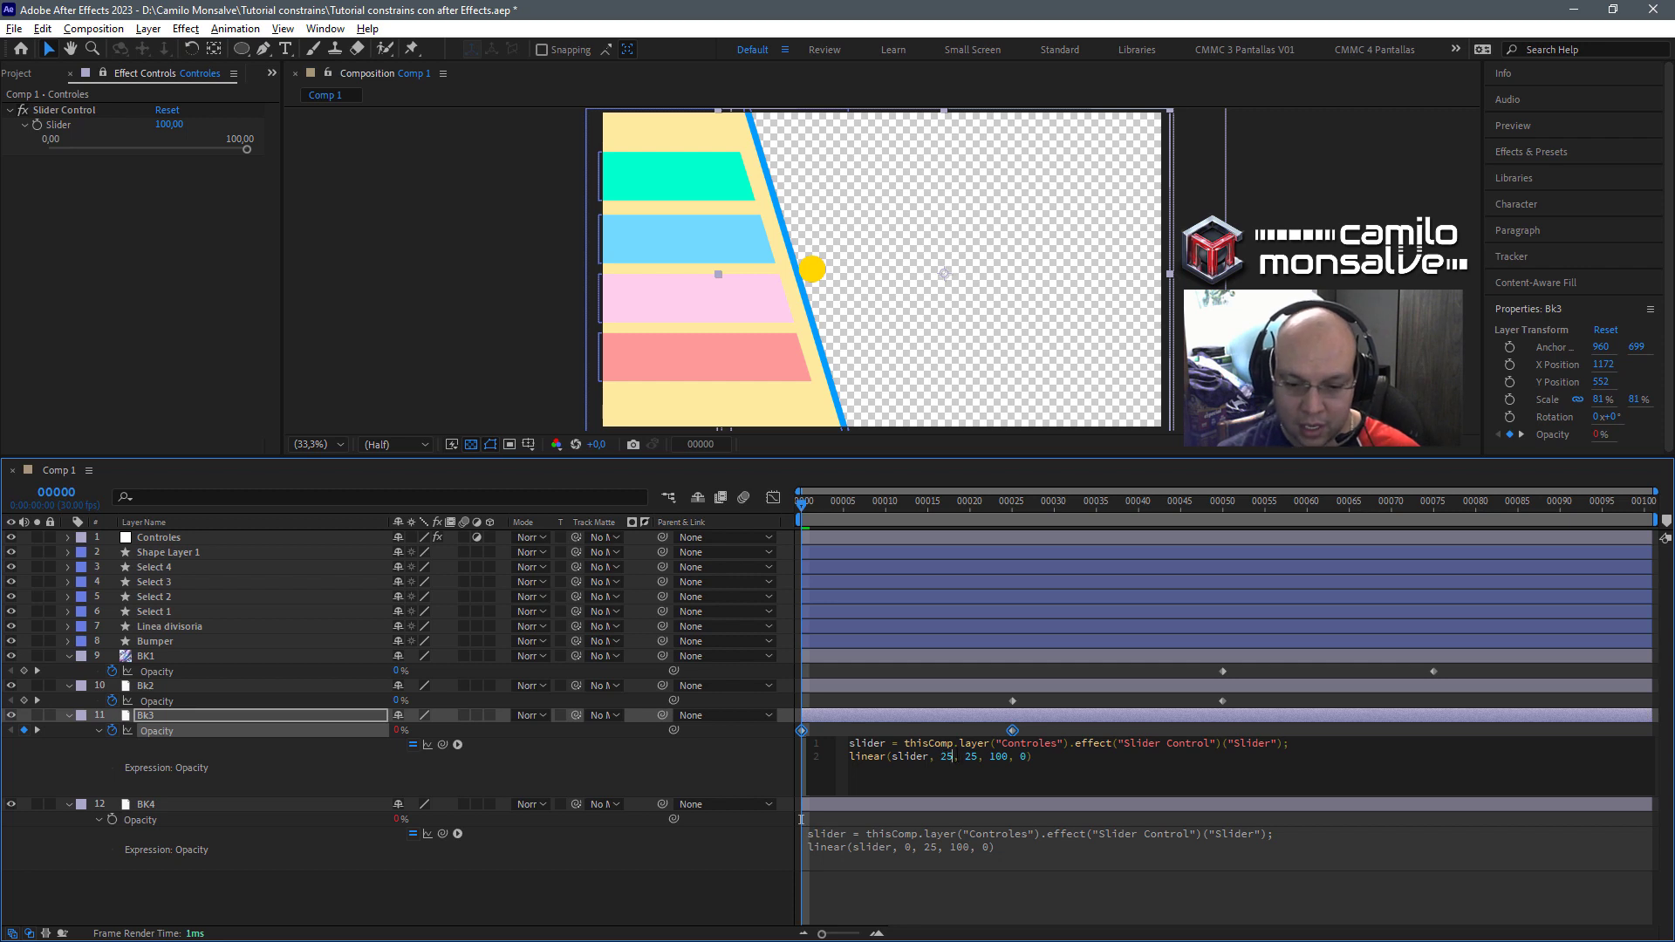
key("shift+Right")
key("shift+Right")
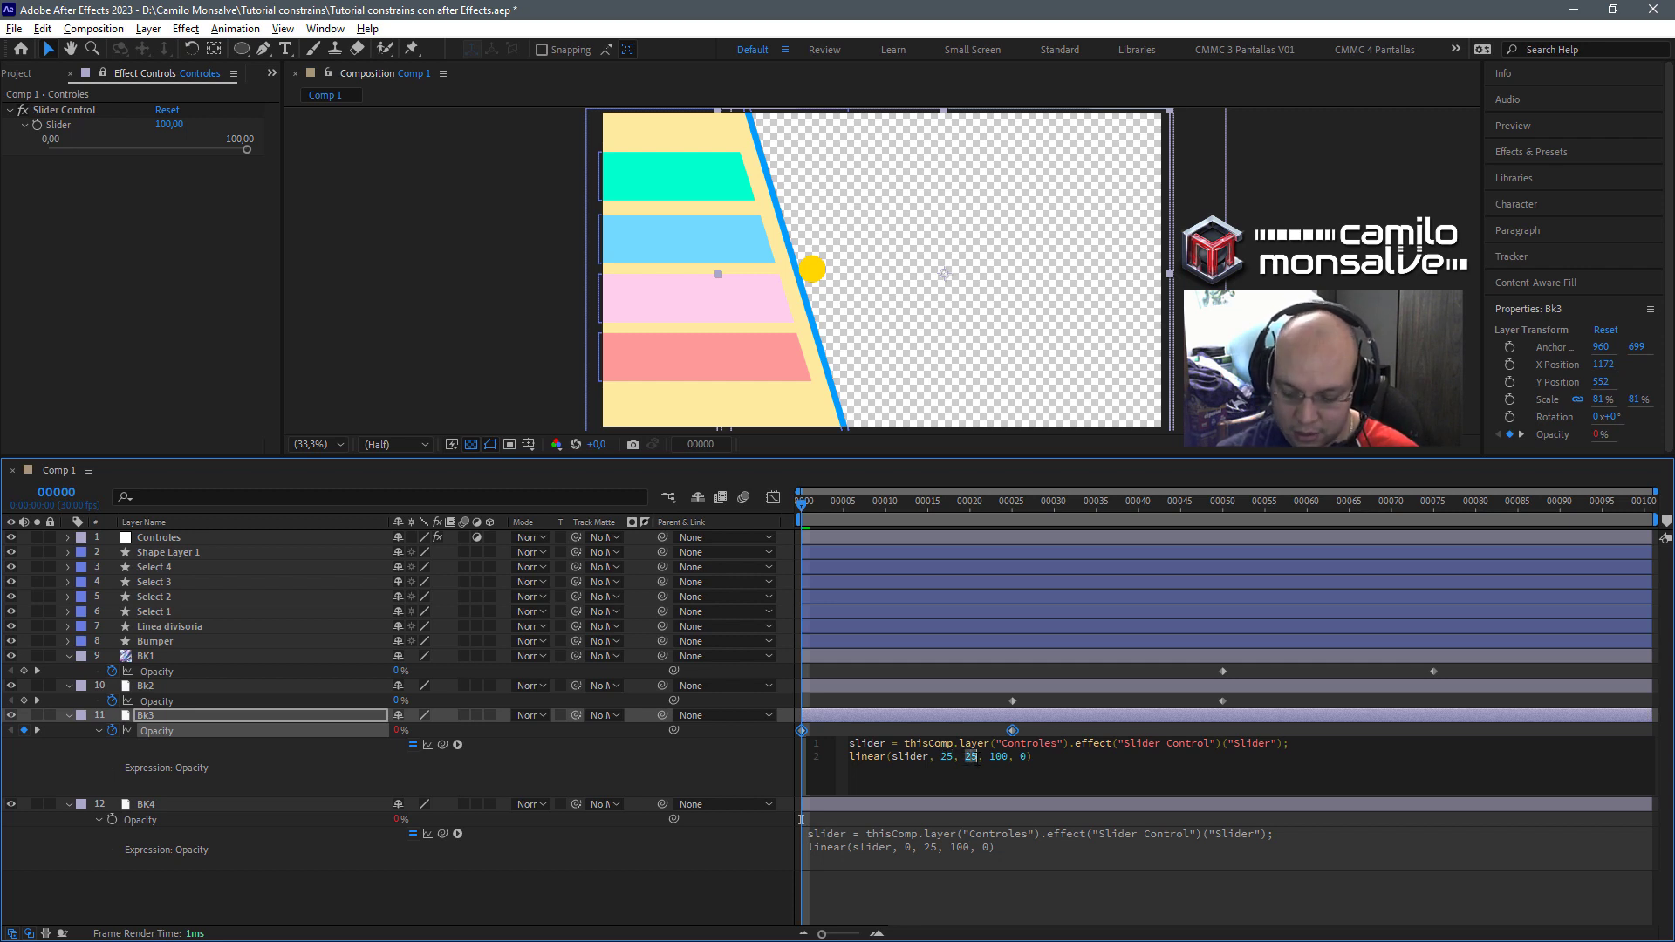
type("50")
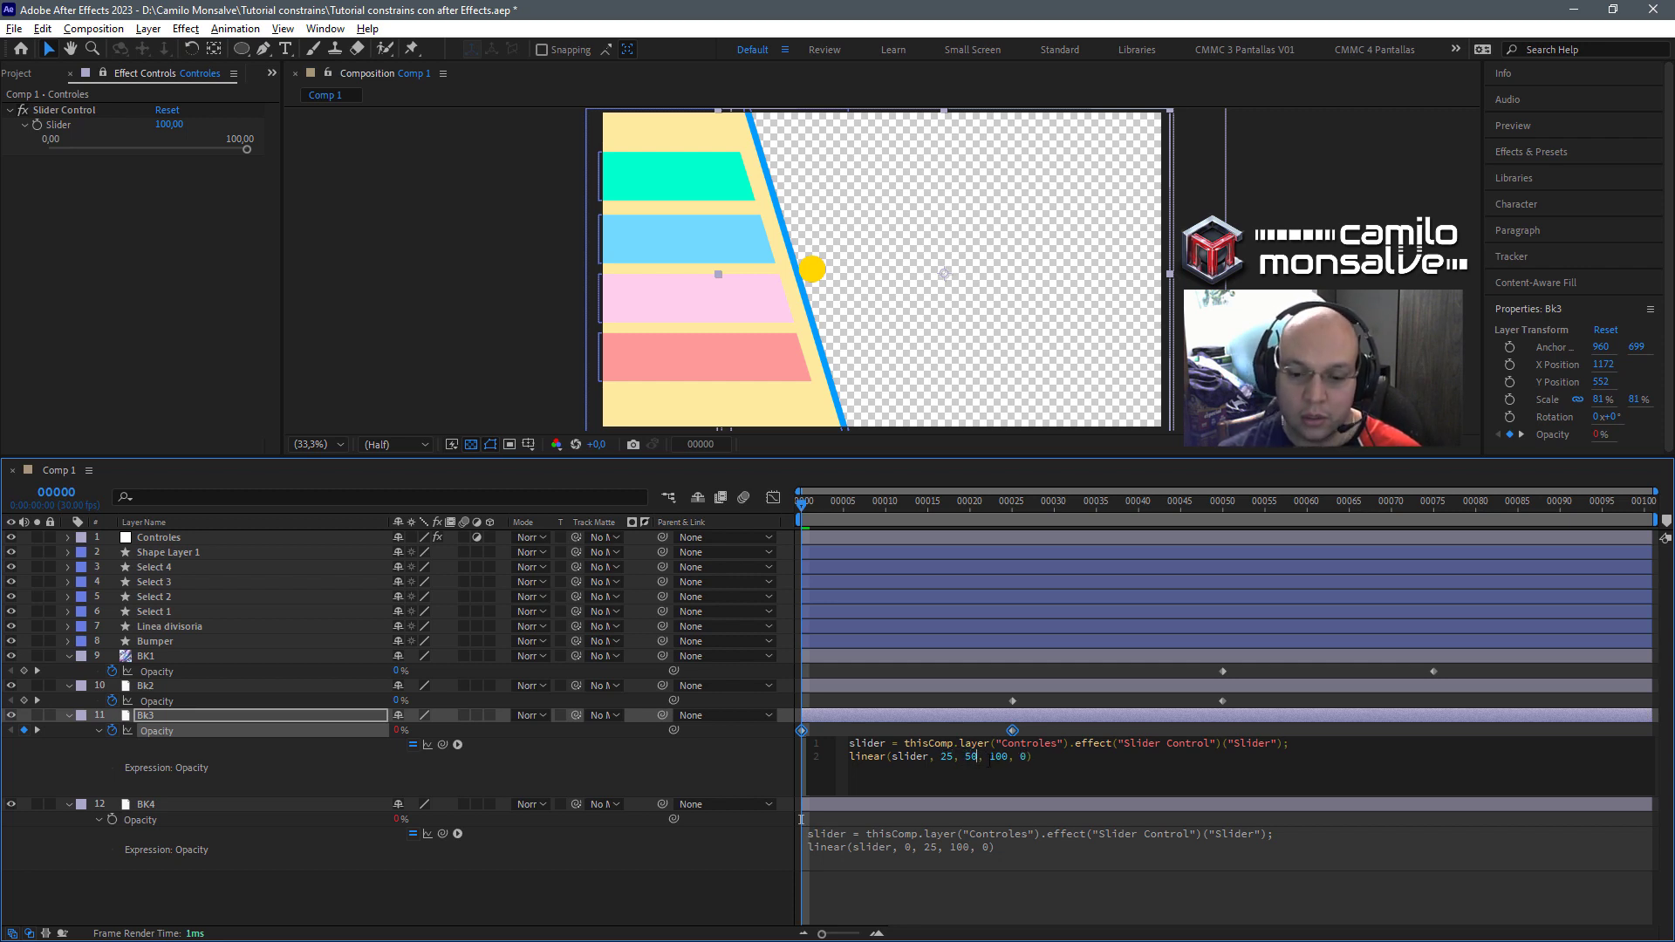
key("Right")
key("Right")
key("shift+Right")
key("shift+Right")
key("shift+Right")
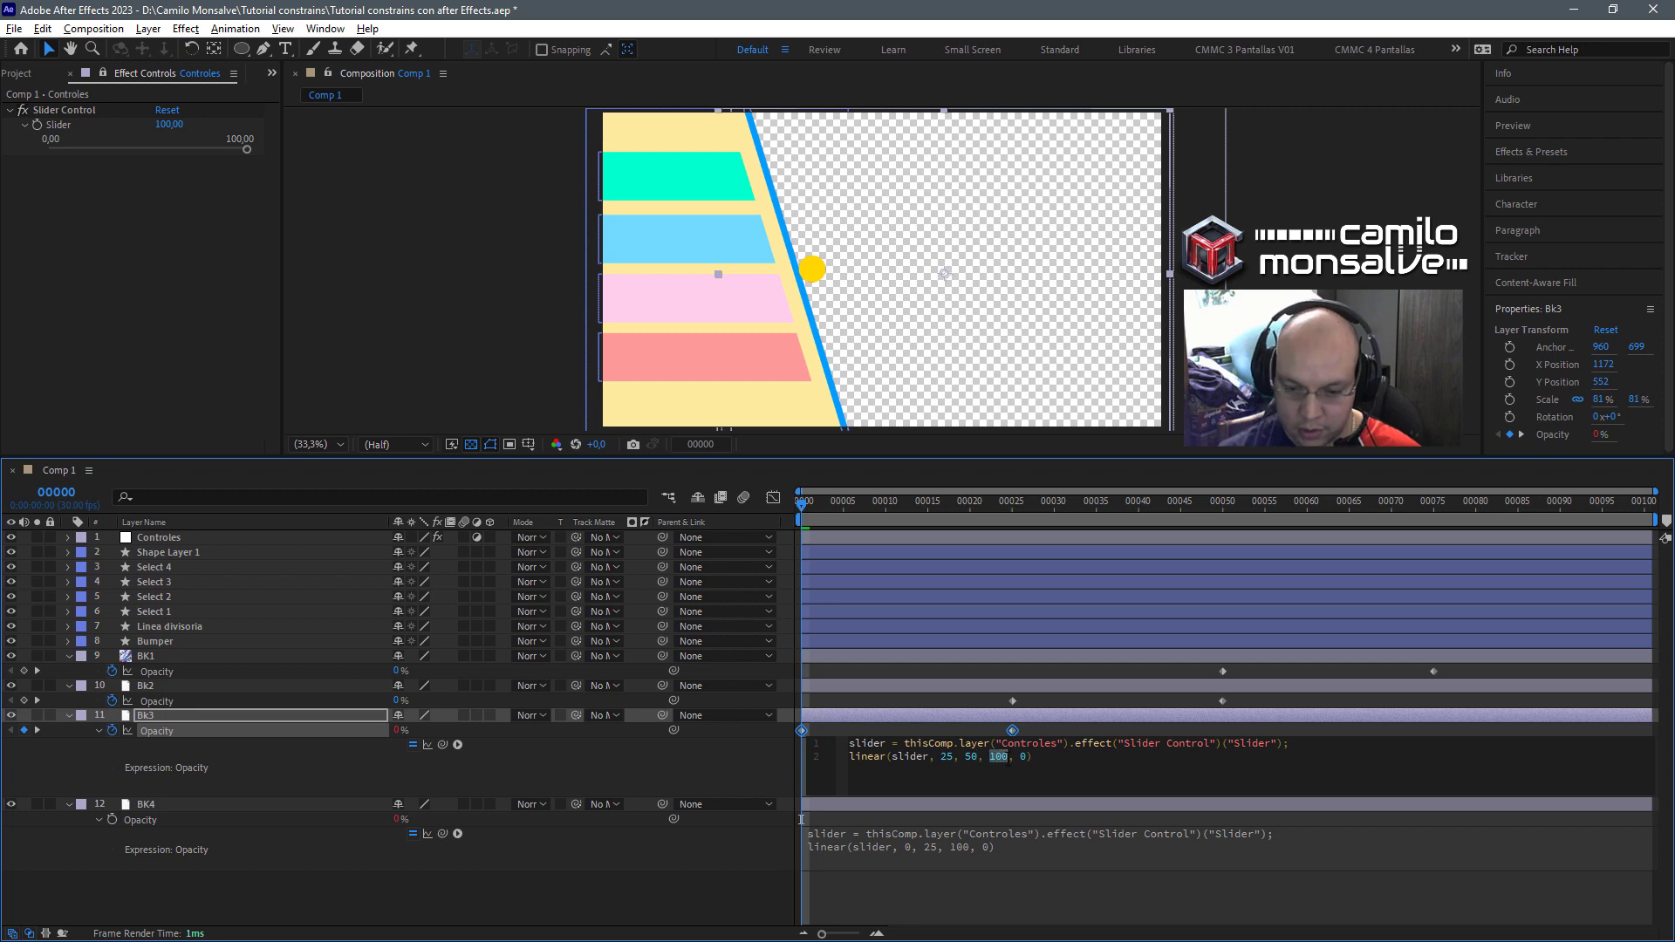
type("0")
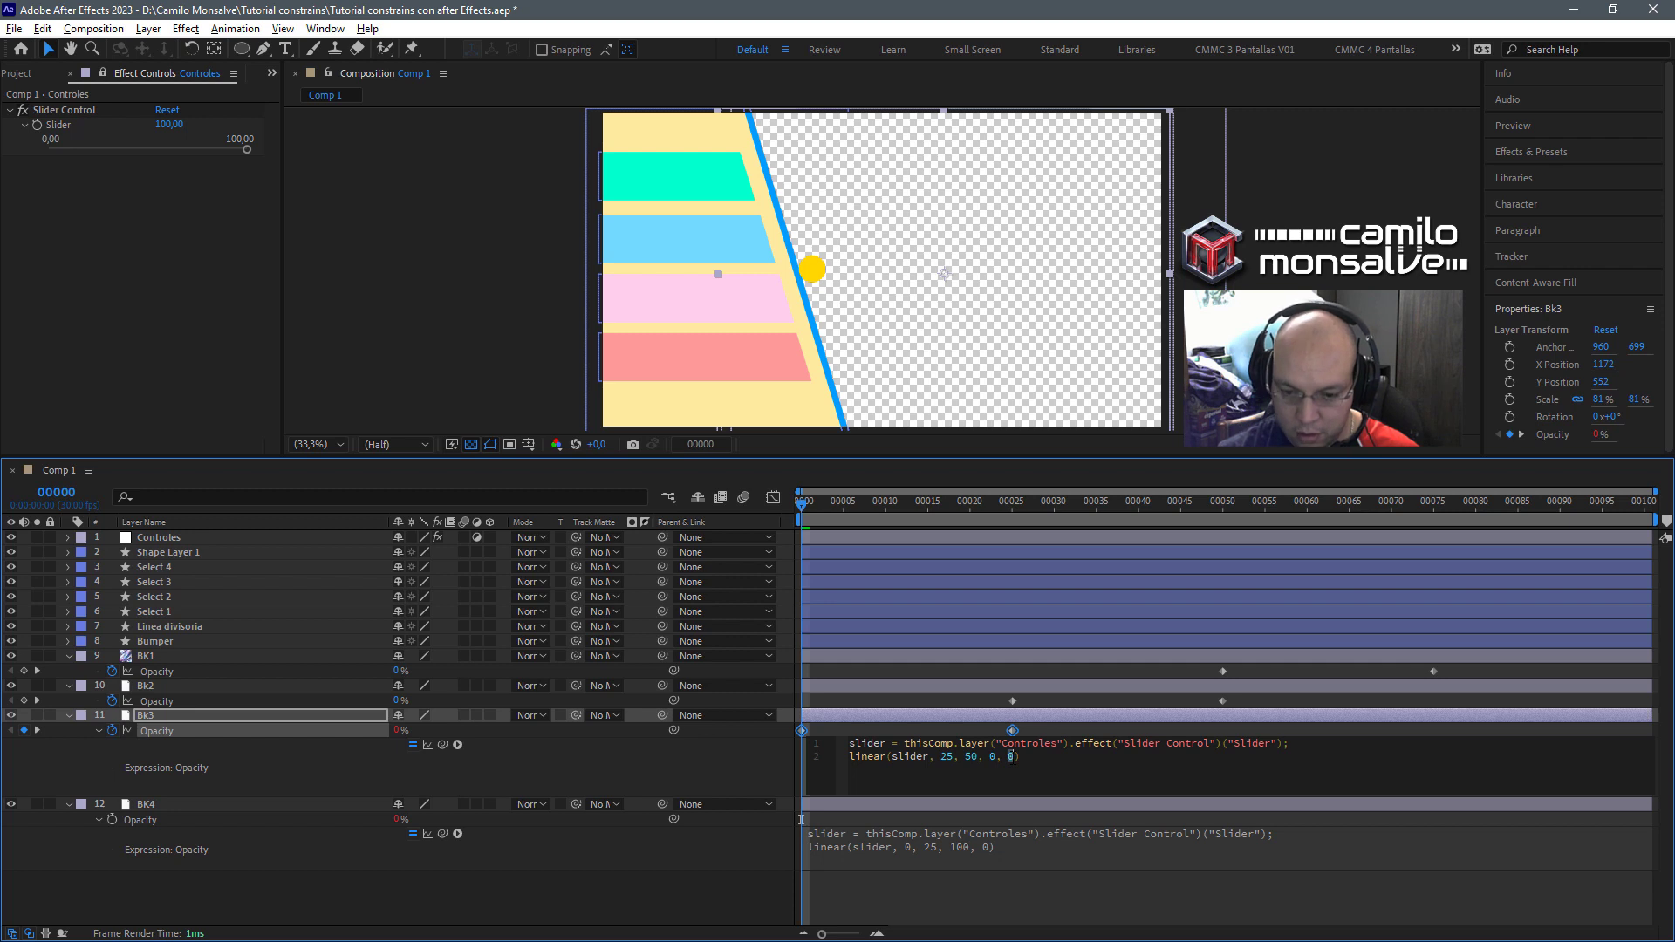
type("10")
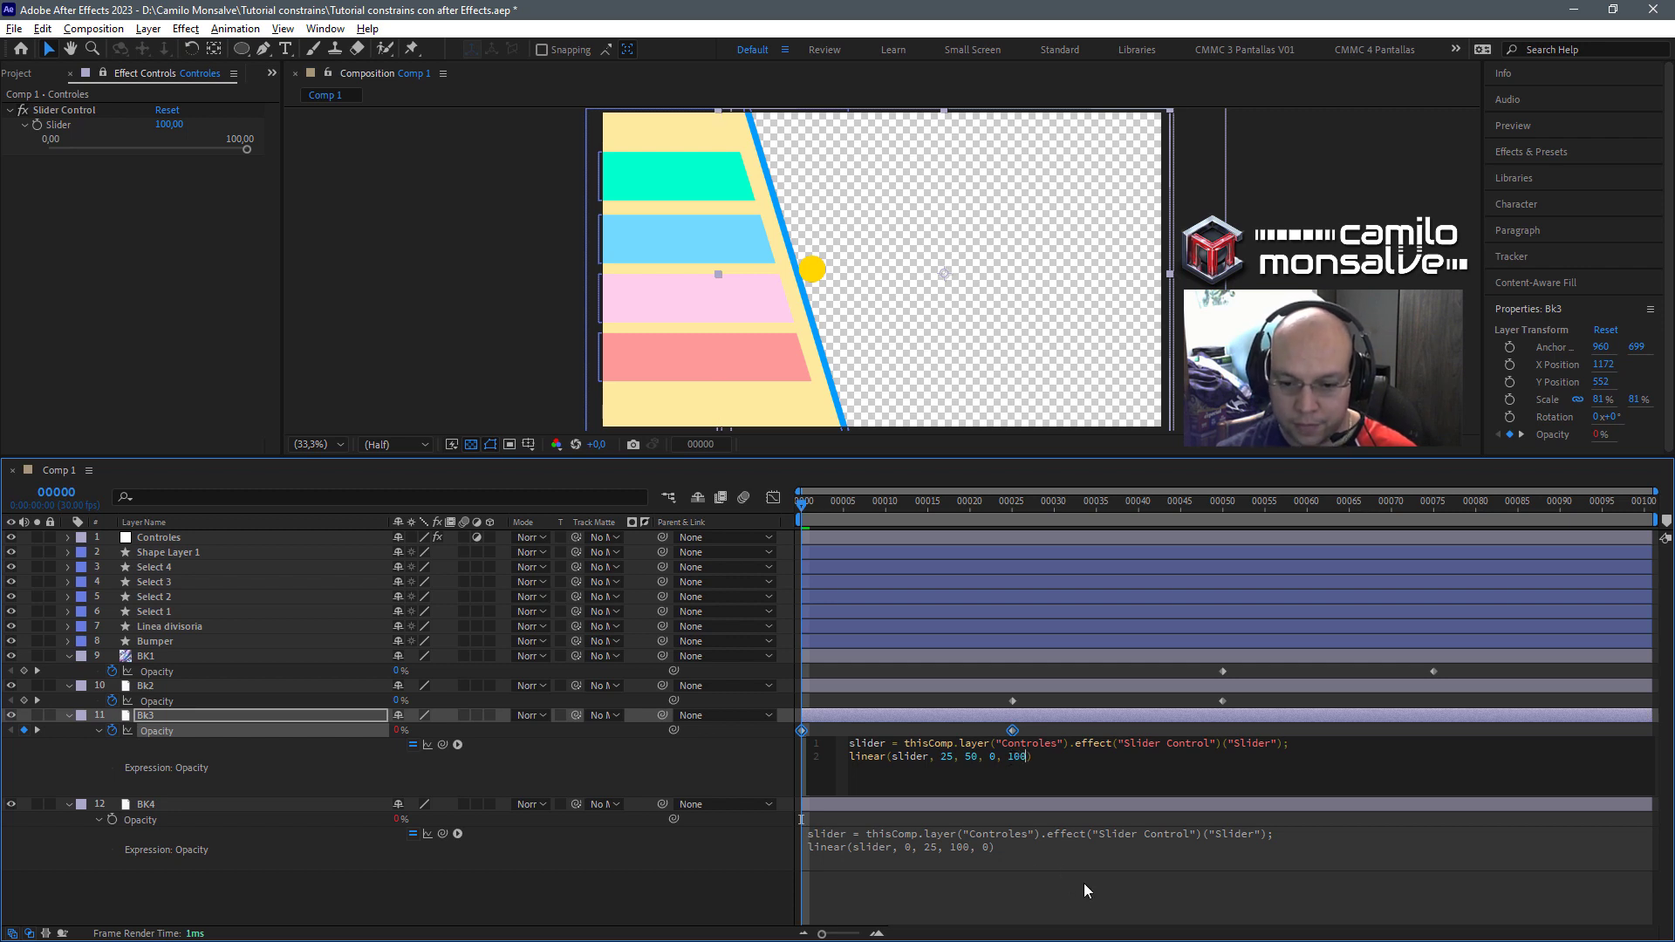
left_click(1097, 883)
left_click(942, 718)
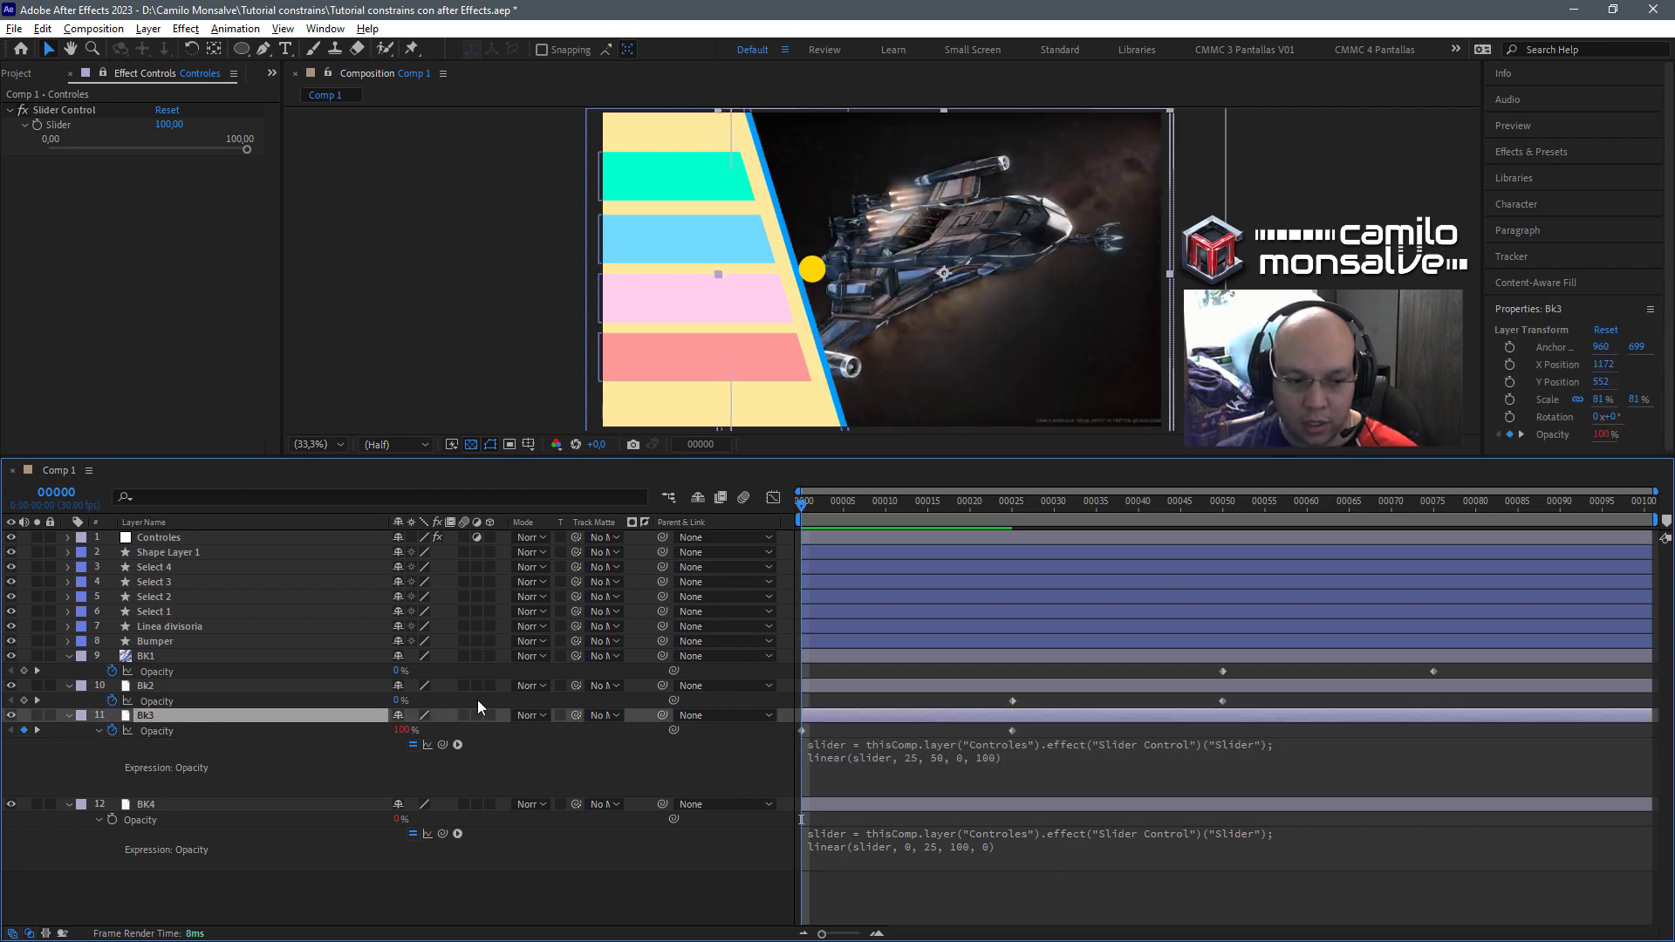
Solo Bk3 and raise the Controles slider from near 0 to 92,95 to test the fade.
left_click(37, 714)
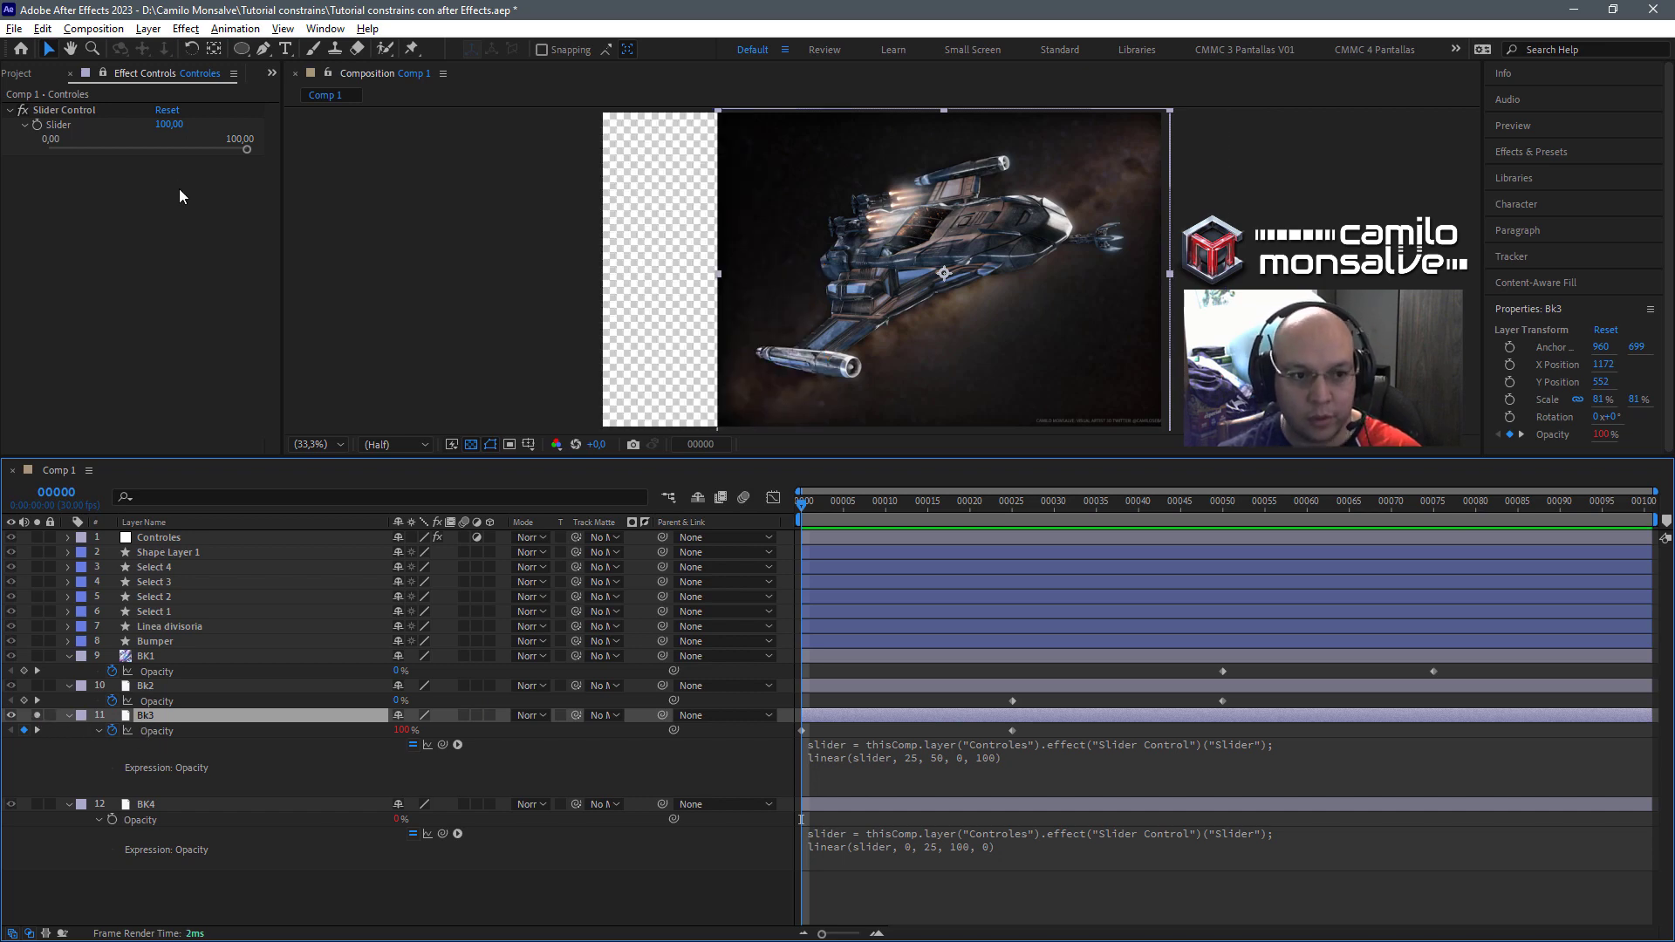
left_click(65, 147)
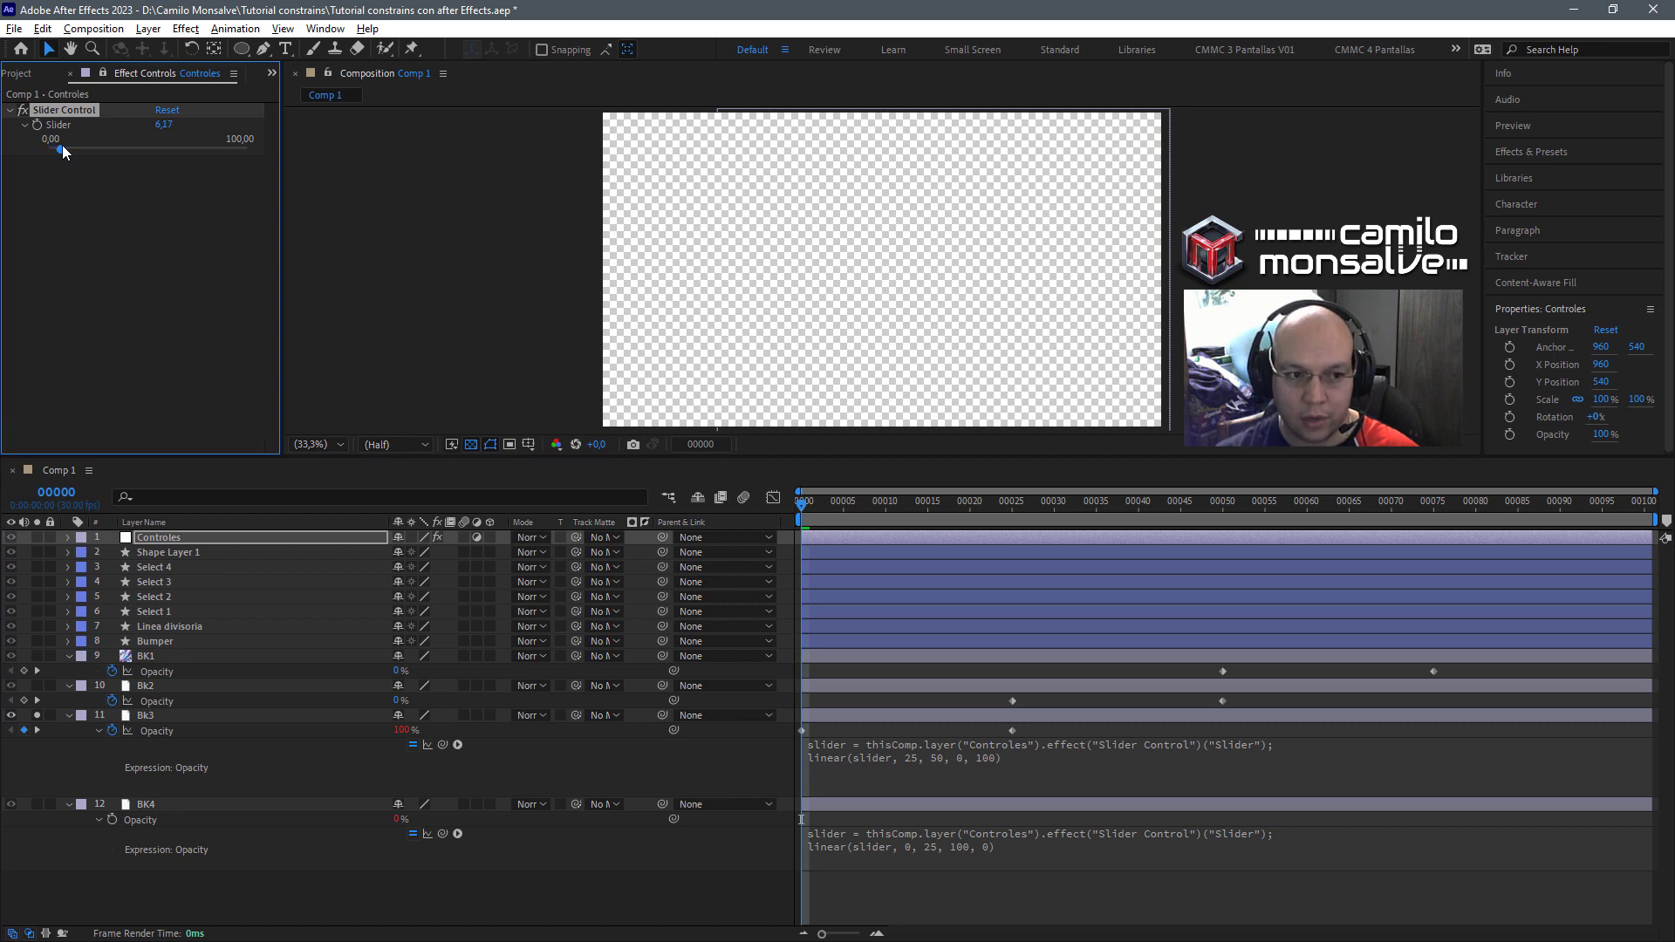
left_click_drag(62, 146, 157, 154)
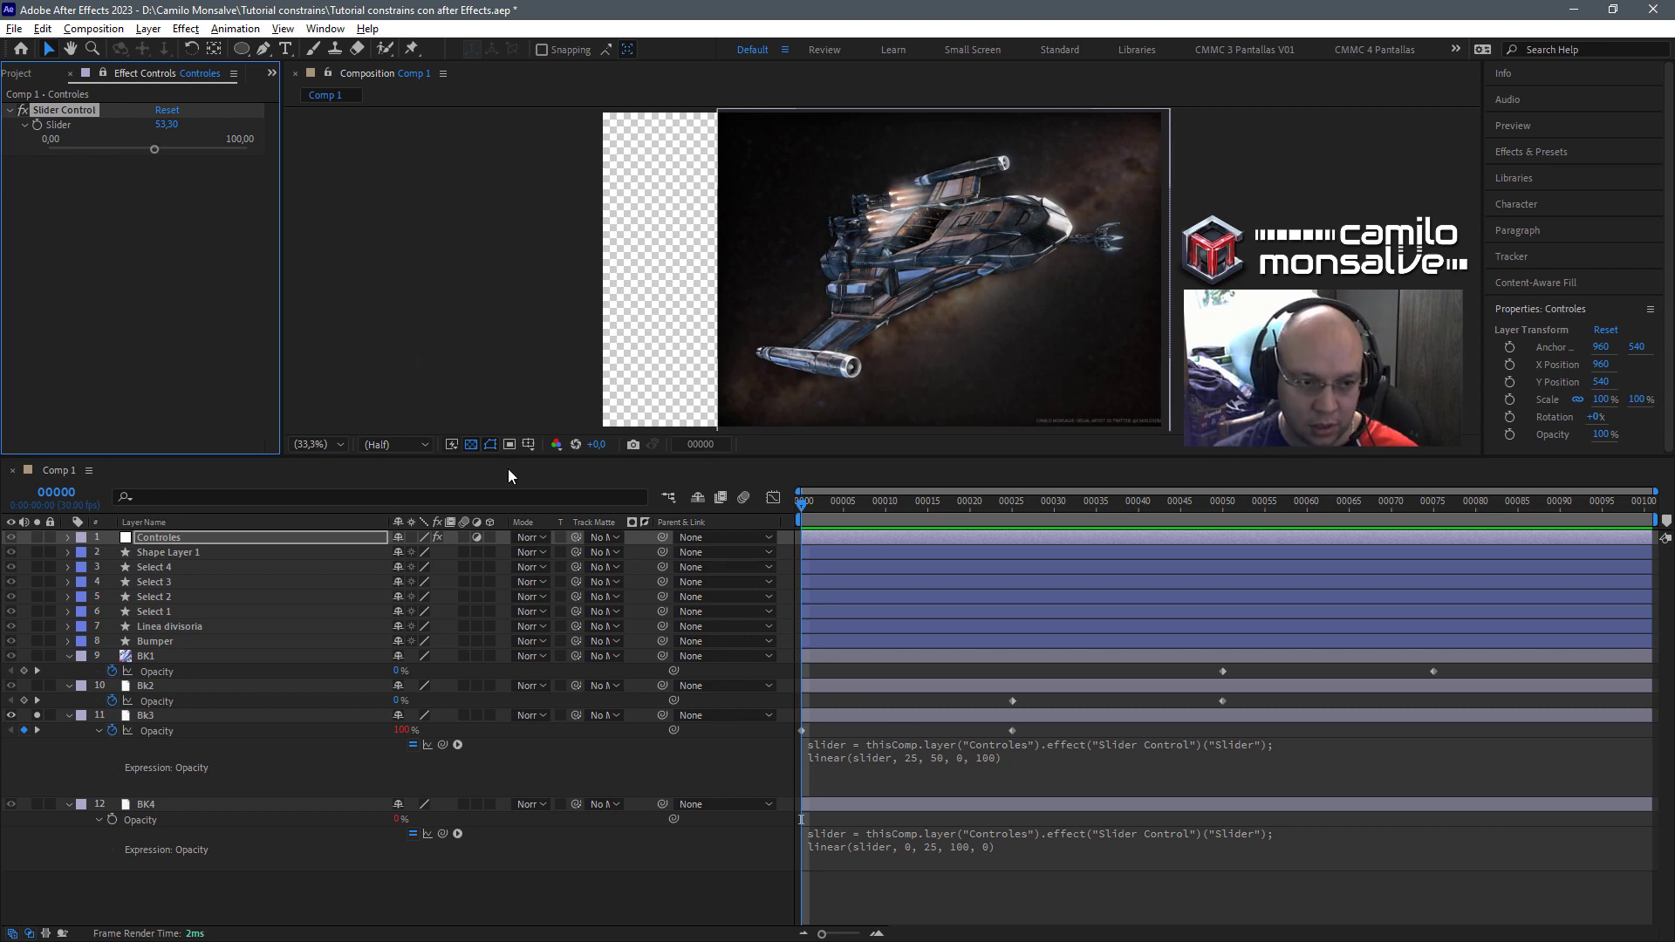
left_click_drag(155, 152, 233, 163)
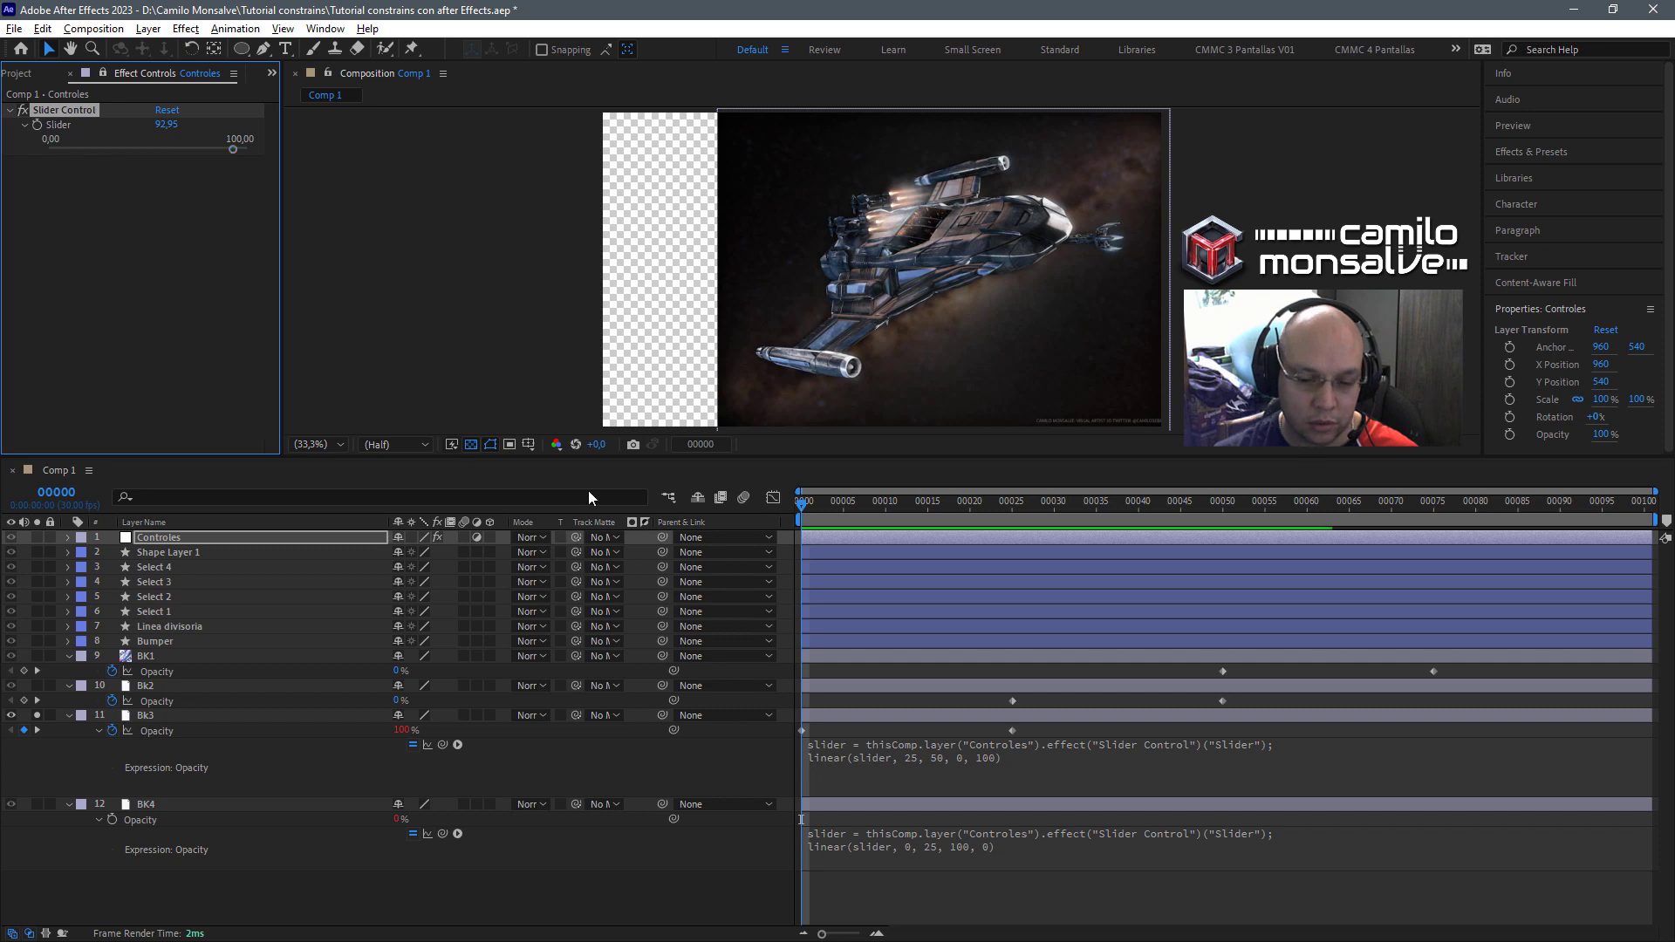
Leave Bk3's expression and paste the slider-driven linear() expression into Bk2's Opacity.
left_click(927, 751)
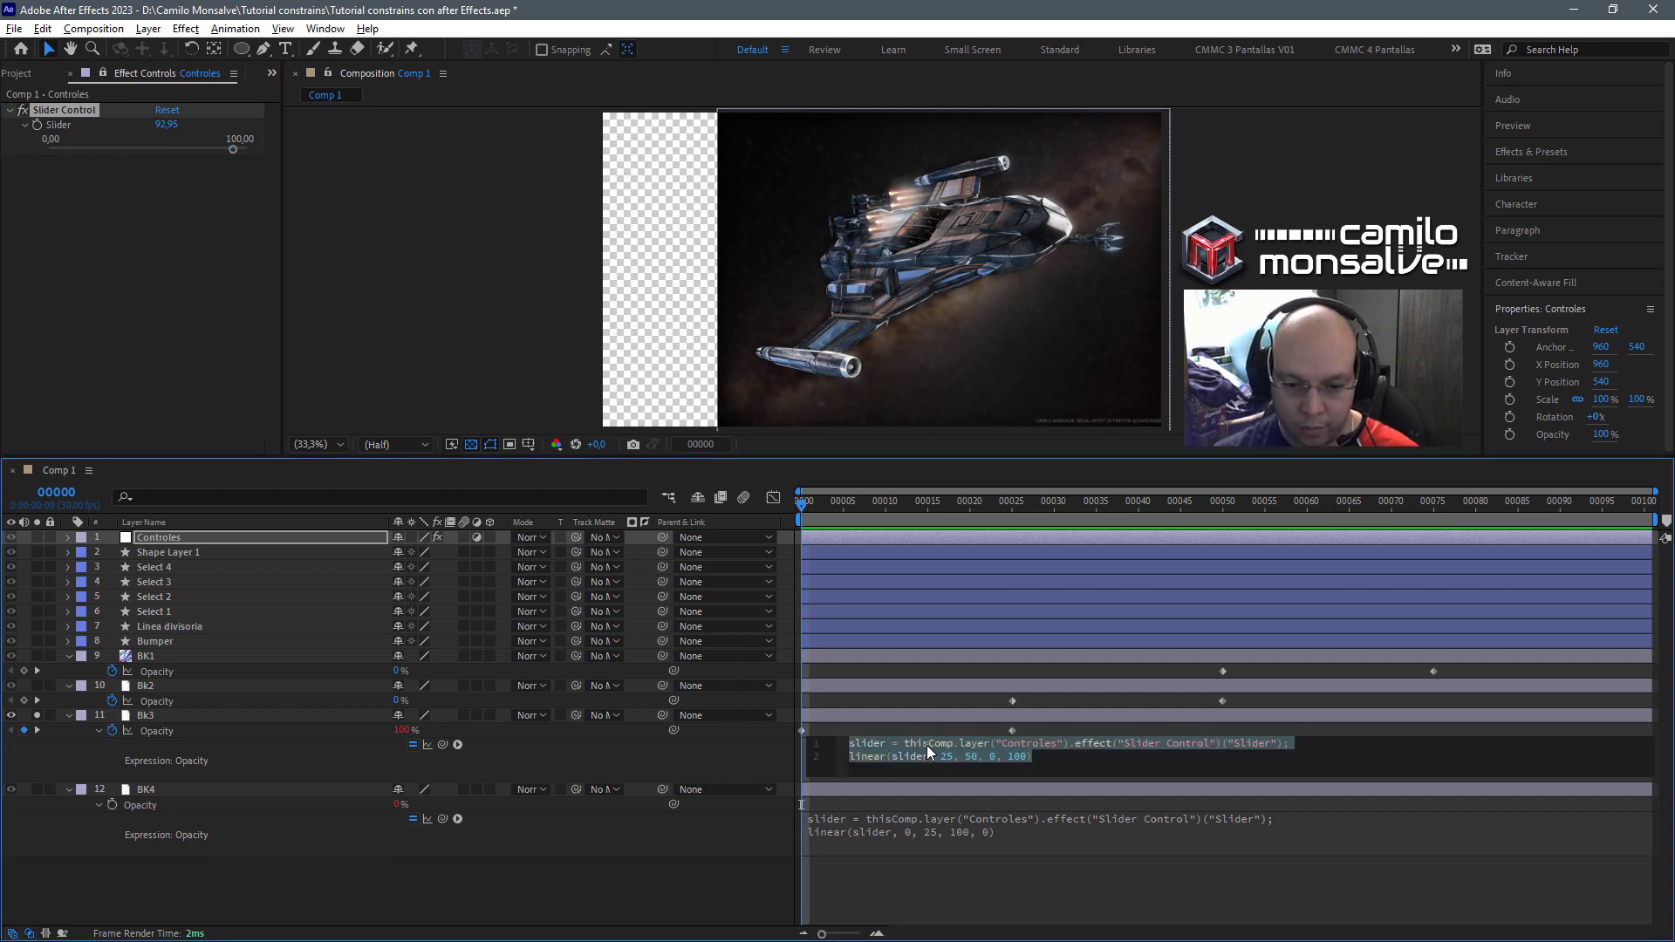
left_click(918, 714)
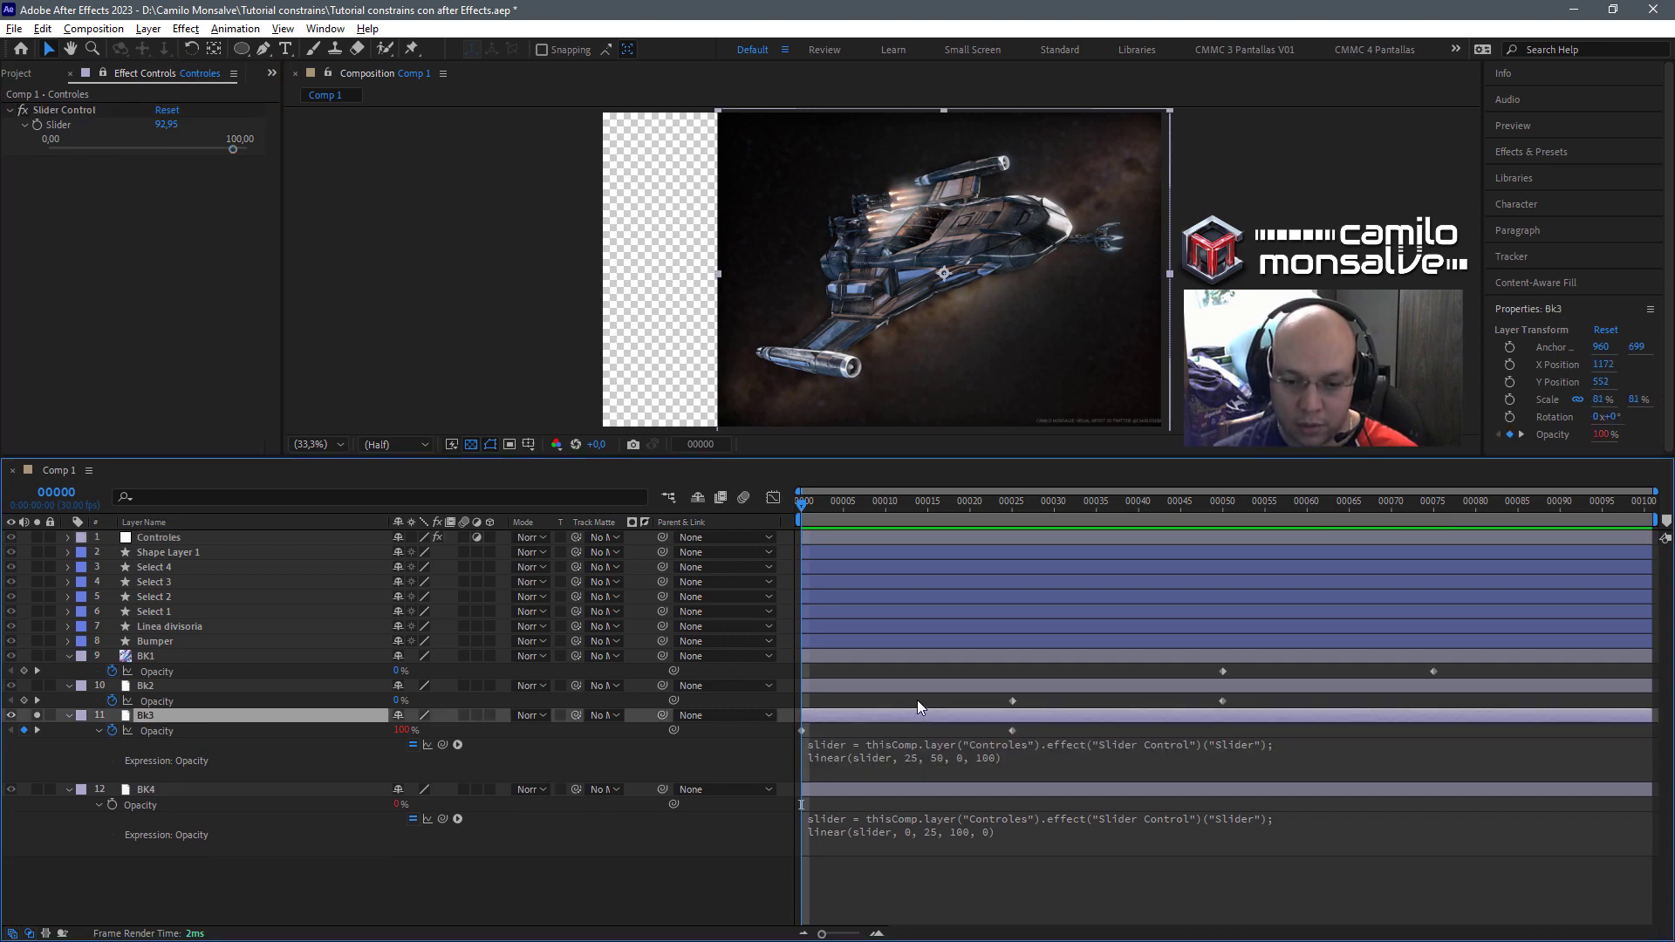
left_click(933, 684)
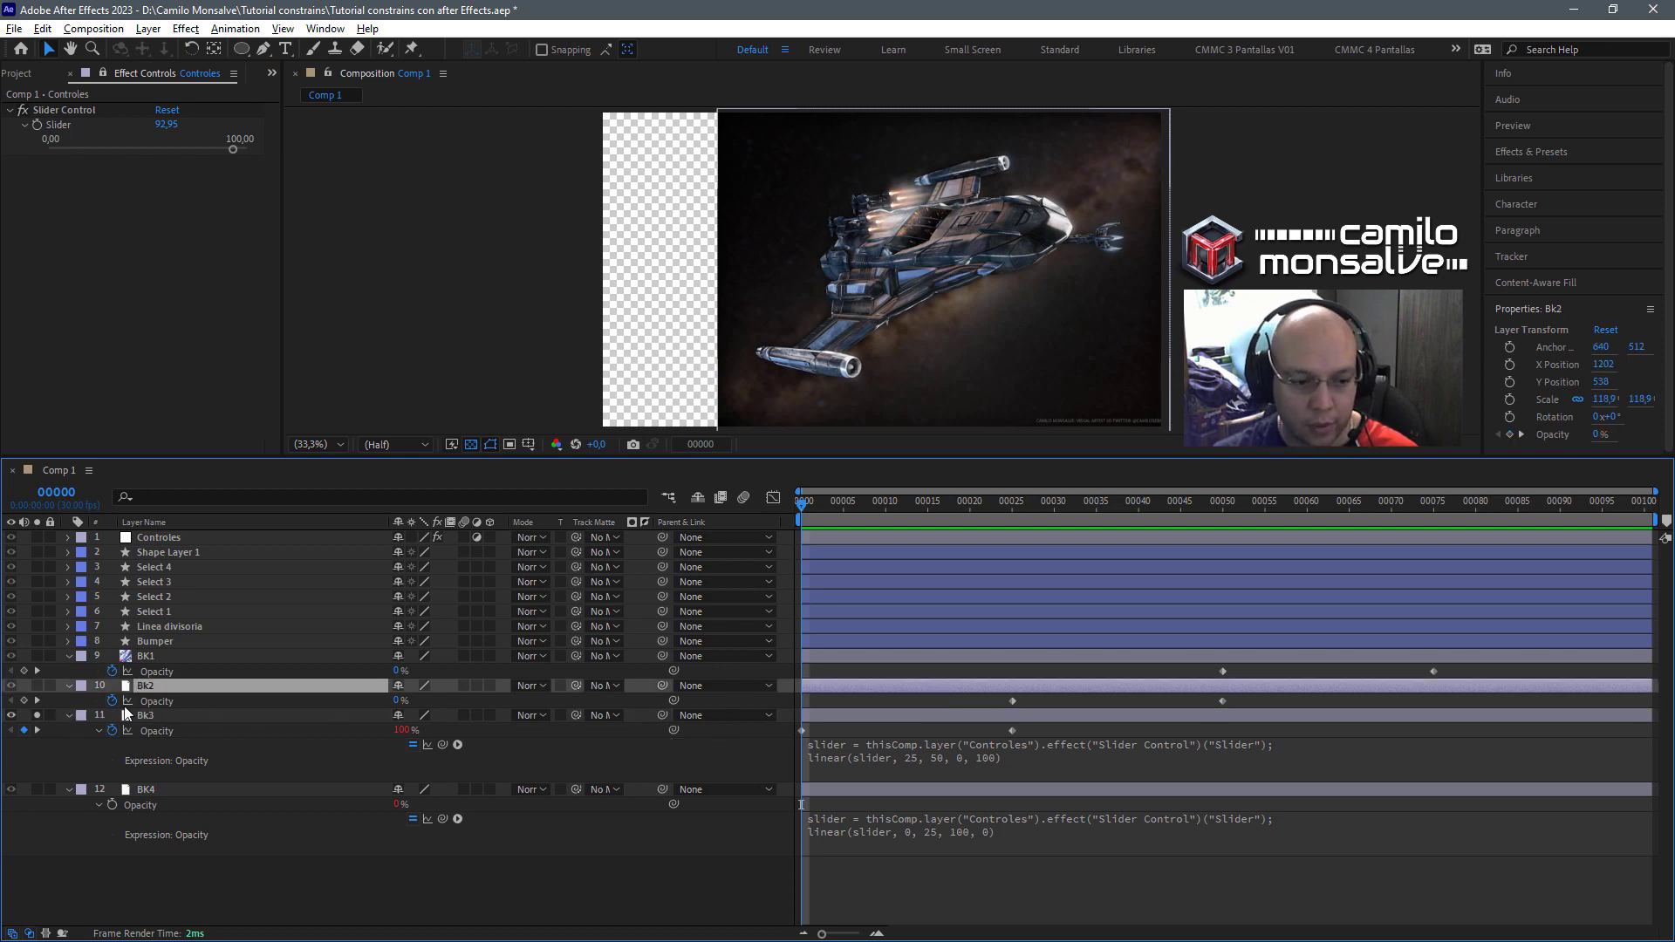
left_click(63, 717)
left_click(112, 701, "alt")
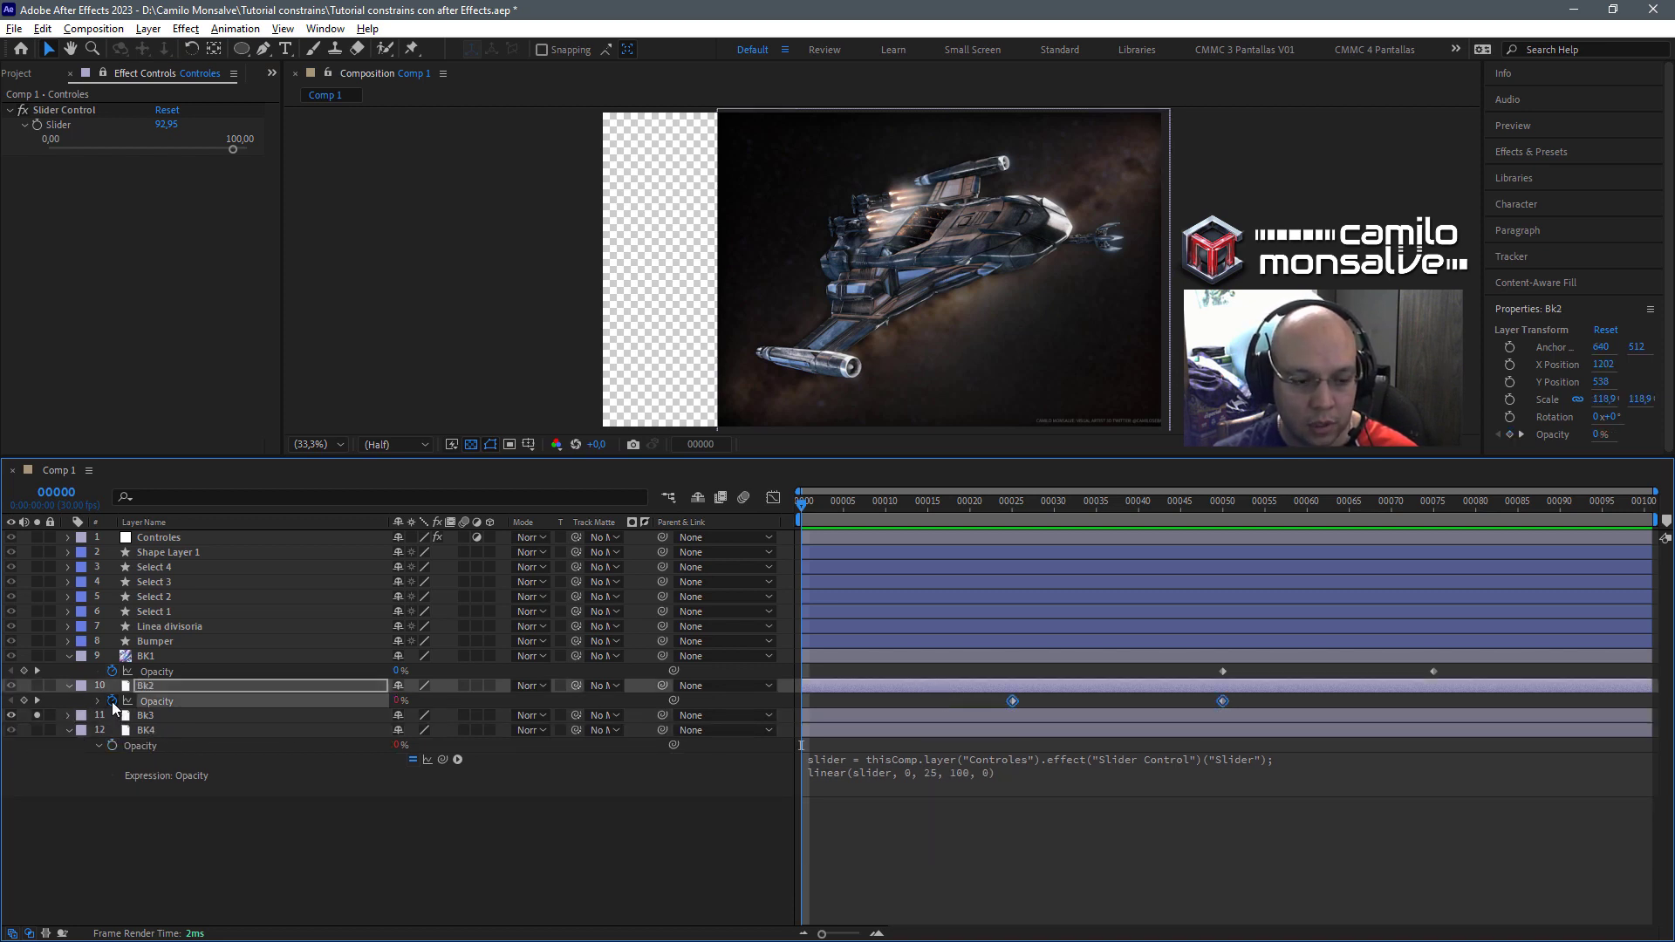
type("slider = thisComp.layer(\"Controles\").effect(\"Slider Control\")(\"Slider\"); linear(slider, 25, 50, 0, 100)")
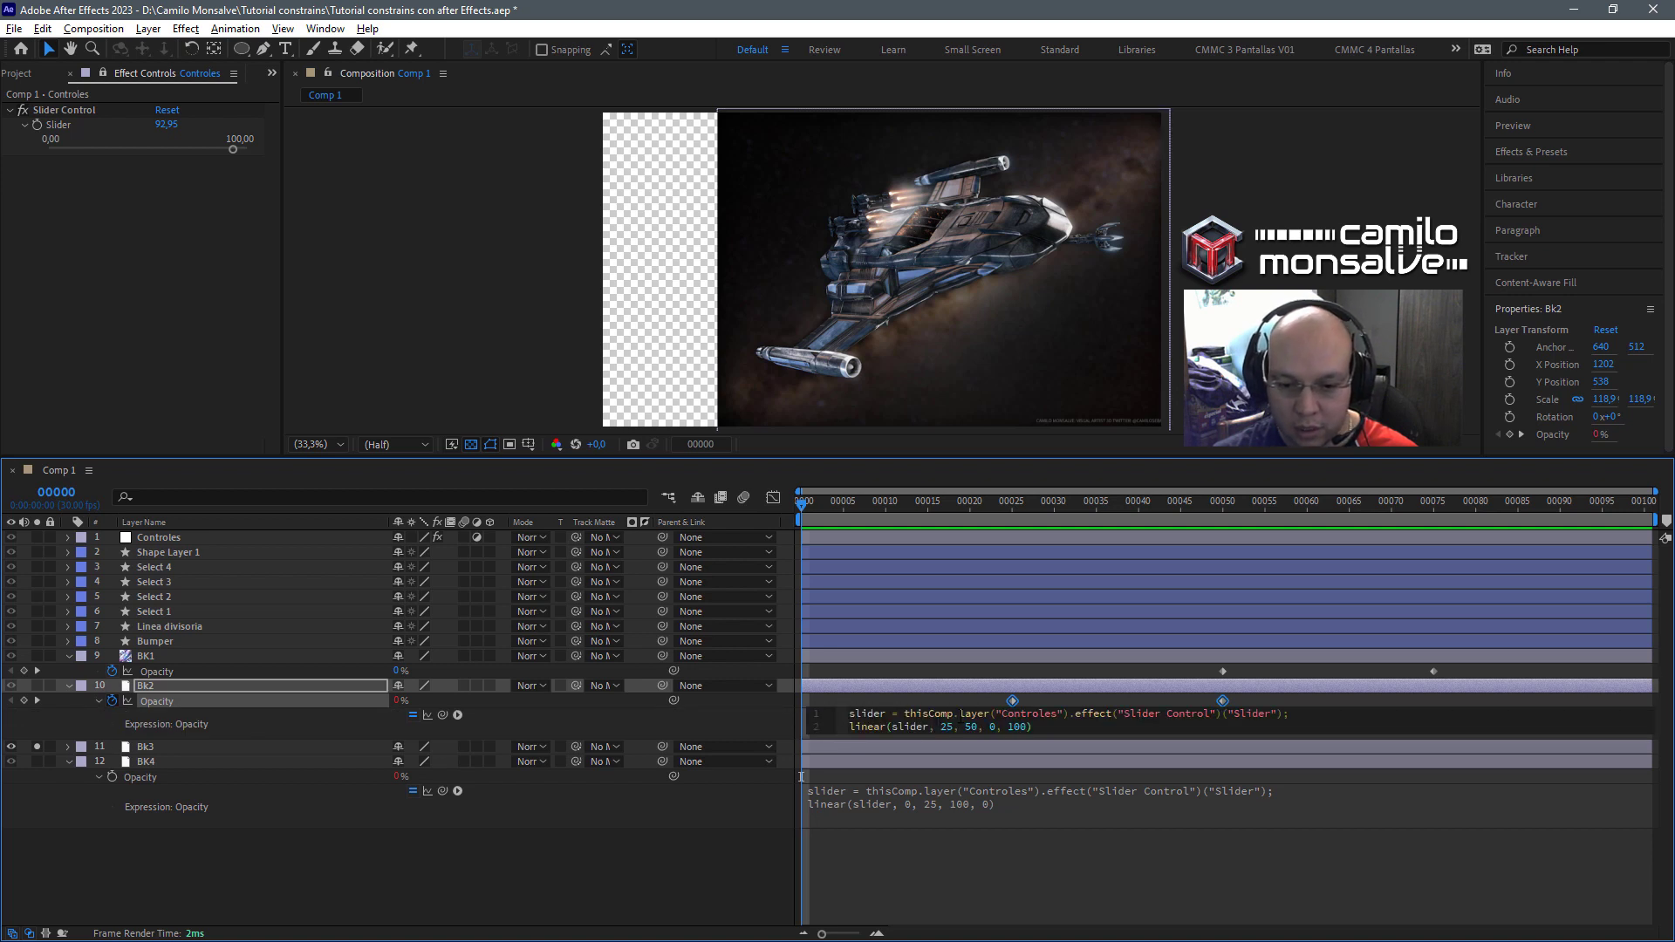
left_click_drag(1005, 746, 1005, 771)
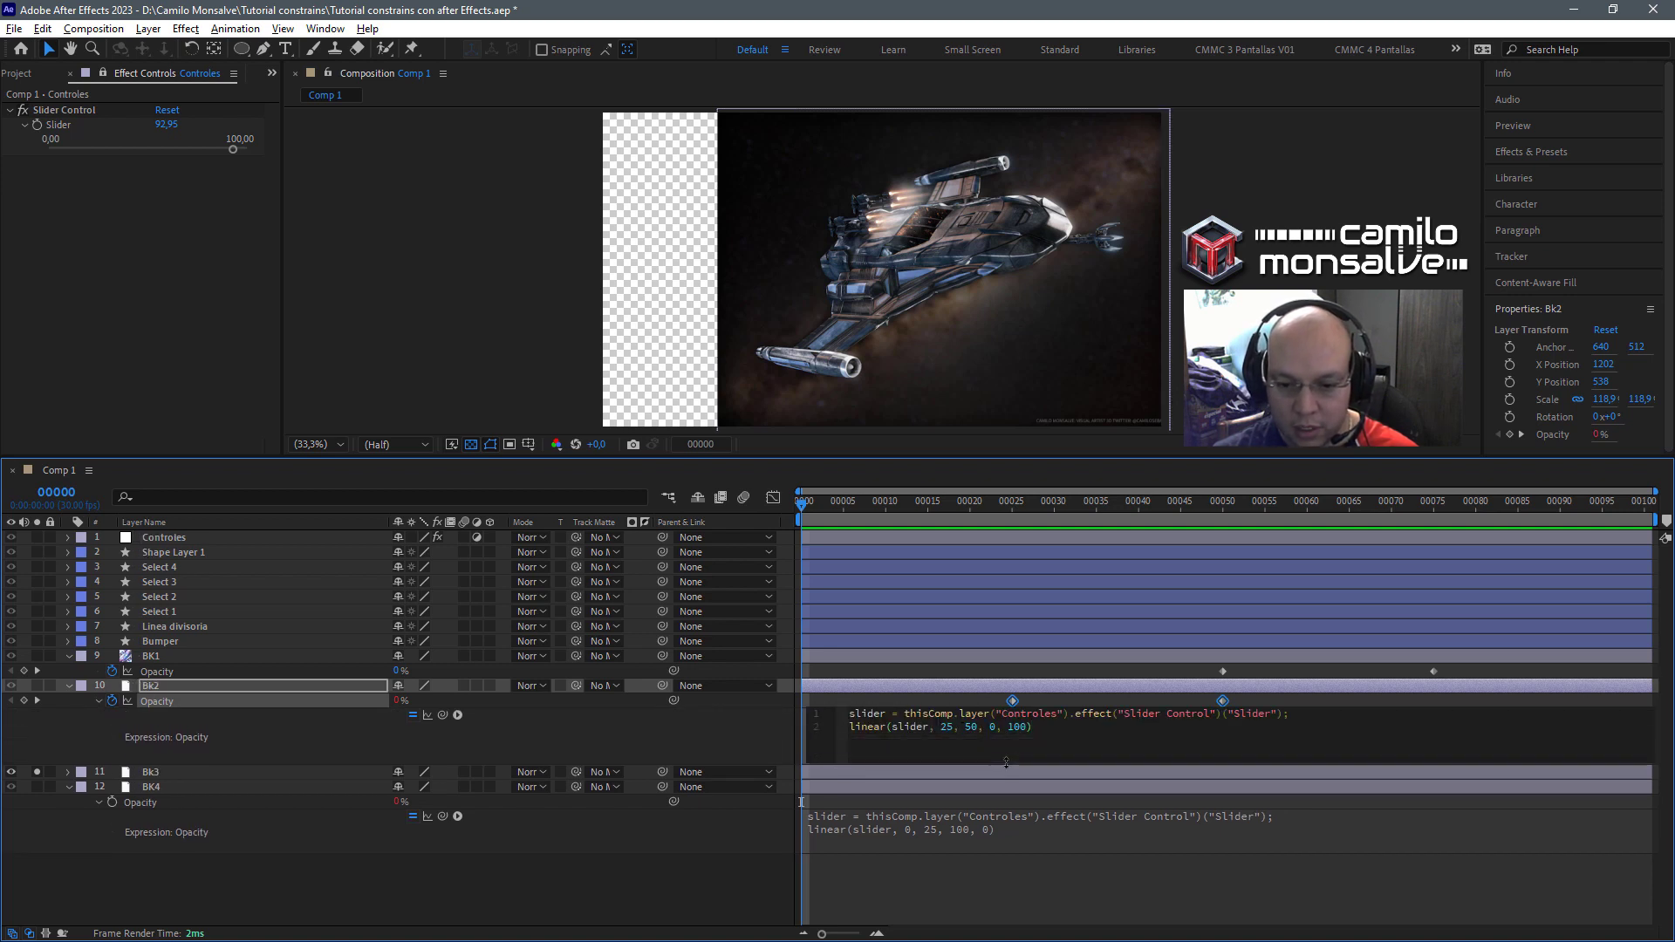
Change Bk2's expression to linear(slider, 50, 75, 0, 100), then solo Bk2.
key("Right")
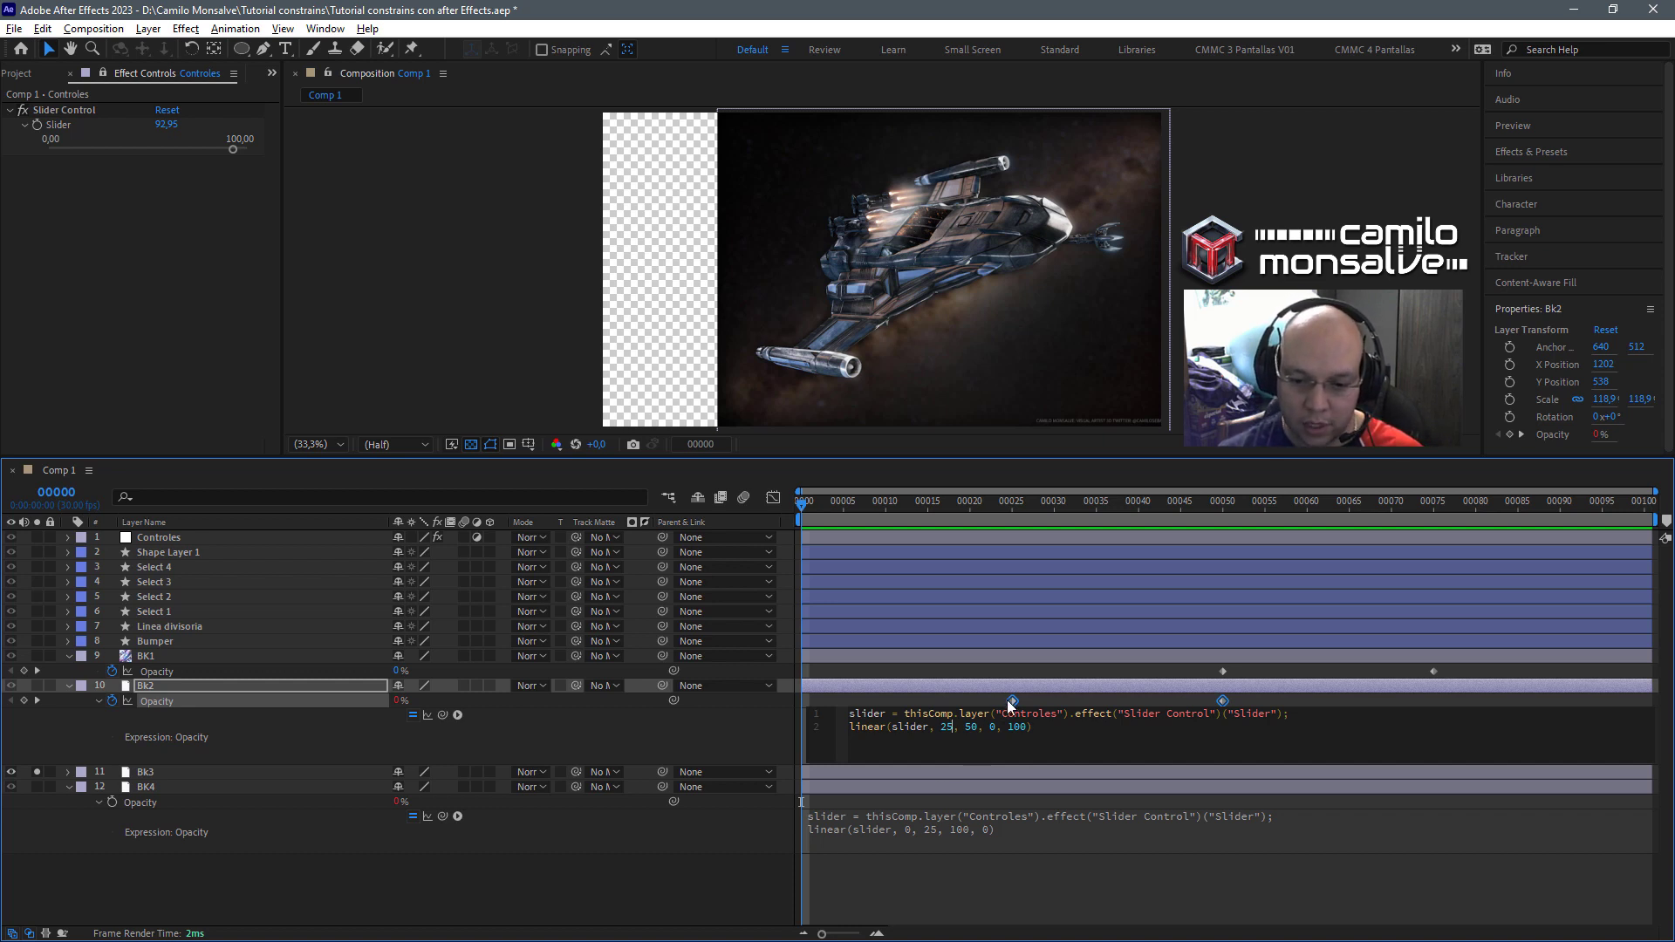
key("ctrl+shift+Left")
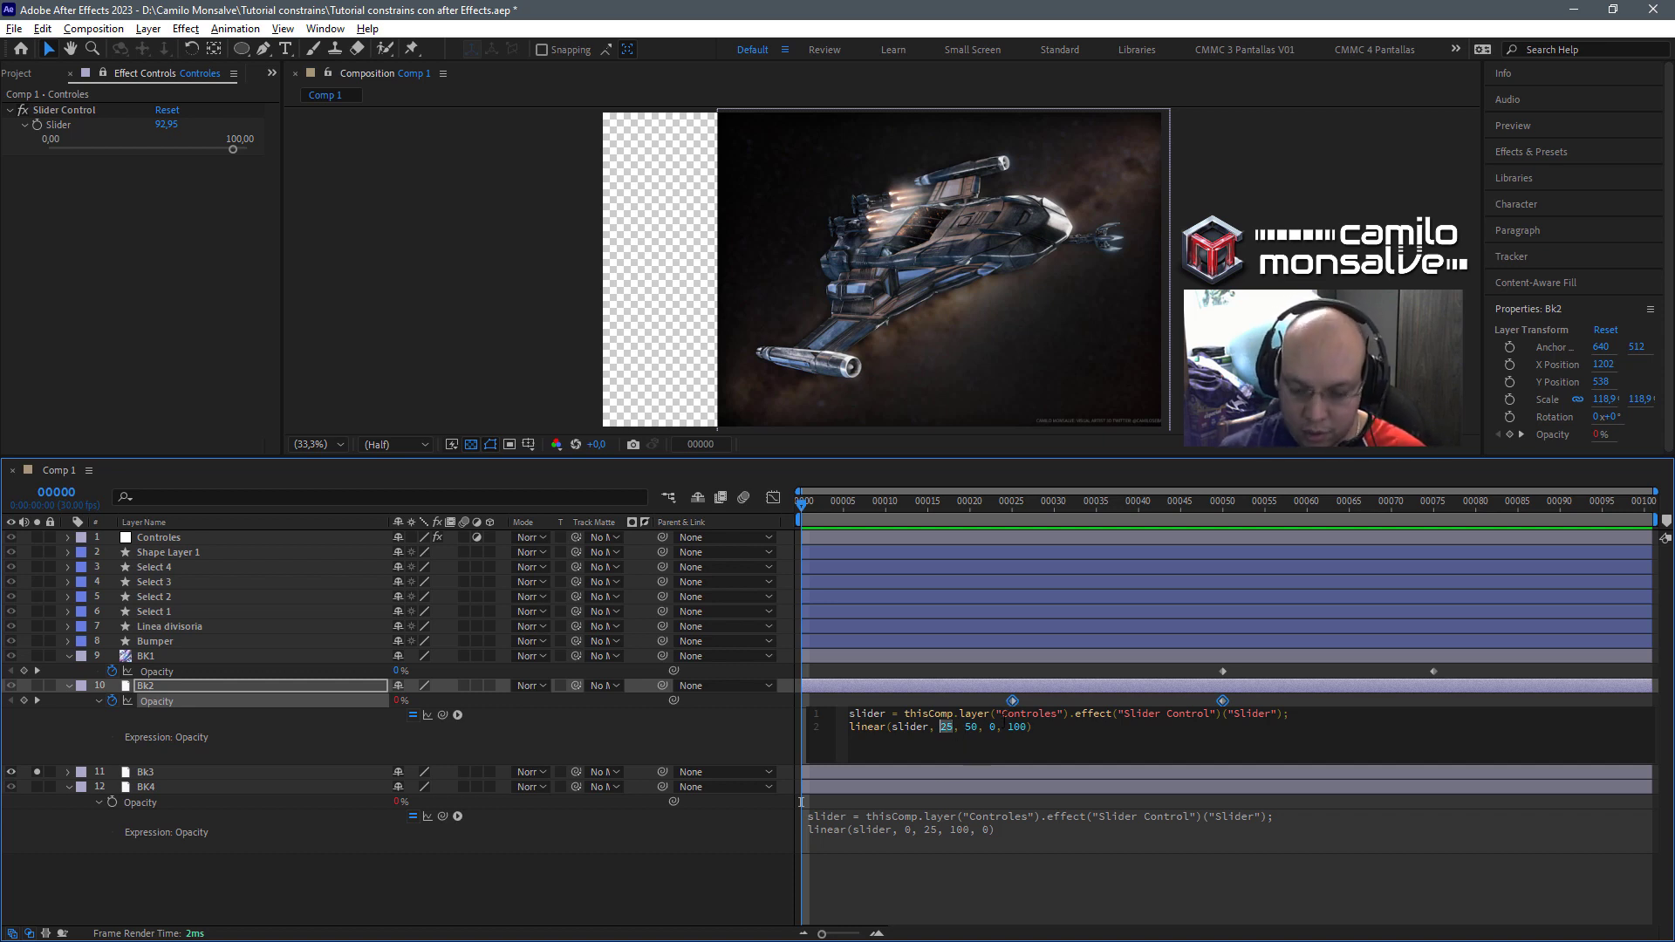
type("50")
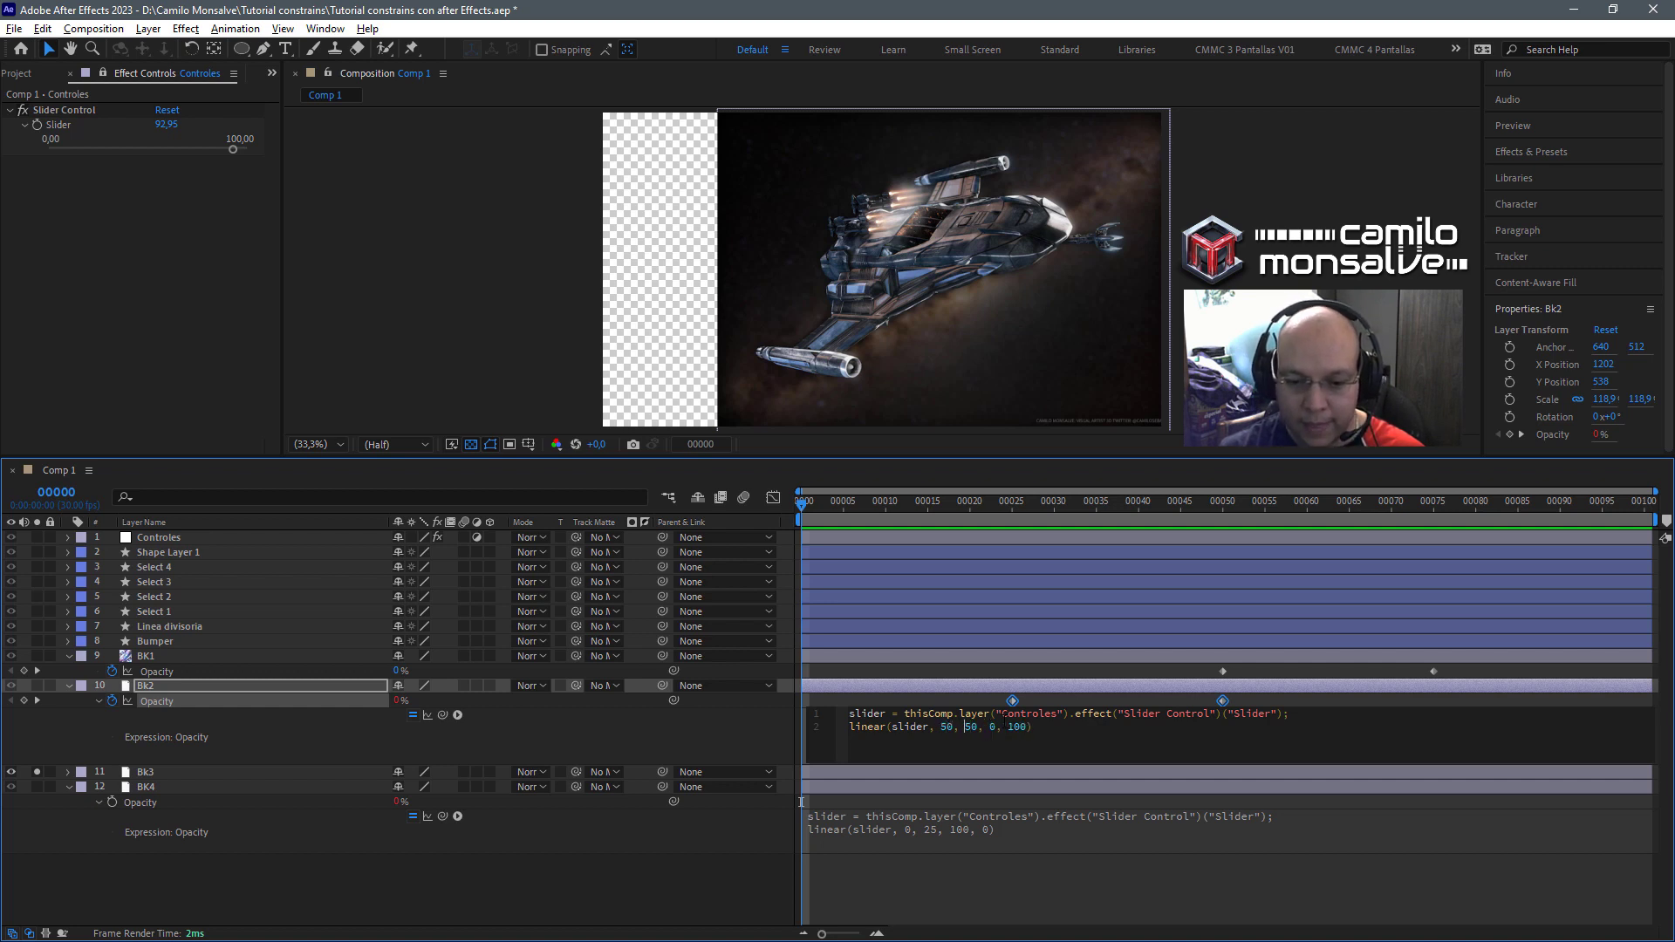
key("ctrl+shift+Right")
type("75")
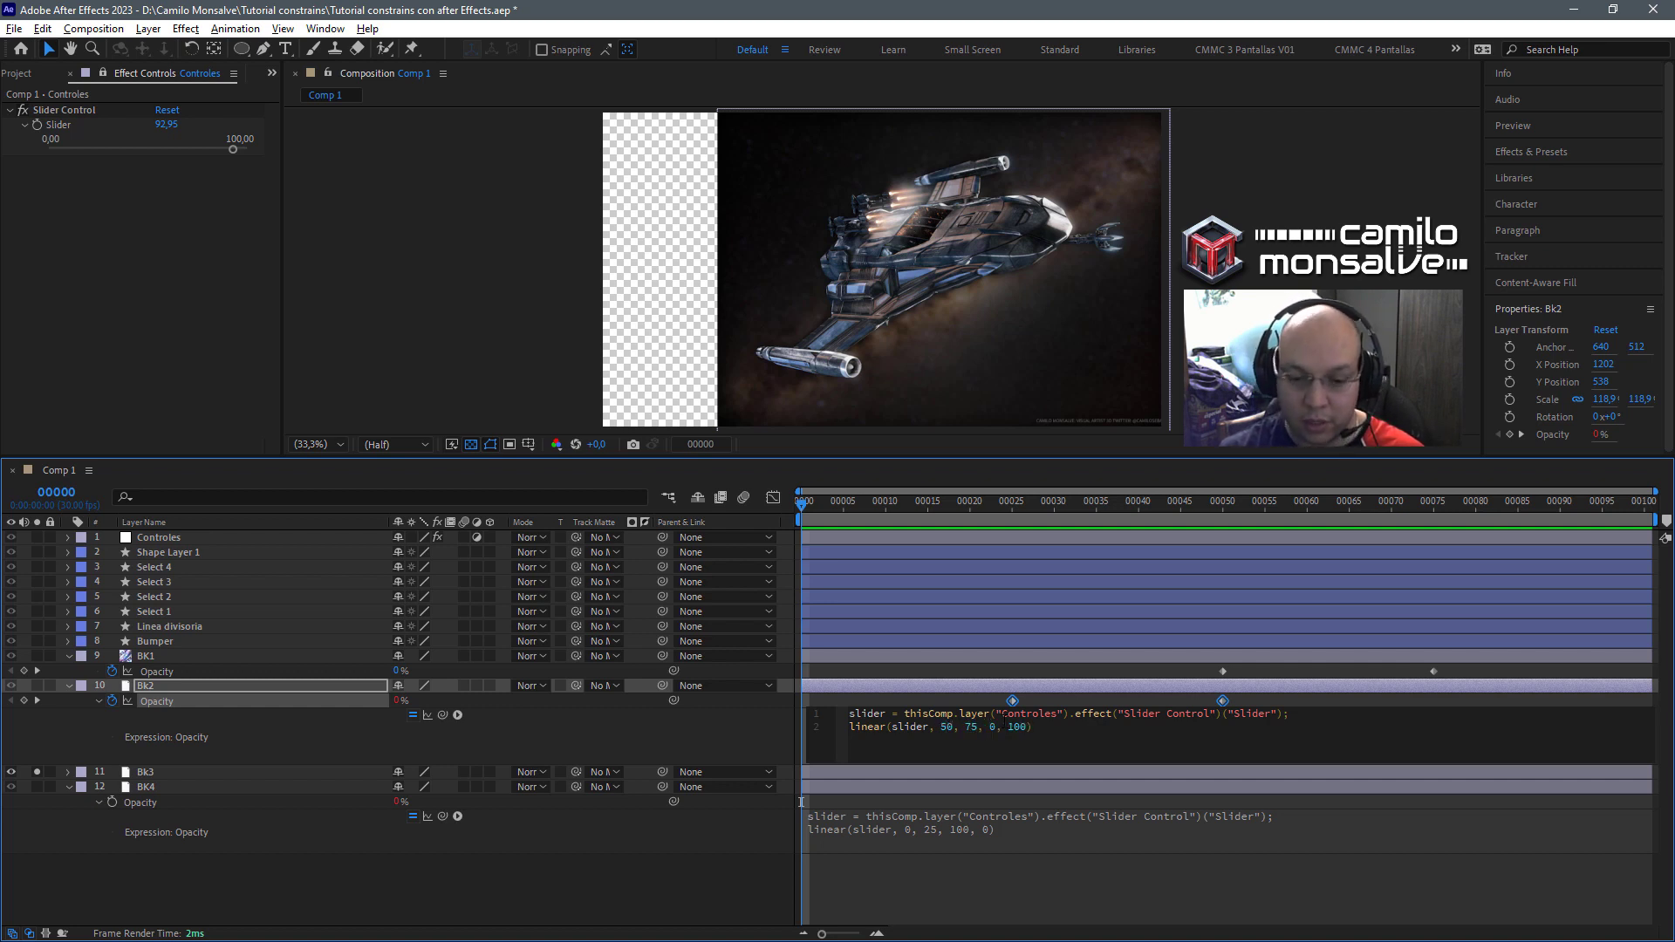
key("ctrl+shift+Right")
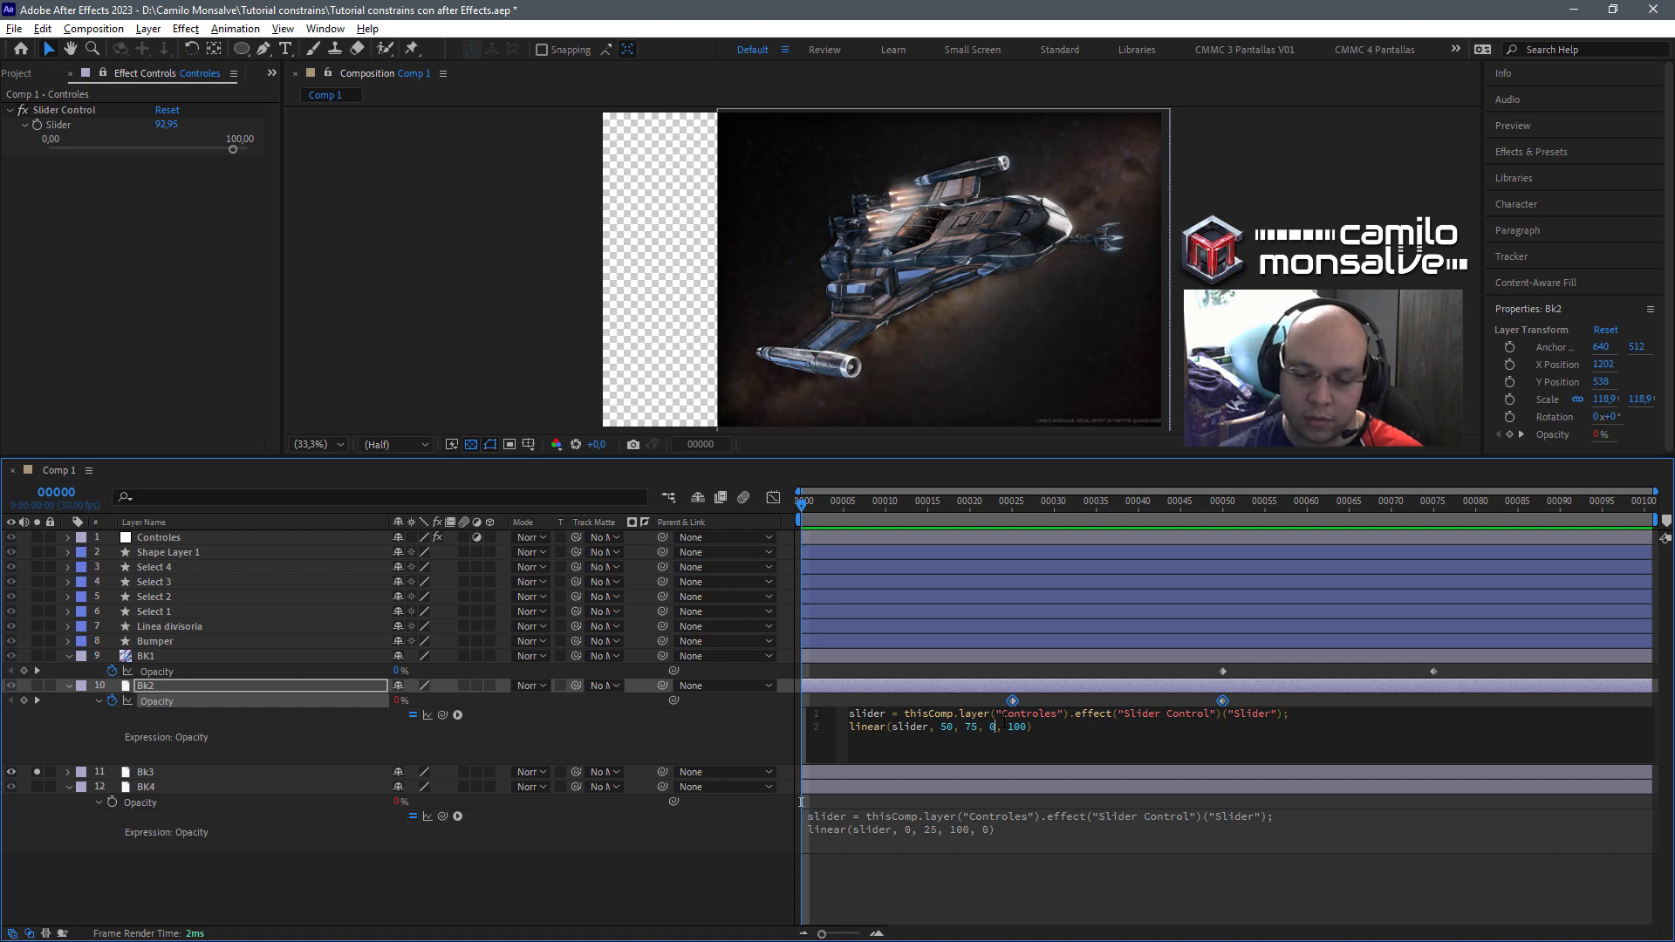
left_click(996, 687)
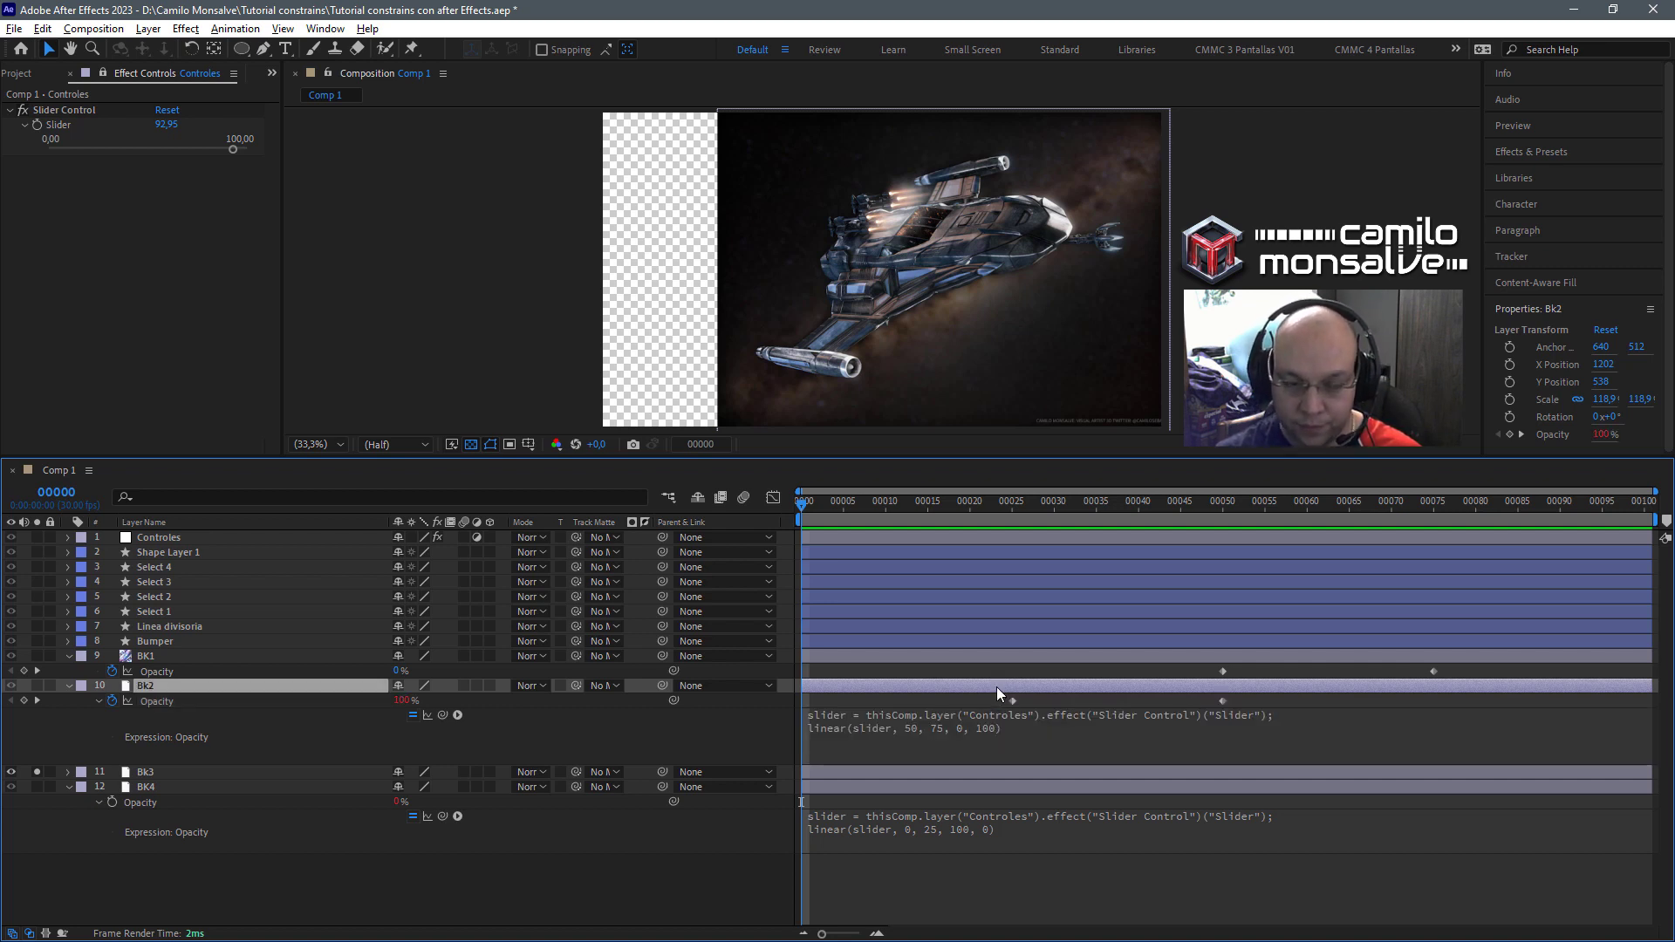
left_click(36, 686)
Drag the Controles slider to 79,30 to test Bk2's beetle fade, then select Bk2's expression to copy.
left_click(37, 771)
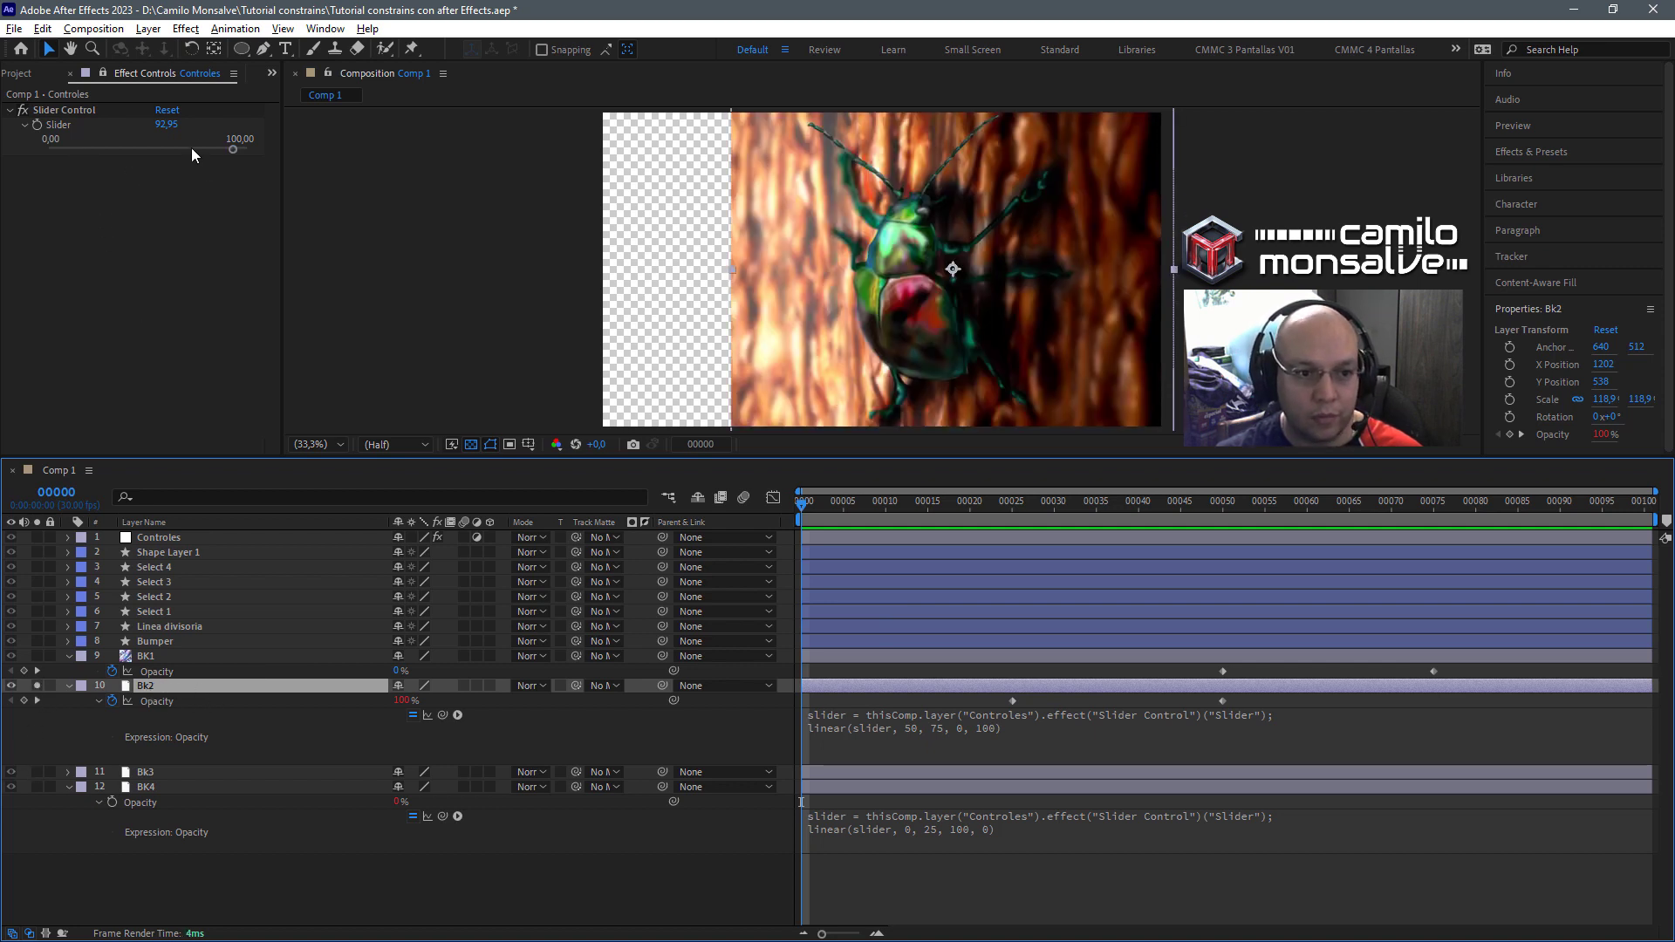
mouse_move(132, 148)
left_mouse_down()
mouse_move(112, 149)
mouse_move(206, 149)
left_mouse_up()
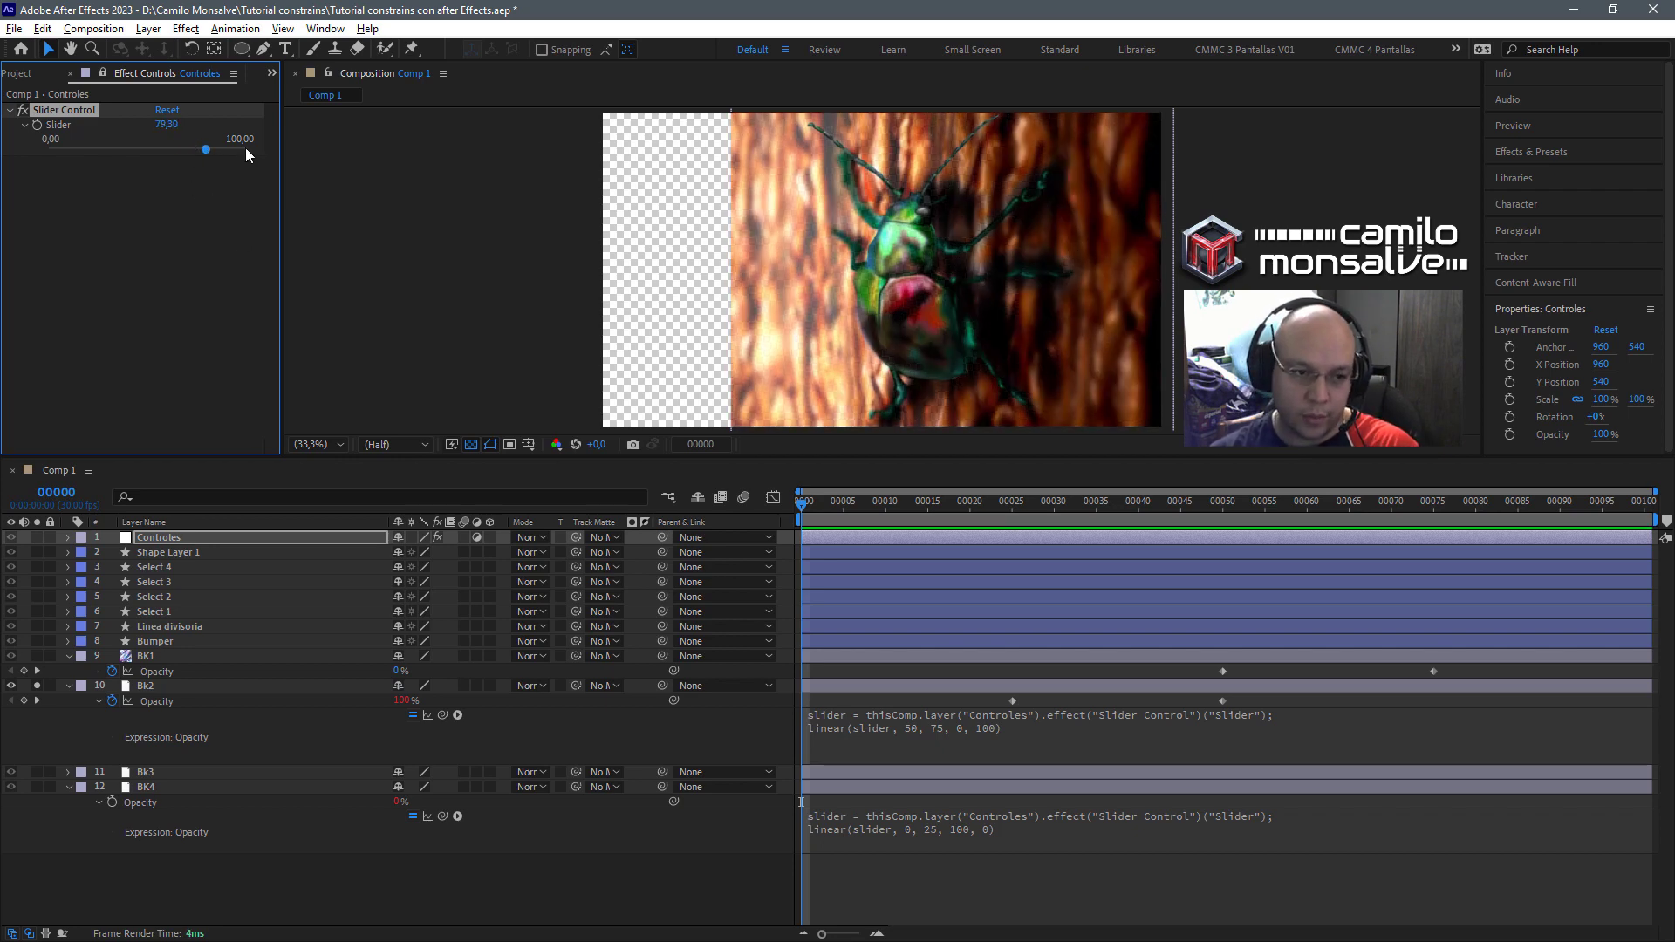
left_click(989, 735)
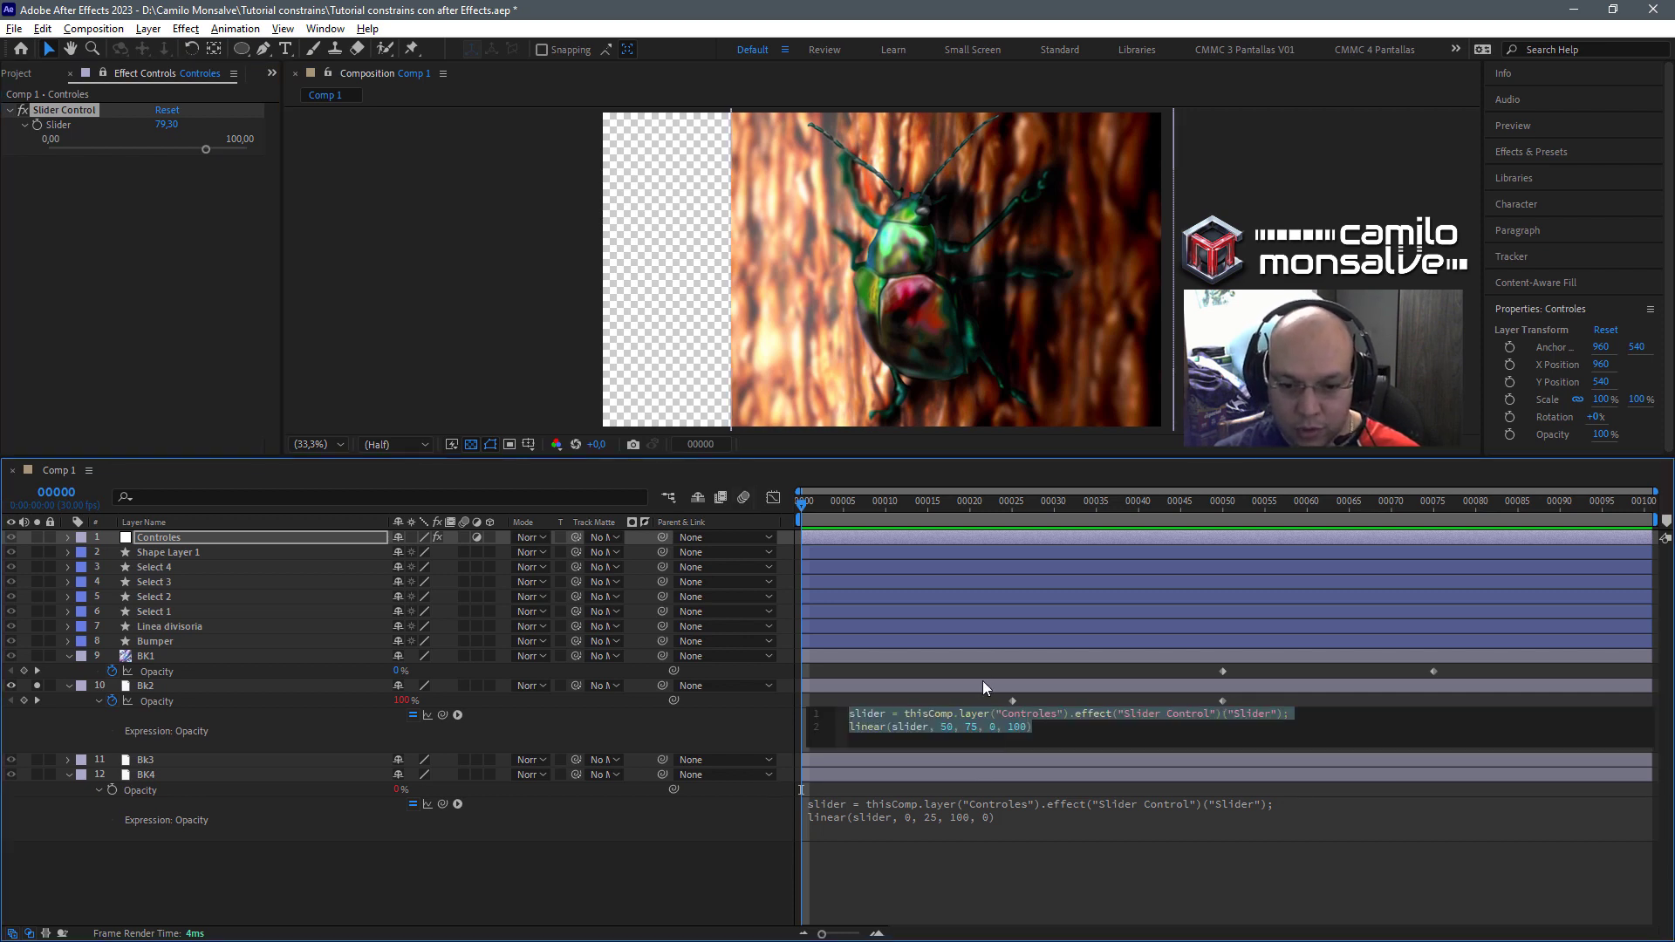
Paste the expression into BK1's Opacity and edit it to linear(slider, 75, 100, 0, 100).
left_click(982, 684)
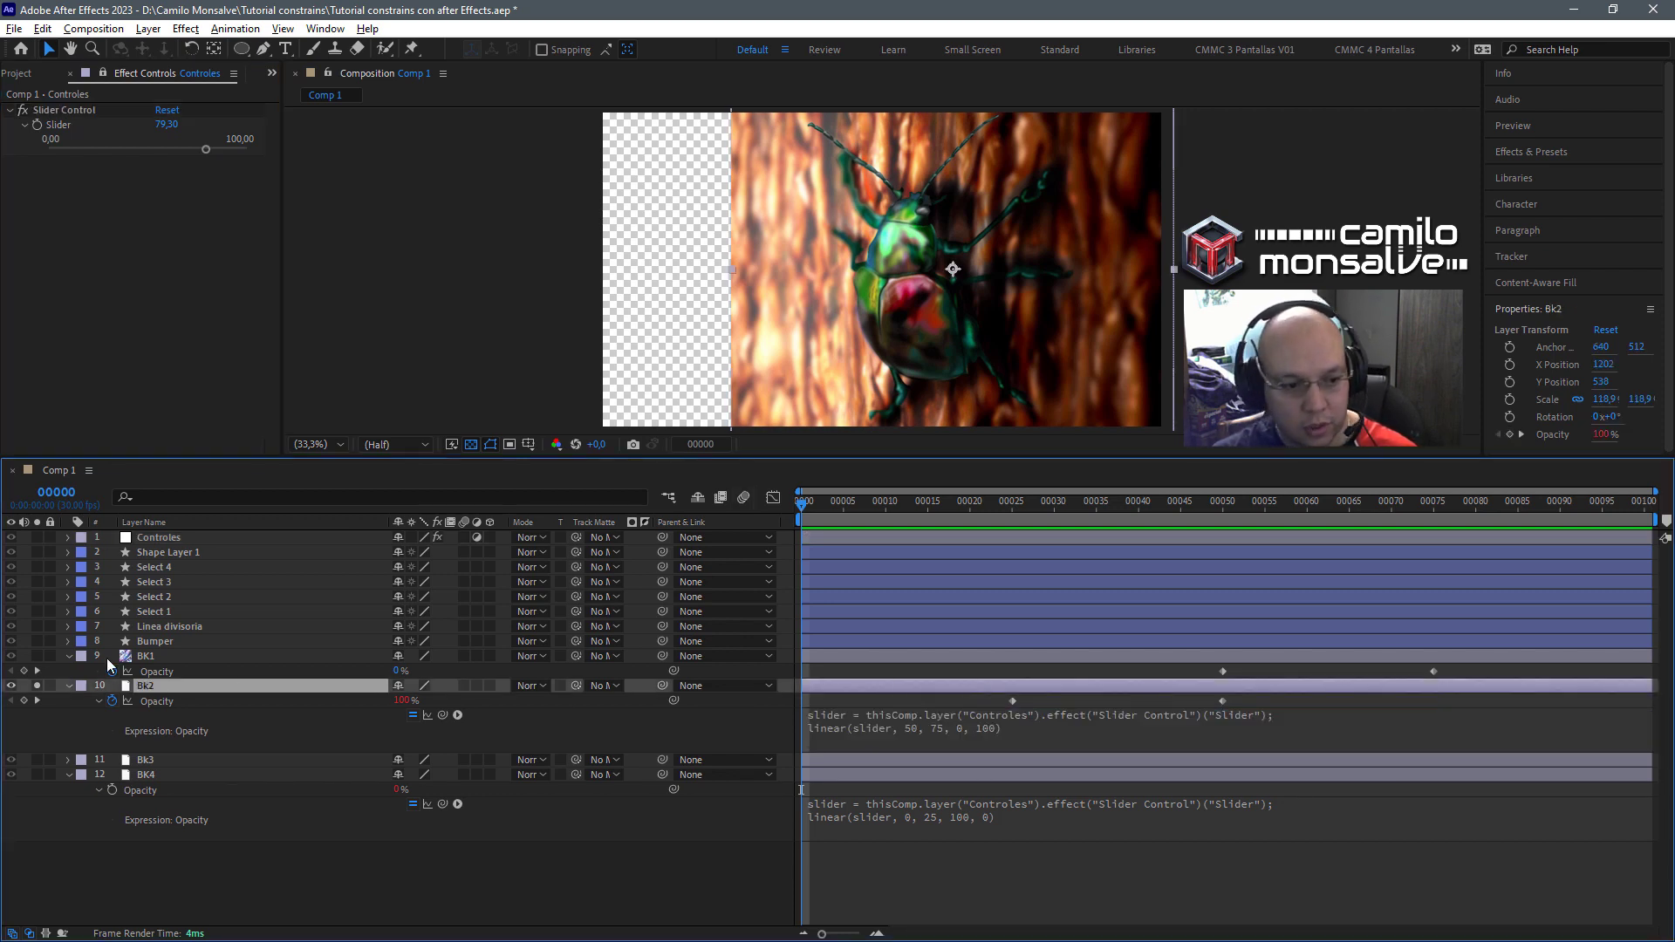
left_click(152, 655)
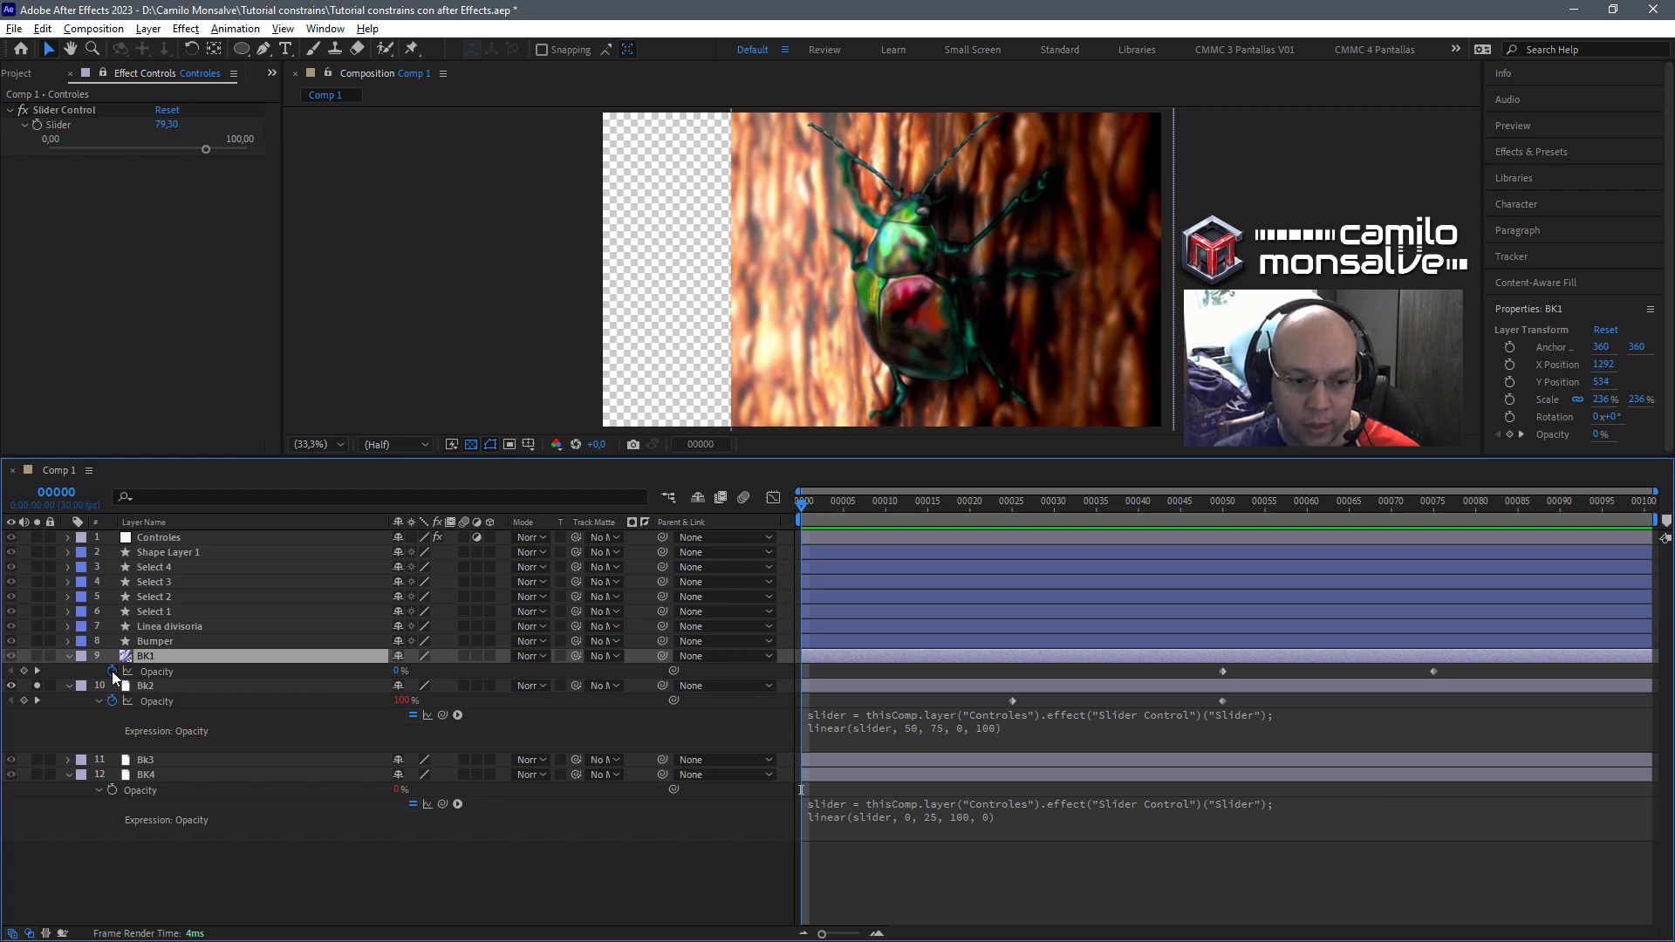
left_click(112, 671, "alt")
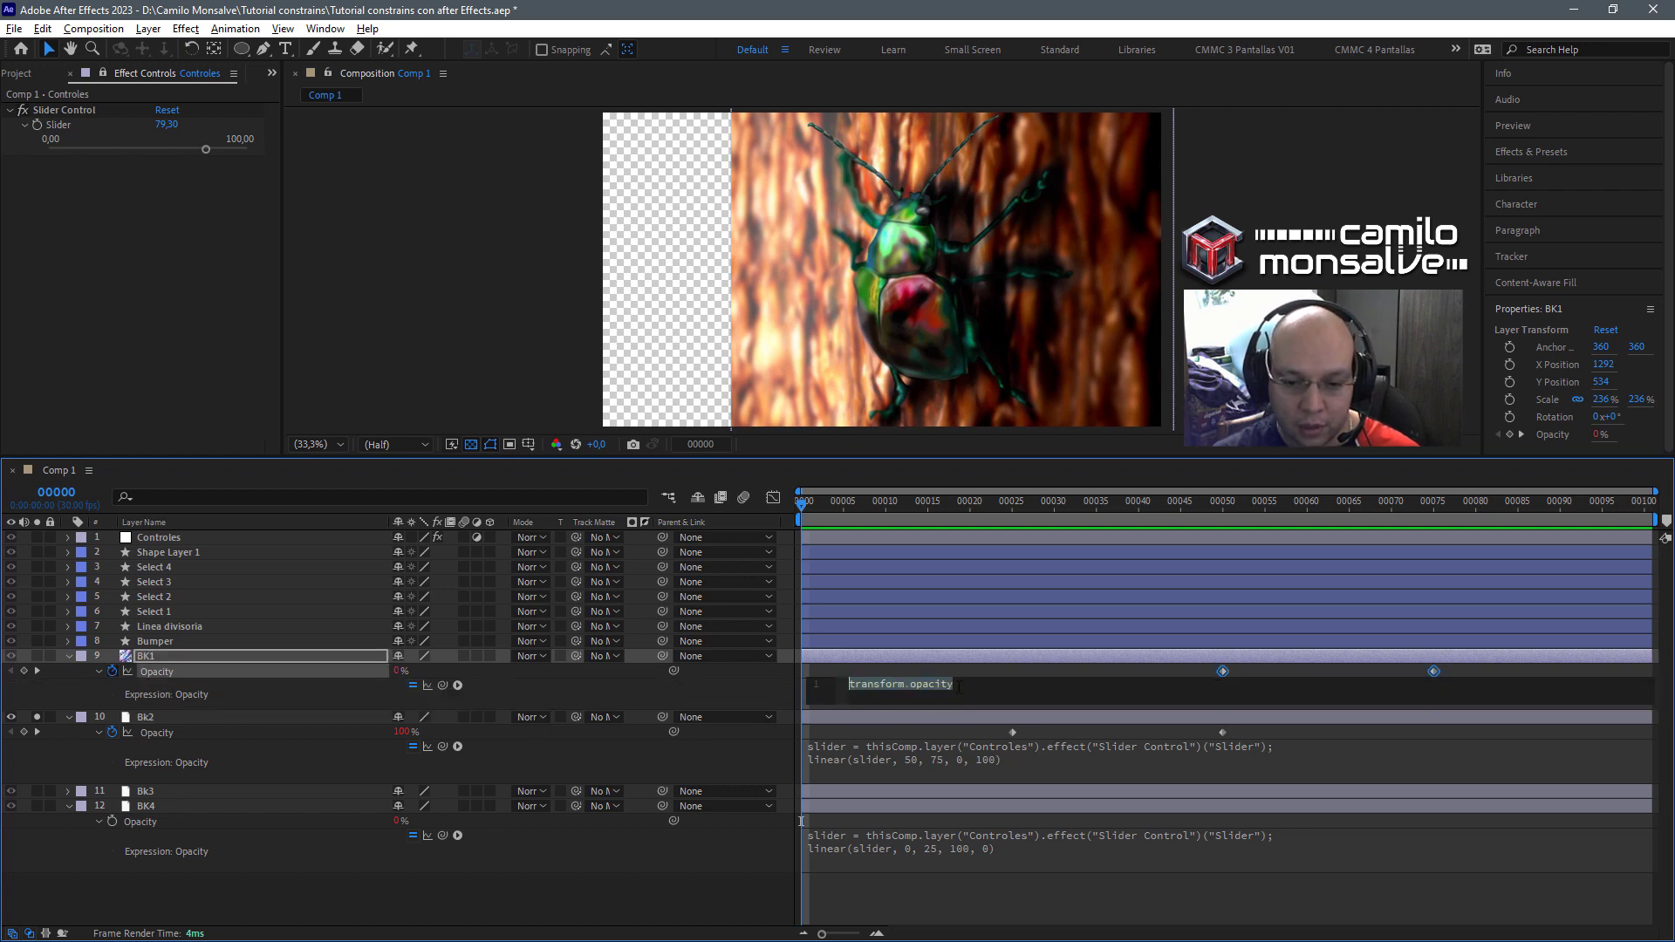
type("slider = thisComp.layer(\"Controles\").effect(\"Slider Control\")(\"Slider\"); linear(slider, 50, 75, 0, 100)")
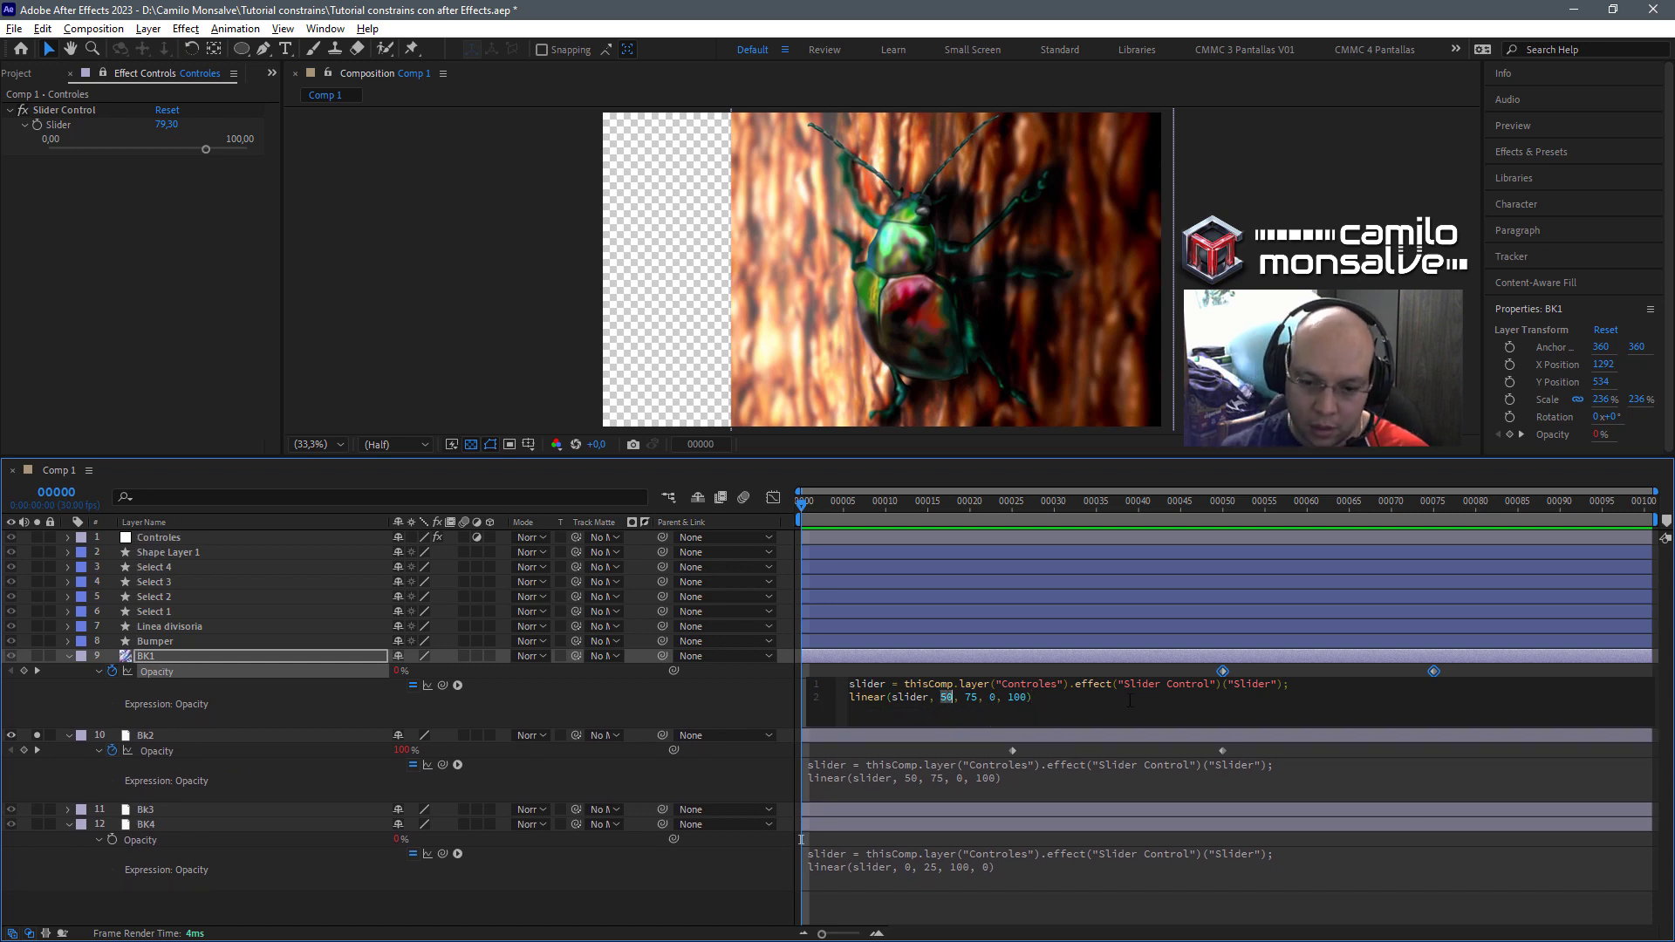
type("75")
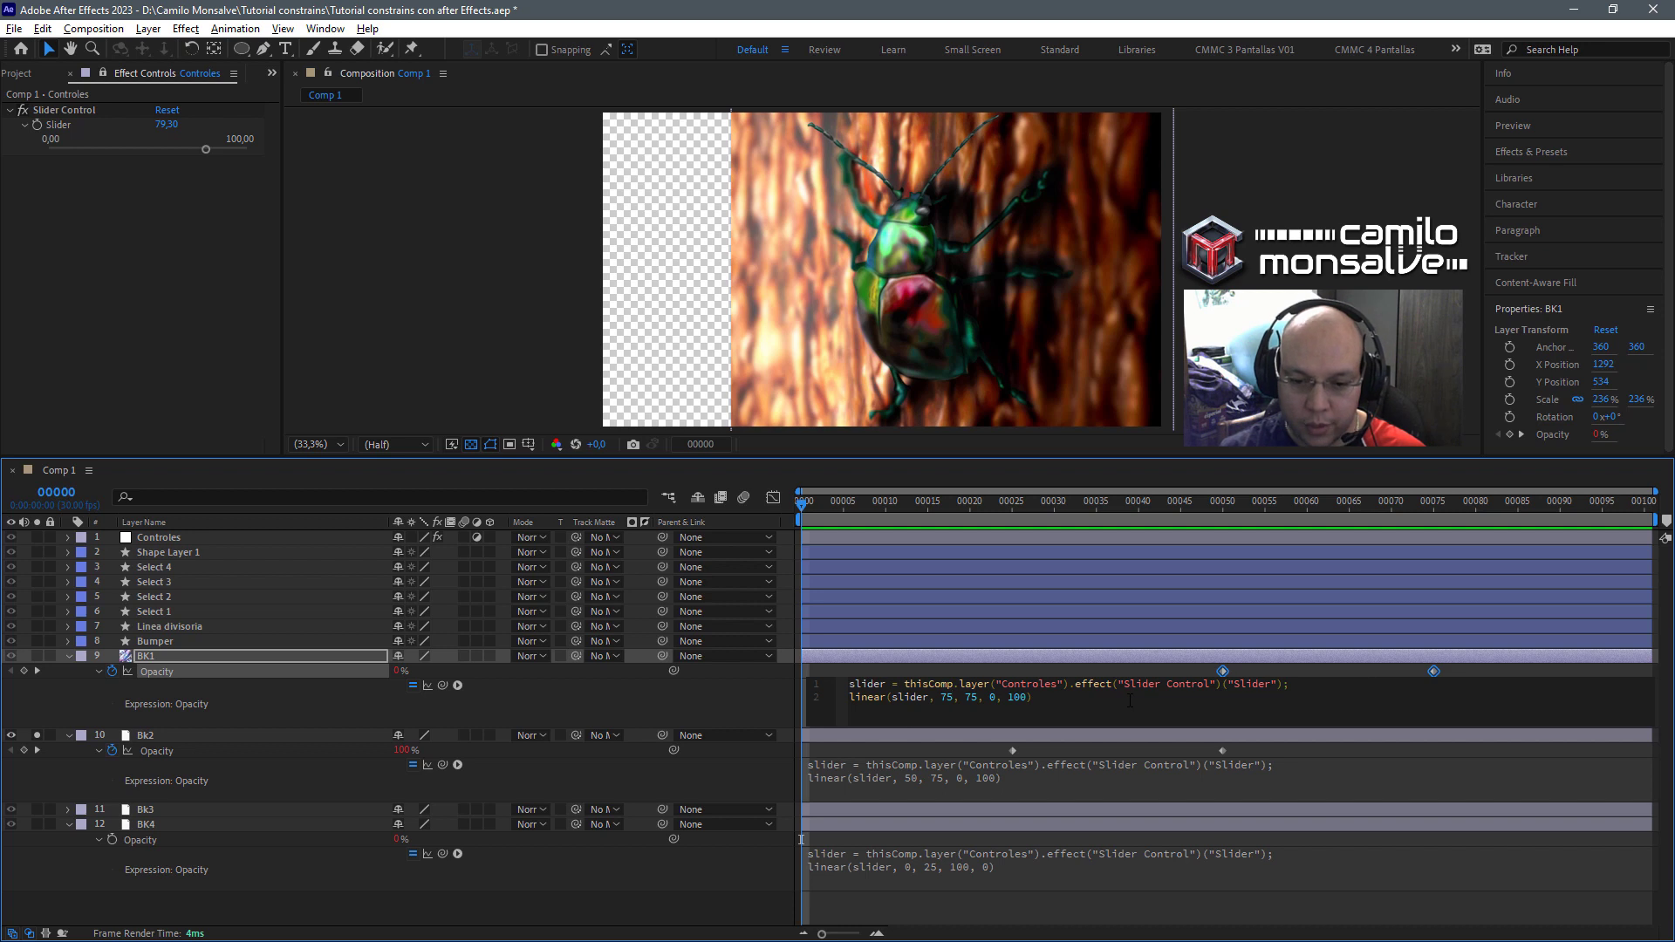
key("shift+Right")
key("shift+Right")
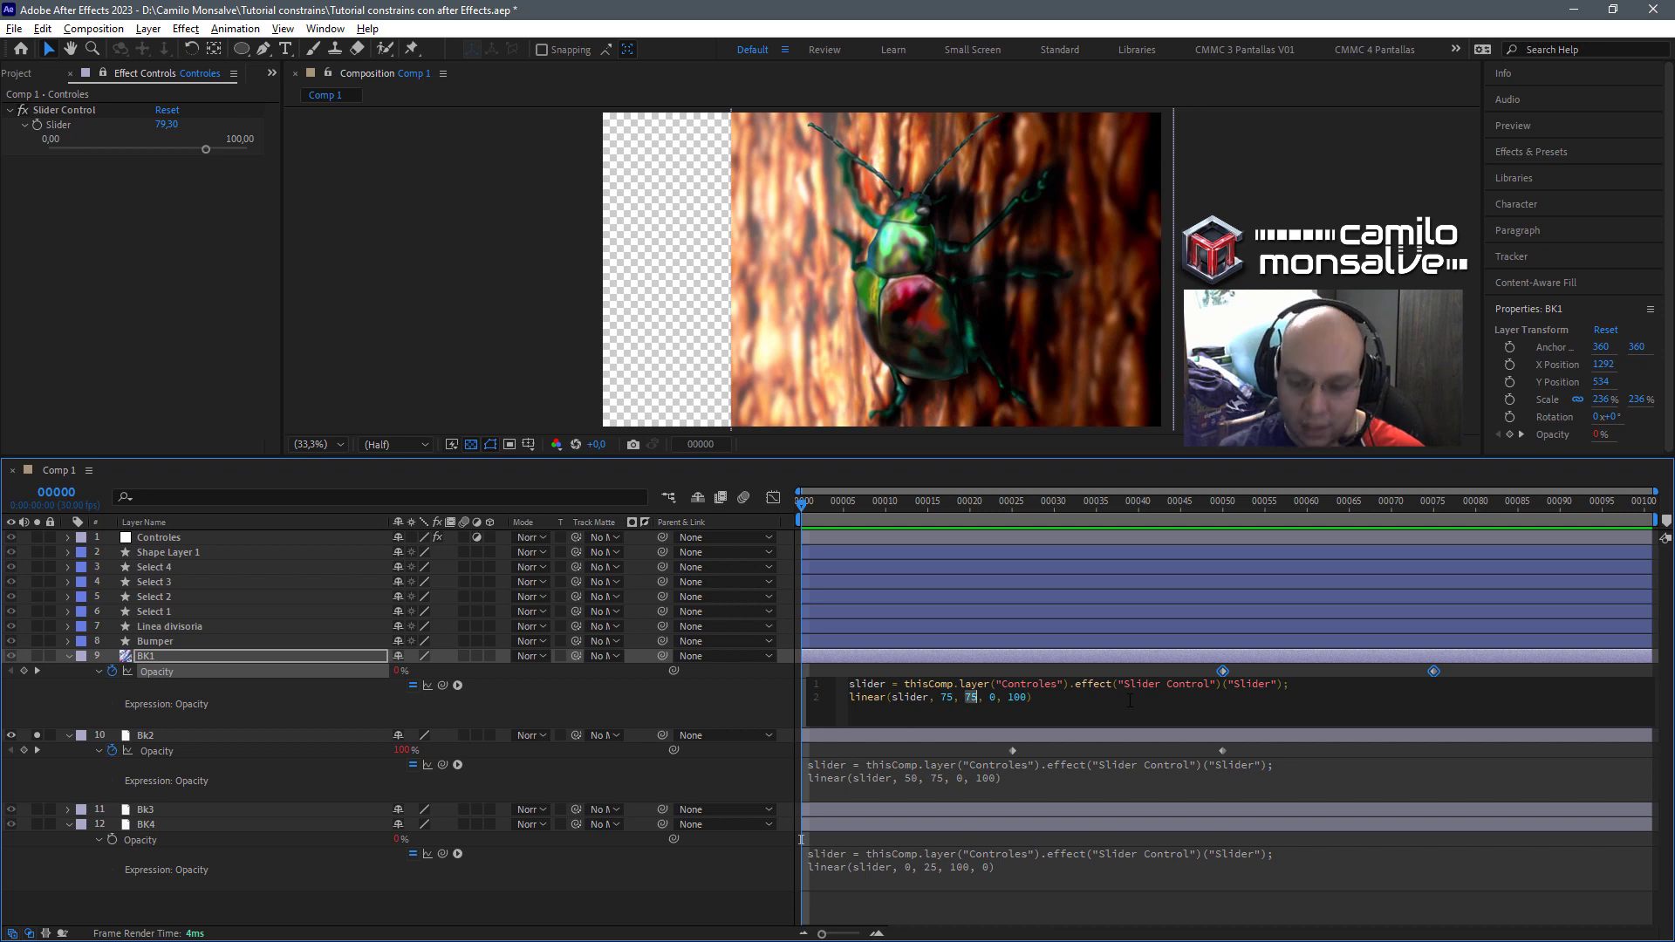
type("100")
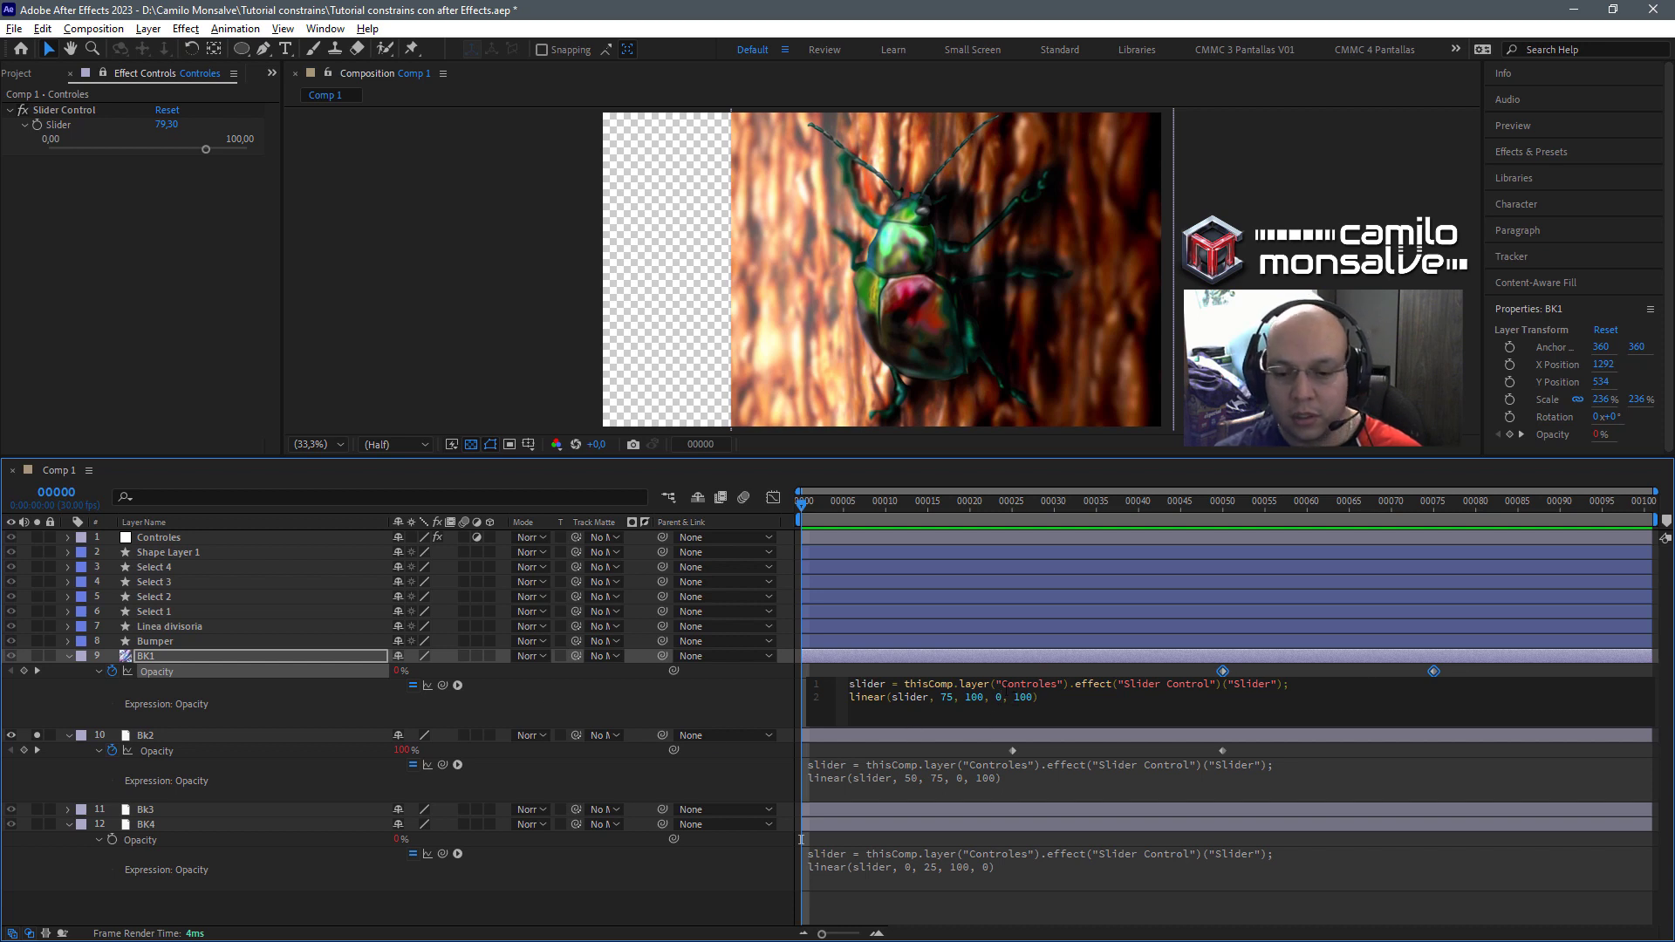
key("Right")
key("Right")
key("Right")
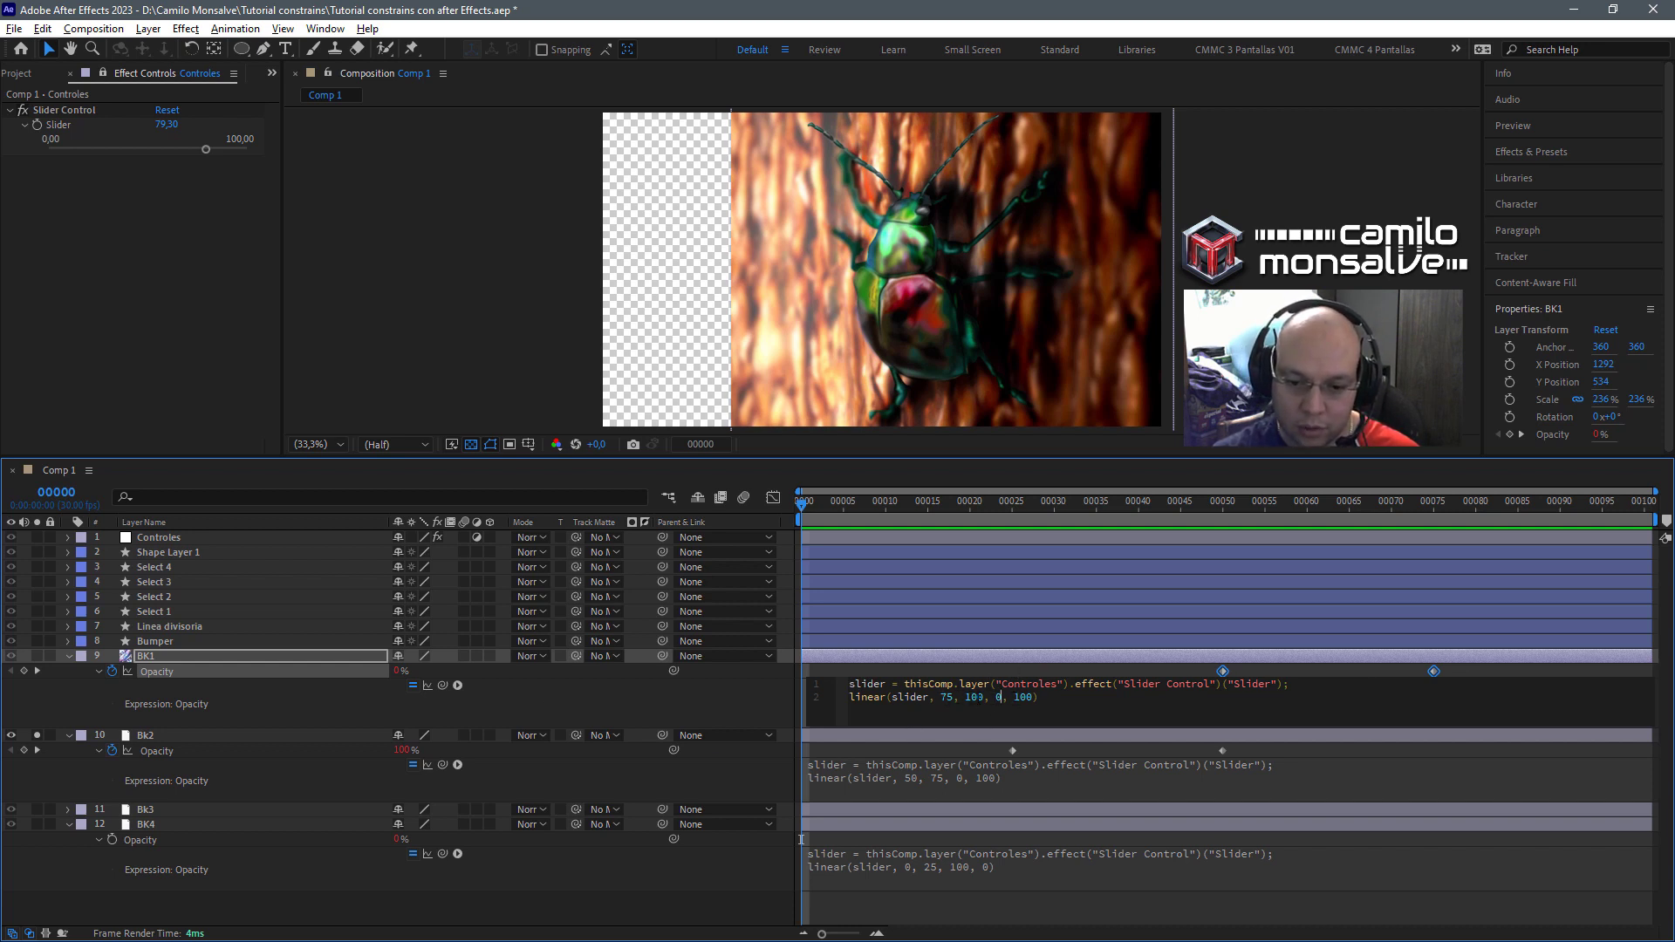
left_click(973, 656)
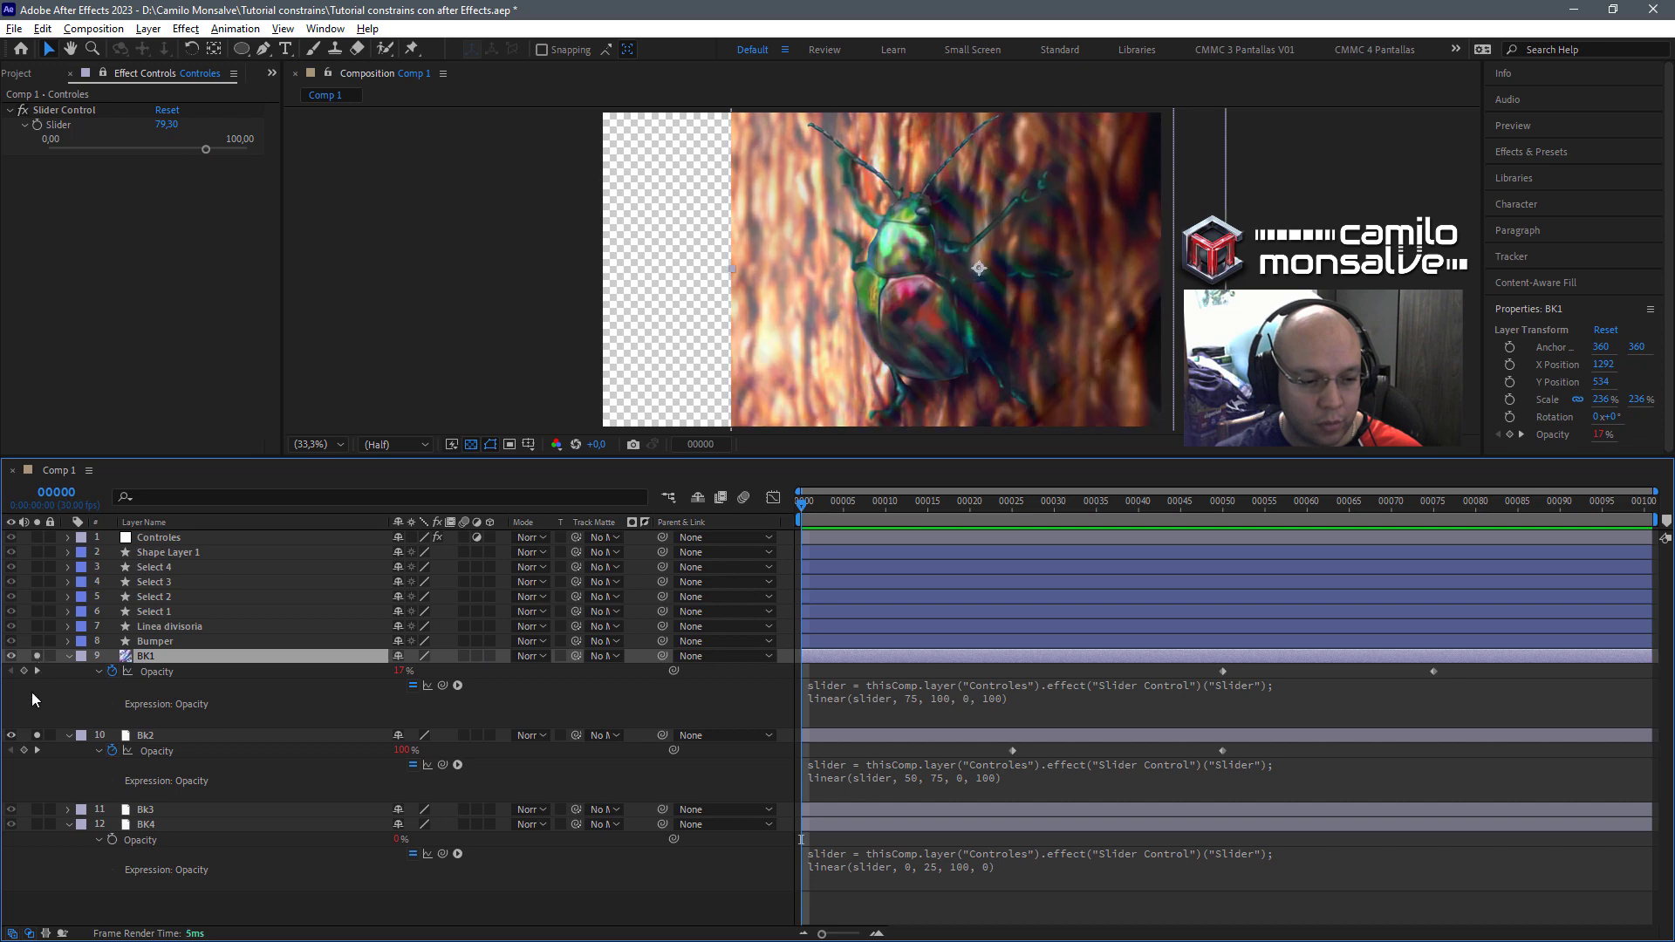
Solo BK1 and scrub the Controles slider down, then up to 100,00, to test its fade.
left_click(36, 656)
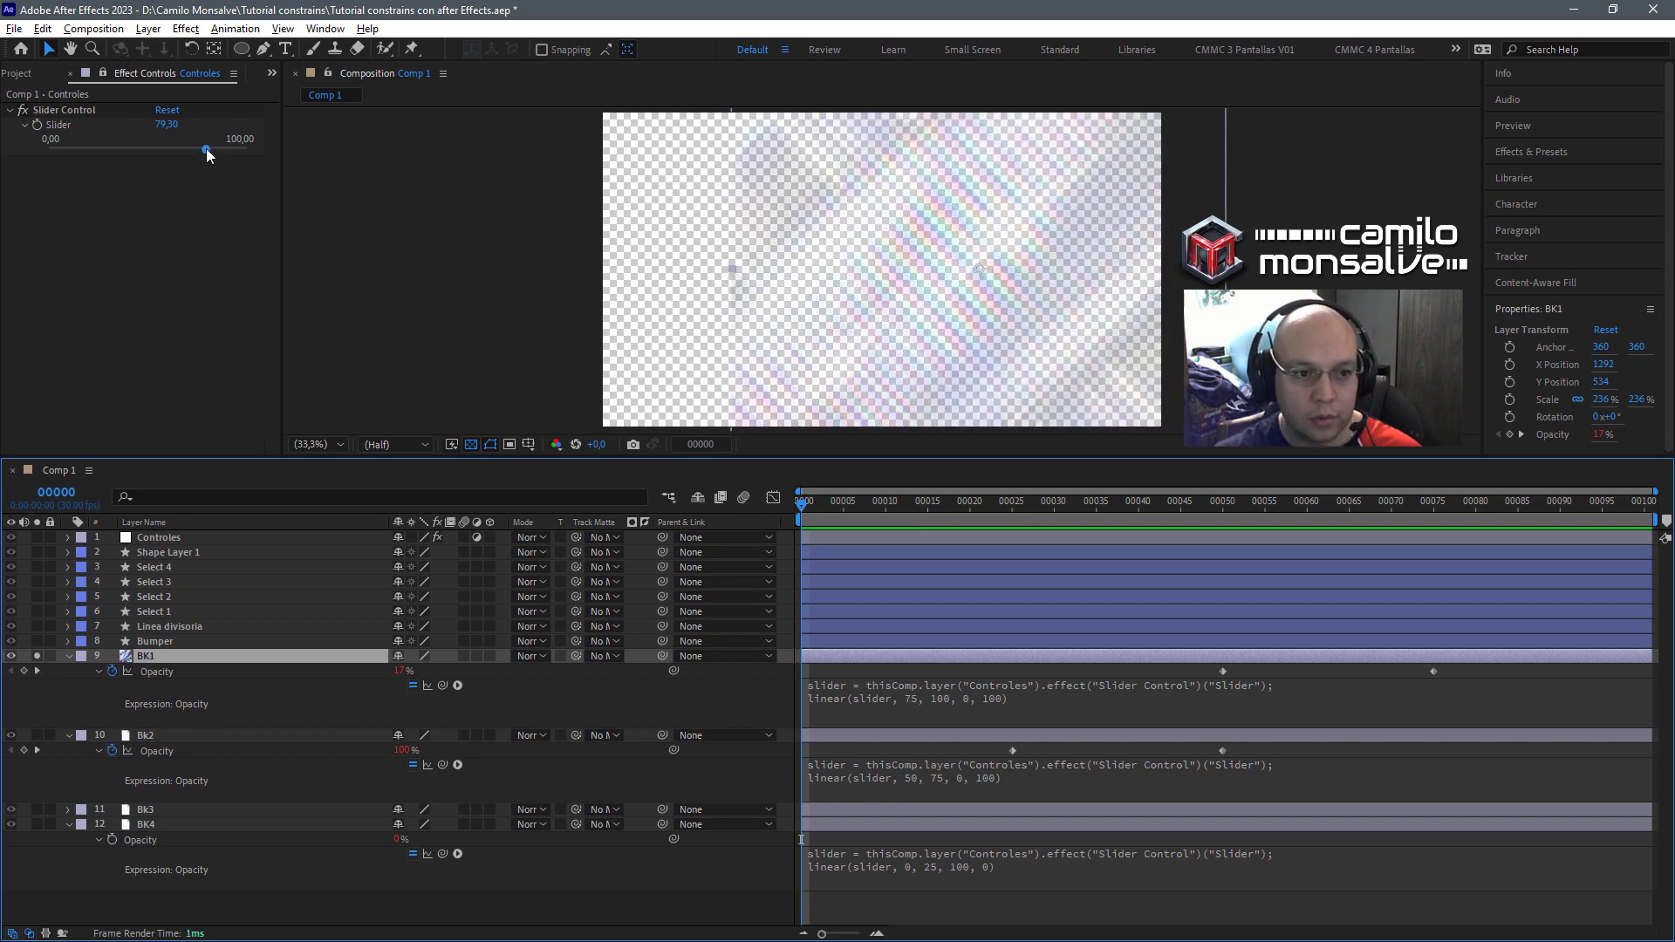
left_click_drag(206, 148, 172, 150)
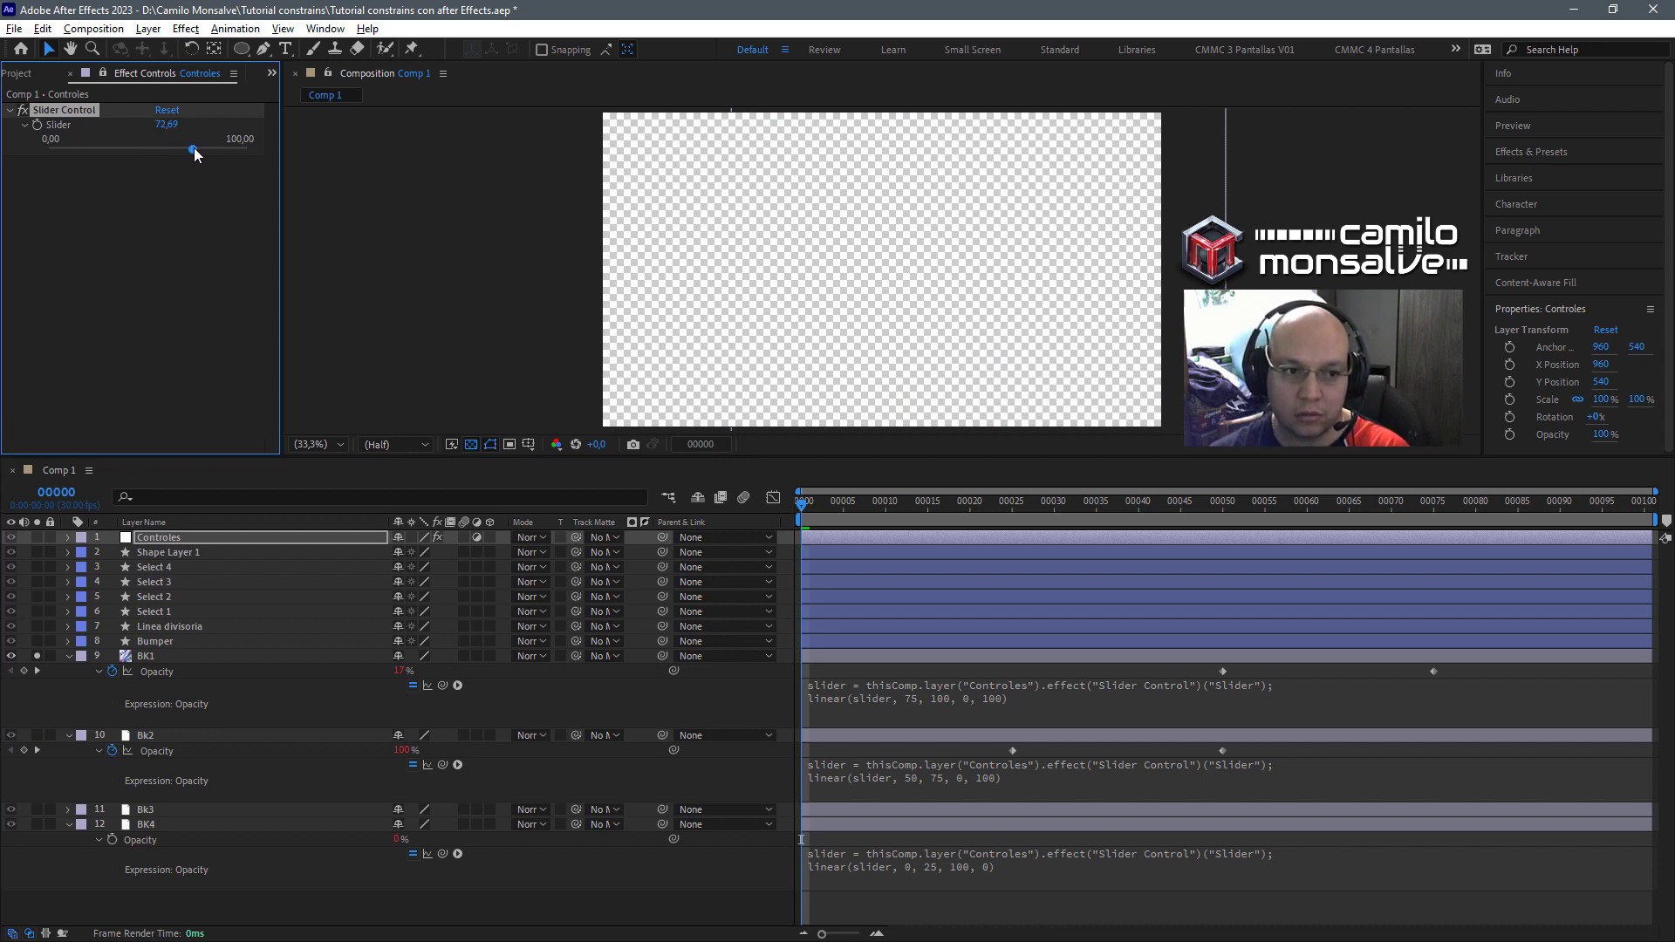
left_click_drag(201, 150, 249, 156)
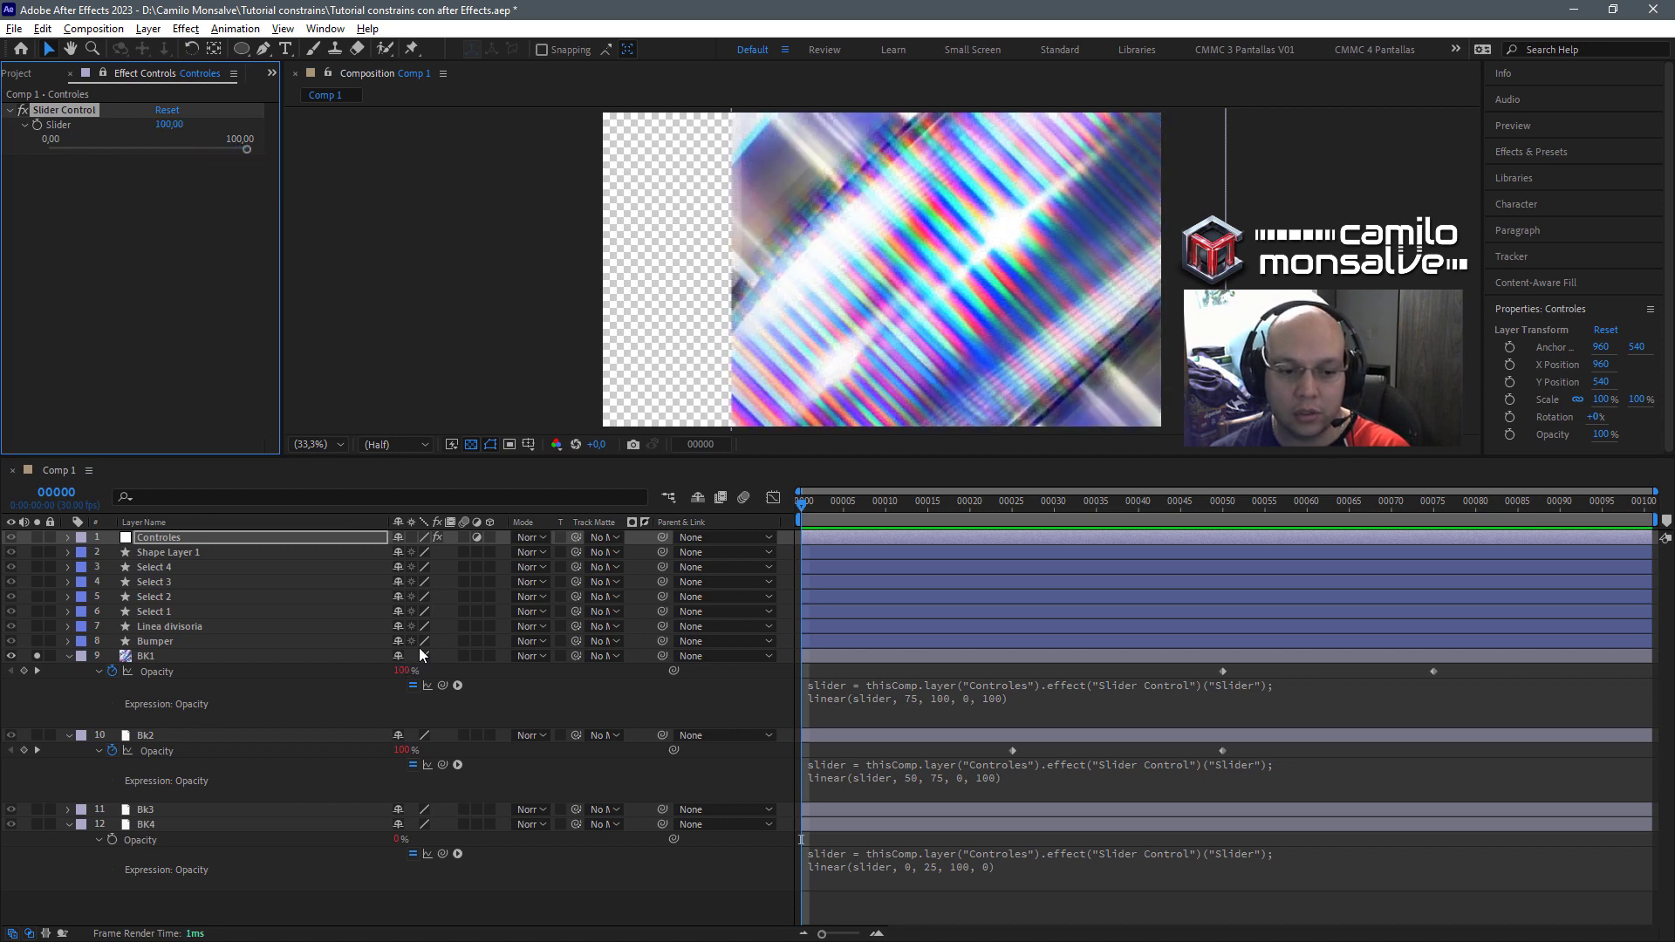
Unsolo BK1, collapse the layer properties, and show all four backgrounds' opacity expressions with EE.
left_click(70, 656)
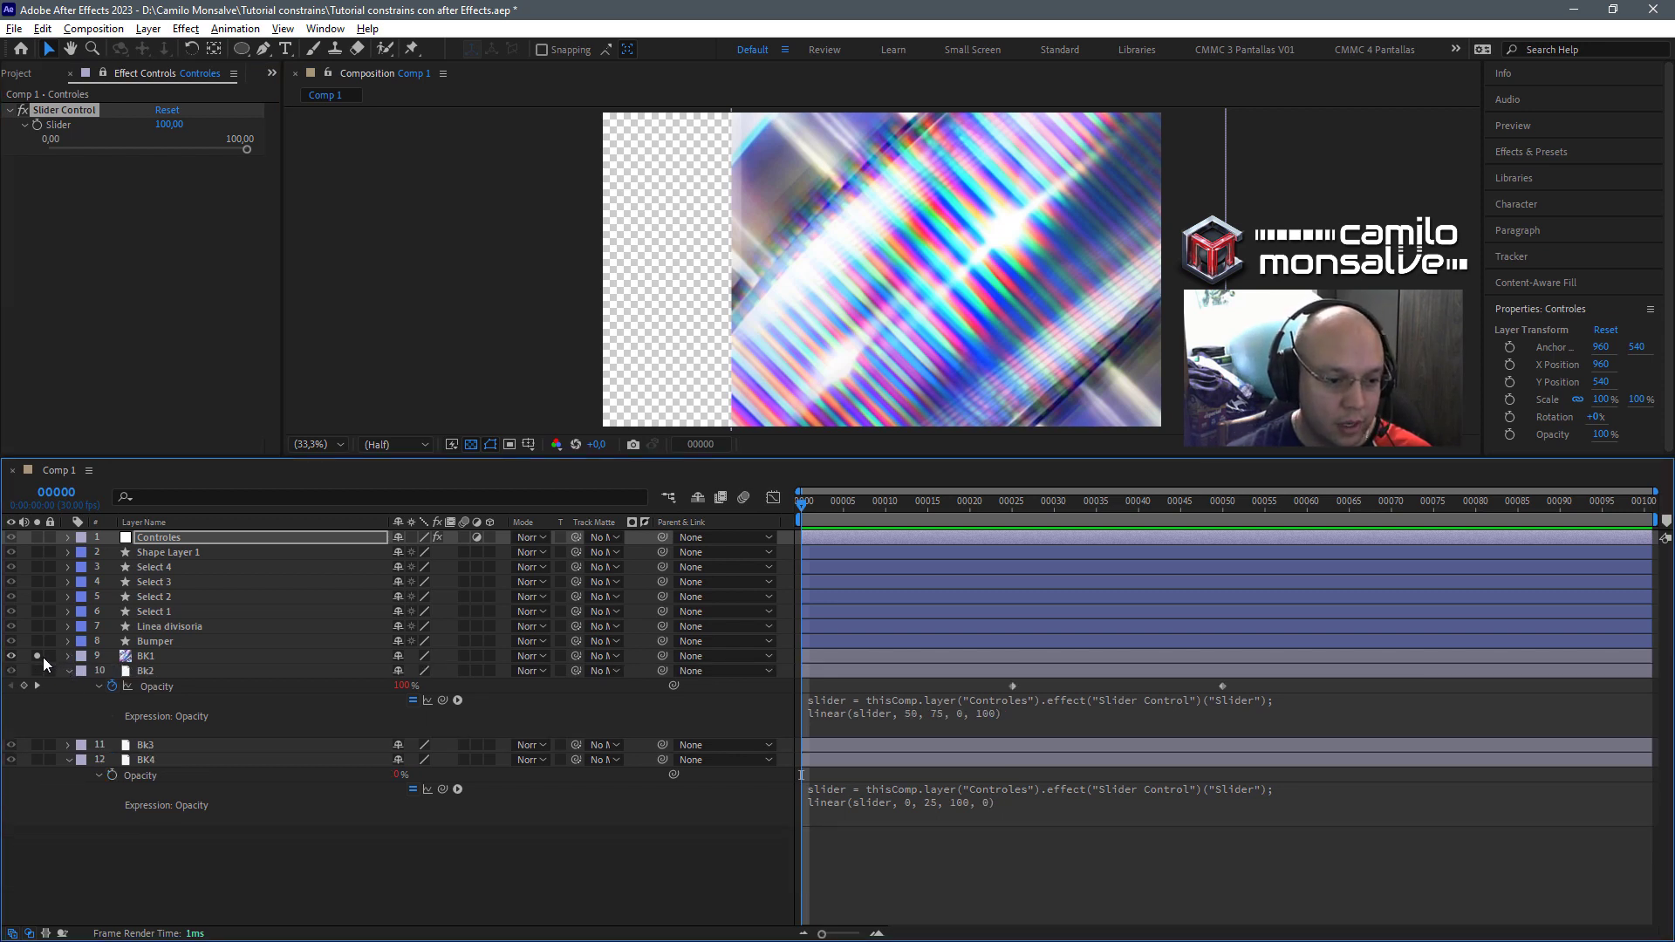
left_click(37, 656)
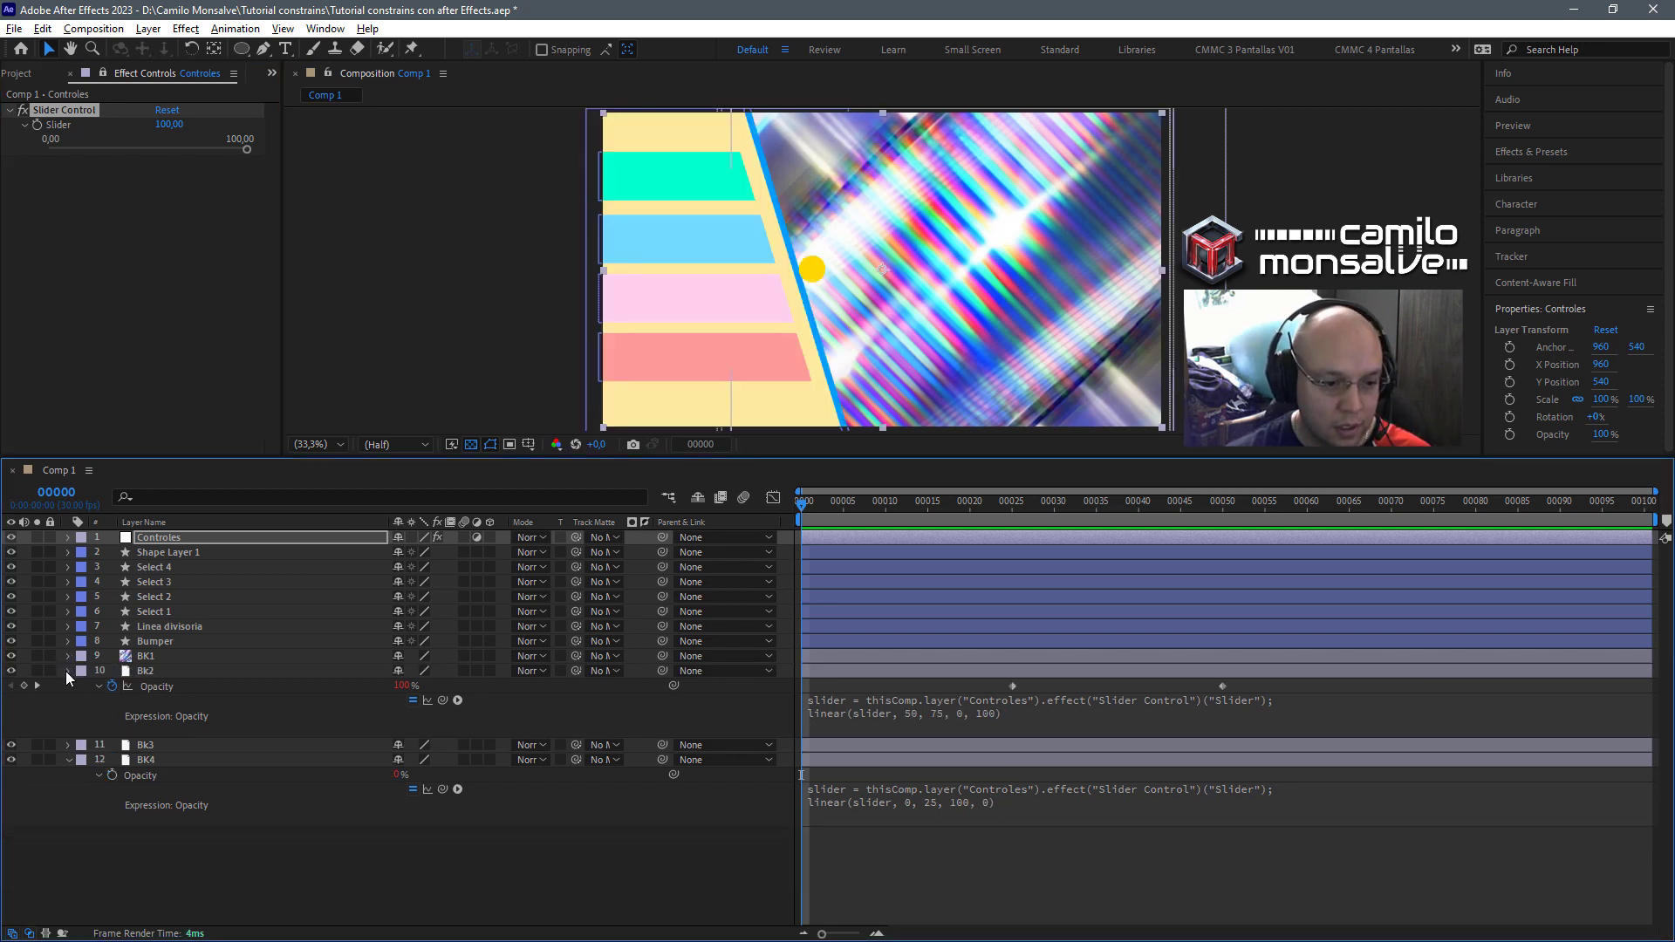
left_click(68, 671)
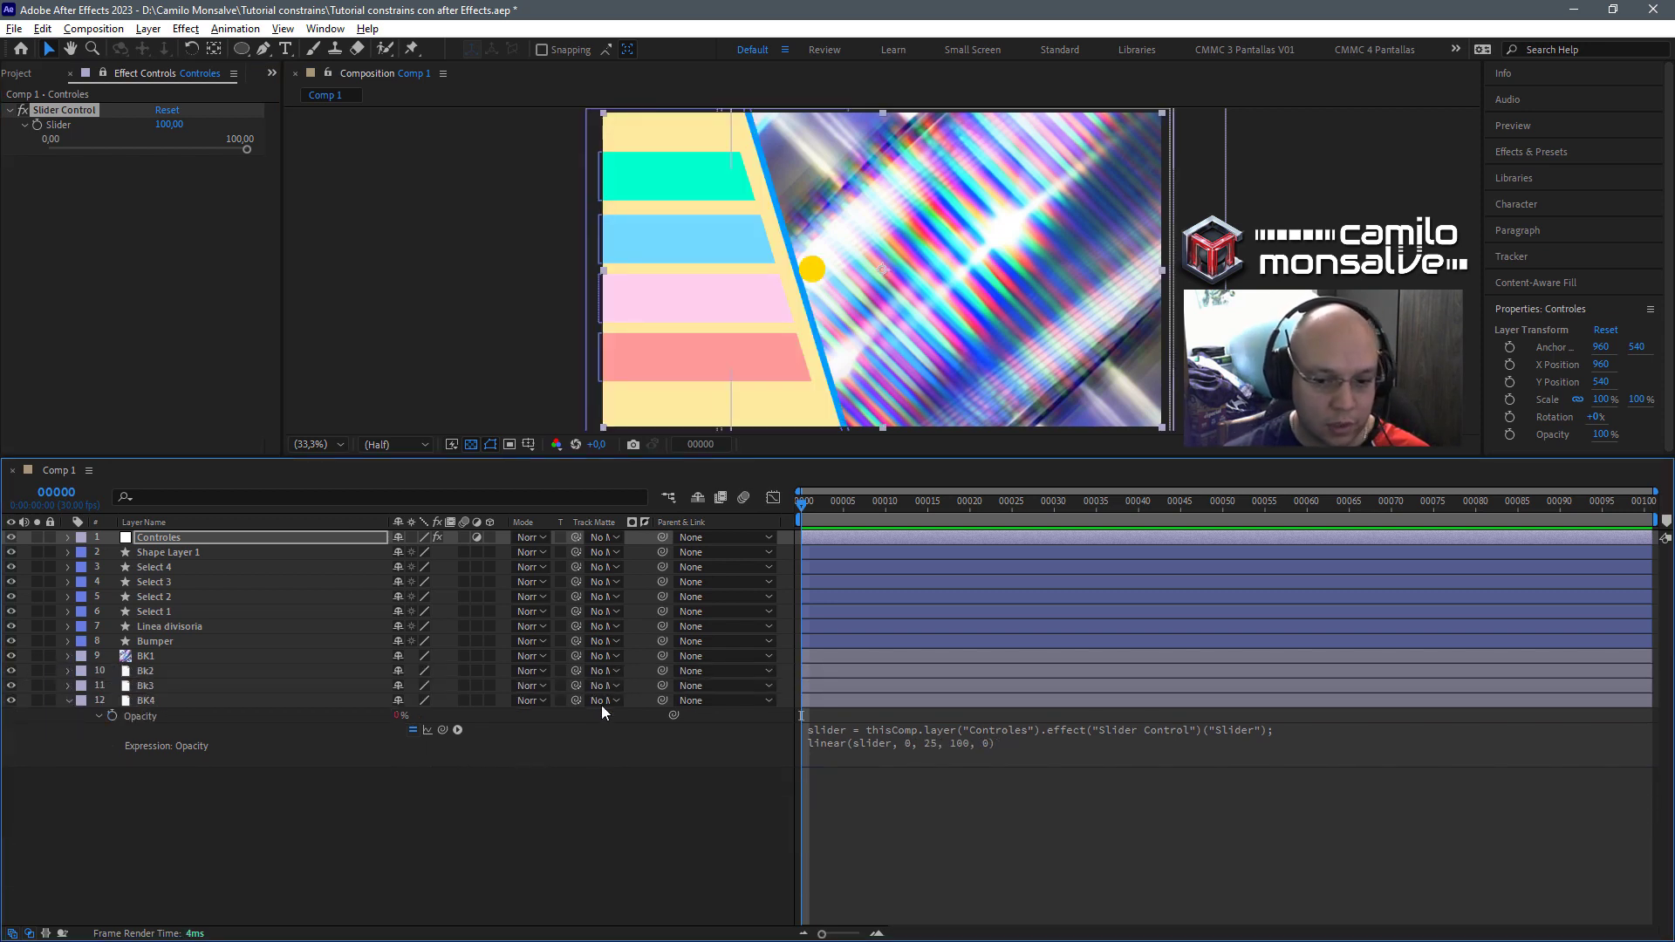
left_click(67, 700)
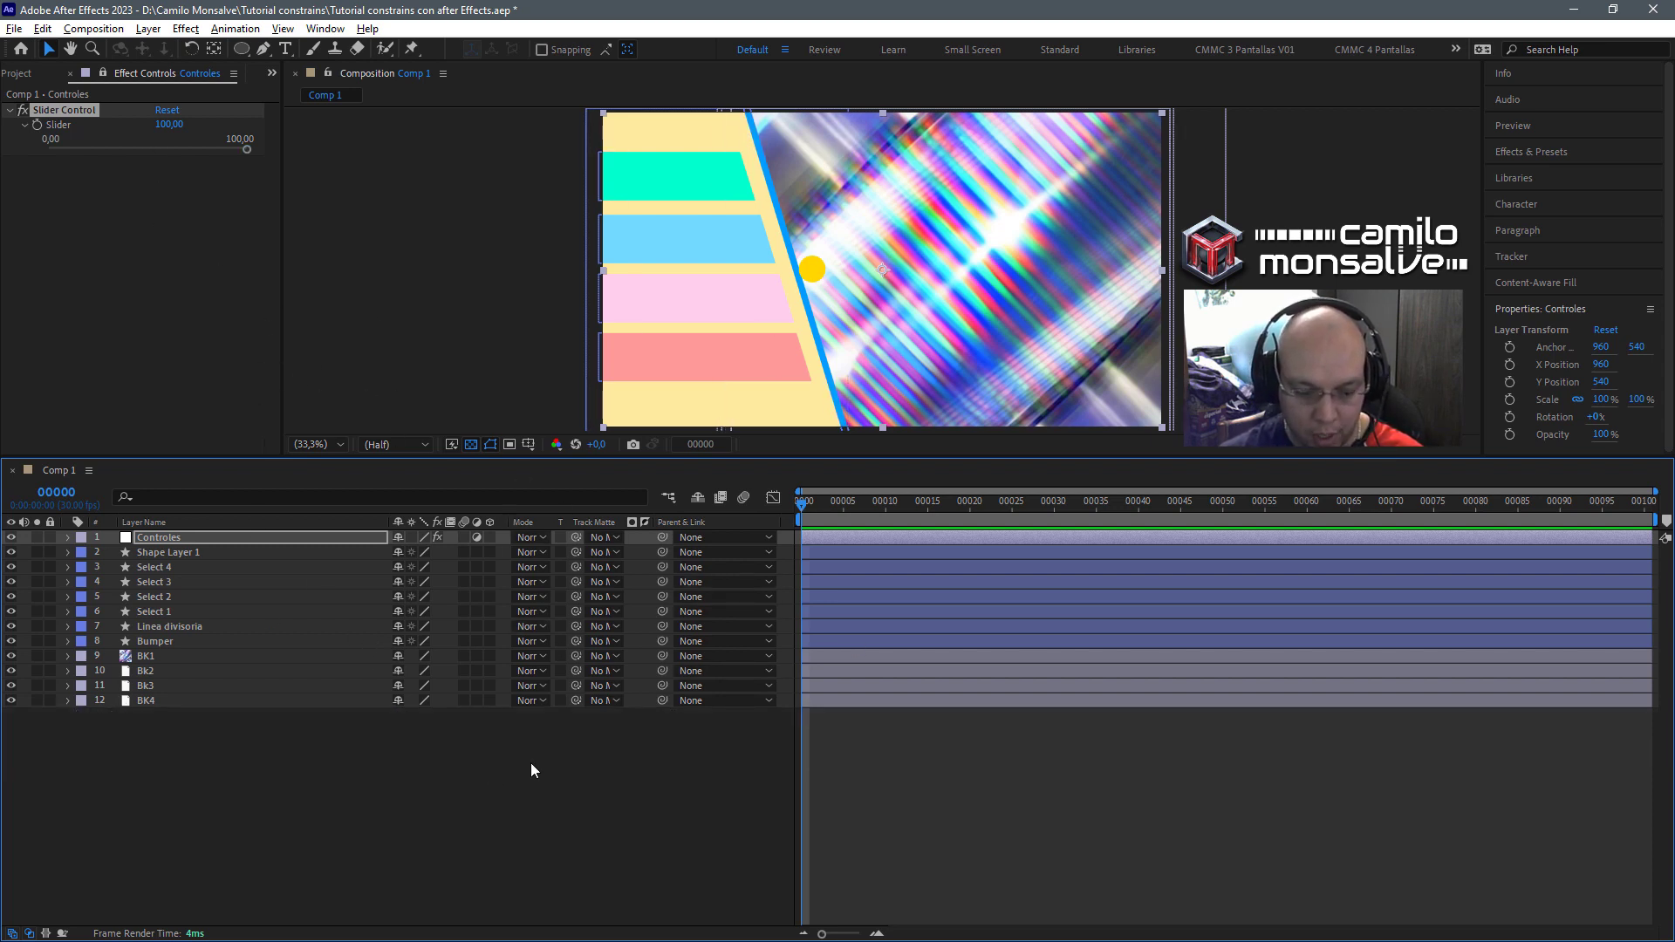
left_click(1070, 799)
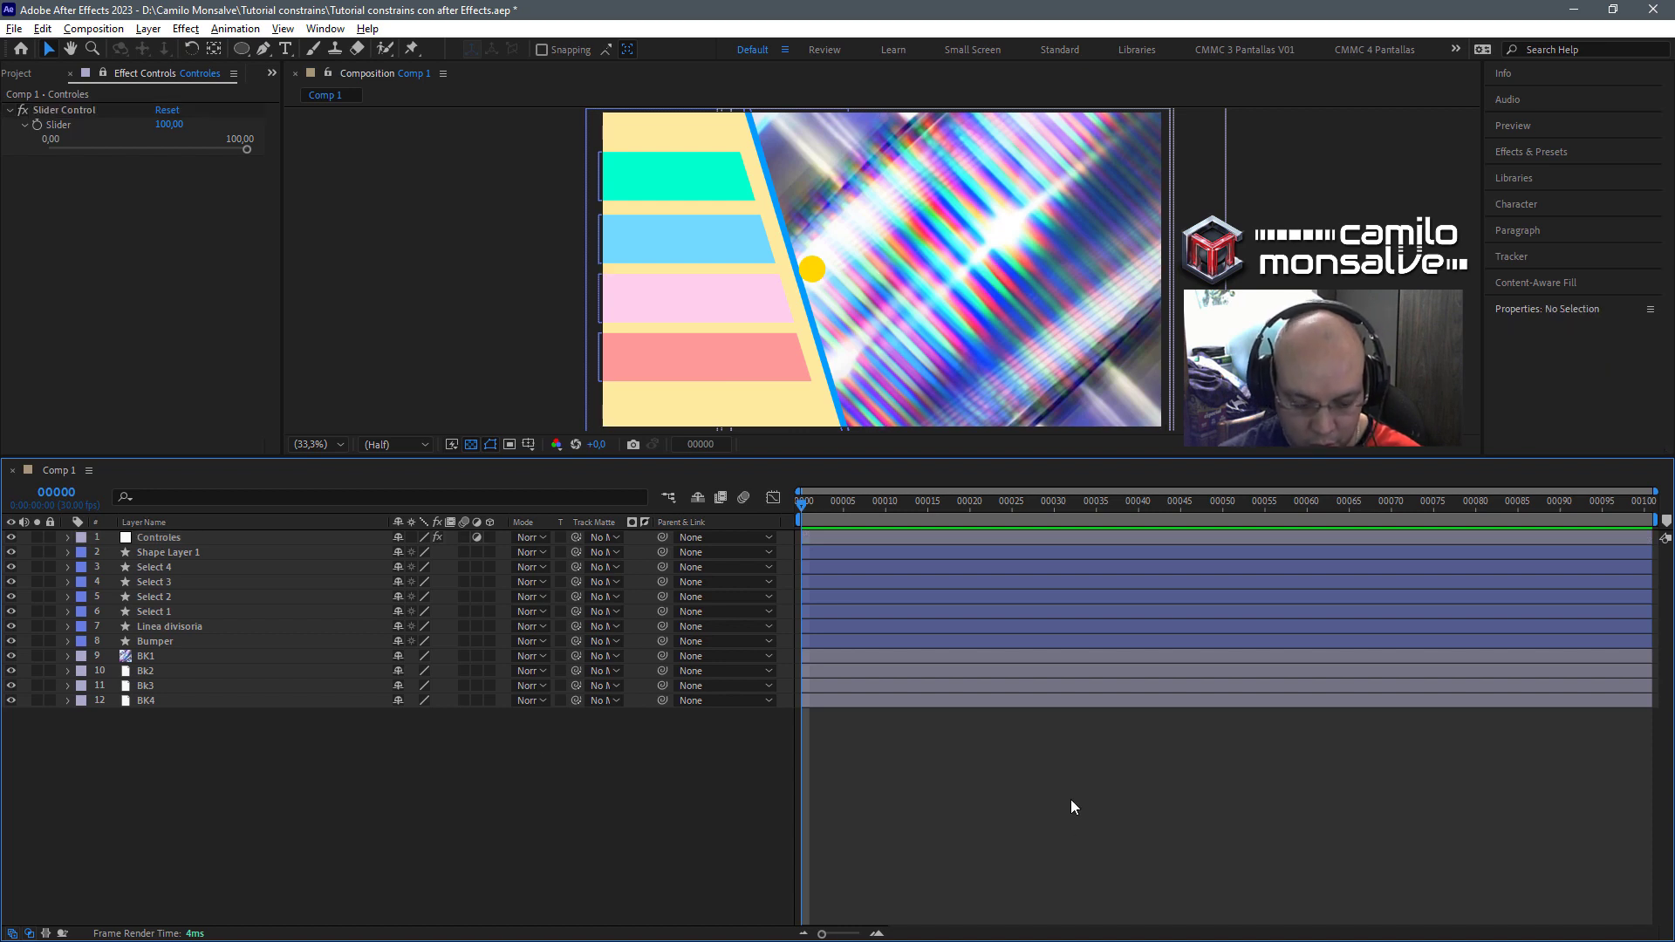
key("e")
key("e")
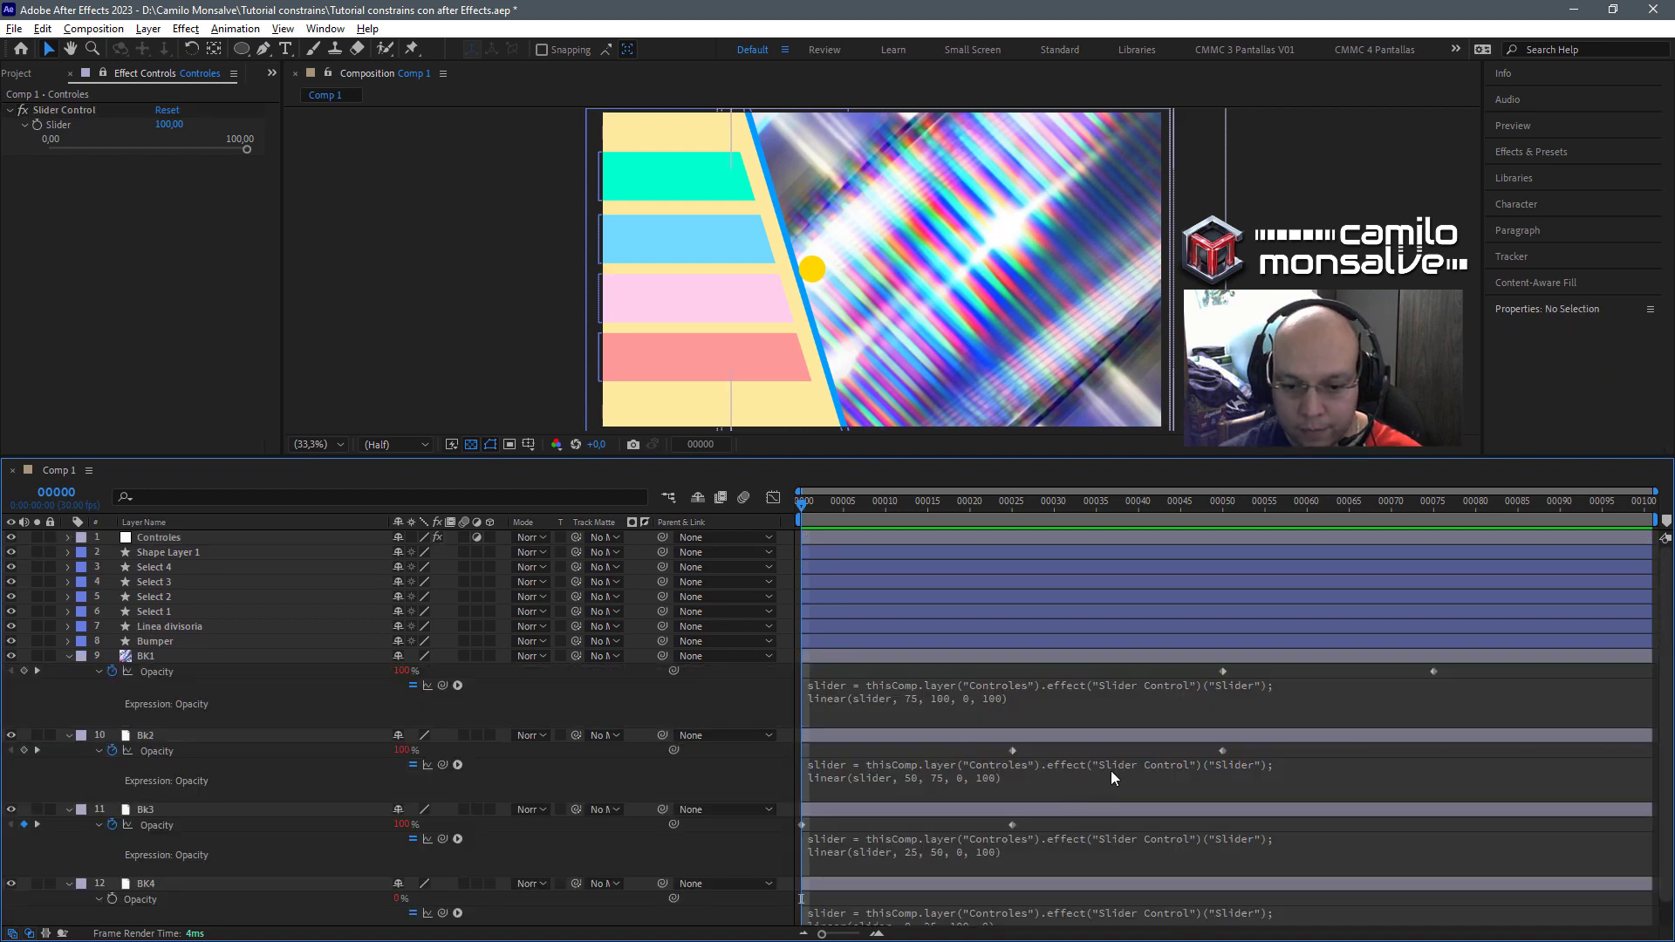
scroll(1668, 711, "down", 1)
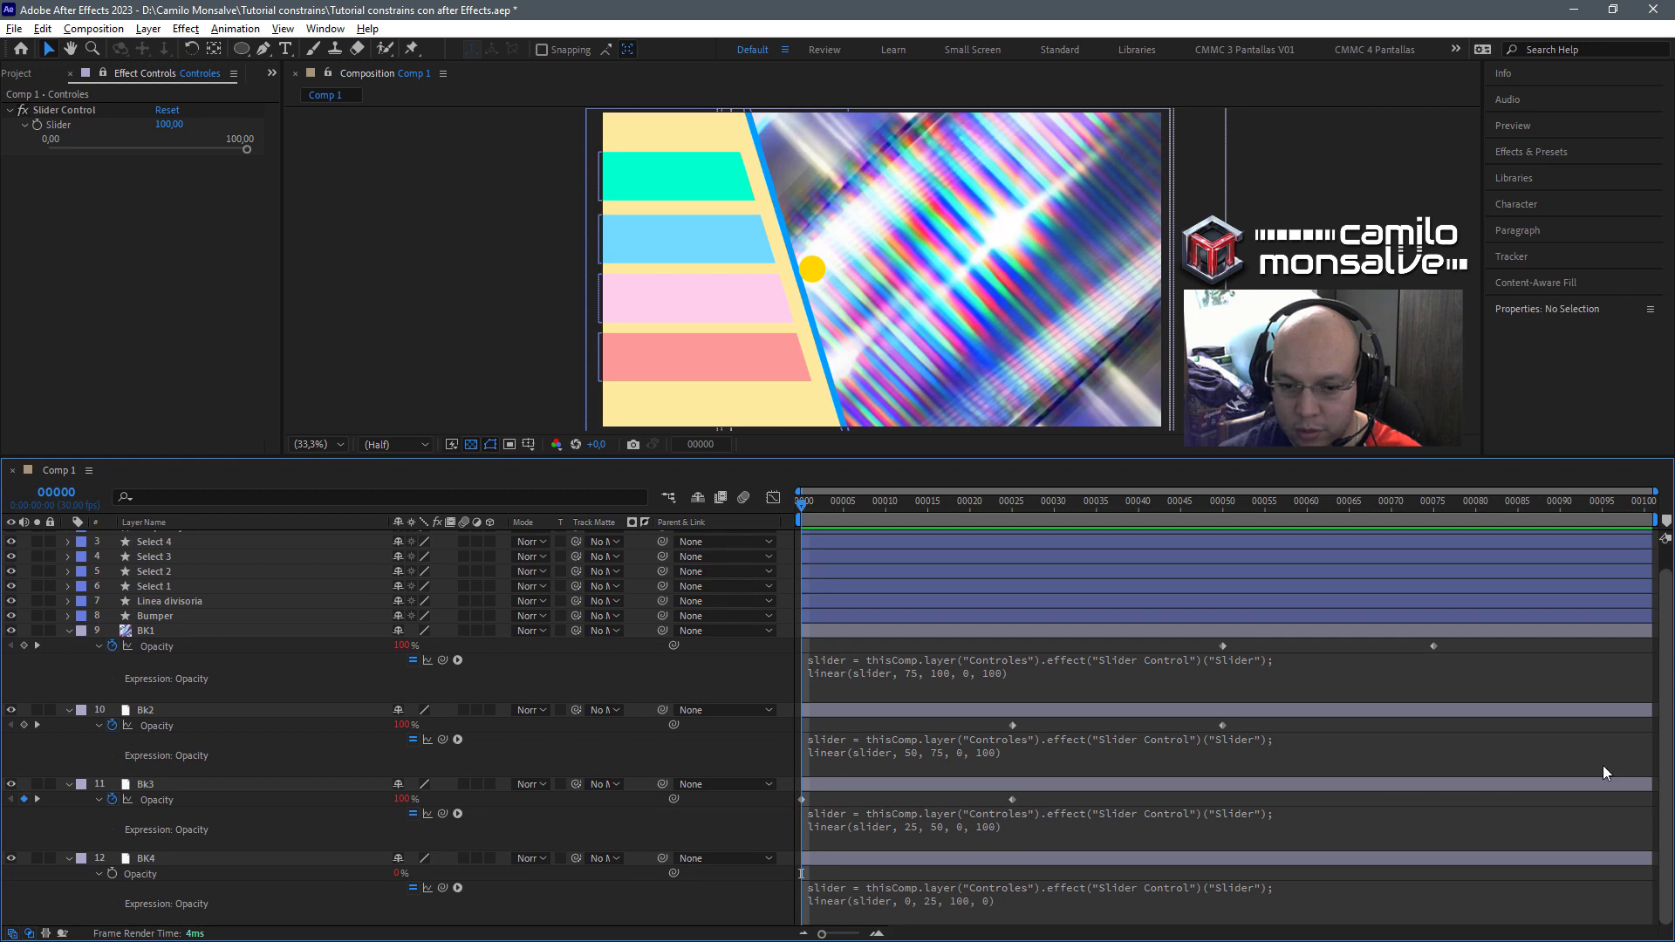
Disable BK4's opacity expression and scrub the Controles slider between 0 and 100 to test the cross-fade.
left_click(49, 146)
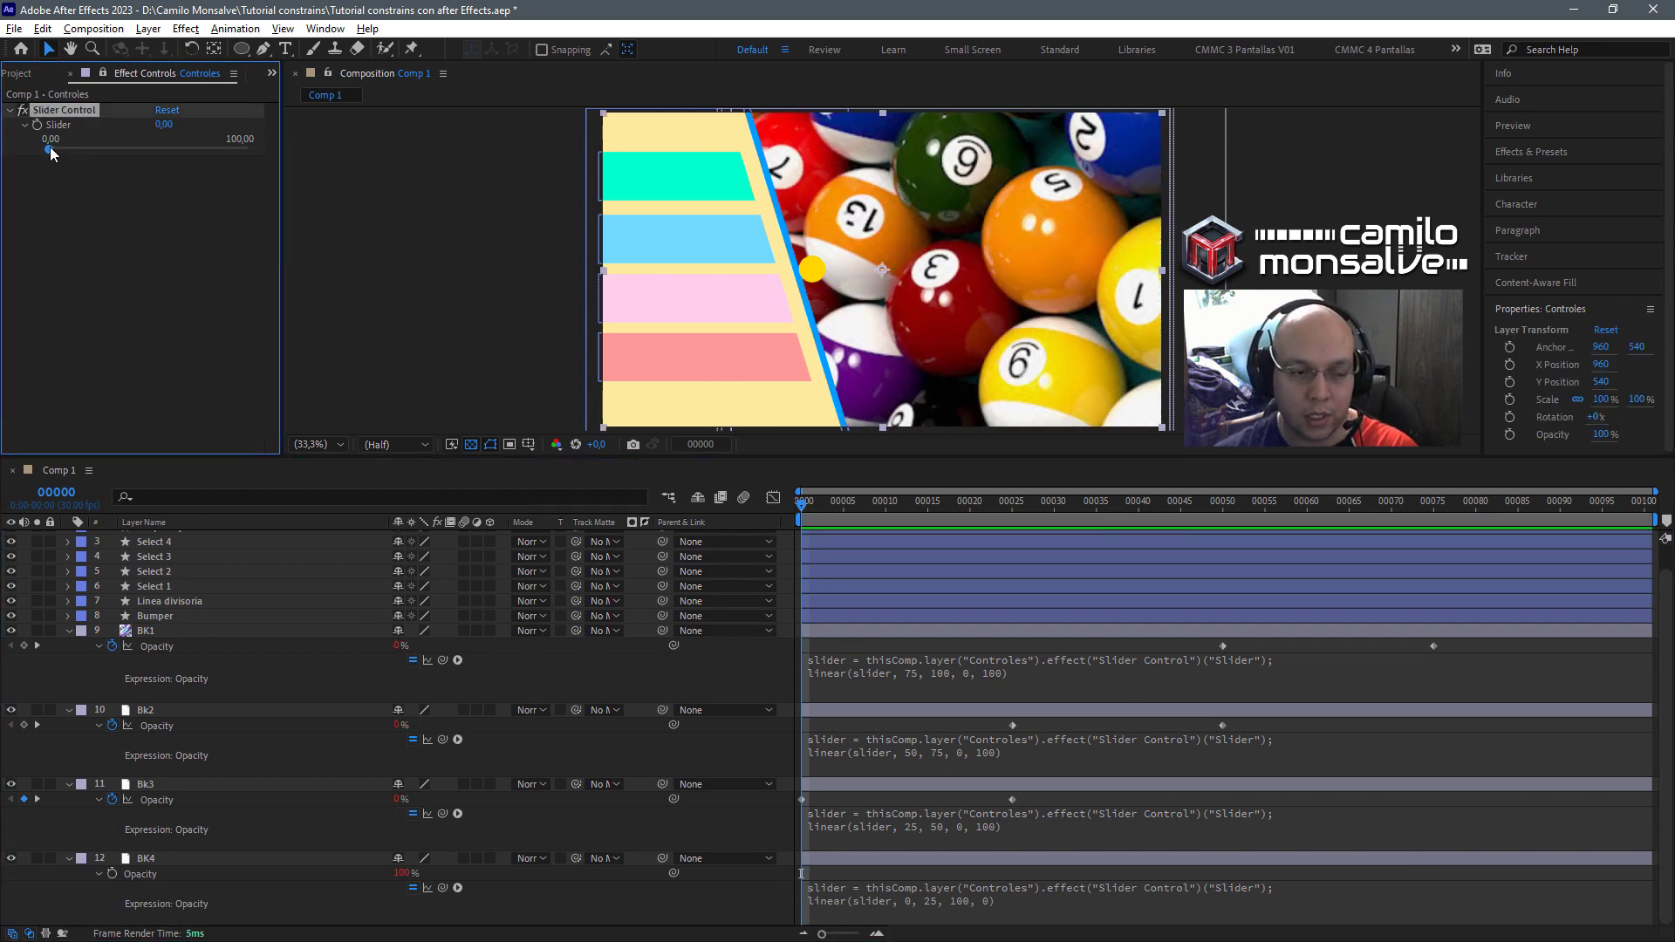
mouse_move(50, 147)
left_mouse_down()
mouse_move(255, 155)
mouse_move(71, 155)
mouse_move(93, 154)
left_mouse_up()
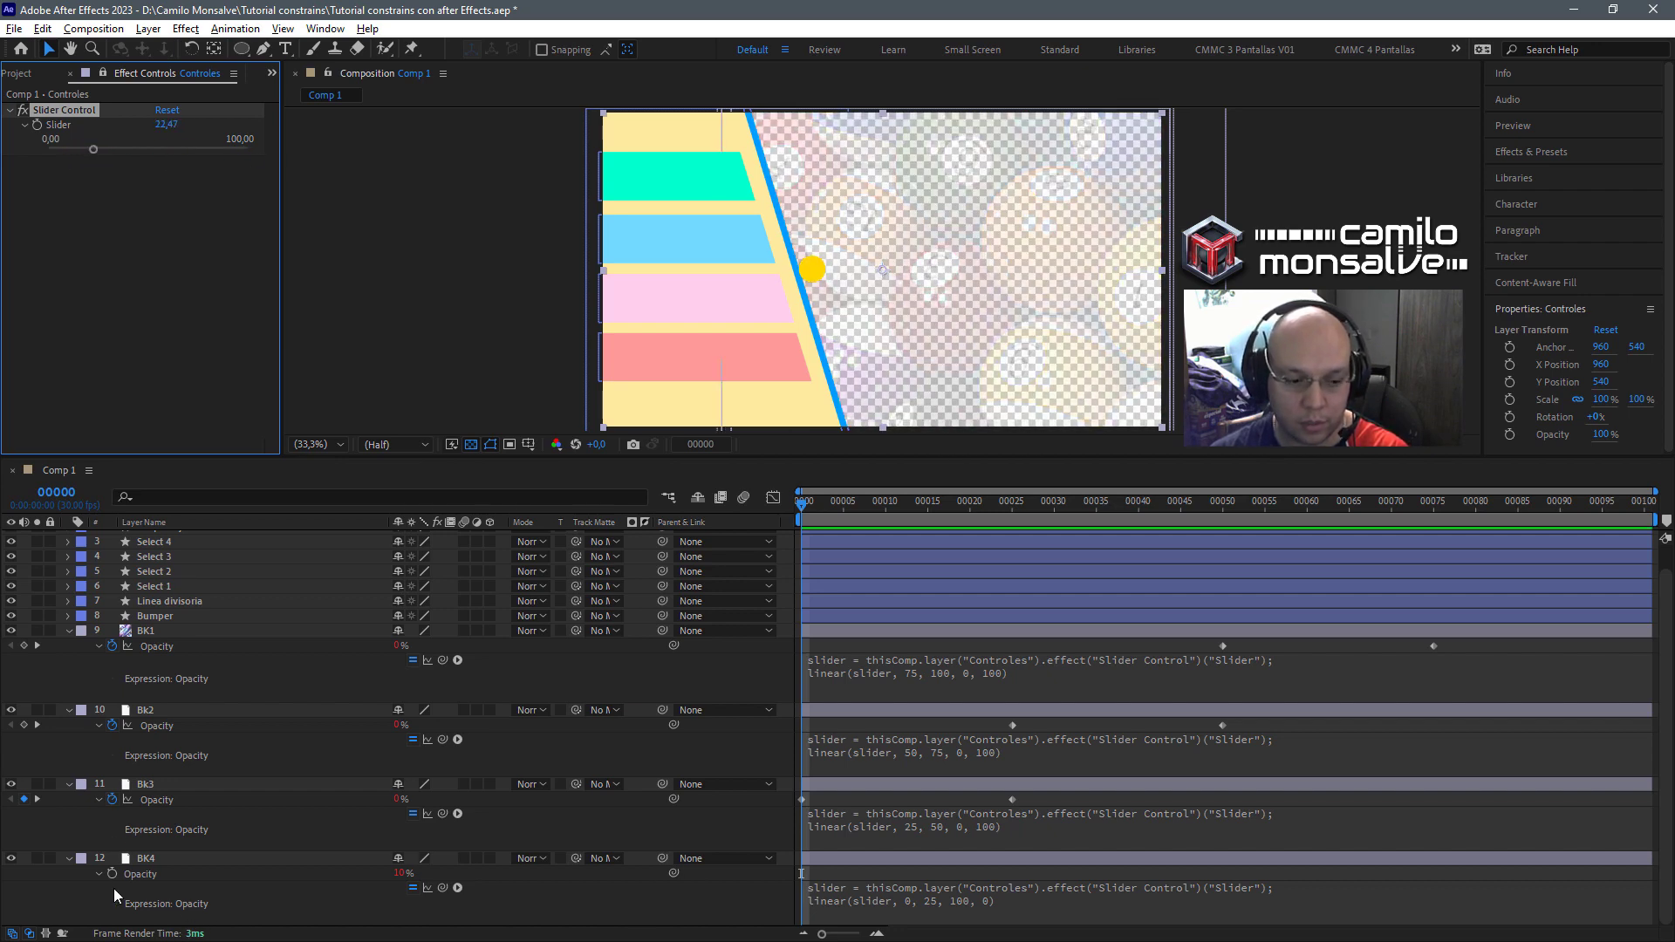
left_click(413, 888)
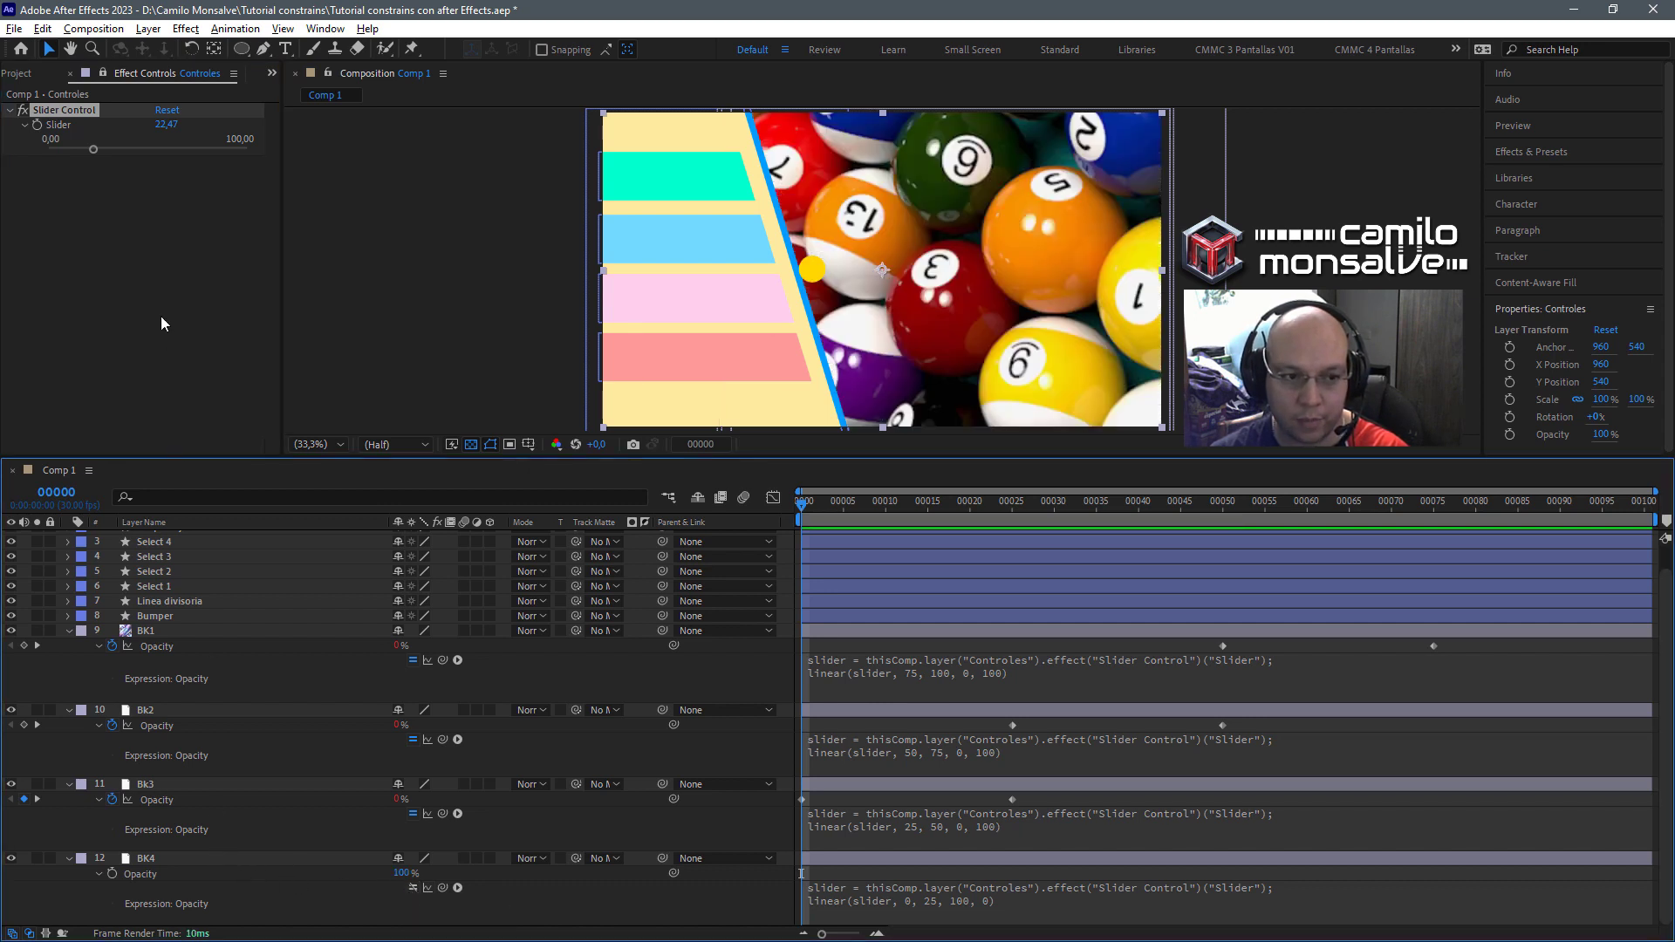
left_click_drag(80, 149, 260, 150)
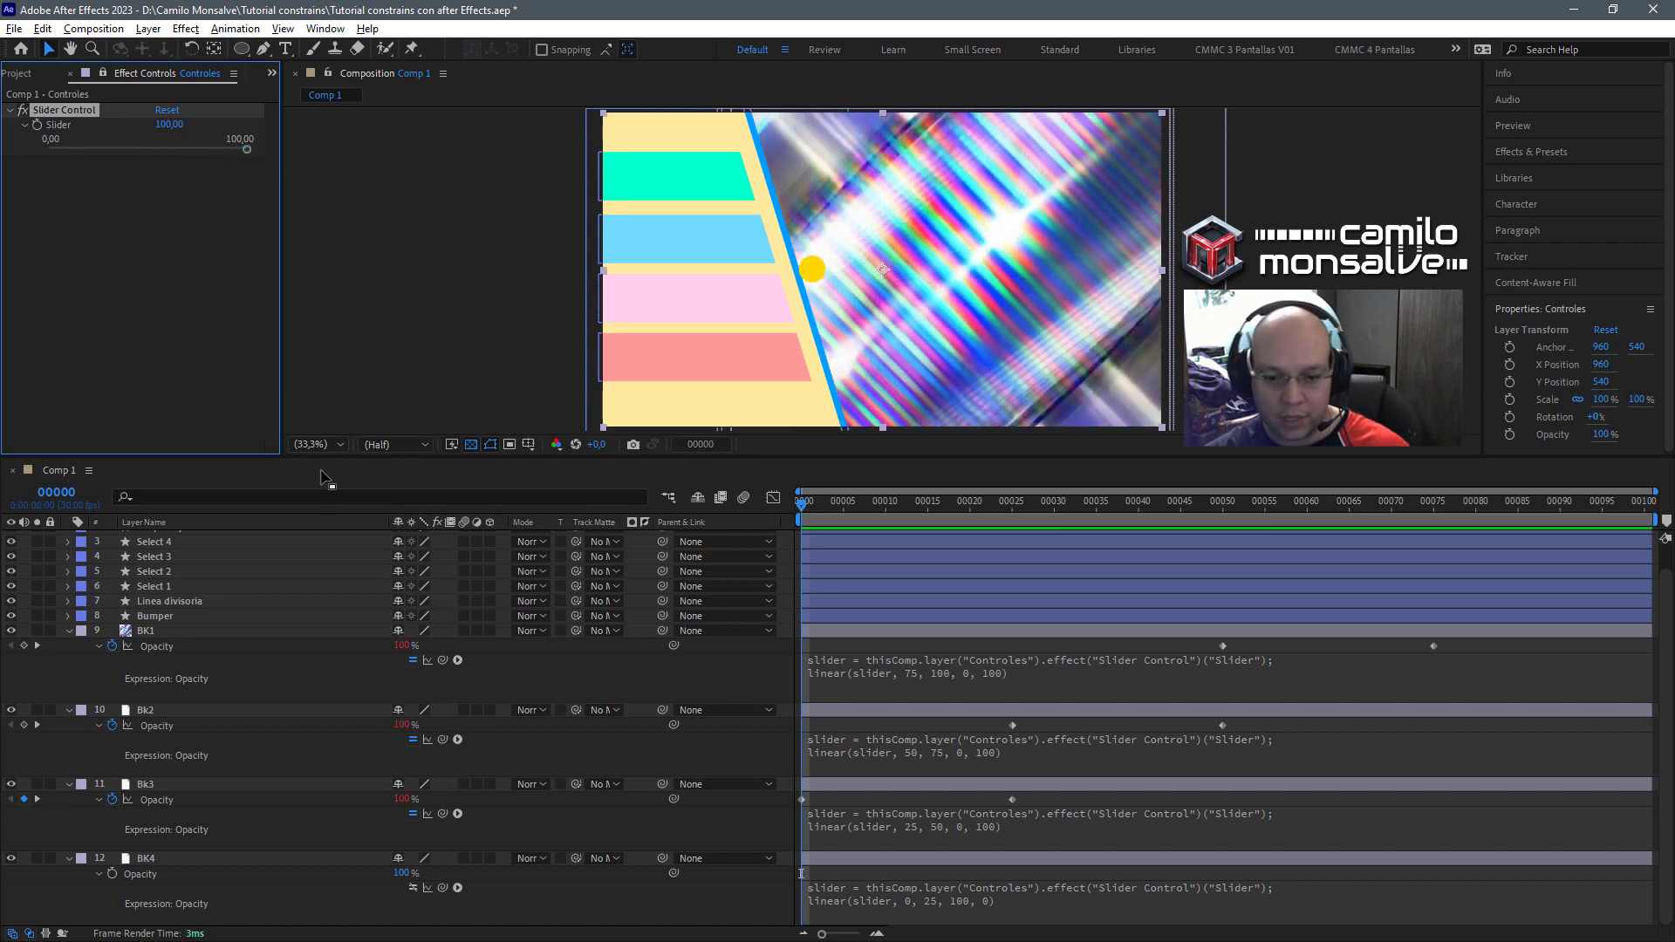